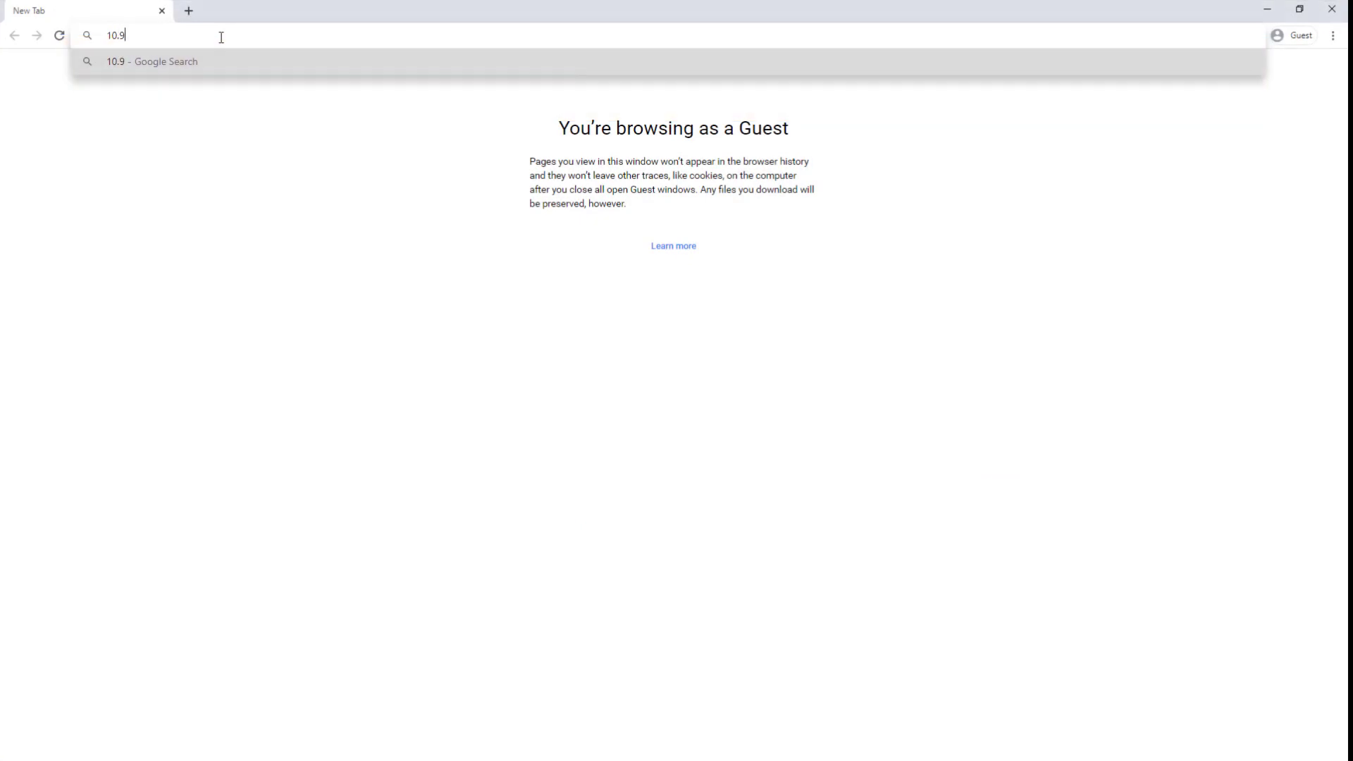
Step: Sign in to ICX Web at 10.9.8.11 as admin and open System Configuration > Licensing
{"action": "type", "text": ".8.11"}
{"action": "key", "text": "Return"}
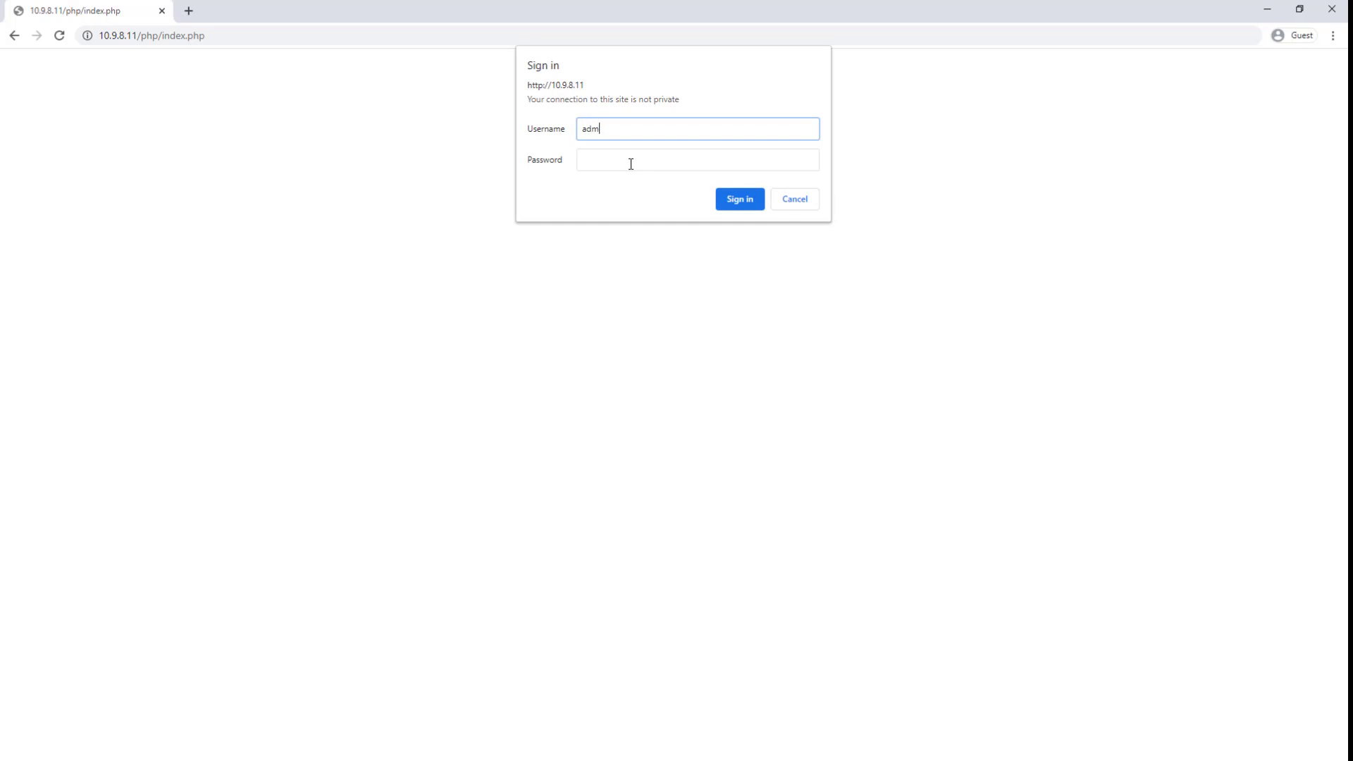
{"action": "key", "text": "Tab"}
{"action": "type", "text": "admin1234"}
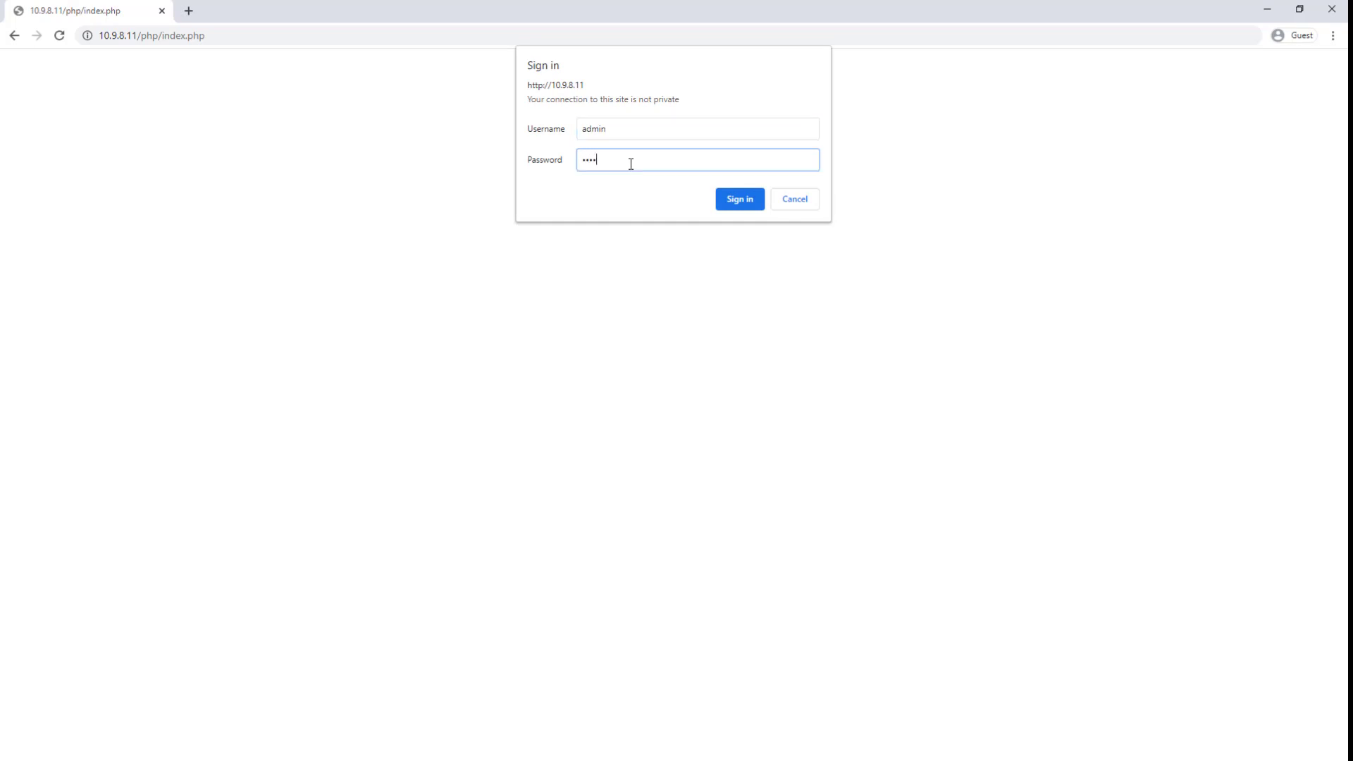
{"action": "type", "text": "5"}
{"action": "left_click", "coordinate": [737, 200]}
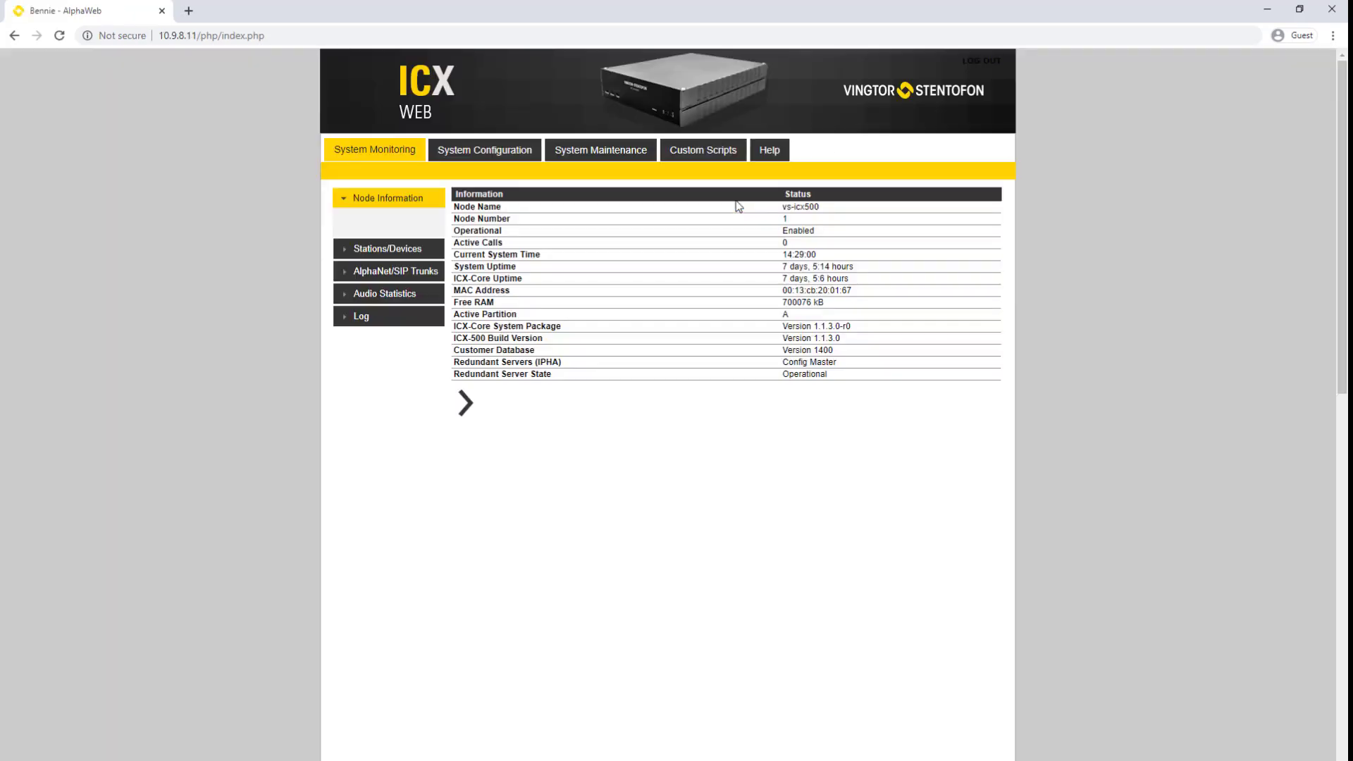
{"action": "left_click", "coordinate": [491, 150]}
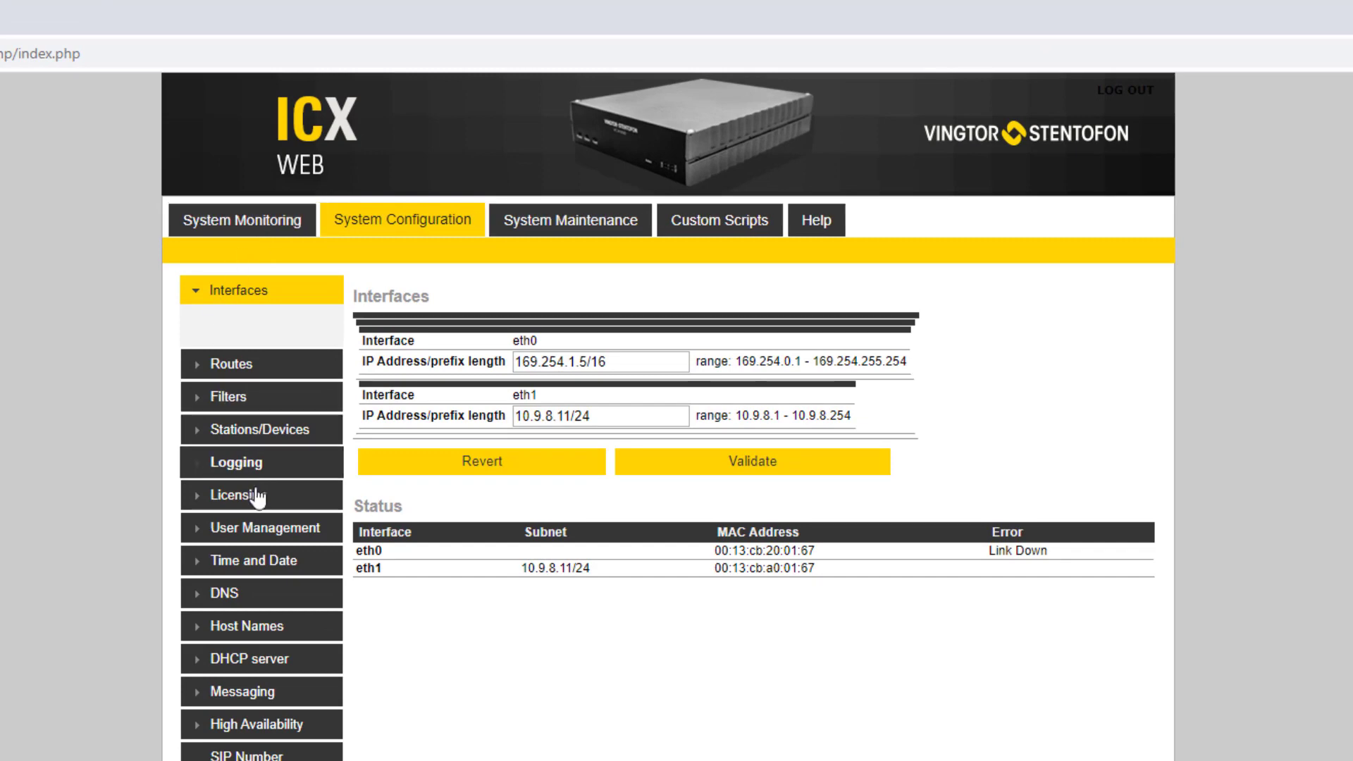
{"action": "left_click", "coordinate": [314, 430]}
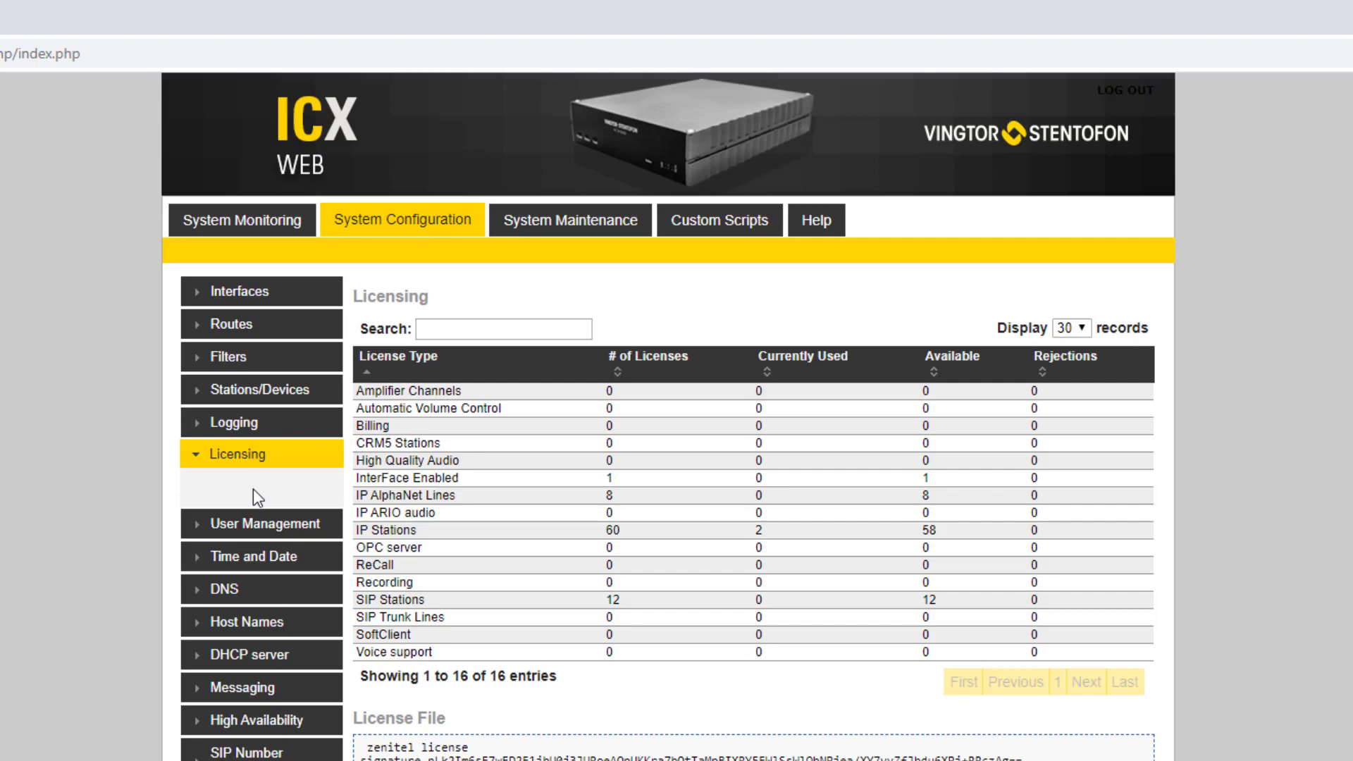
Step: Add an OnGuard firewall filter for port 3001, enable it on eth1 and apply
{"action": "left_click", "coordinate": [226, 357]}
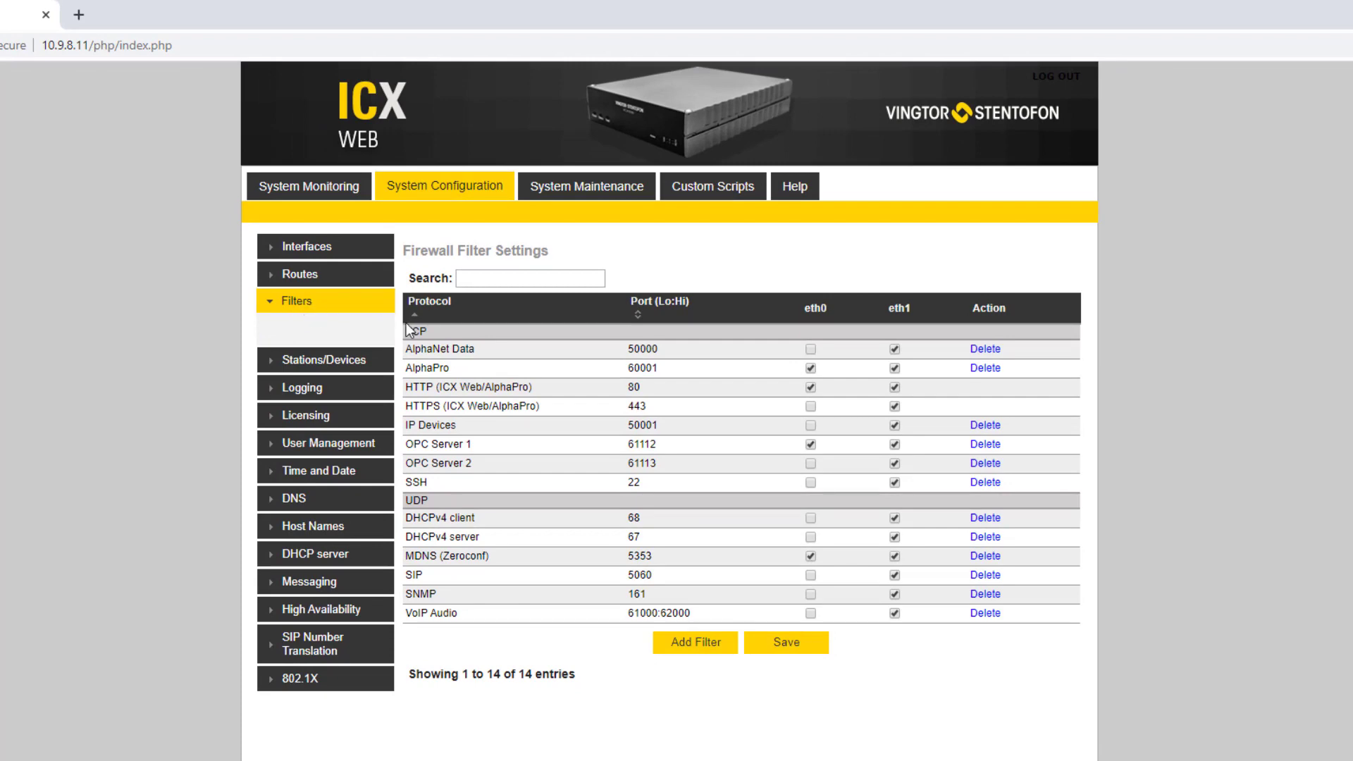
{"action": "left_click", "coordinate": [704, 647]}
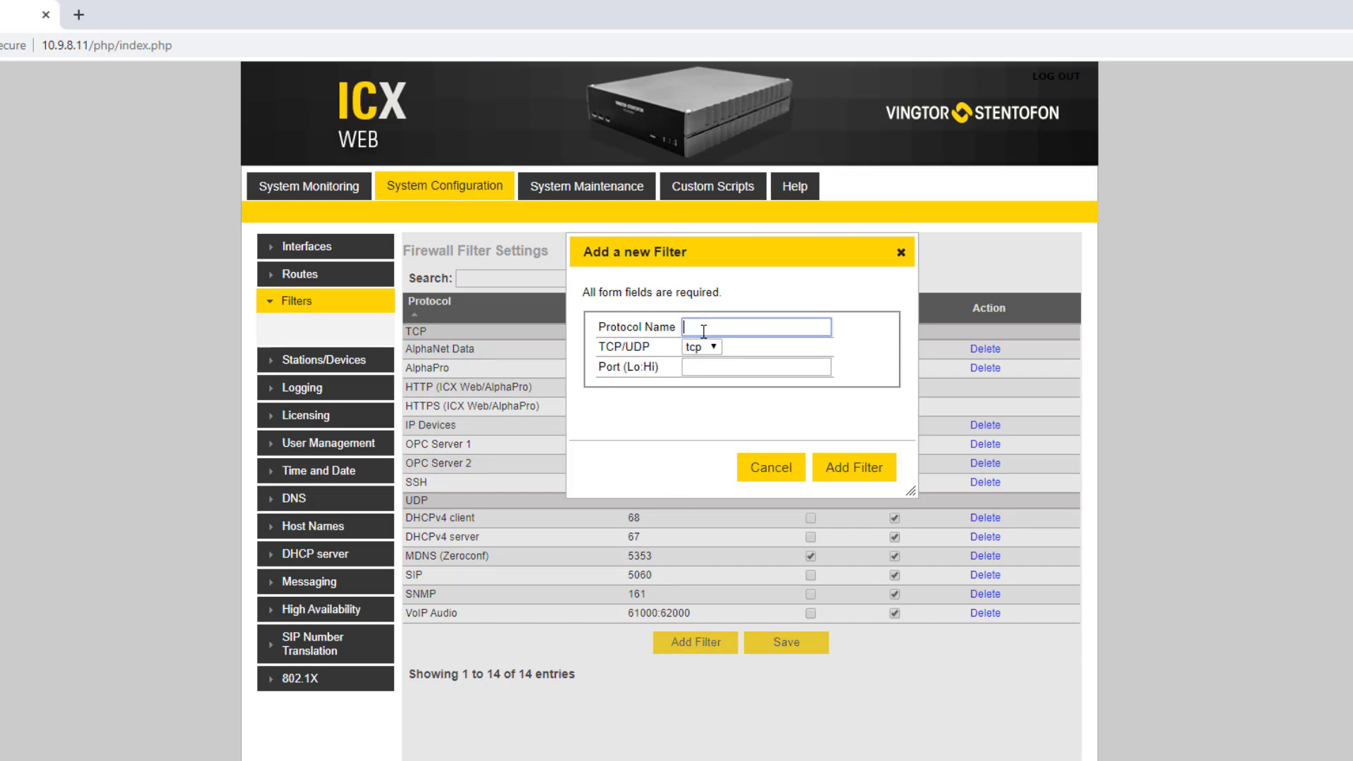
{"action": "type", "text": "OnGuard"}
{"action": "left_click", "coordinate": [711, 368]}
{"action": "type", "text": "3001"}
{"action": "left_click", "coordinate": [869, 458]}
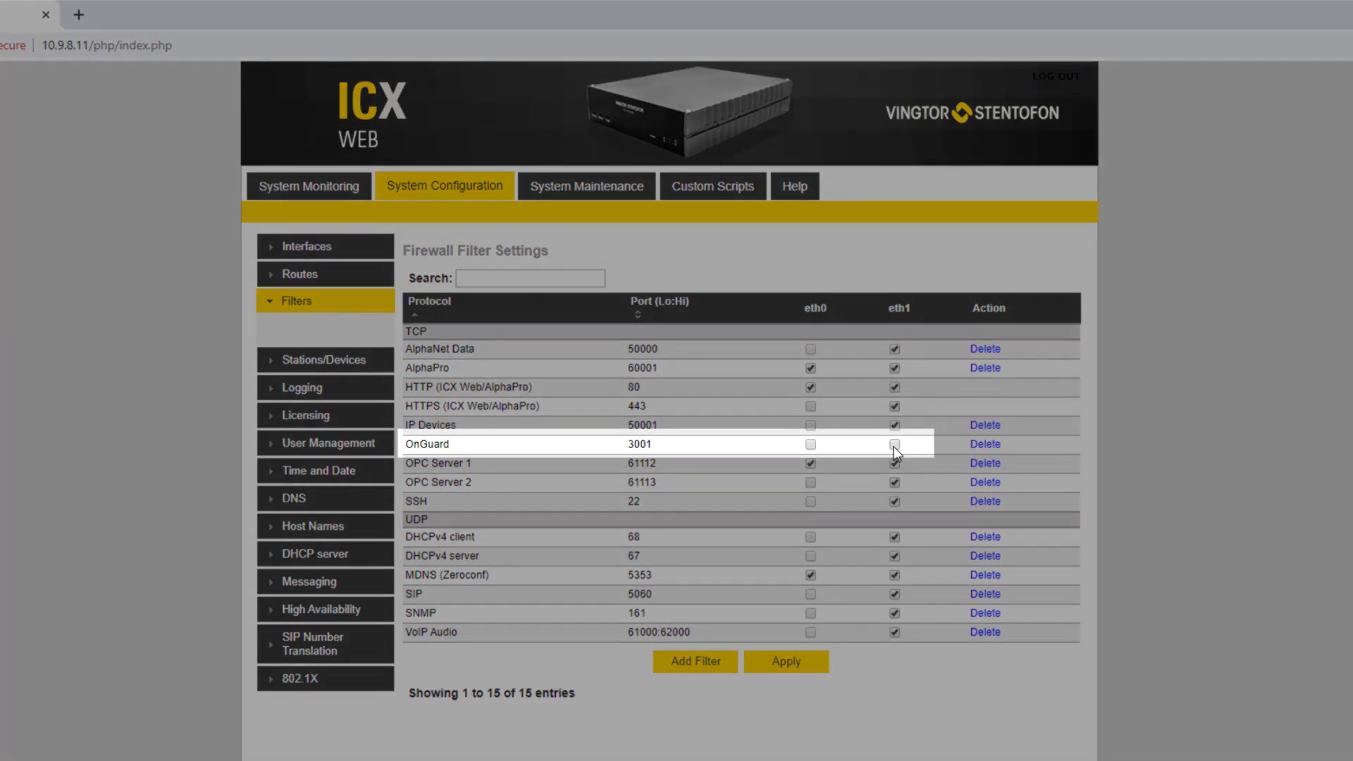
{"action": "left_click", "coordinate": [894, 445]}
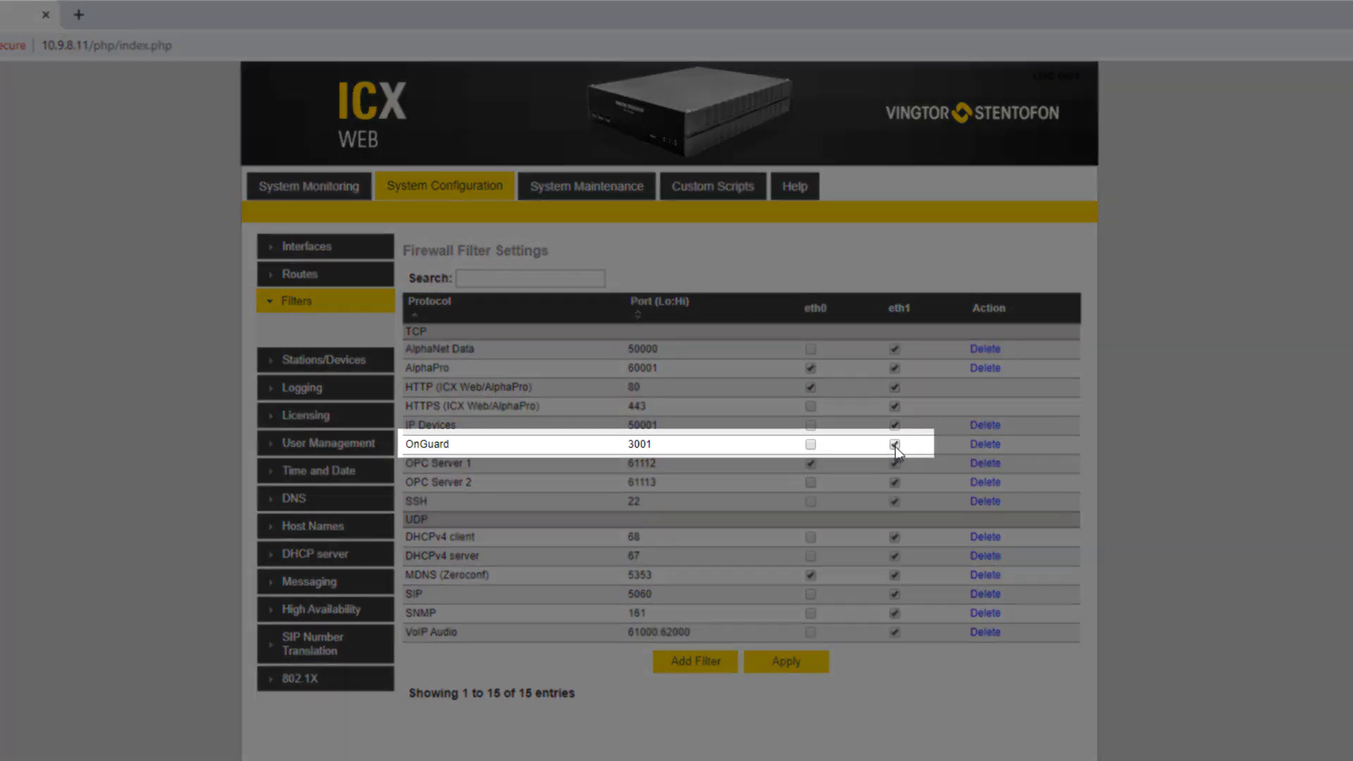
{"action": "left_click", "coordinate": [795, 664]}
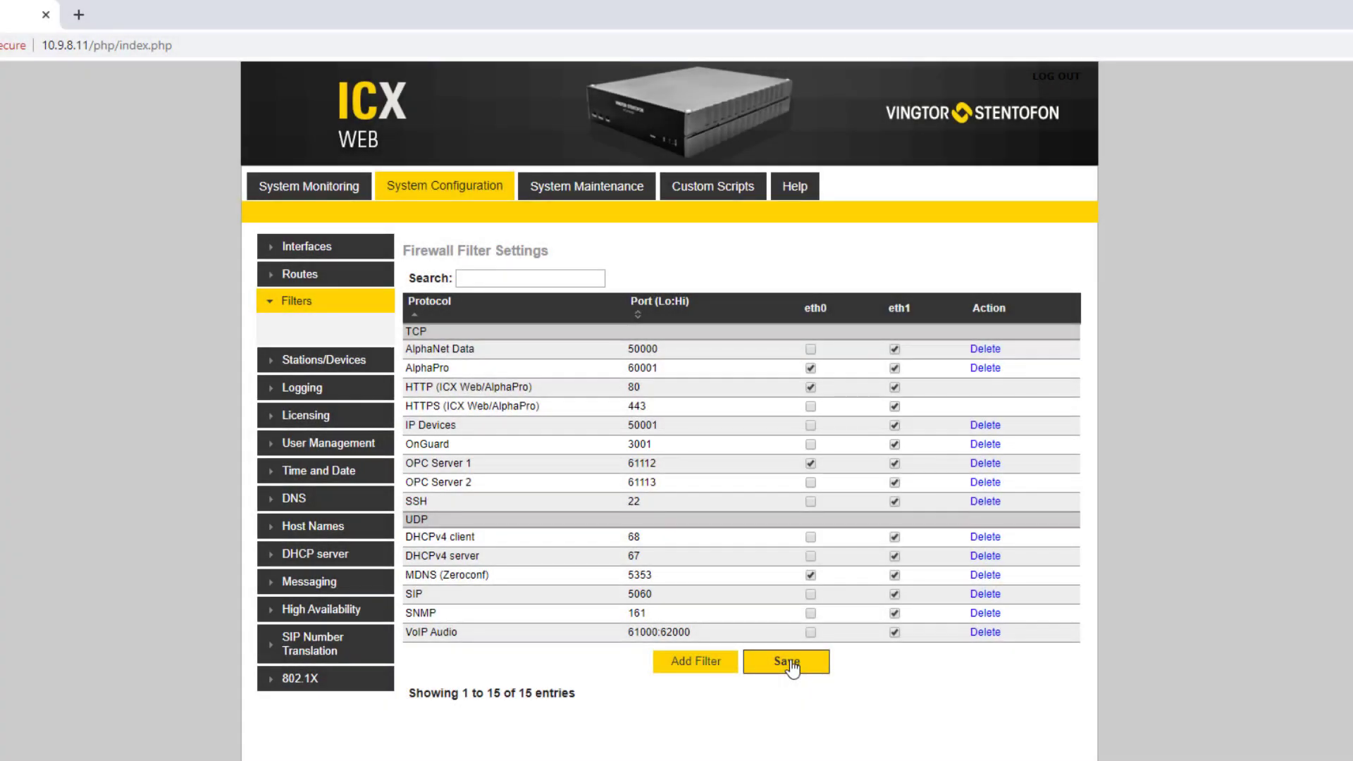
Step: Save the ICX Web firewall changes and launch AlphaPro
{"action": "left_click", "coordinate": [793, 667]}
{"action": "key", "text": "super"}
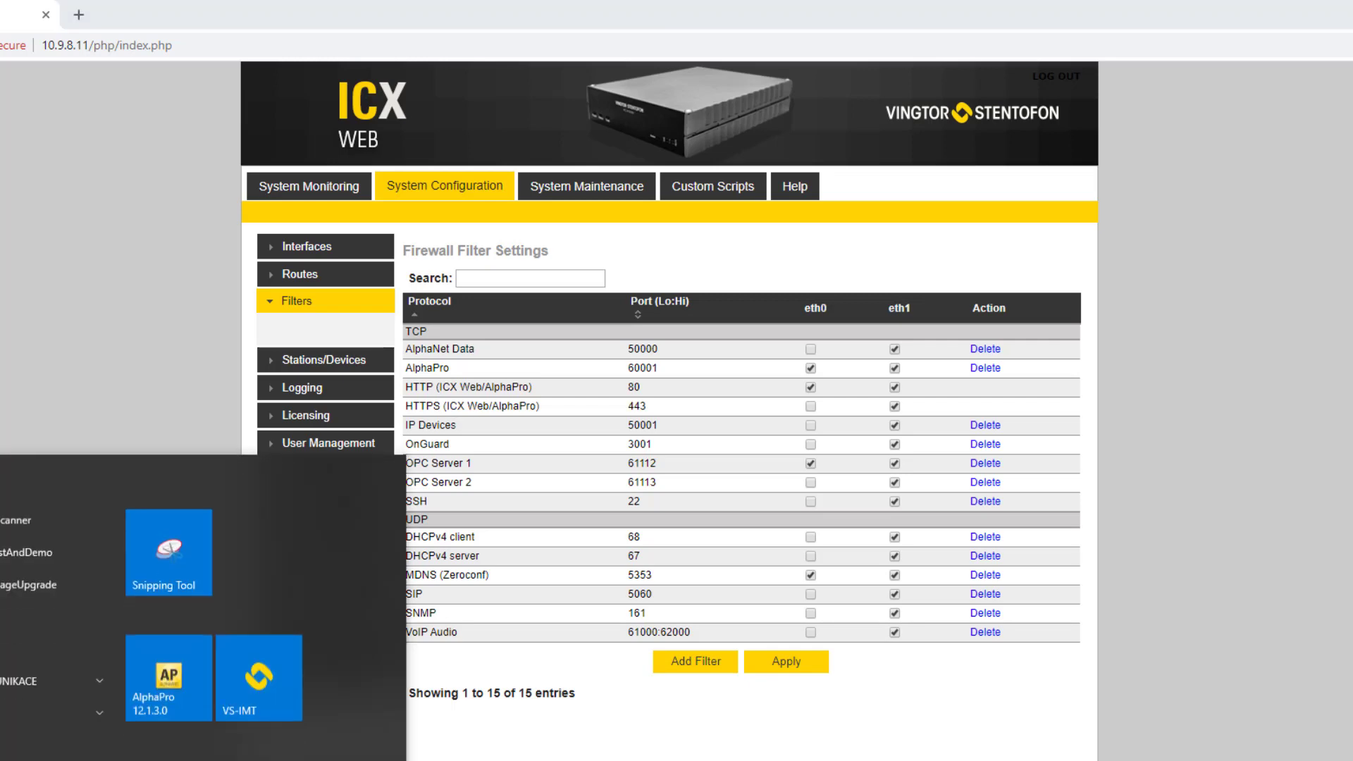
{"action": "left_click", "coordinate": [169, 652]}
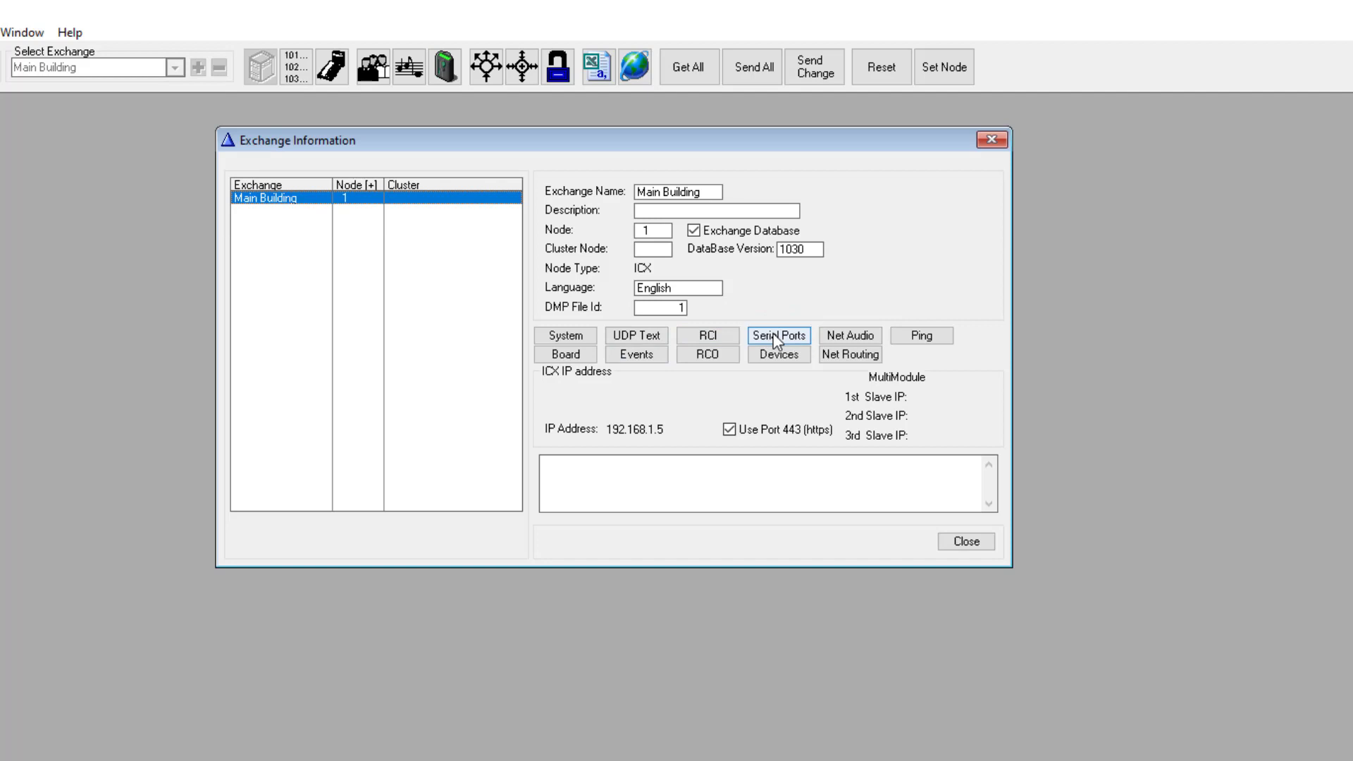
Step: Enable the MPC Data Protocol link as a TCP/IP server on port 3001
{"action": "left_click", "coordinate": [778, 337]}
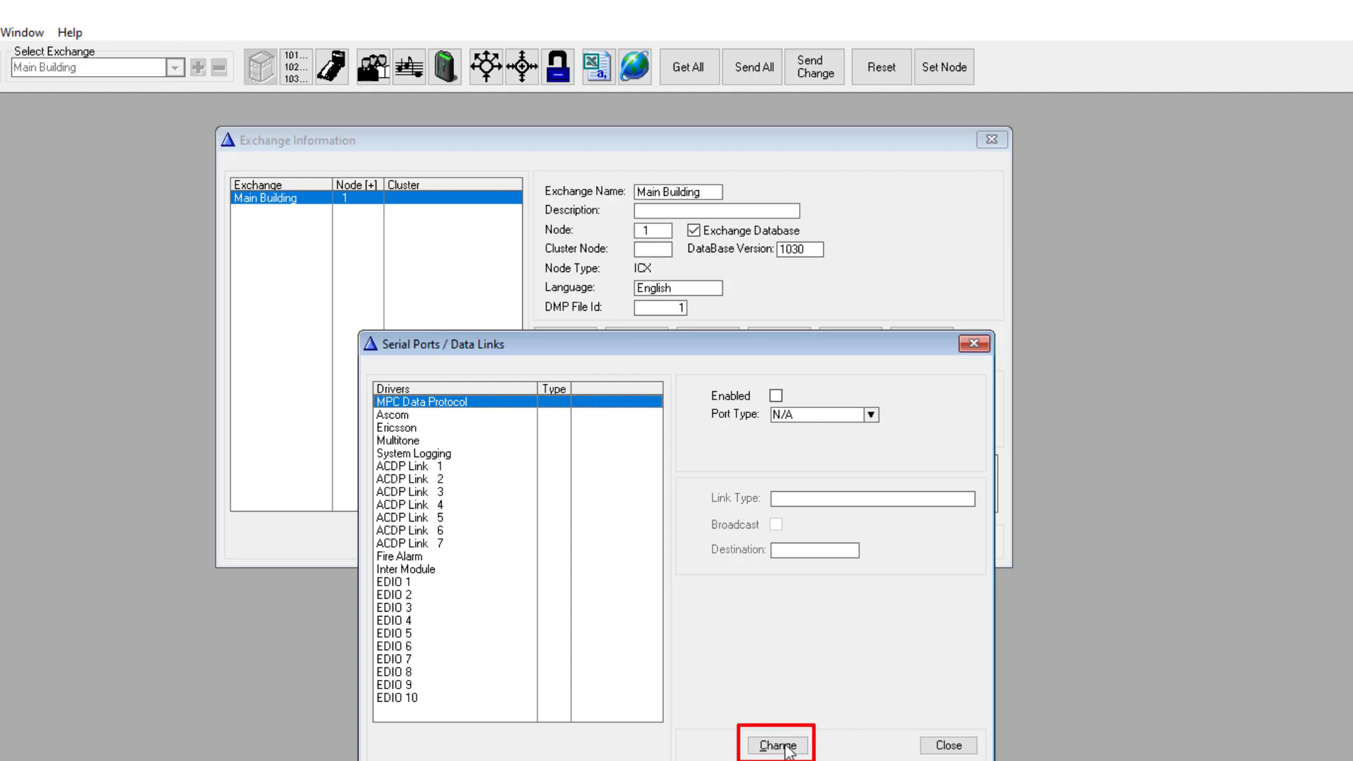
{"action": "left_click", "coordinate": [778, 745]}
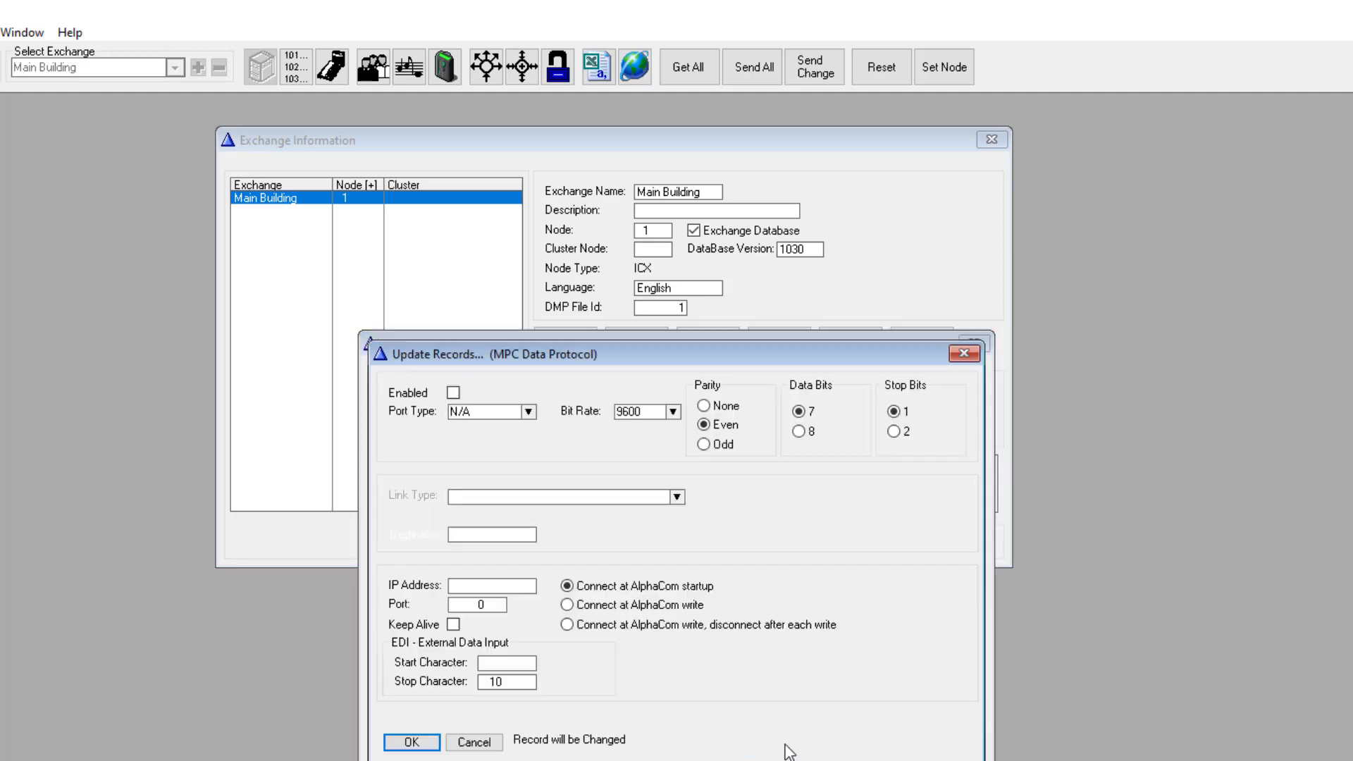
{"action": "left_click", "coordinate": [452, 393]}
{"action": "left_click", "coordinate": [475, 411]}
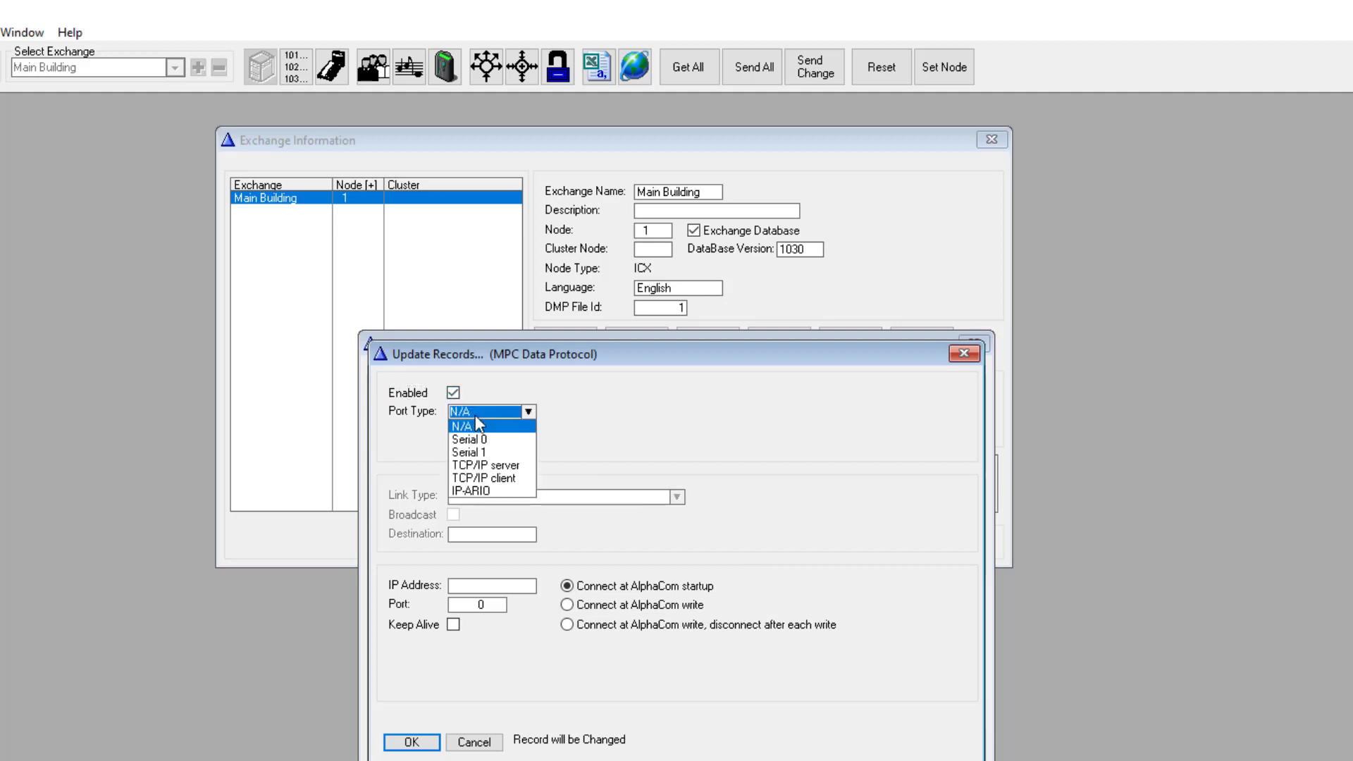
{"action": "left_click", "coordinate": [485, 465]}
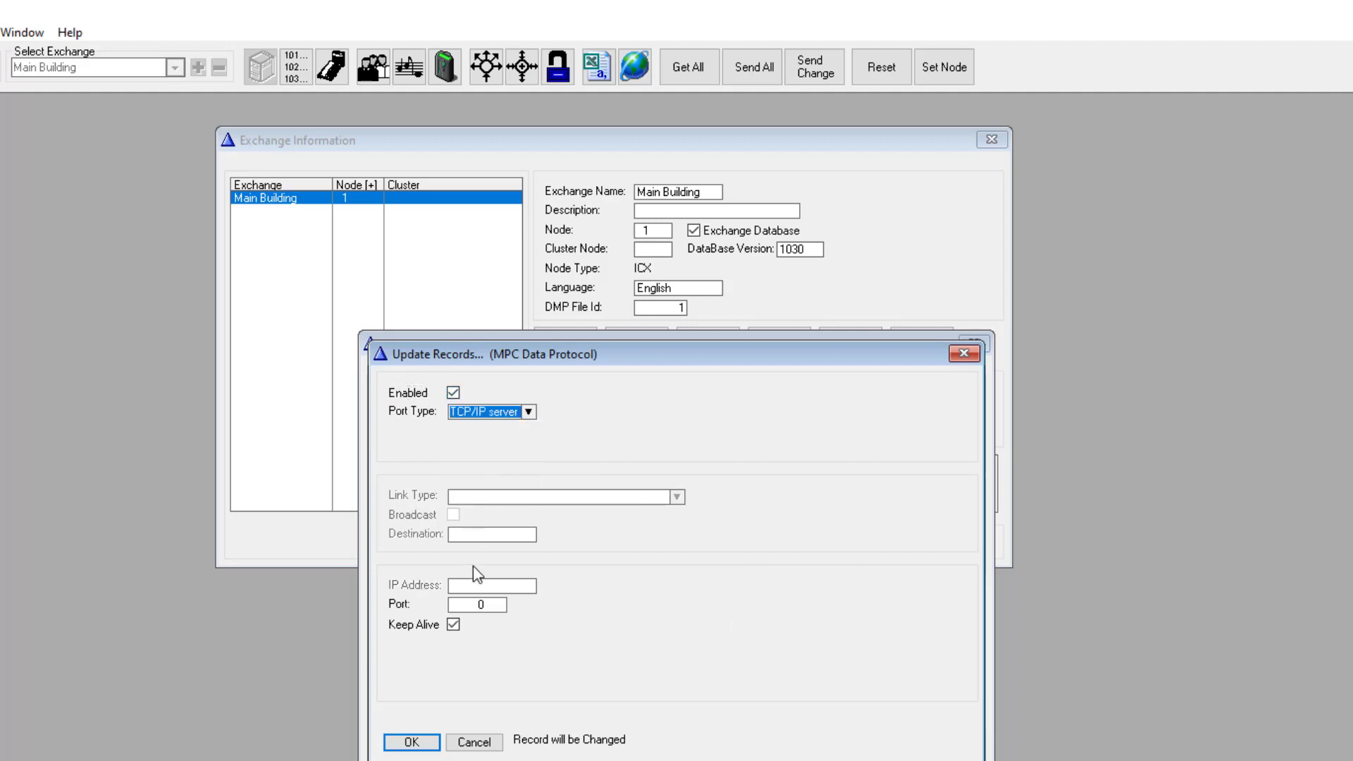
{"action": "double_click", "coordinate": [498, 604]}
{"action": "type", "text": "3001"}
{"action": "left_click", "coordinate": [412, 743]}
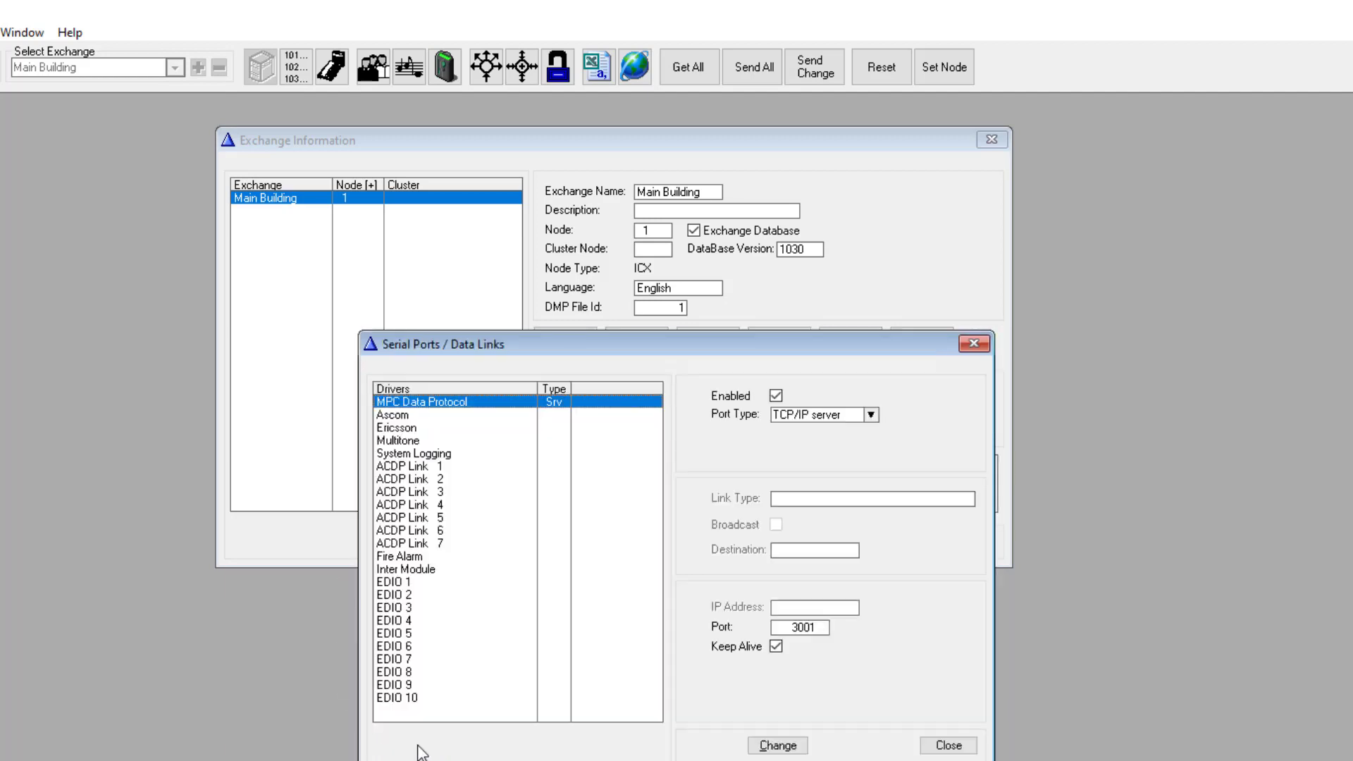
{"action": "left_click", "coordinate": [945, 746]}
{"action": "left_click", "coordinate": [966, 541]}
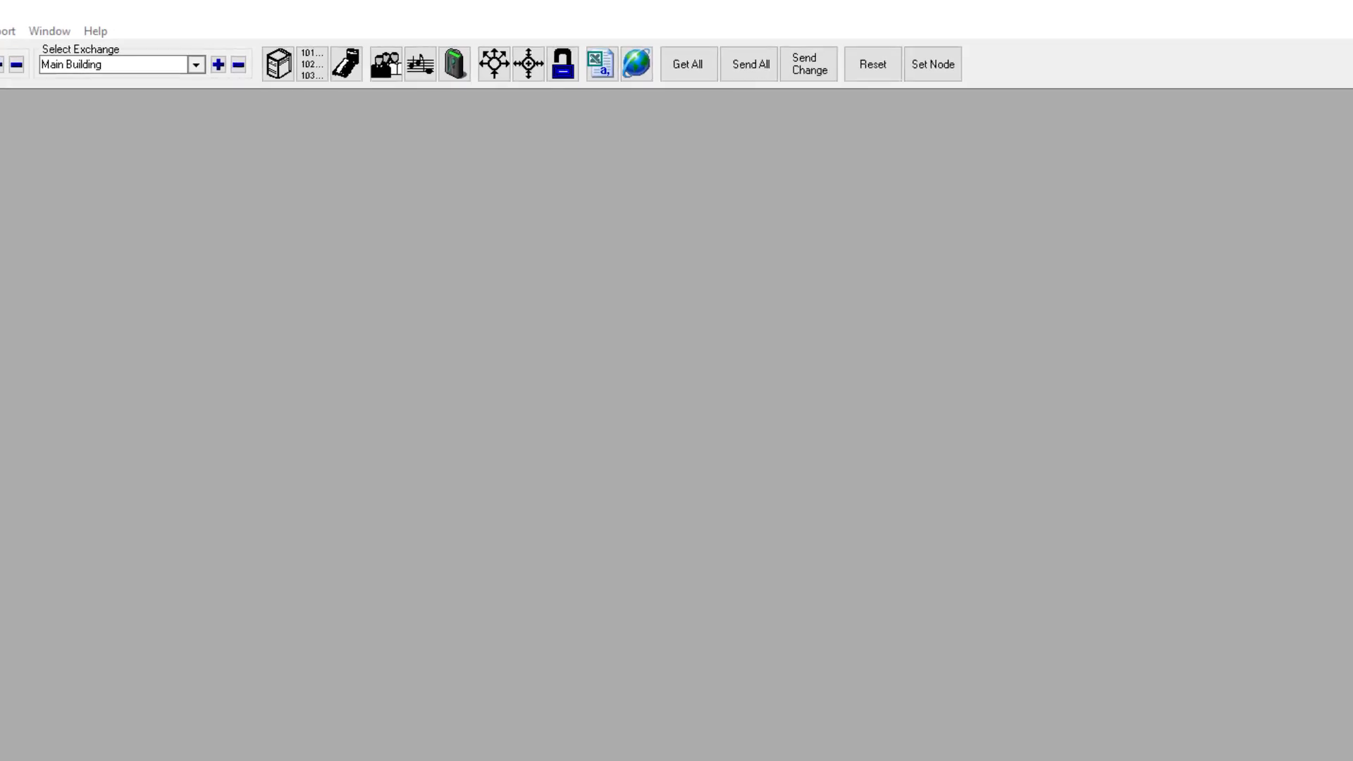
Step: Program DAK 1 of Back Door station 142 as 6701 and close Users
{"action": "left_click", "coordinate": [346, 70]}
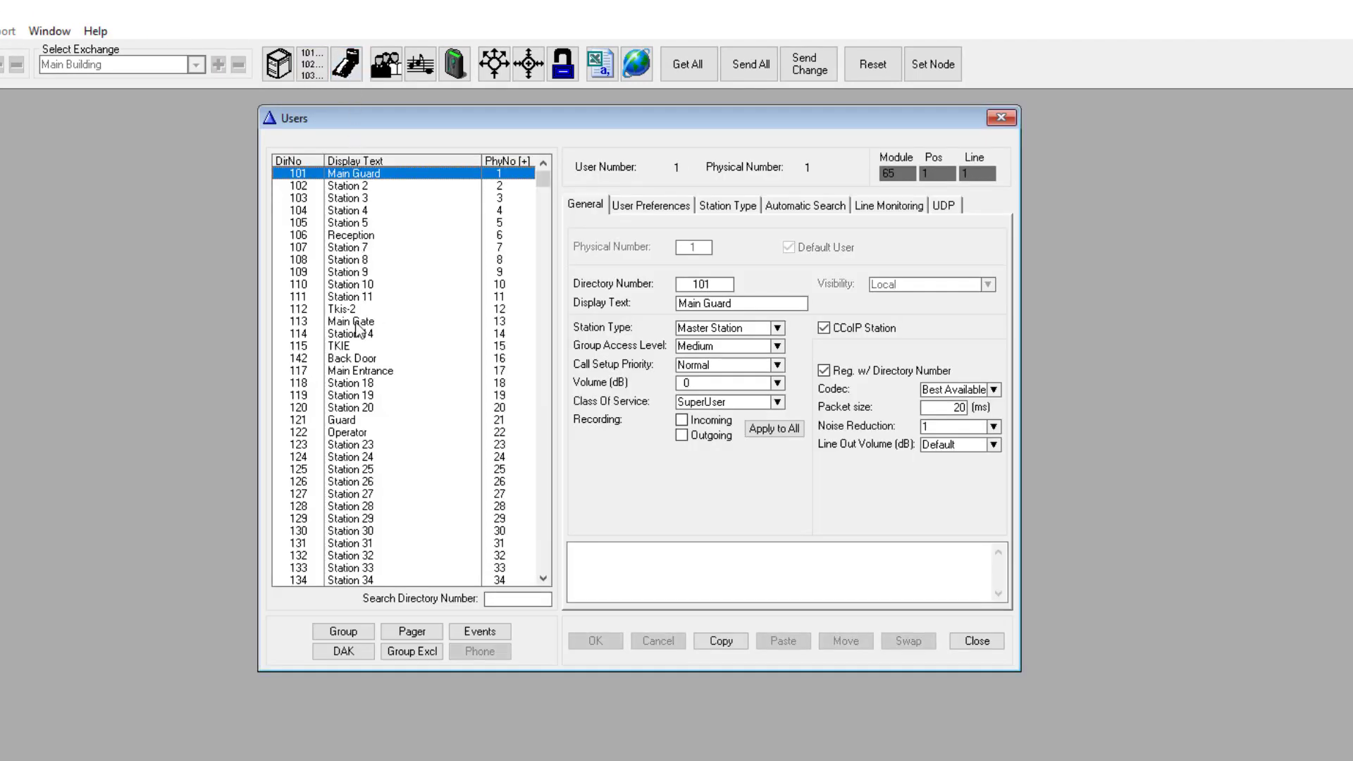
{"action": "left_click", "coordinate": [357, 363]}
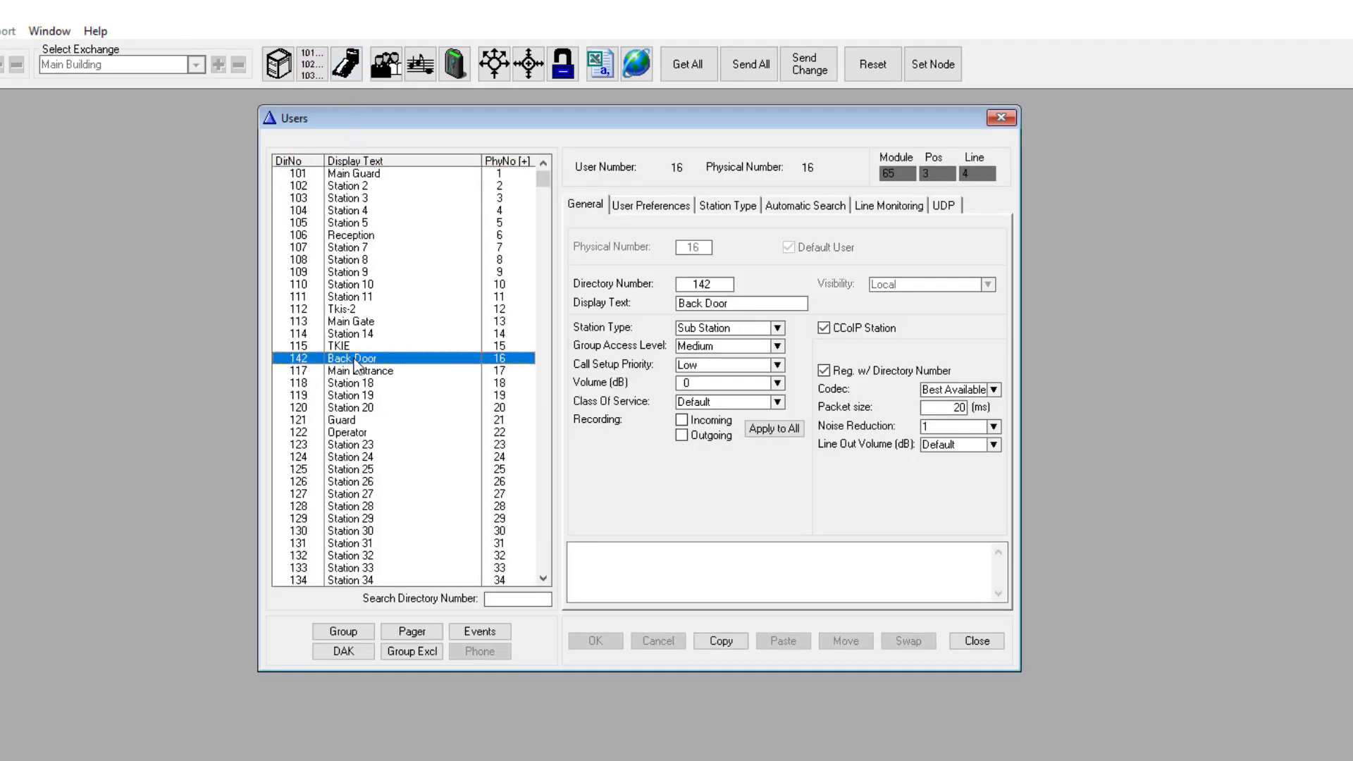
{"action": "left_click", "coordinate": [346, 651]}
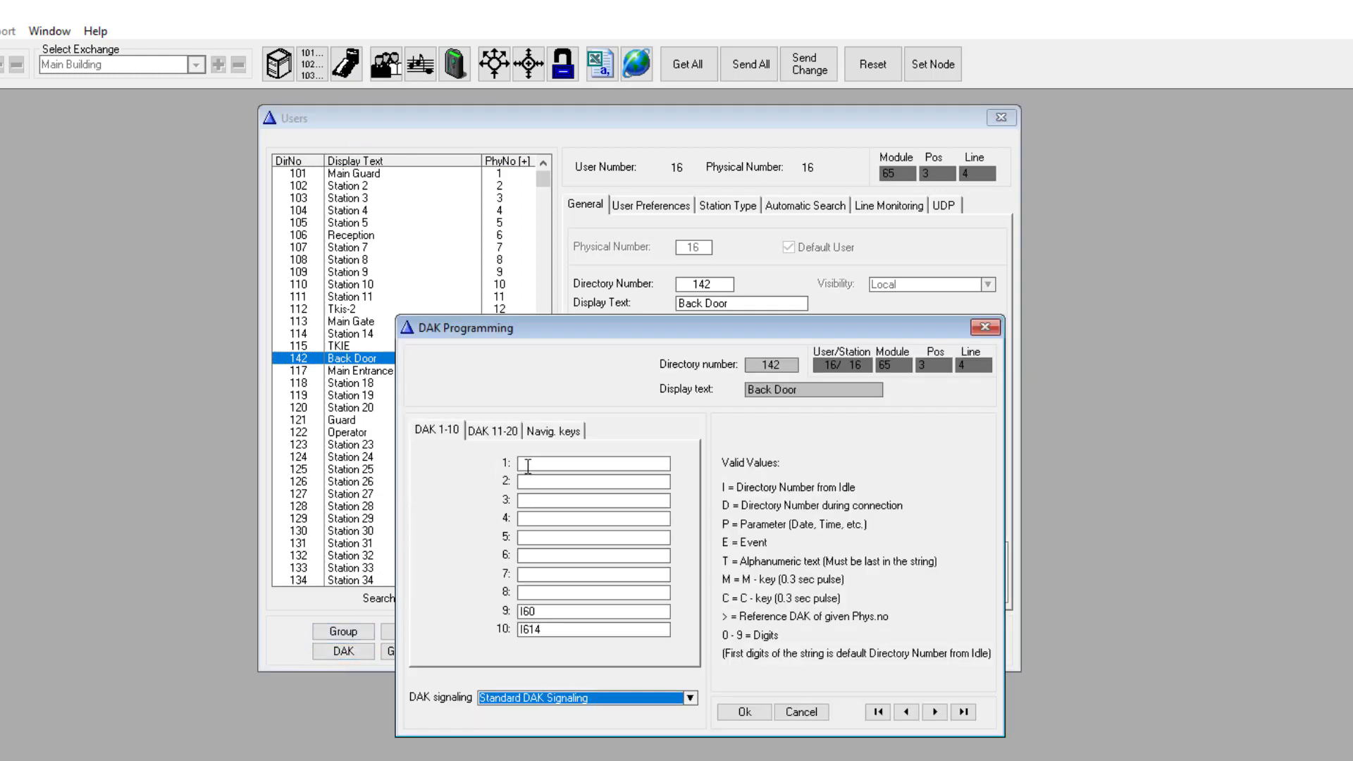
{"action": "left_click", "coordinate": [528, 465]}
{"action": "type", "text": "6701"}
{"action": "key", "text": "Tab"}
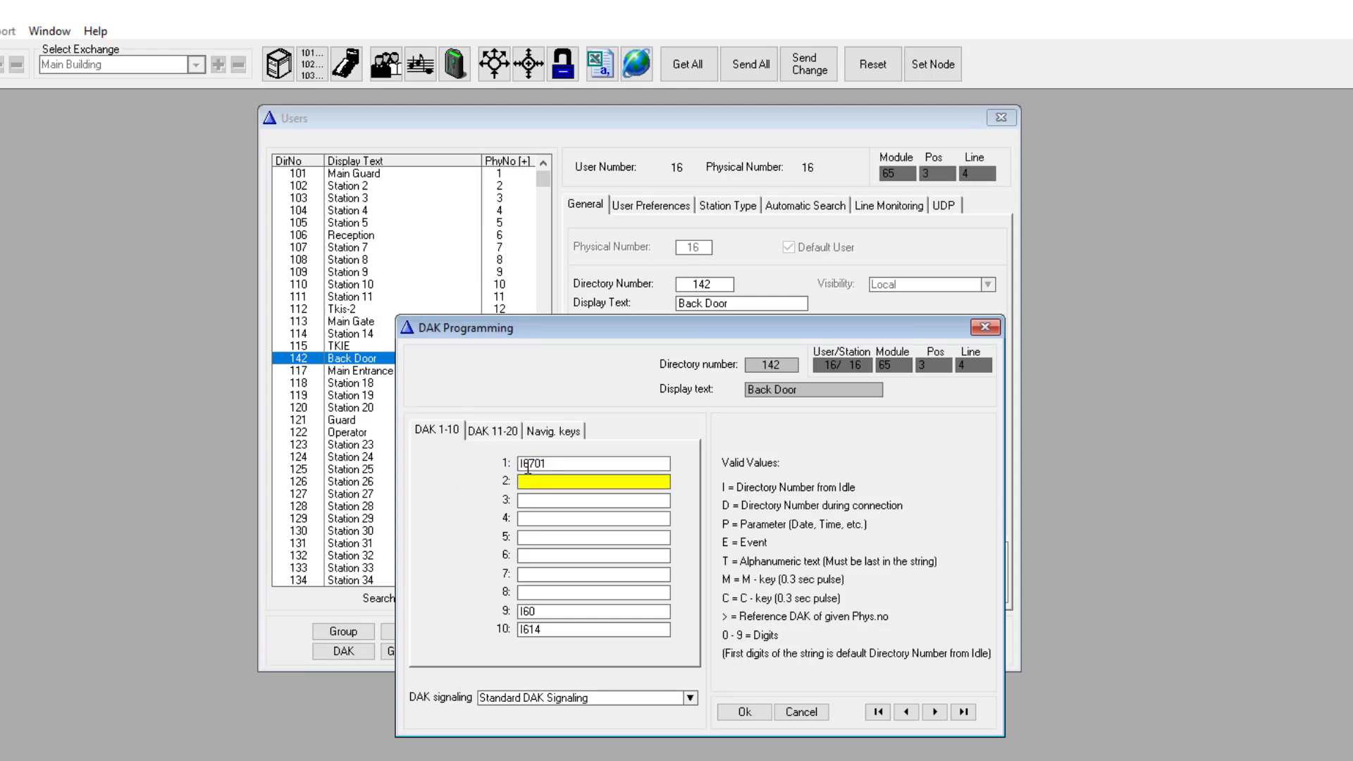
{"action": "left_click", "coordinate": [744, 714]}
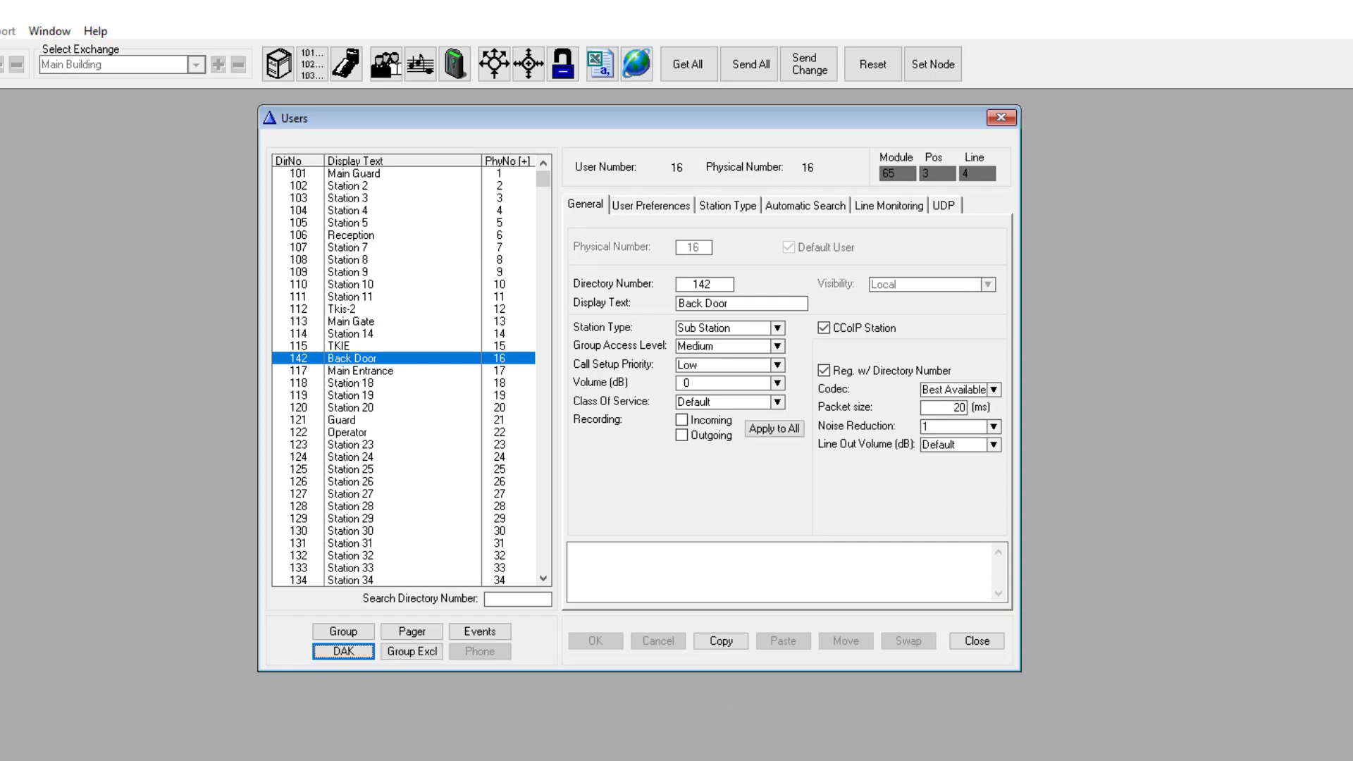
{"action": "key", "text": "Escape"}
Step: Open the local groups list and start editing Ringing Group 1
{"action": "left_click", "coordinate": [387, 64]}
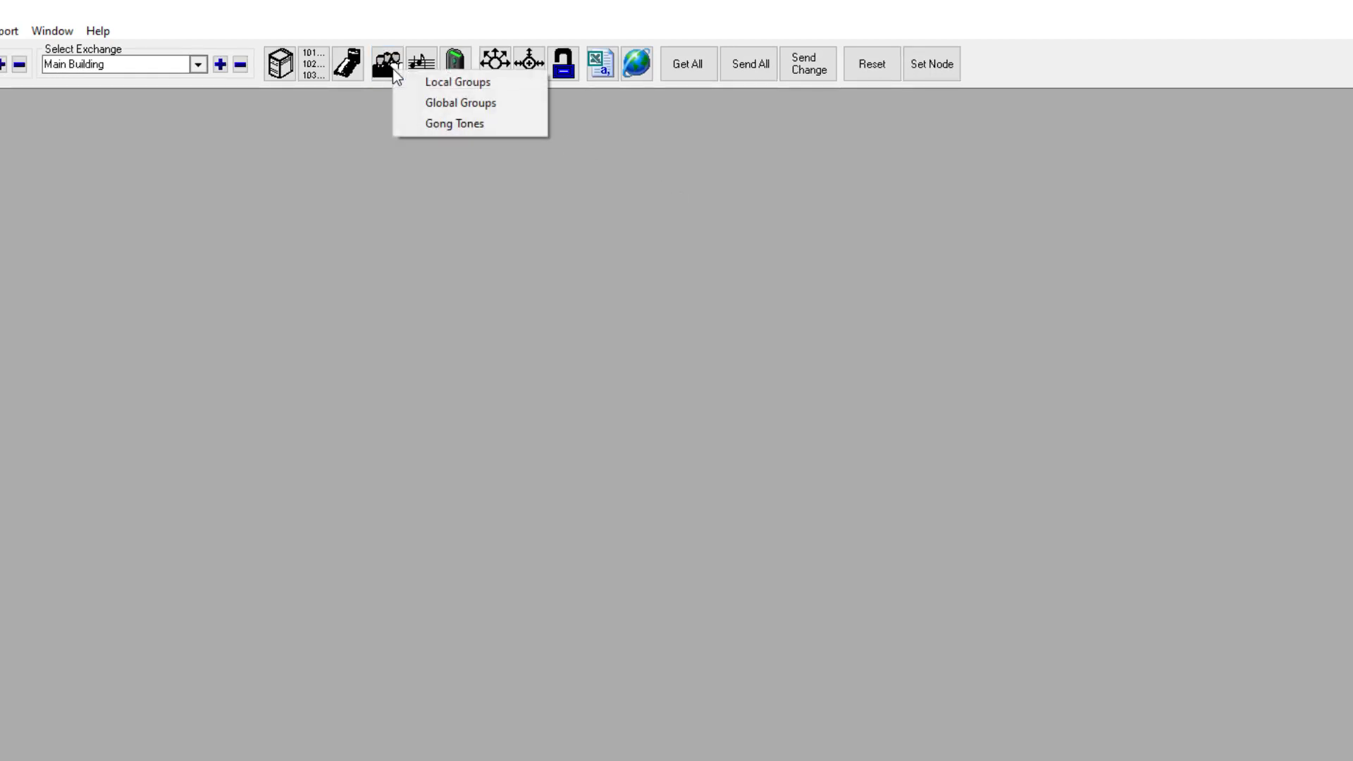
{"action": "left_click", "coordinate": [439, 83]}
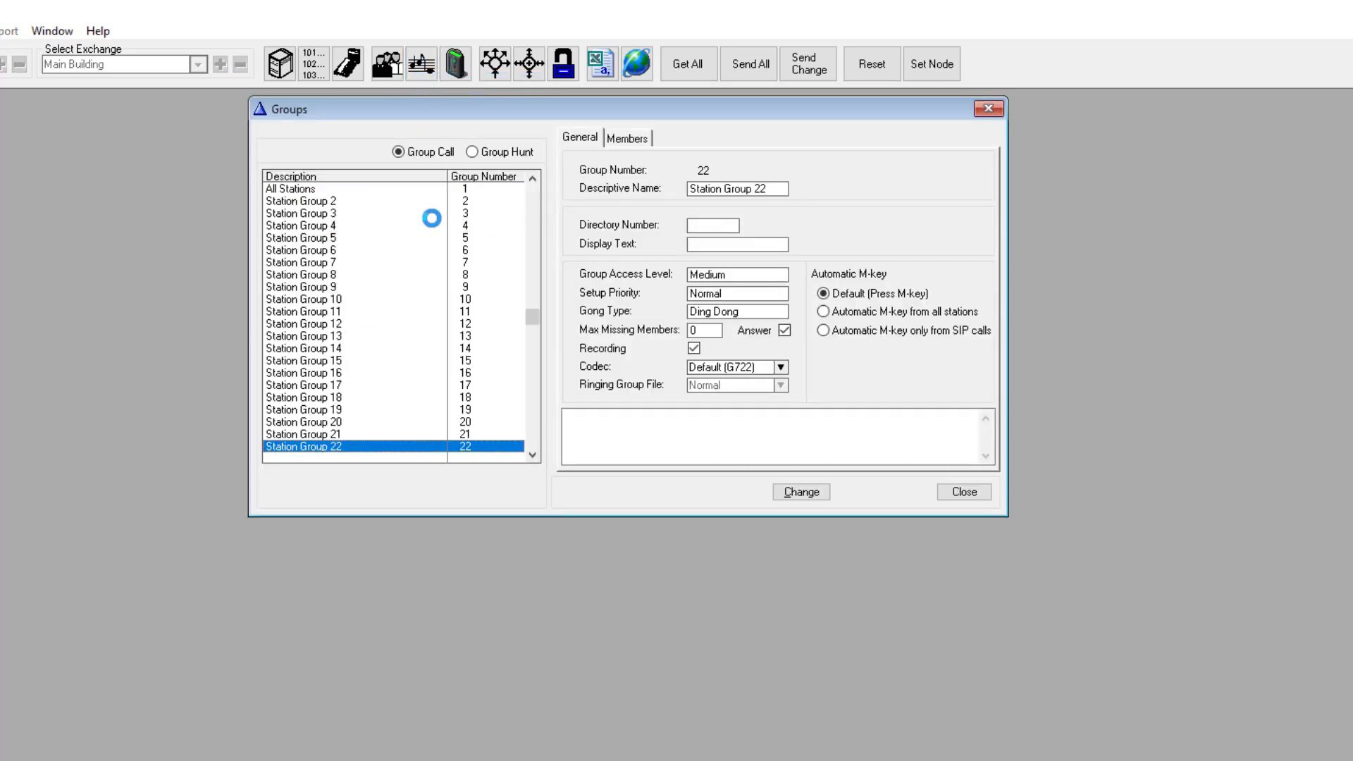
{"action": "key", "text": "Down"}
{"action": "key", "text": "Down"}
{"action": "key", "text": "Down"}
{"action": "key", "text": "Down"}
{"action": "key", "text": "Down"}
{"action": "key", "text": "Down"}
{"action": "key", "text": "Down"}
{"action": "key", "text": "Down"}
{"action": "key", "text": "Down"}
{"action": "key", "text": "Down"}
{"action": "key", "text": "Down"}
{"action": "key", "text": "Down"}
{"action": "key", "text": "Down"}
{"action": "key", "text": "Down"}
{"action": "key", "text": "Down"}
{"action": "key", "text": "Down"}
{"action": "key", "text": "Down"}
{"action": "key", "text": "Down"}
{"action": "key", "text": "Down"}
{"action": "key", "text": "Down"}
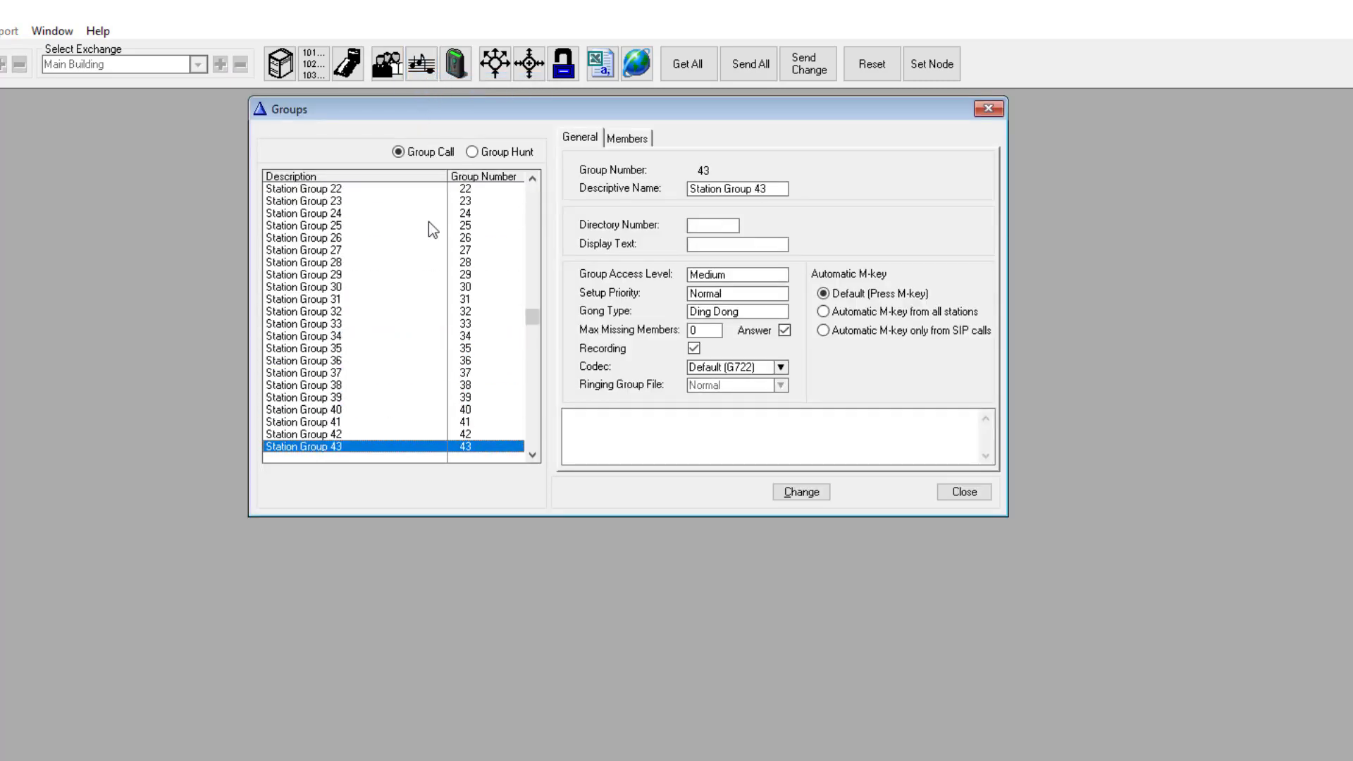
{"action": "key", "text": "Down"}
{"action": "key", "text": "Down"}
{"action": "key", "text": "Down"}
{"action": "key", "text": "Down"}
{"action": "key", "text": "Down"}
{"action": "key", "text": "Down"}
{"action": "key", "text": "Down"}
{"action": "key", "text": "Down"}
{"action": "key", "text": "Down"}
{"action": "key", "text": "Down"}
{"action": "key", "text": "Down"}
{"action": "key", "text": "Down"}
{"action": "key", "text": "Down"}
{"action": "key", "text": "Down"}
{"action": "key", "text": "Down"}
{"action": "key", "text": "Down"}
{"action": "key", "text": "Down"}
{"action": "key", "text": "Down"}
{"action": "key", "text": "Down"}
{"action": "key", "text": "Down"}
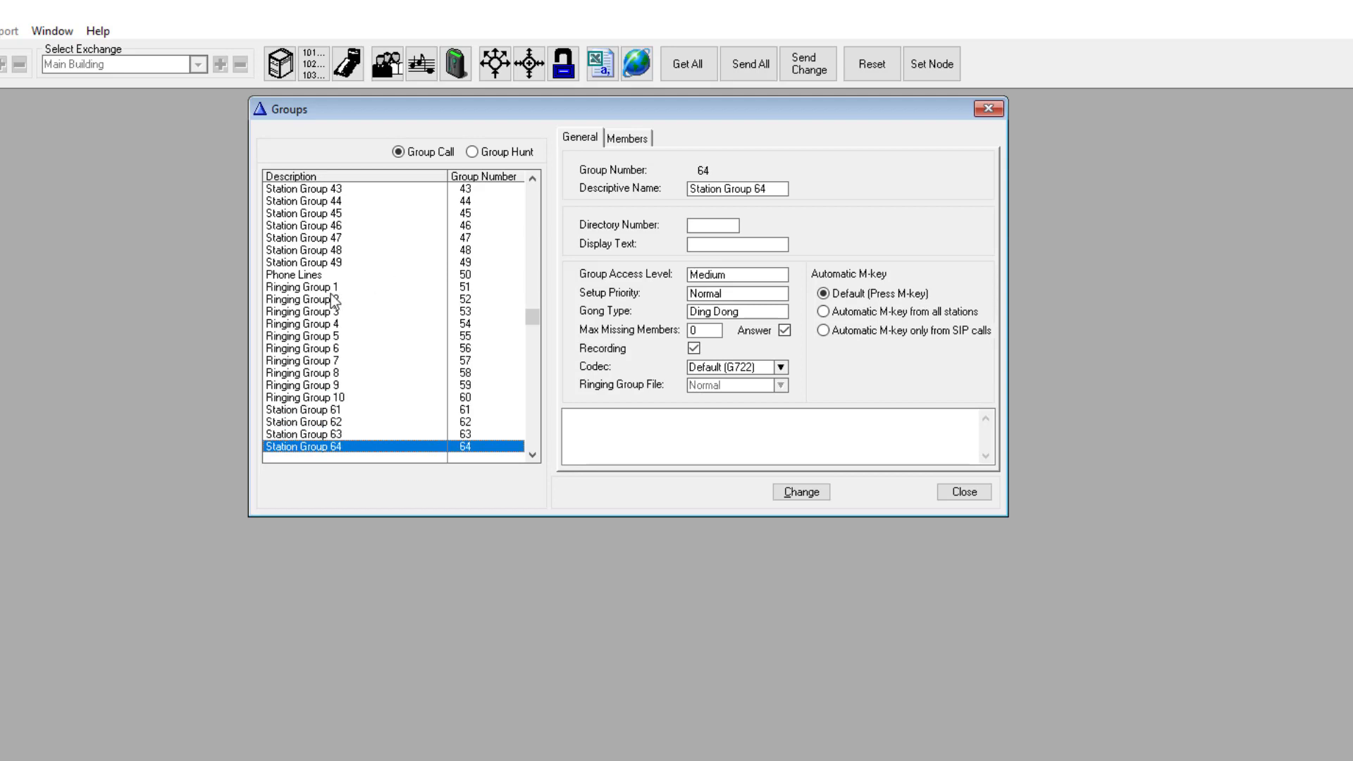
{"action": "left_click", "coordinate": [328, 291]}
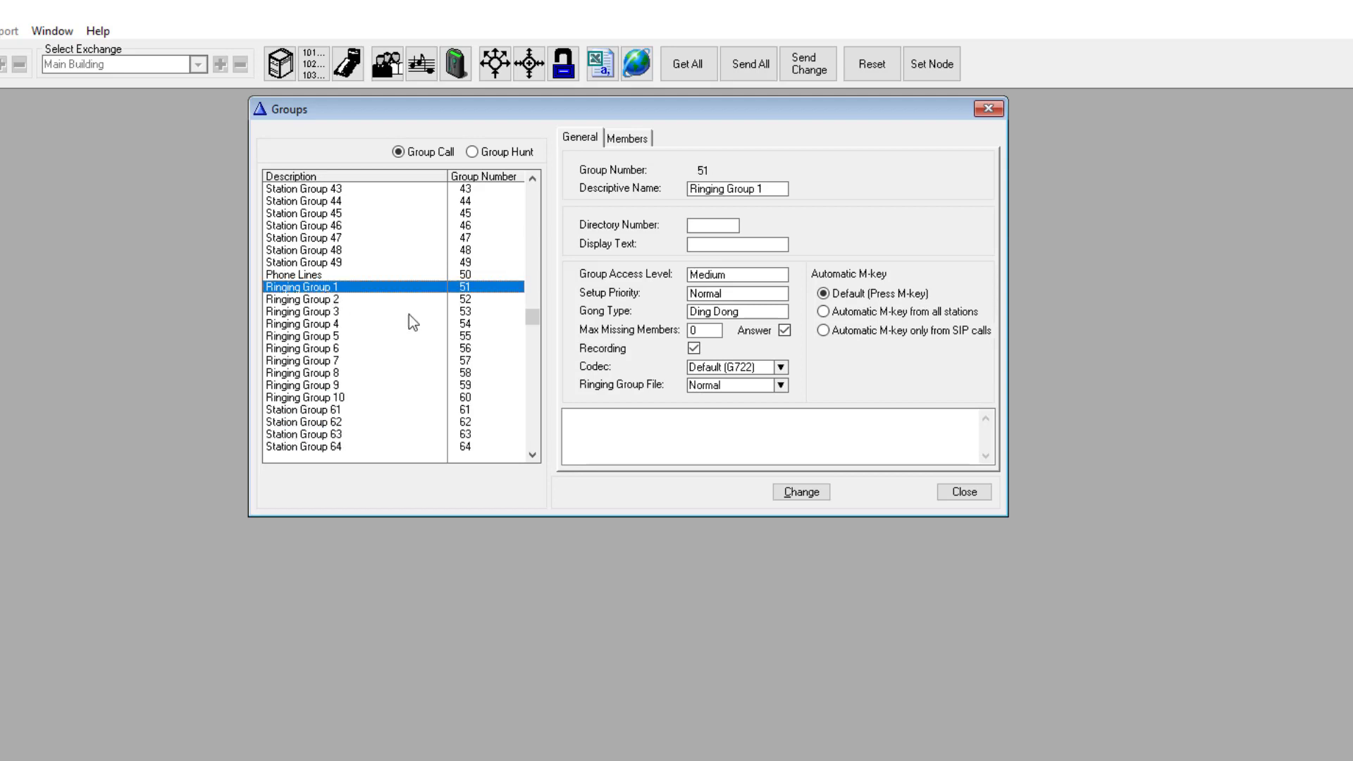
{"action": "left_click", "coordinate": [802, 493]}
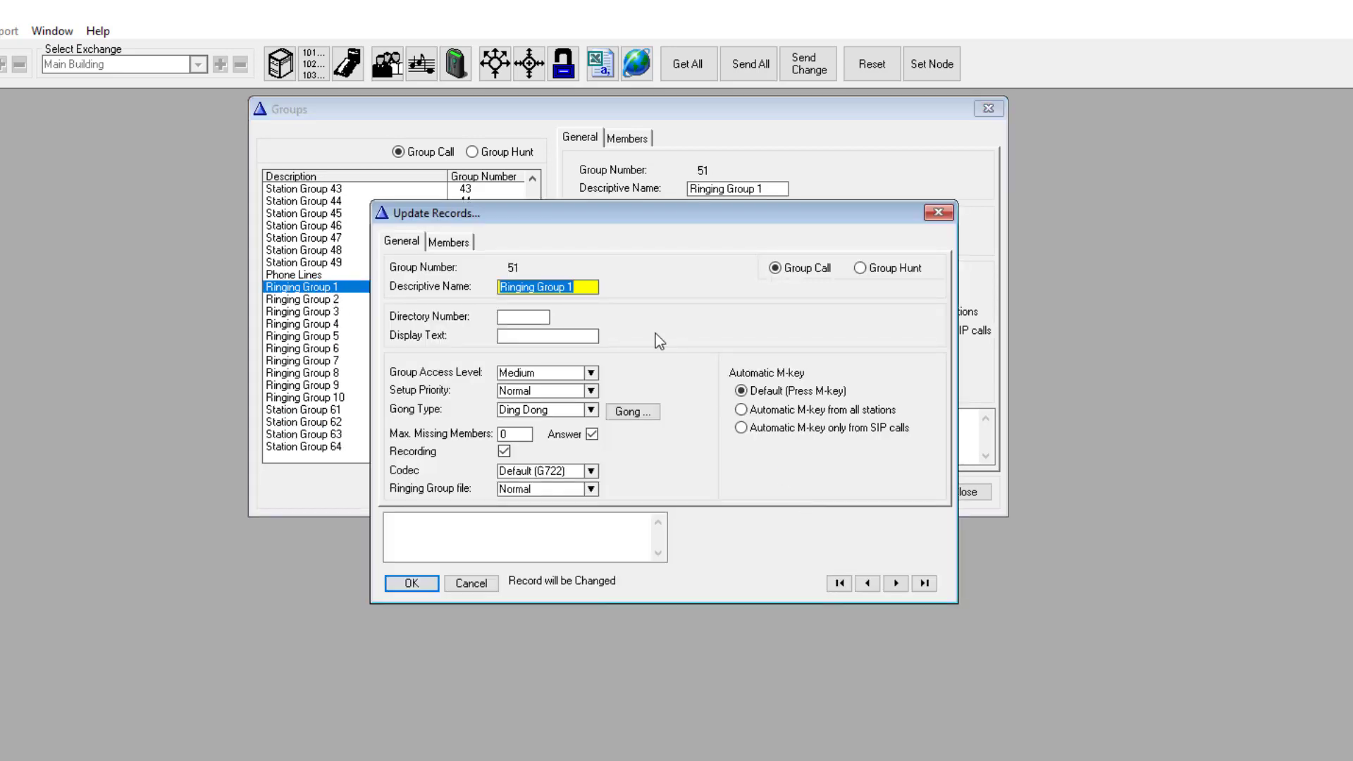
Step: Make Guard (121) the group's only member, adding and removing Operator (122), and confirm
{"action": "left_click", "coordinate": [449, 242]}
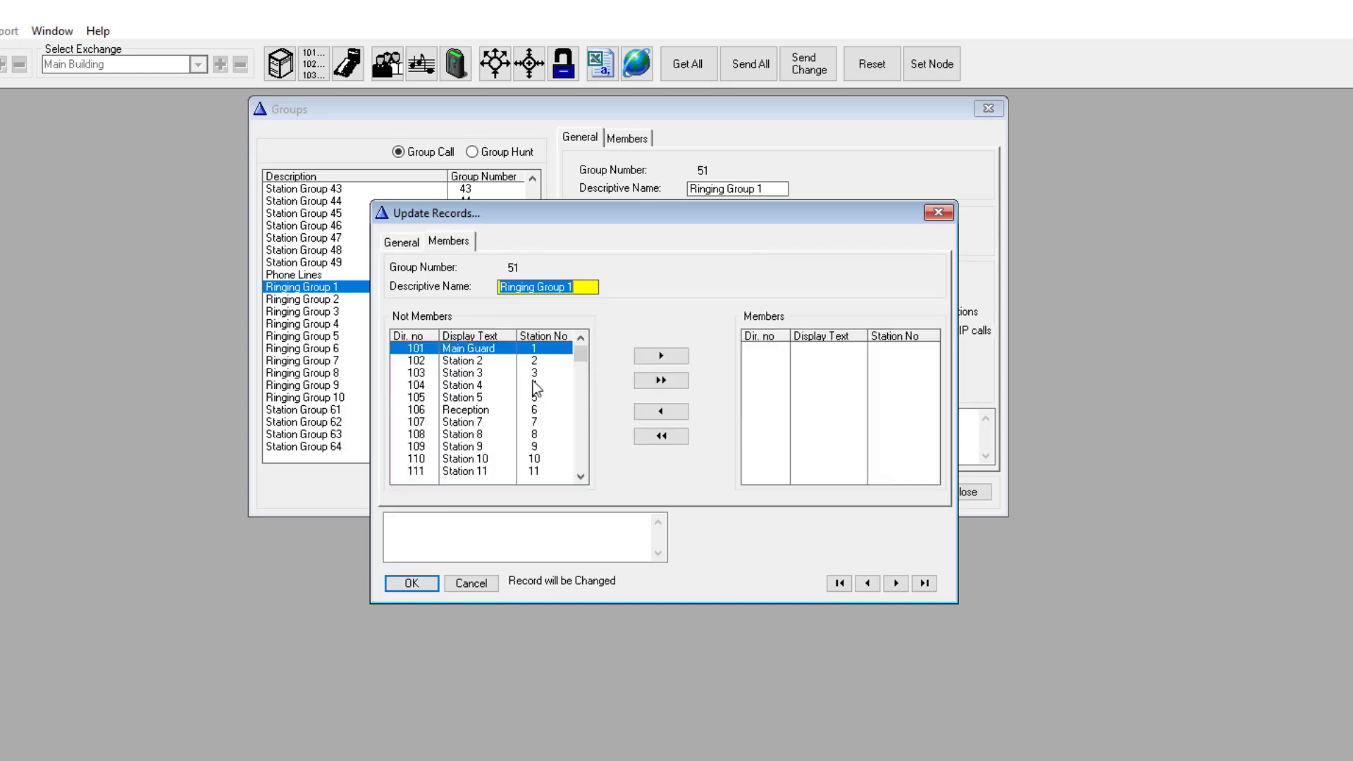
{"action": "key", "text": "Down"}
{"action": "key", "text": "Down"}
{"action": "key", "text": "Down"}
{"action": "key", "text": "Down"}
{"action": "key", "text": "Down"}
{"action": "key", "text": "Down"}
{"action": "key", "text": "Down"}
{"action": "key", "text": "Down"}
{"action": "key", "text": "Down"}
{"action": "key", "text": "Down"}
{"action": "key", "text": "Down"}
{"action": "key", "text": "Down"}
{"action": "key", "text": "Down"}
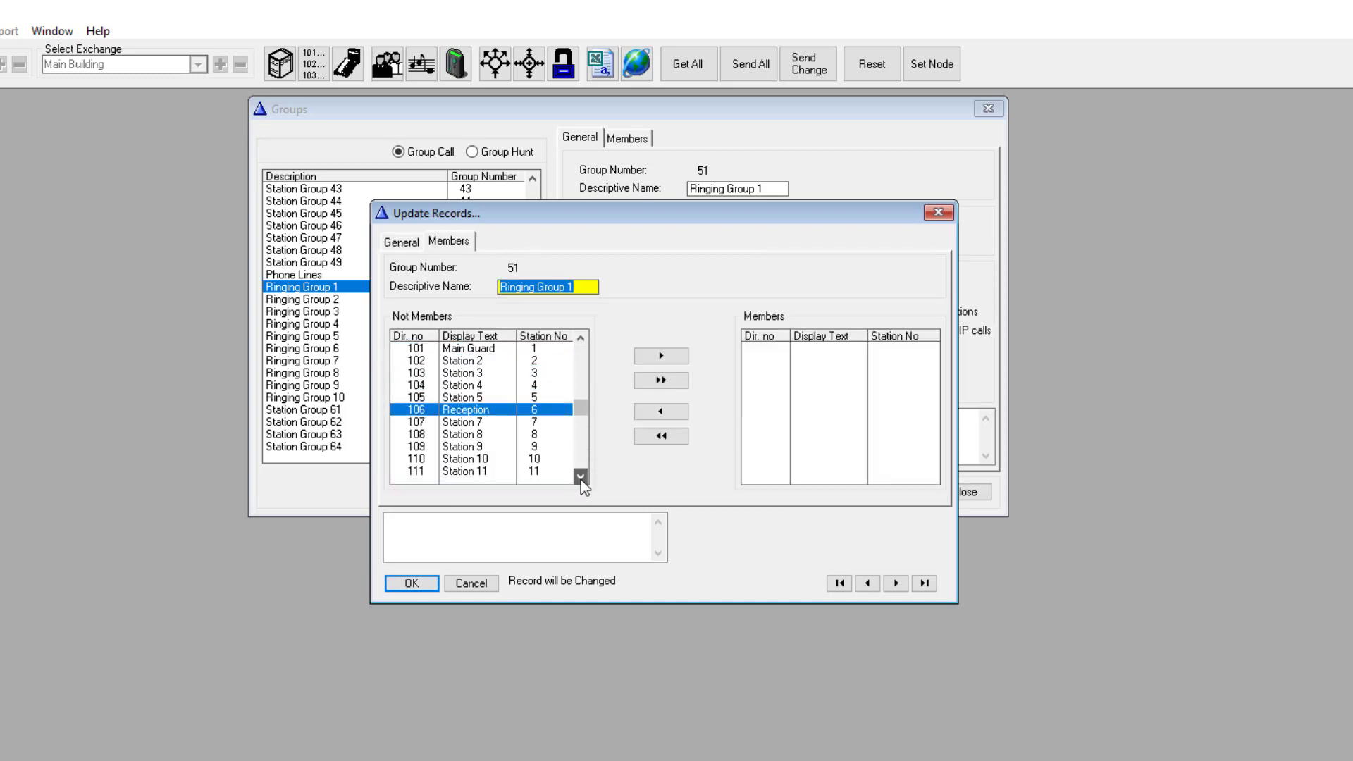
{"action": "key", "text": "Down"}
{"action": "key", "text": "Down"}
{"action": "key", "text": "Down"}
{"action": "key", "text": "Down"}
{"action": "key", "text": "Down"}
{"action": "key", "text": "Down"}
{"action": "key", "text": "Down"}
{"action": "key", "text": "Down"}
{"action": "key", "text": "Down"}
{"action": "key", "text": "Down"}
{"action": "key", "text": "Down"}
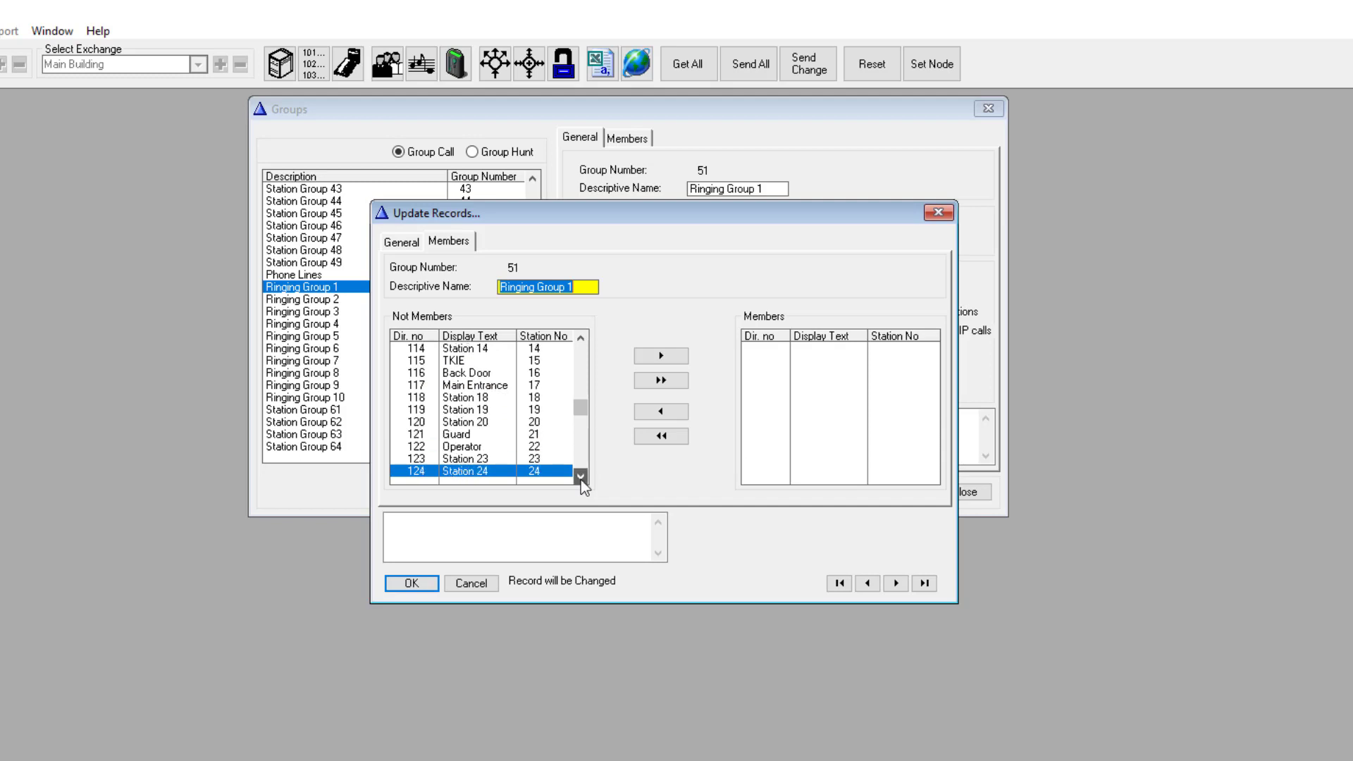
{"action": "left_click", "coordinate": [468, 421]}
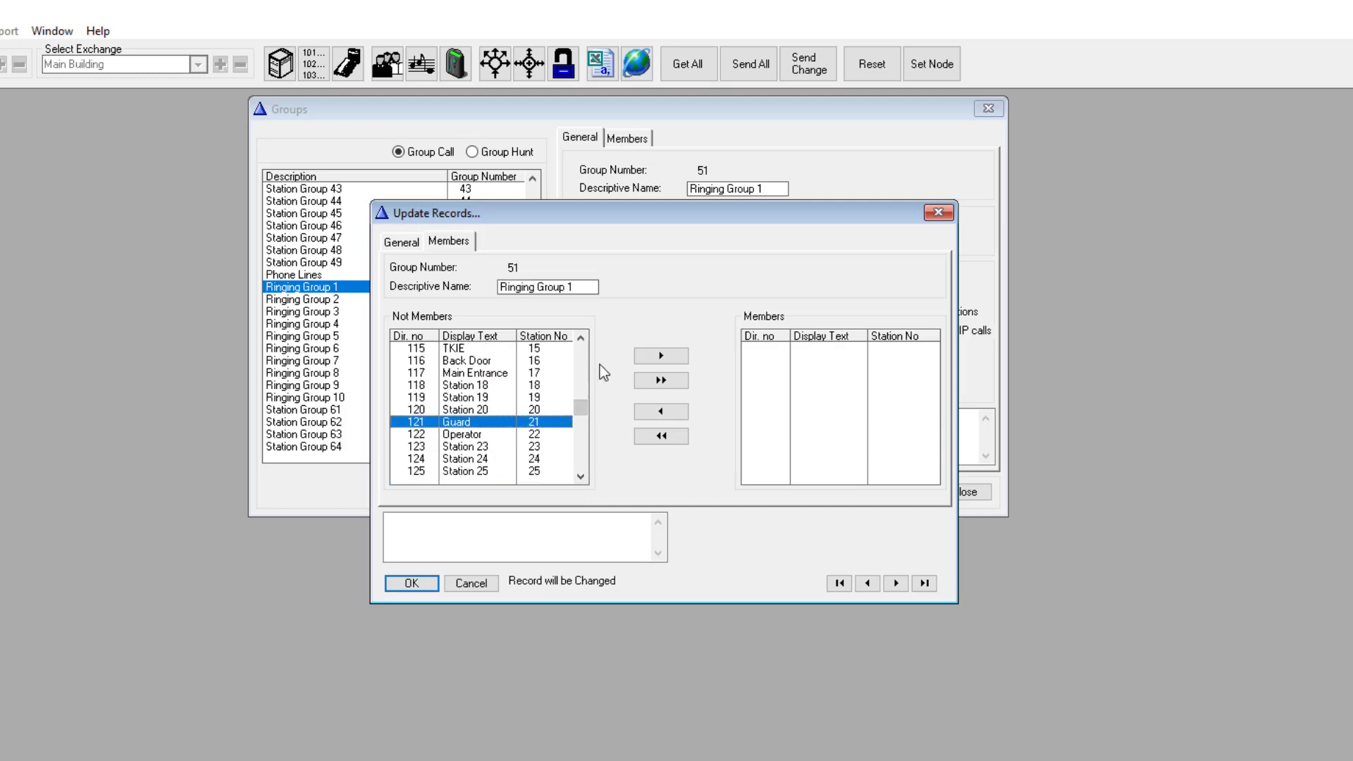
{"action": "left_click", "coordinate": [660, 357]}
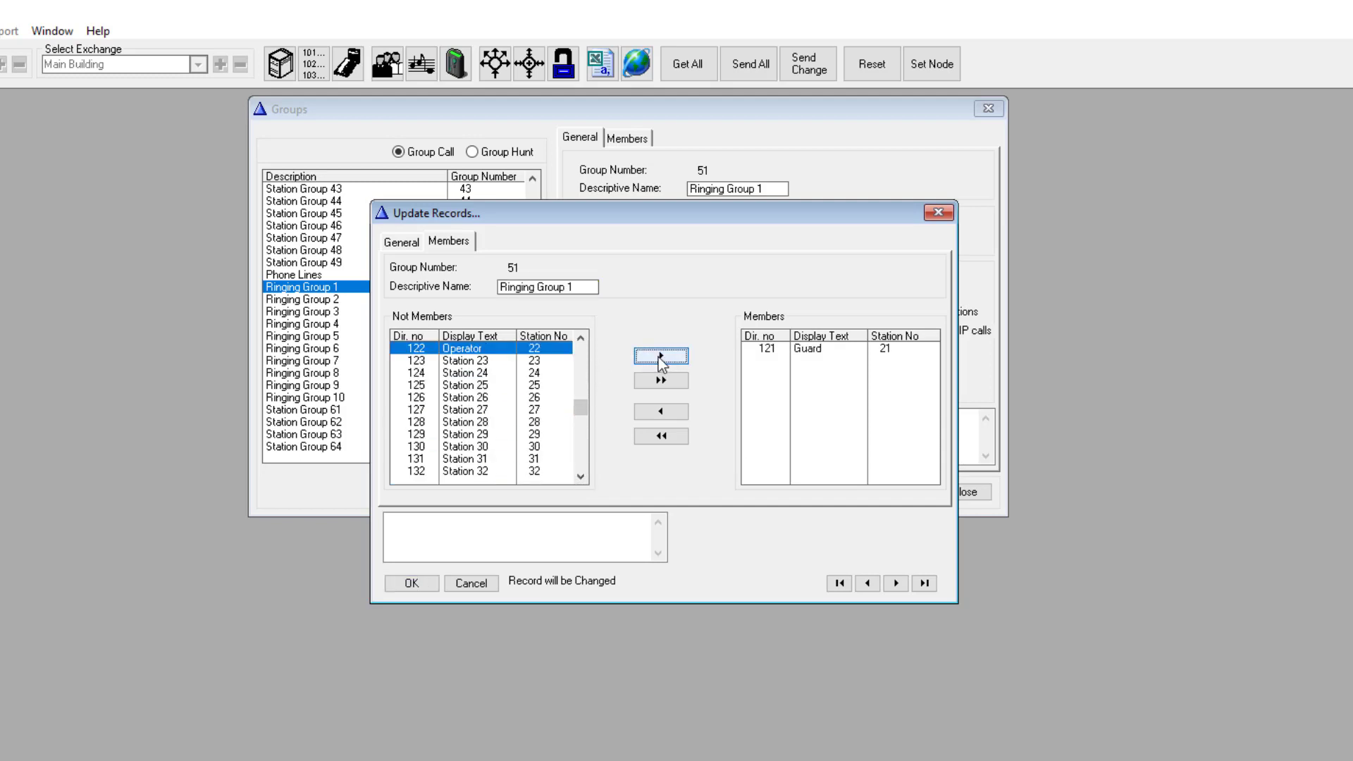
{"action": "left_click", "coordinate": [497, 349]}
{"action": "left_click", "coordinate": [670, 359]}
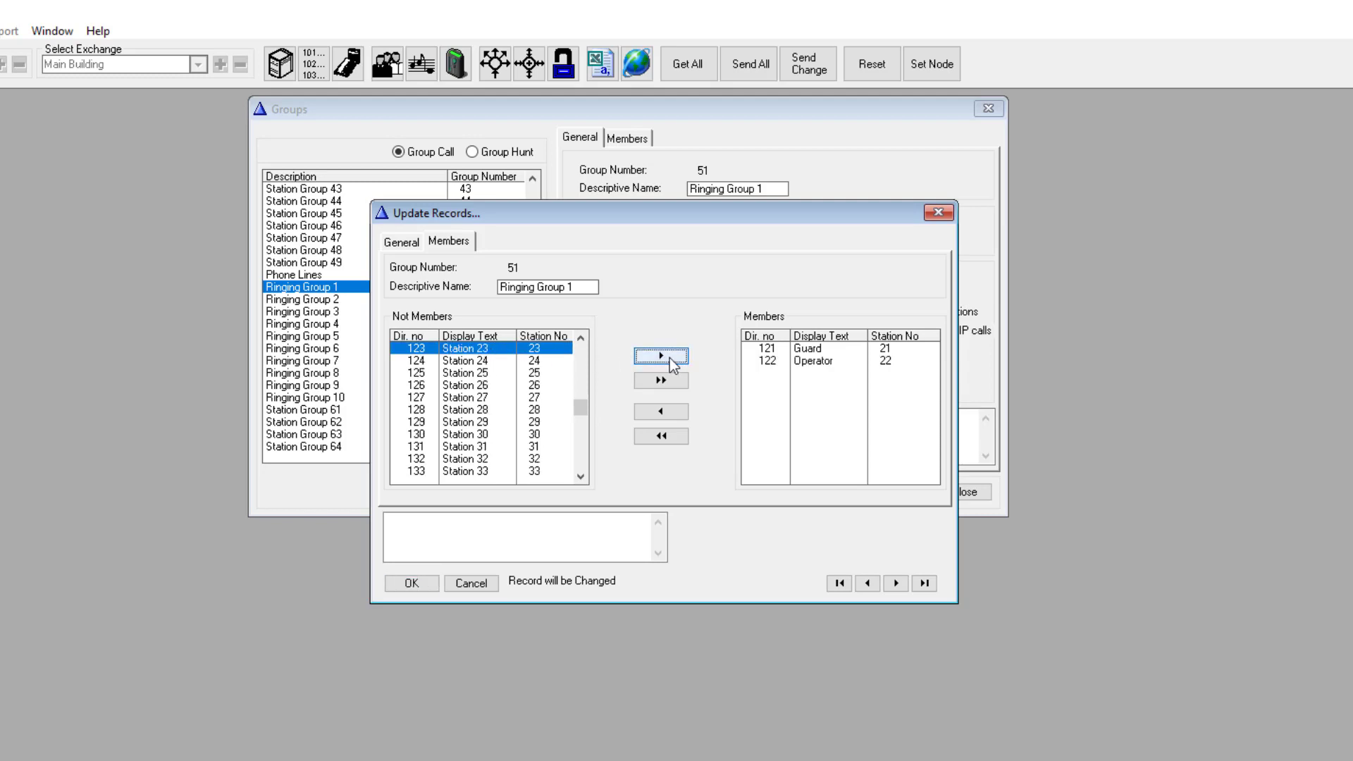
{"action": "left_click", "coordinate": [769, 363]}
{"action": "left_click", "coordinate": [661, 416]}
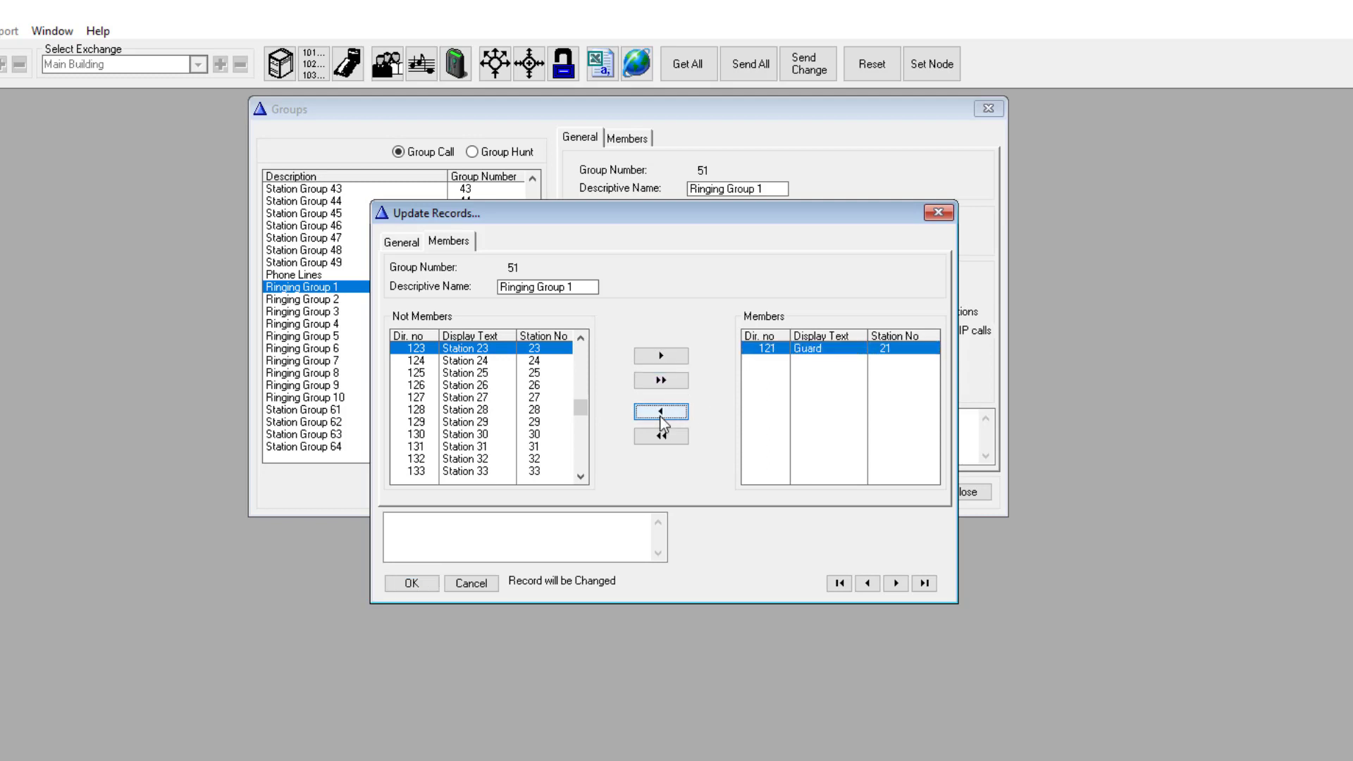
{"action": "left_click", "coordinate": [411, 584]}
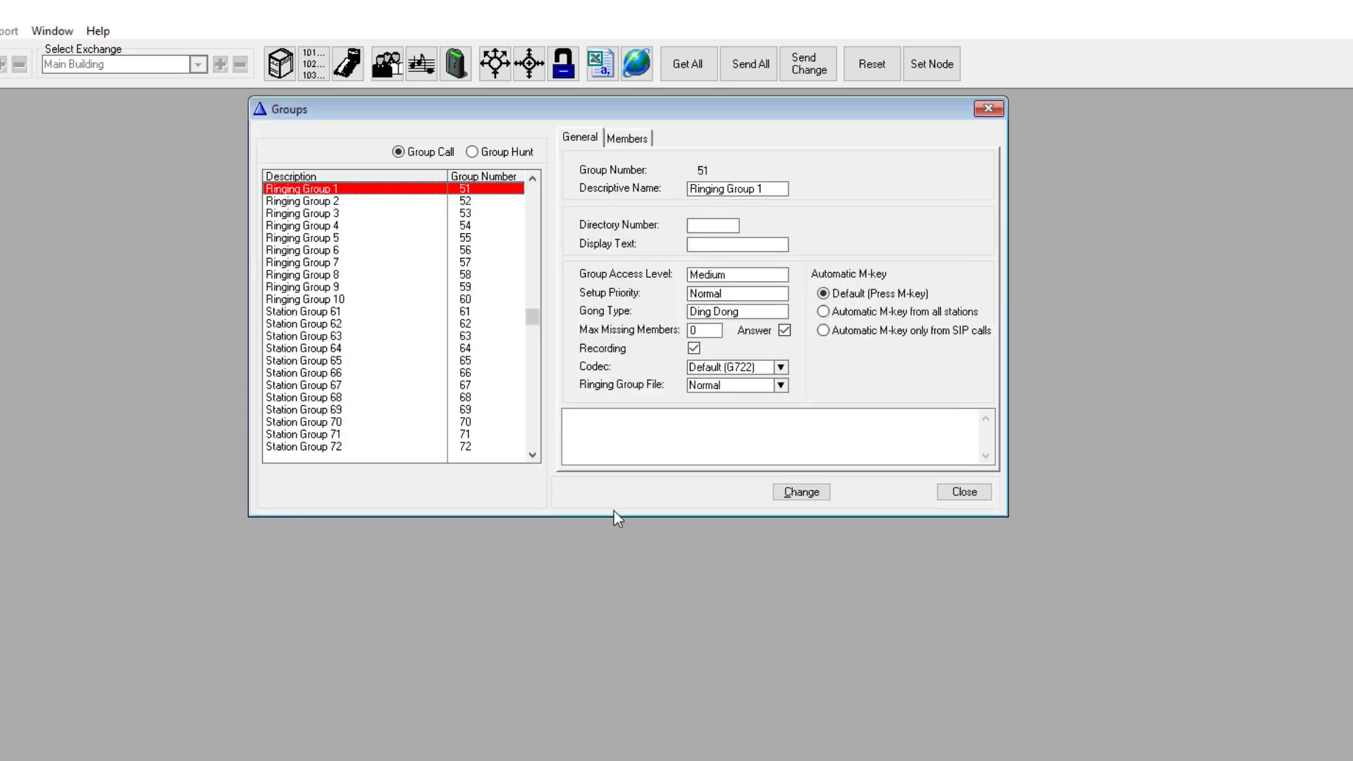
Step: Close Groups and start a new event with owner Stations w. UDP, Id 8
{"action": "left_click", "coordinate": [948, 497]}
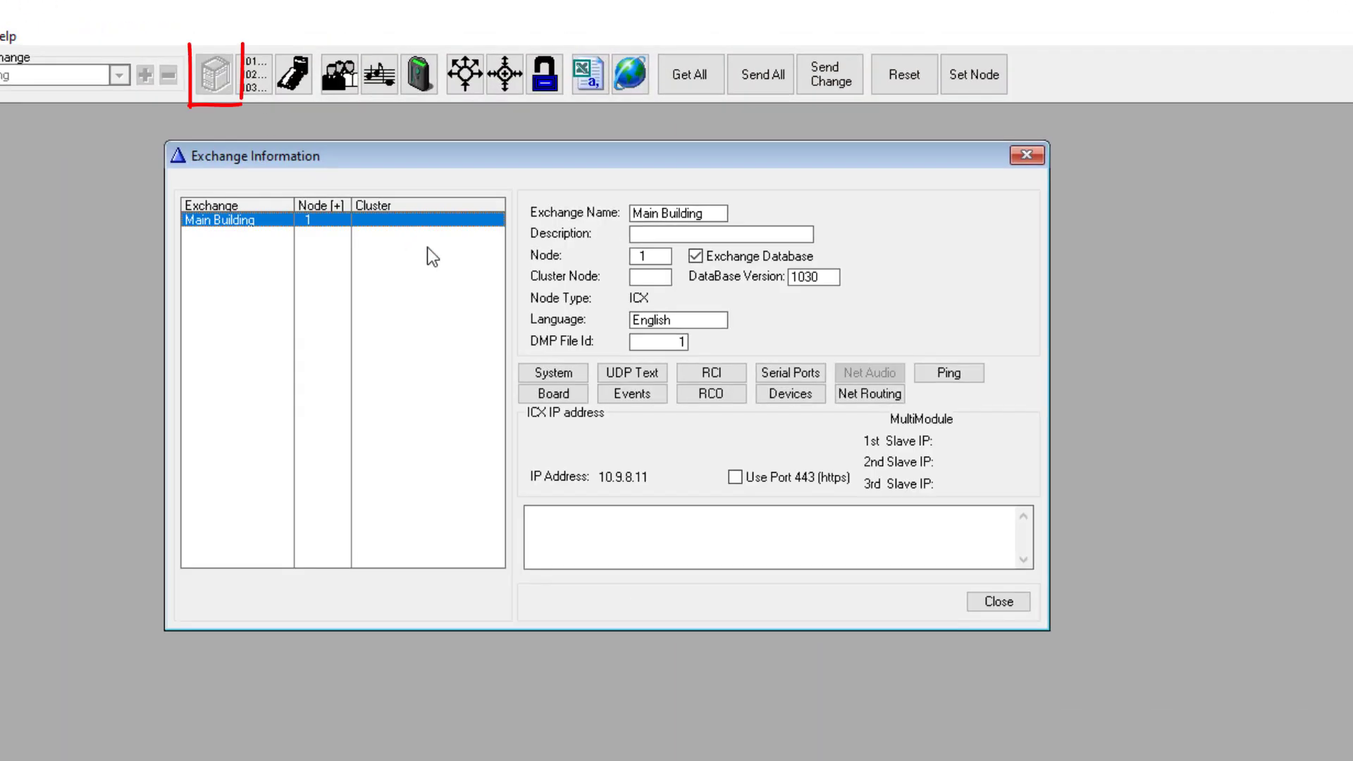
{"action": "left_click", "coordinate": [626, 395]}
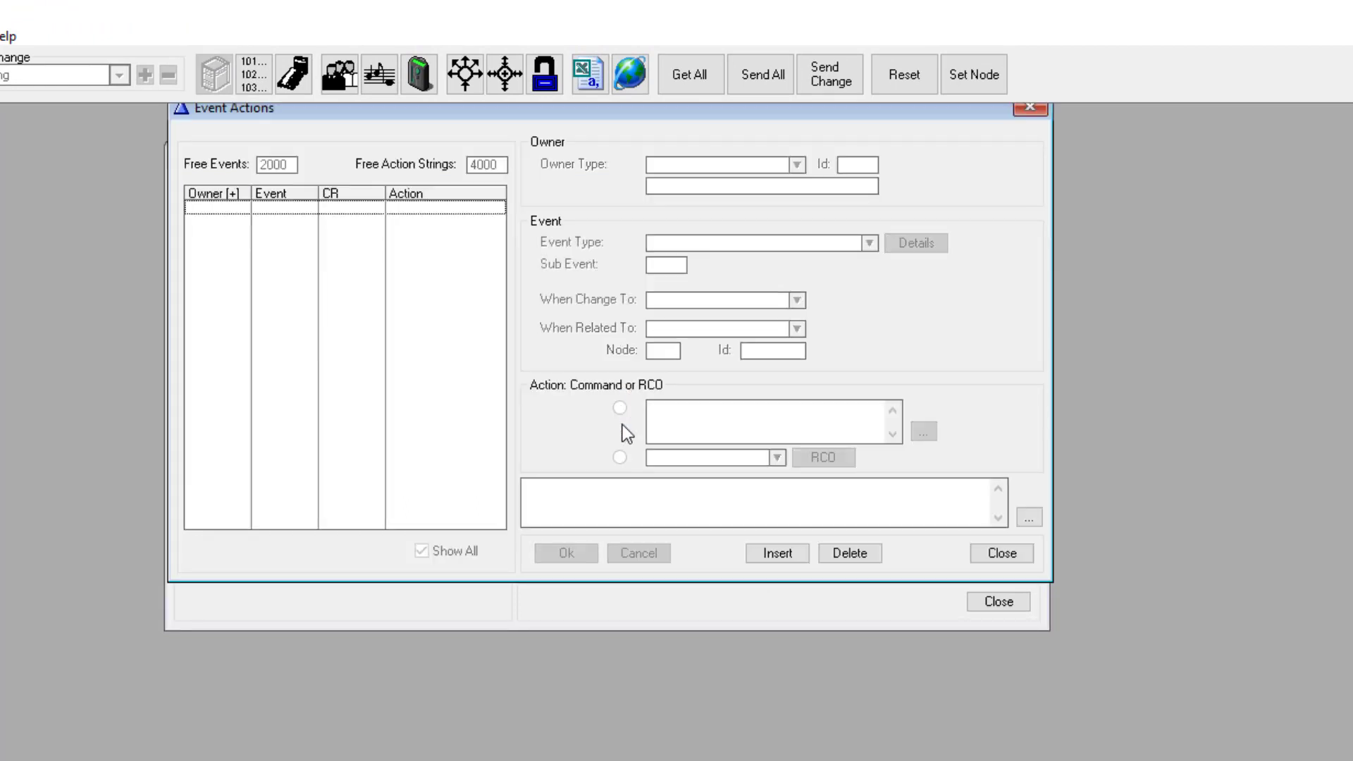
{"action": "left_click", "coordinate": [777, 550]}
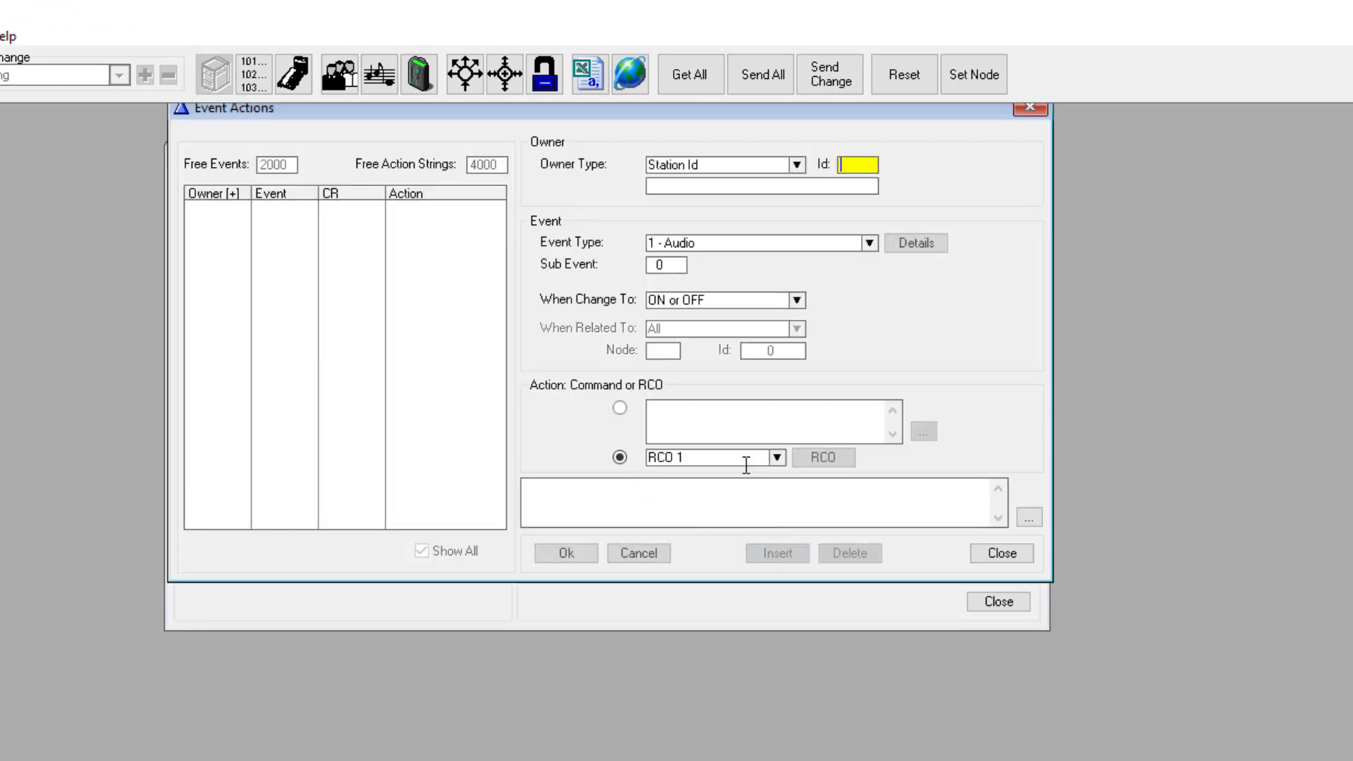
{"action": "left_click", "coordinate": [678, 162]}
{"action": "left_click", "coordinate": [709, 195]}
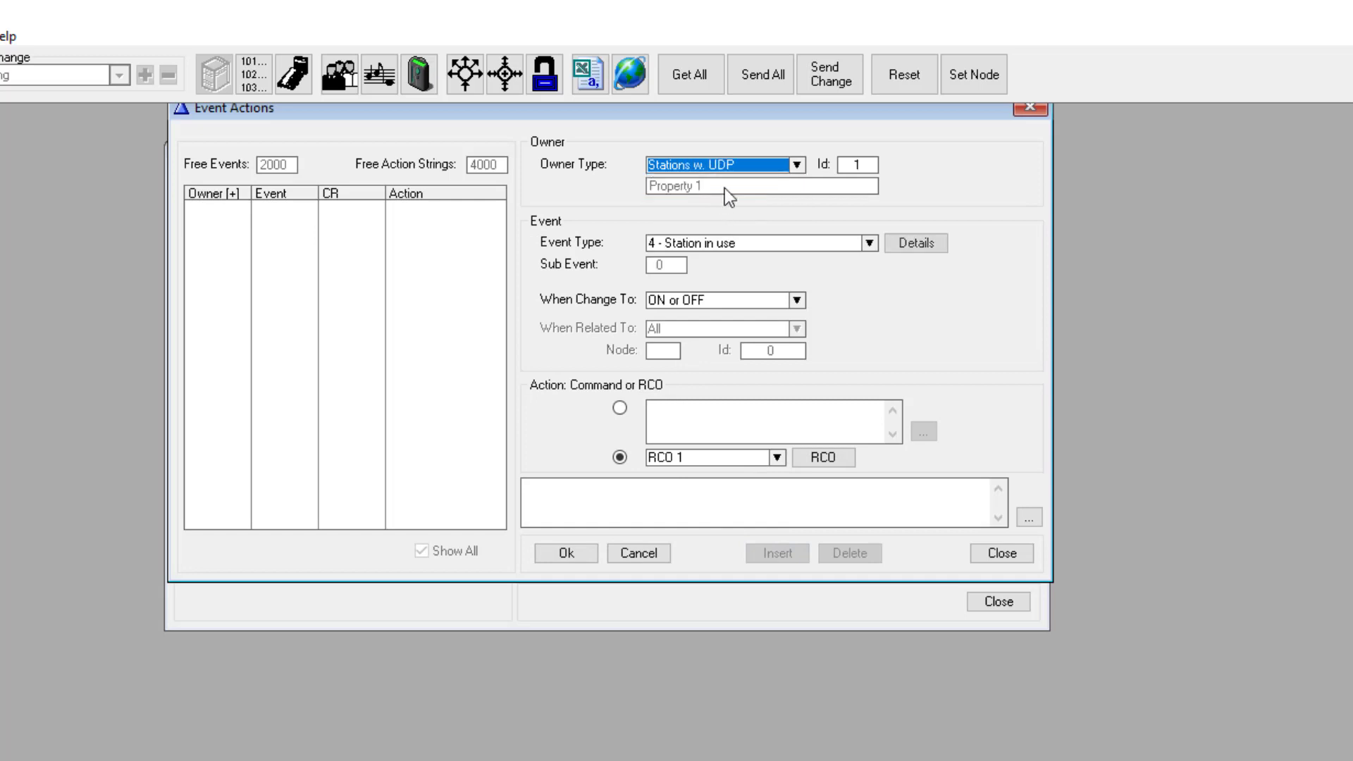
{"action": "left_click", "coordinate": [866, 164]}
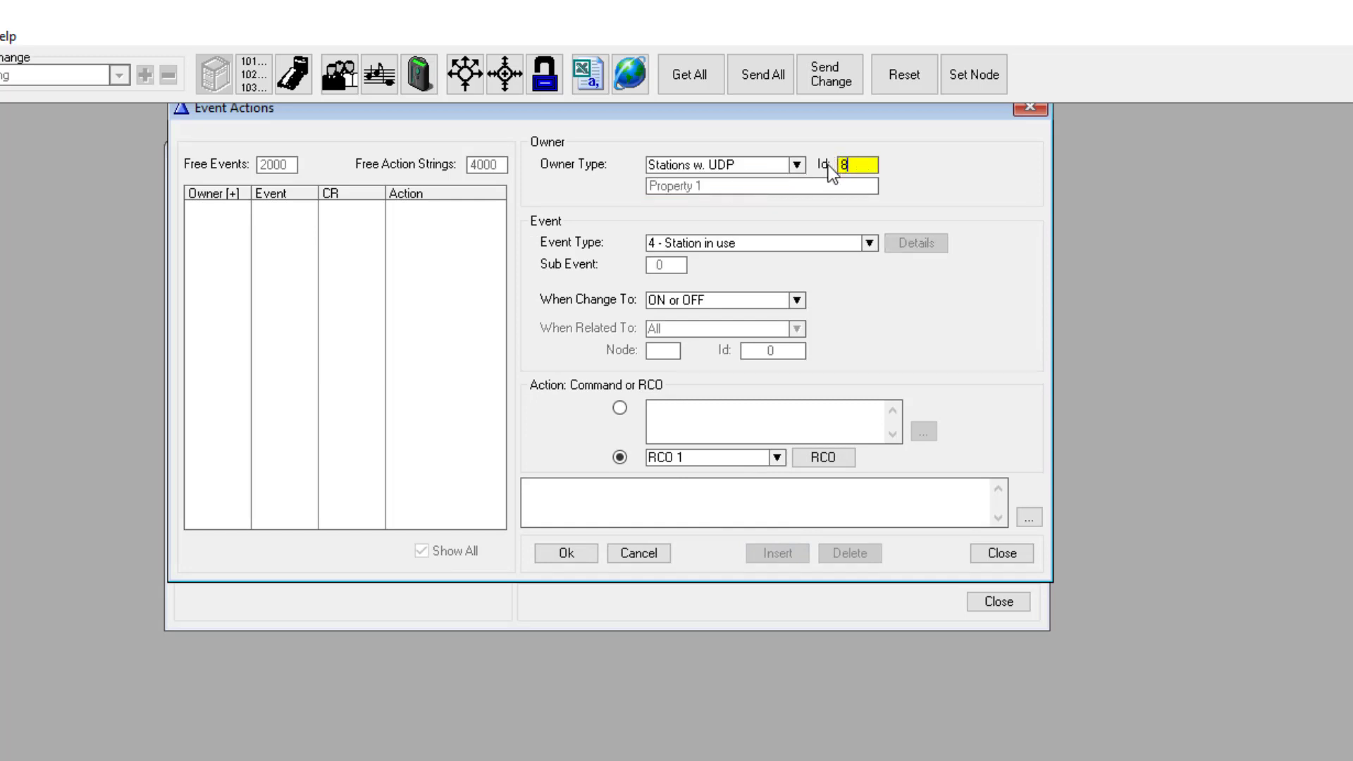
{"action": "type", "text": "8"}
Step: Make it a 10 - Received mail event with the pasted three-line $MPC command, and save
{"action": "left_click", "coordinate": [723, 239]}
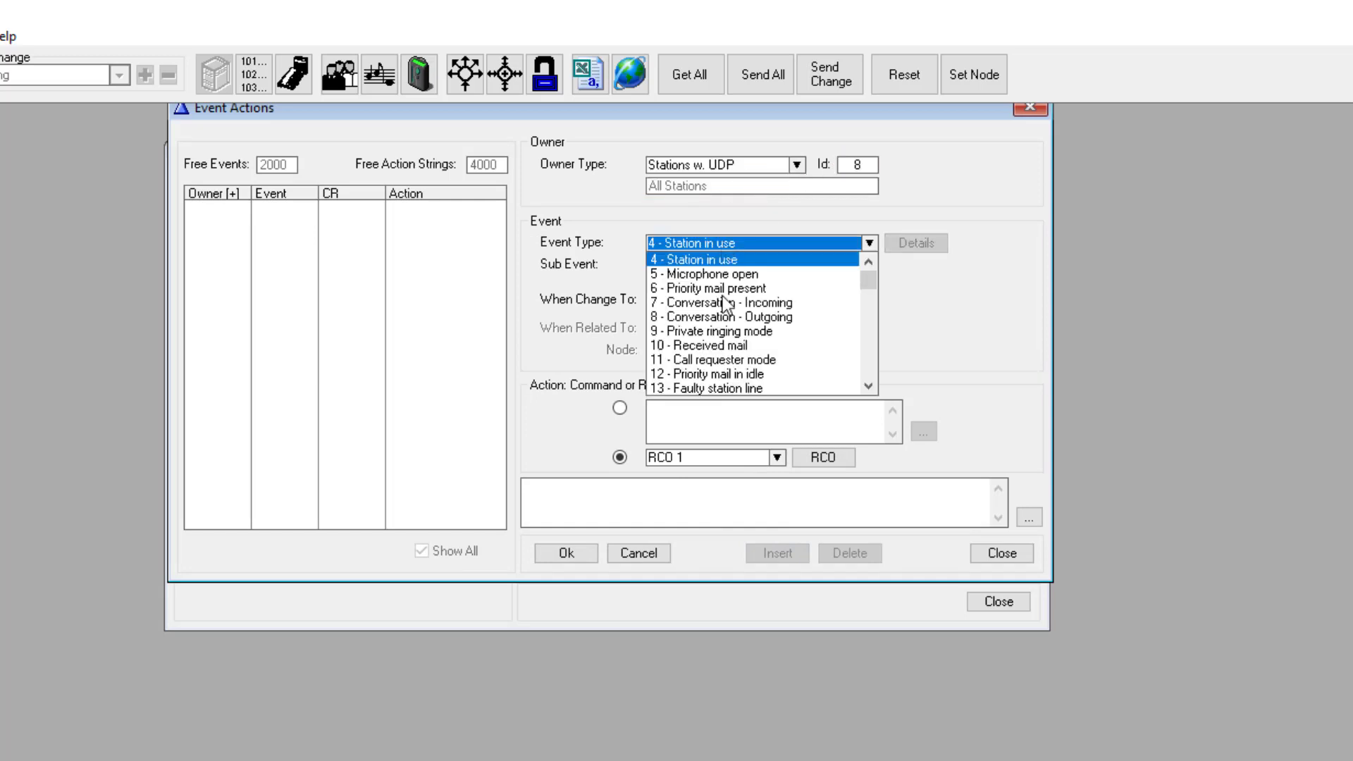
{"action": "left_click", "coordinate": [708, 345]}
{"action": "left_click", "coordinate": [619, 410]}
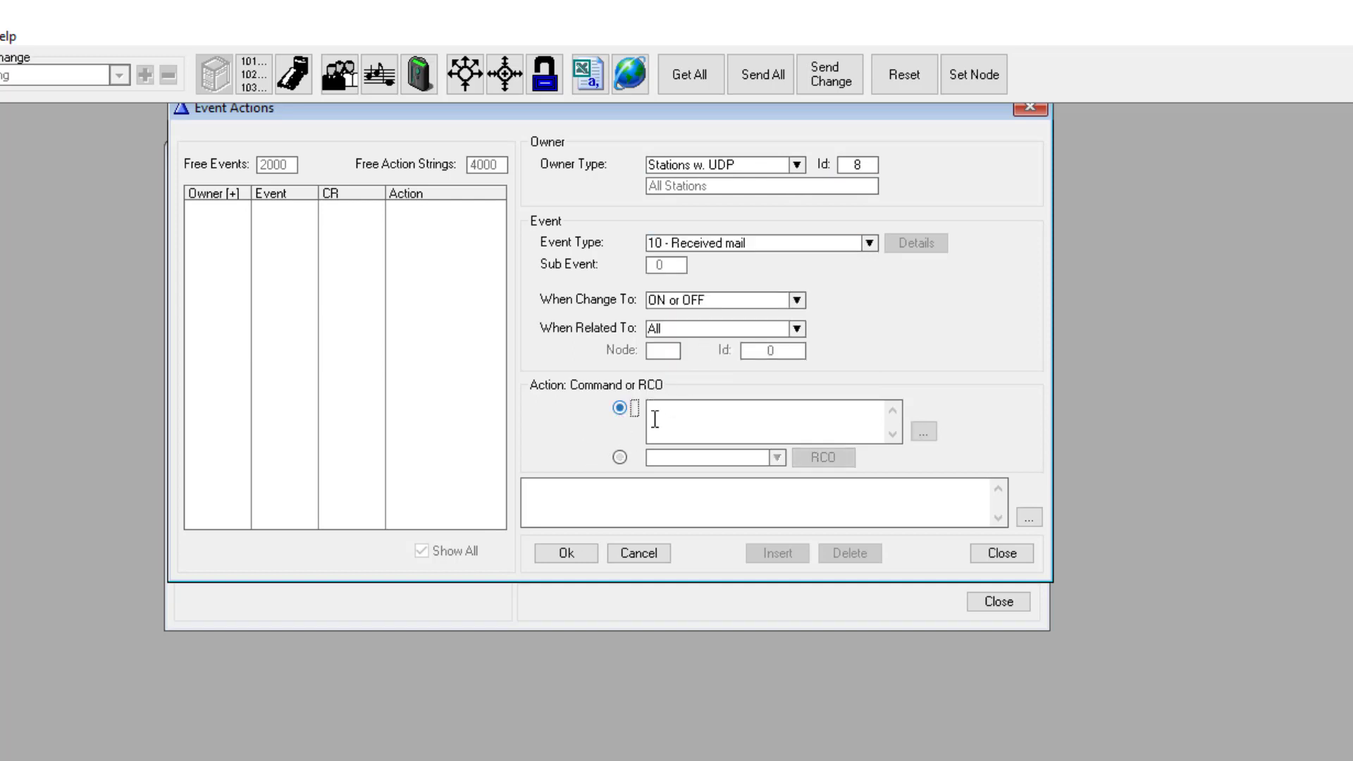
{"action": "left_click", "coordinate": [657, 419]}
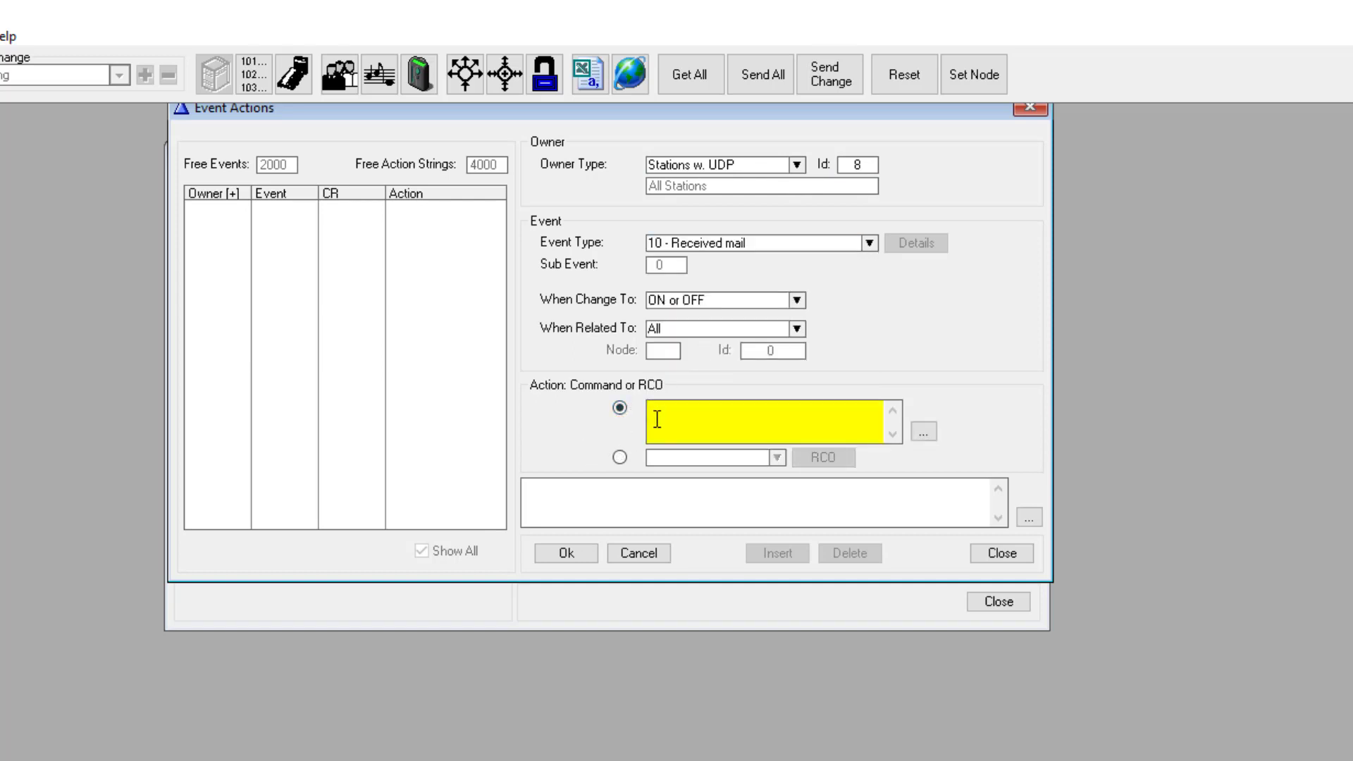
{"action": "type", "text": "IF %2.dir $MPC 2 \"%chg(0296,0297) %2.dir(4,F) \" ENDIF"}
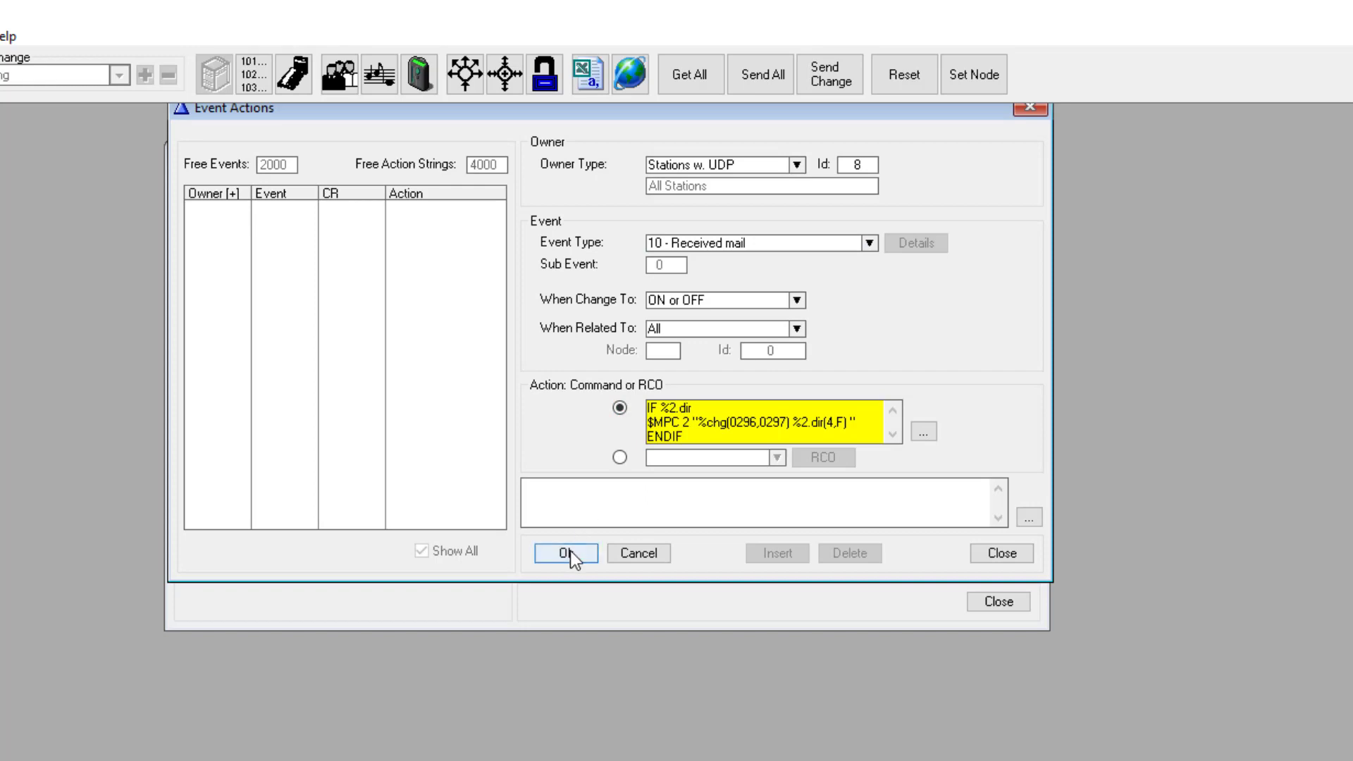
{"action": "left_click", "coordinate": [569, 553]}
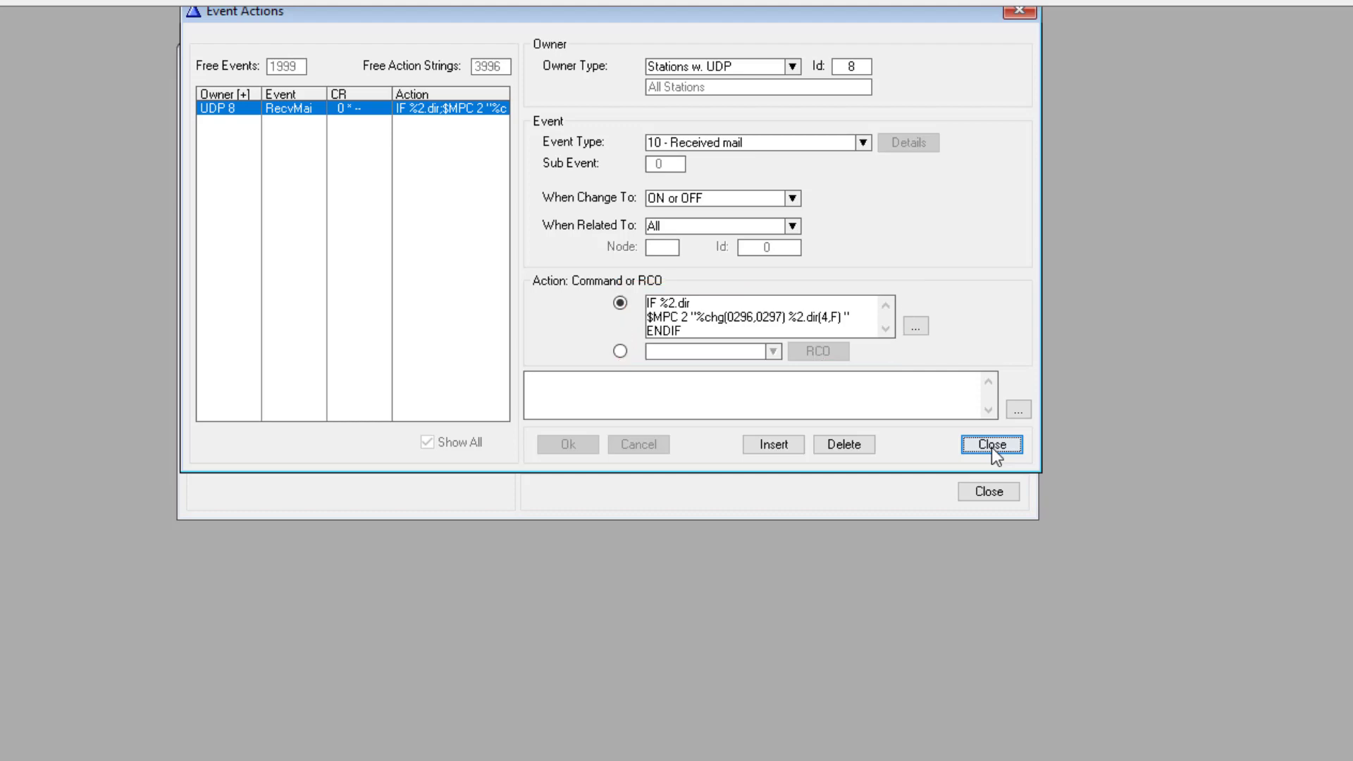
{"action": "left_click", "coordinate": [991, 445]}
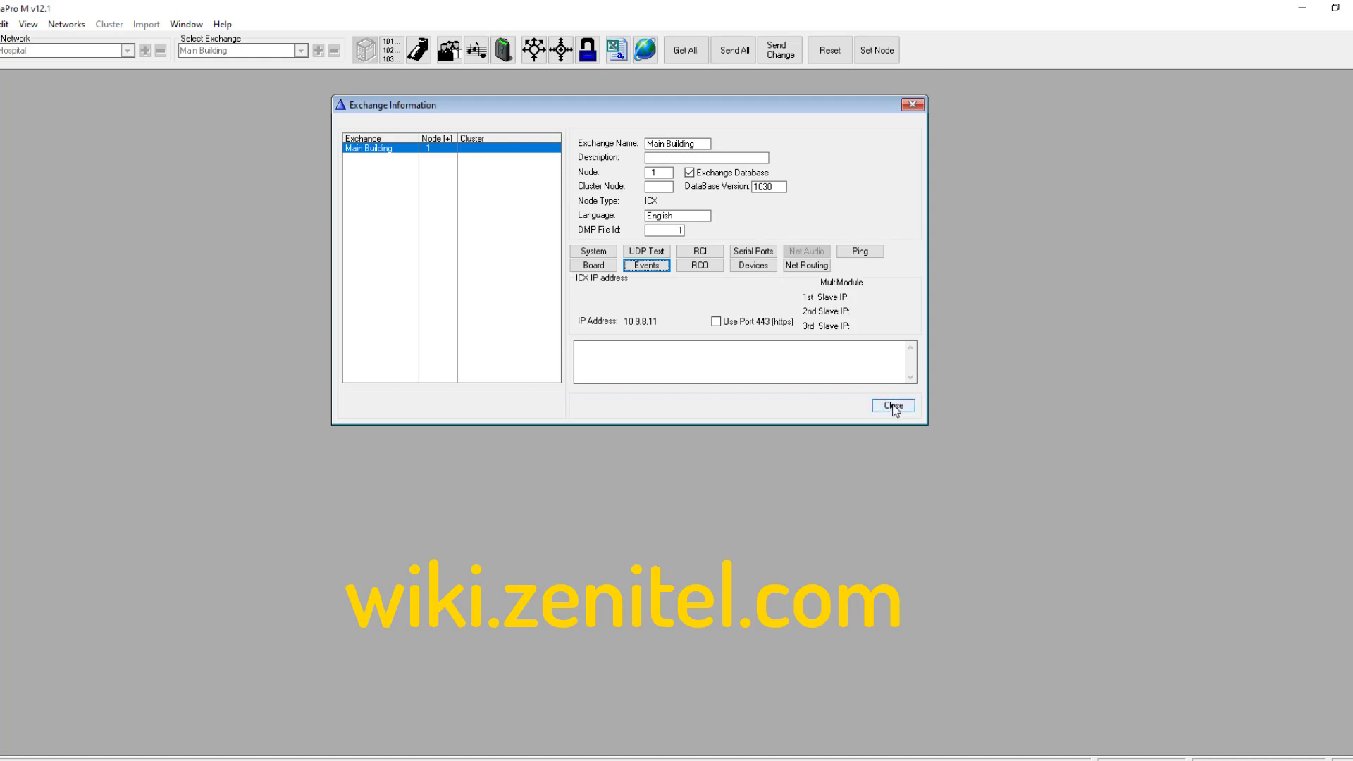
Step: Reopen Events and start a new event with owner Stations w. UDP, Id 8
{"action": "left_click", "coordinate": [893, 406]}
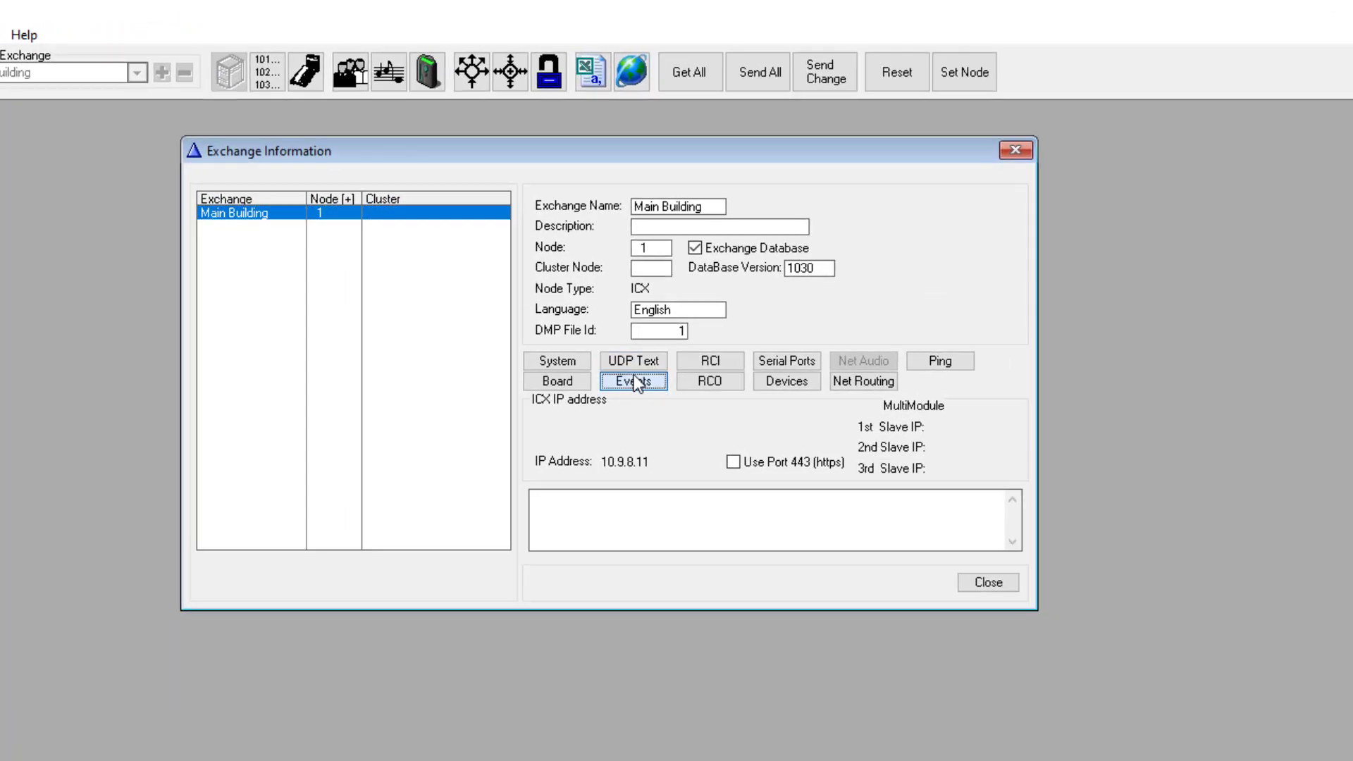
{"action": "left_click", "coordinate": [645, 274]}
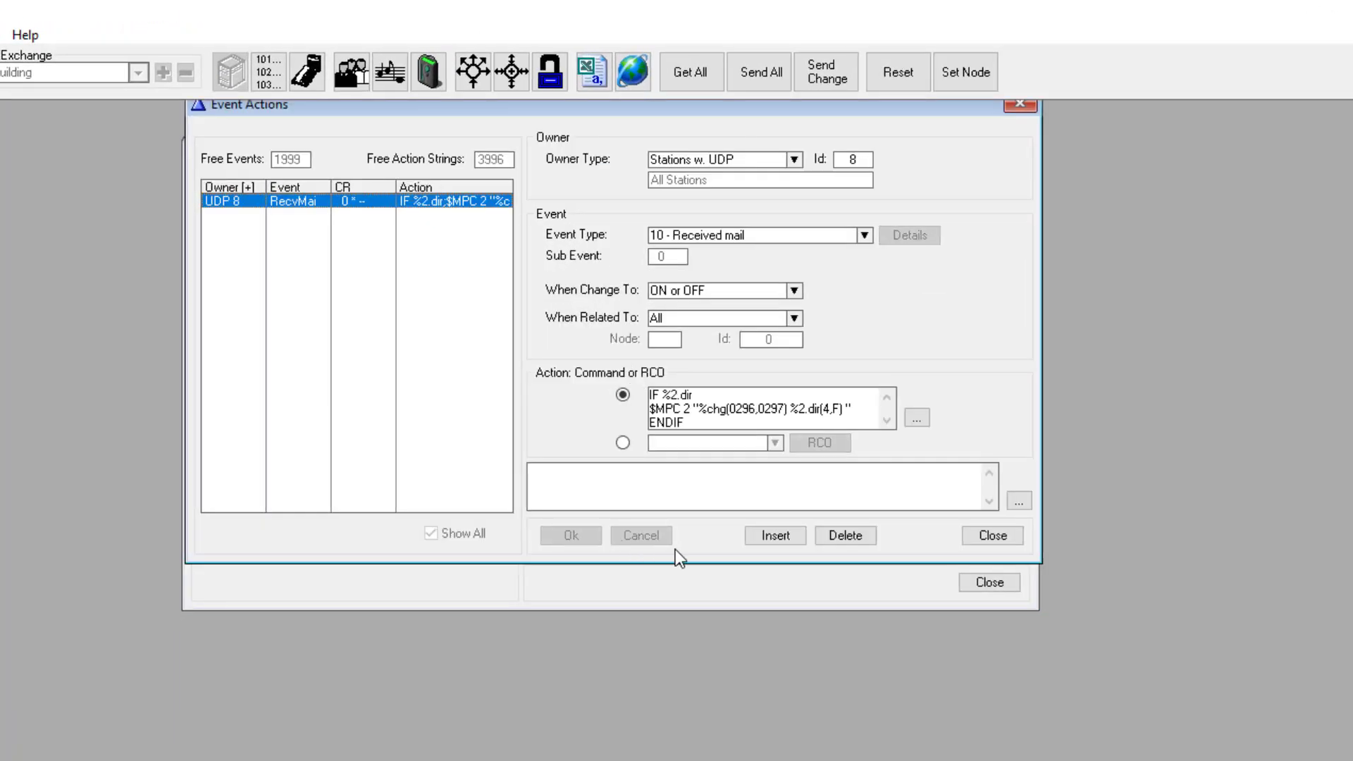
{"action": "left_click", "coordinate": [780, 535]}
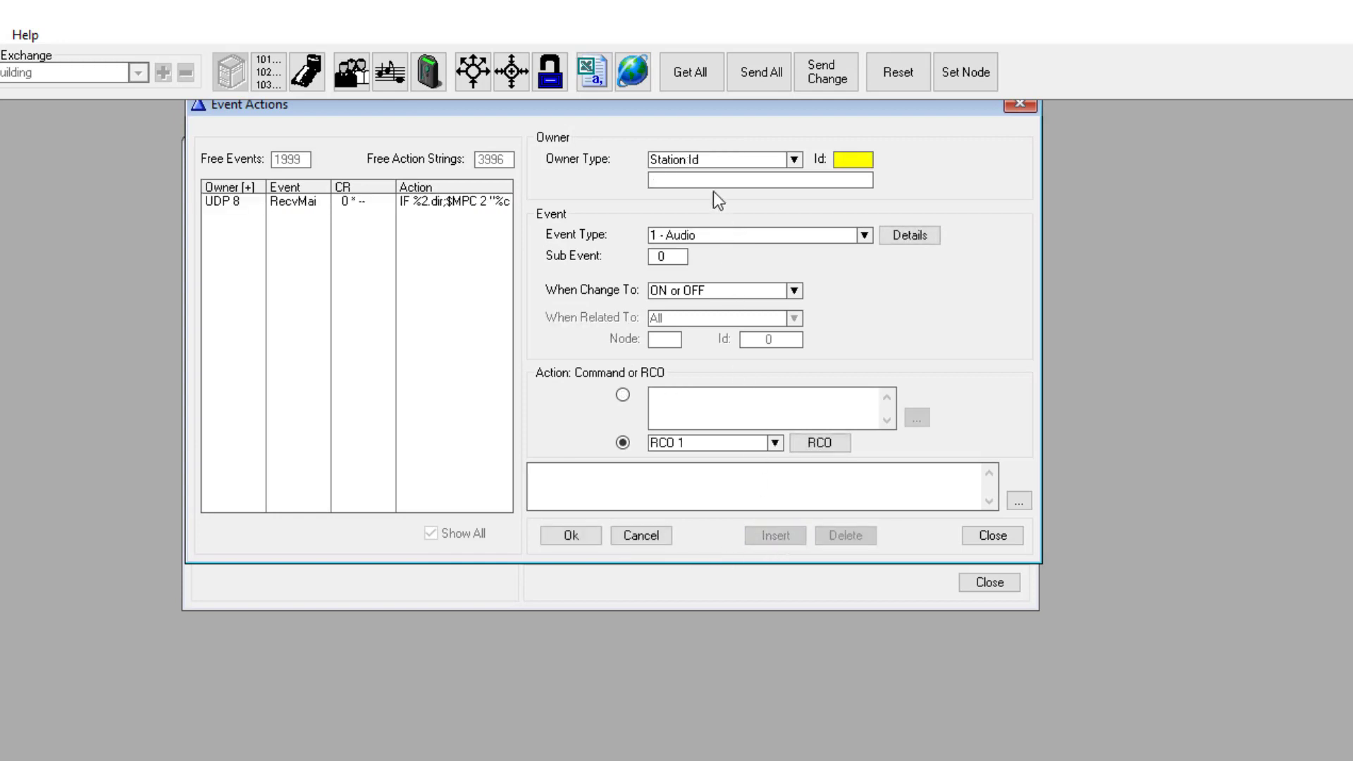
{"action": "left_click", "coordinate": [714, 161]}
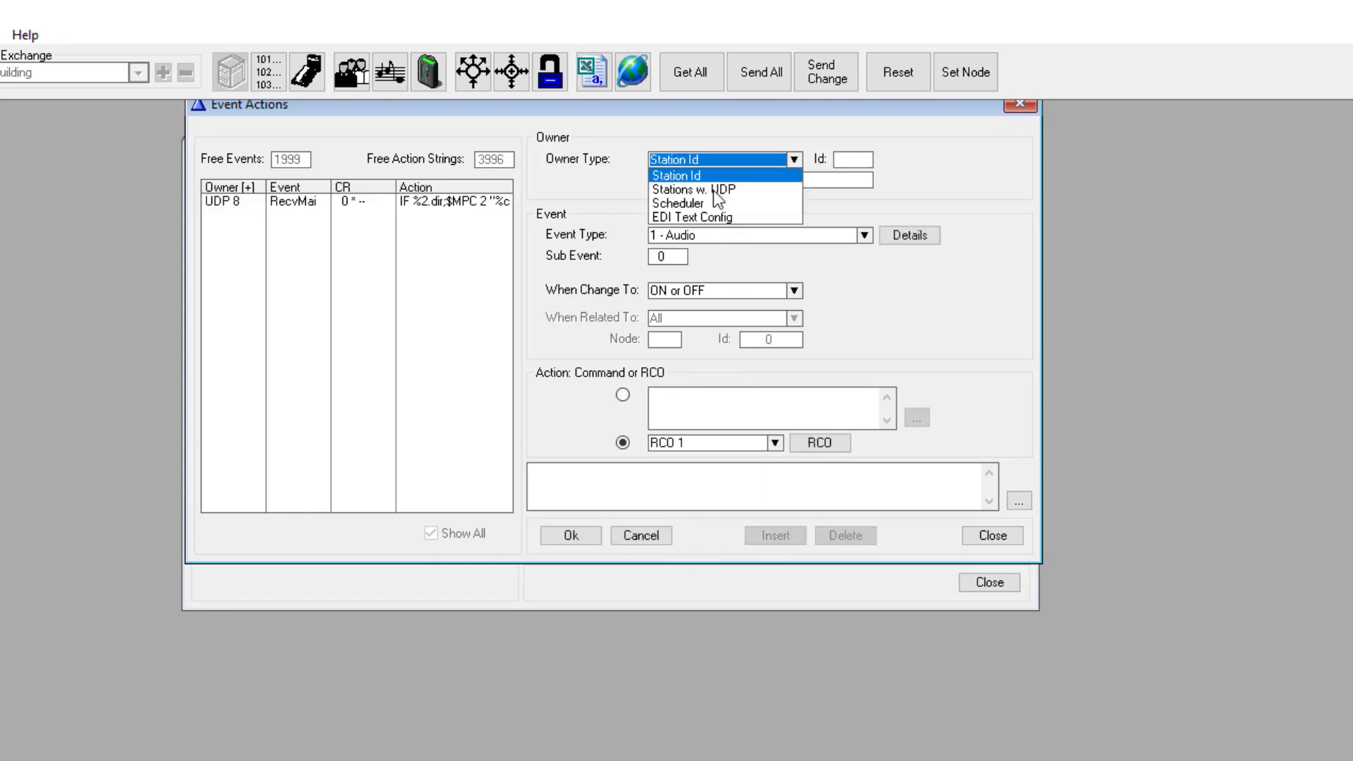
{"action": "left_click", "coordinate": [714, 190]}
{"action": "left_click", "coordinate": [838, 158]}
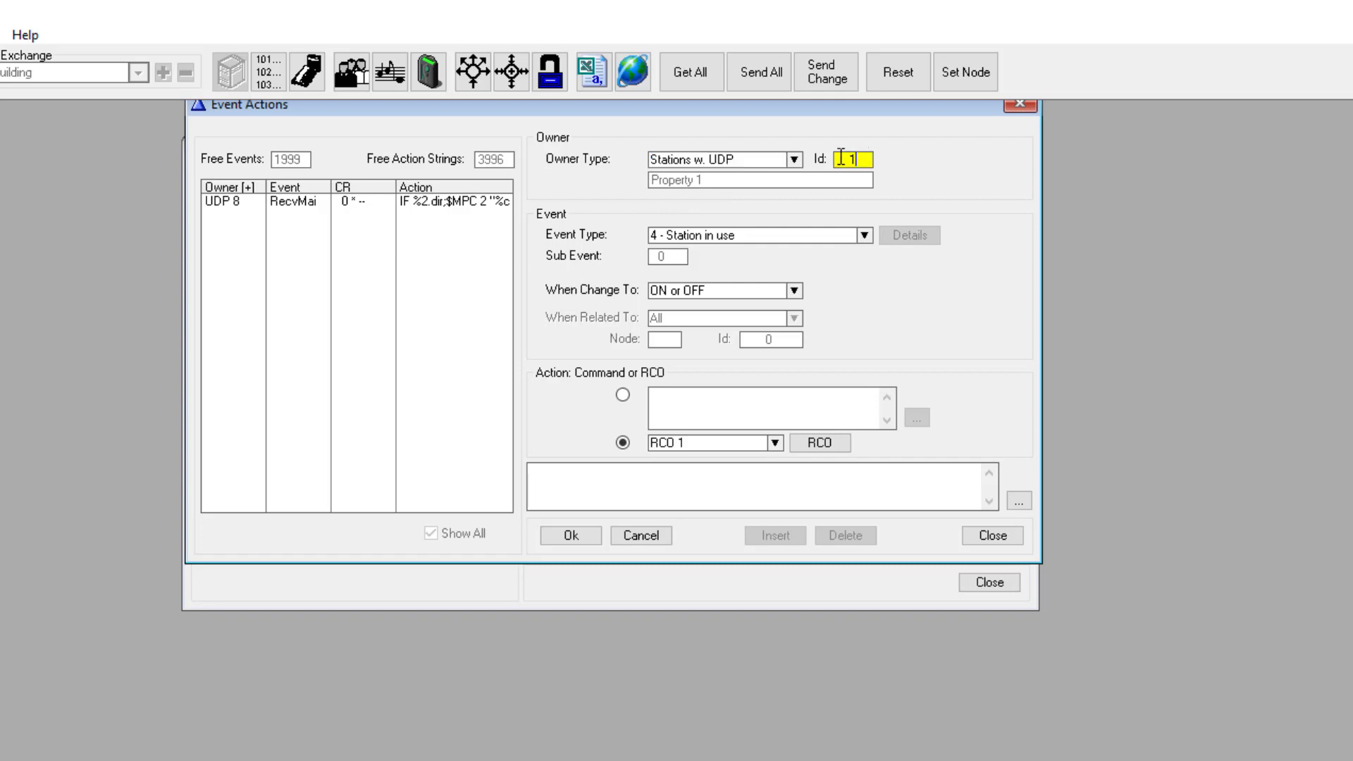
{"action": "type", "text": "8"}
Step: Set it to 13 - Faulty station line on ON with the pasted $MPC 0298 command, and save
{"action": "left_click", "coordinate": [738, 236]}
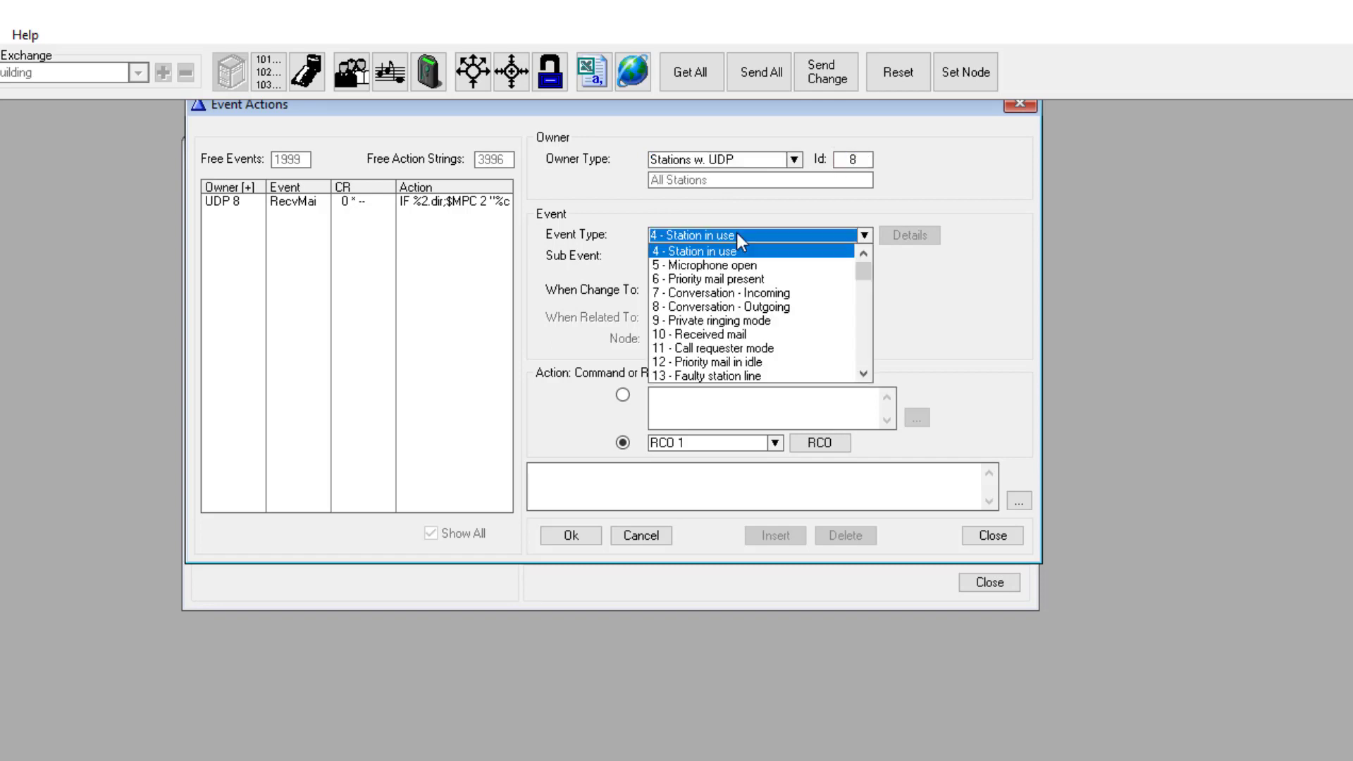
{"action": "left_click", "coordinate": [703, 376]}
{"action": "left_click", "coordinate": [676, 293]}
{"action": "left_click", "coordinate": [667, 319]}
{"action": "left_click", "coordinate": [622, 396]}
{"action": "left_click", "coordinate": [657, 402]}
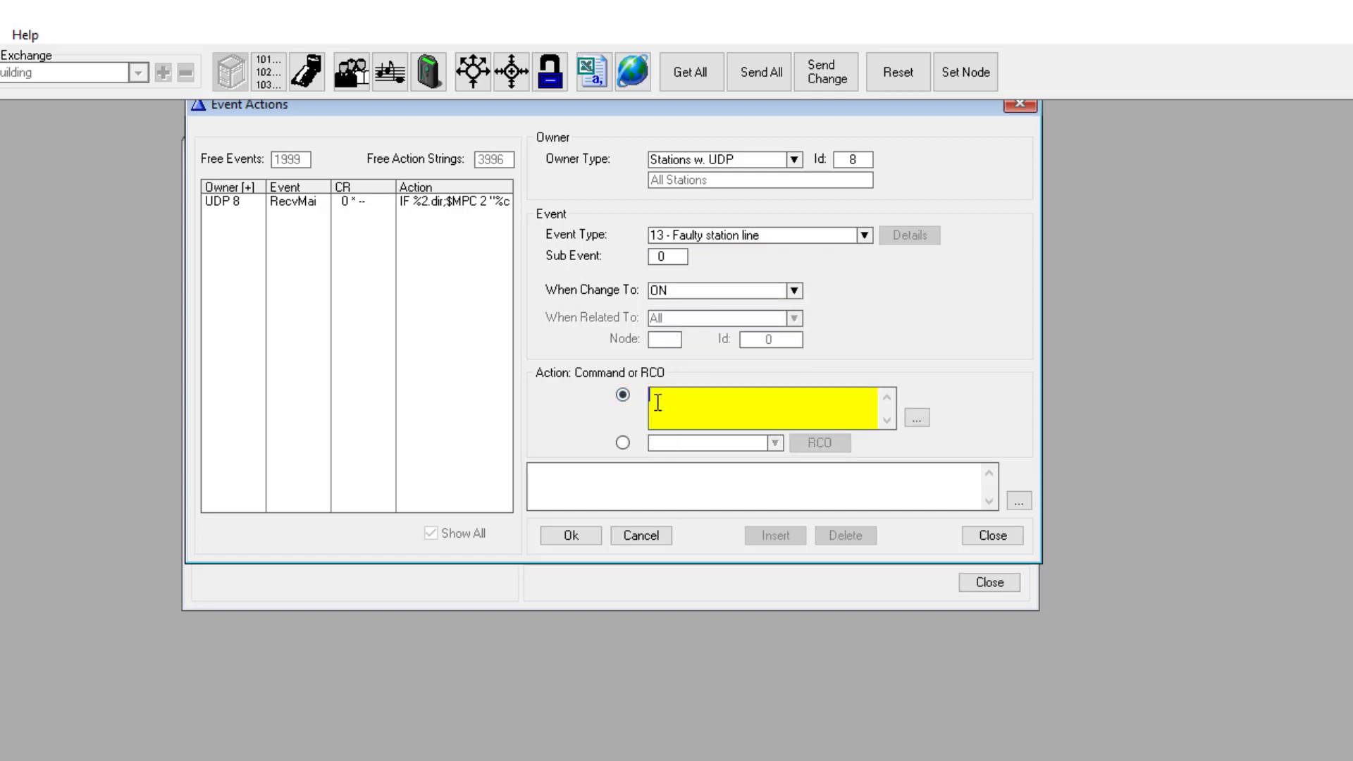
{"action": "type", "text": "$MPC 2 \"0298 %1.dir(4,F) \" $ST L%1d W10 WUDD %OP(%1p,+,552) 1"}
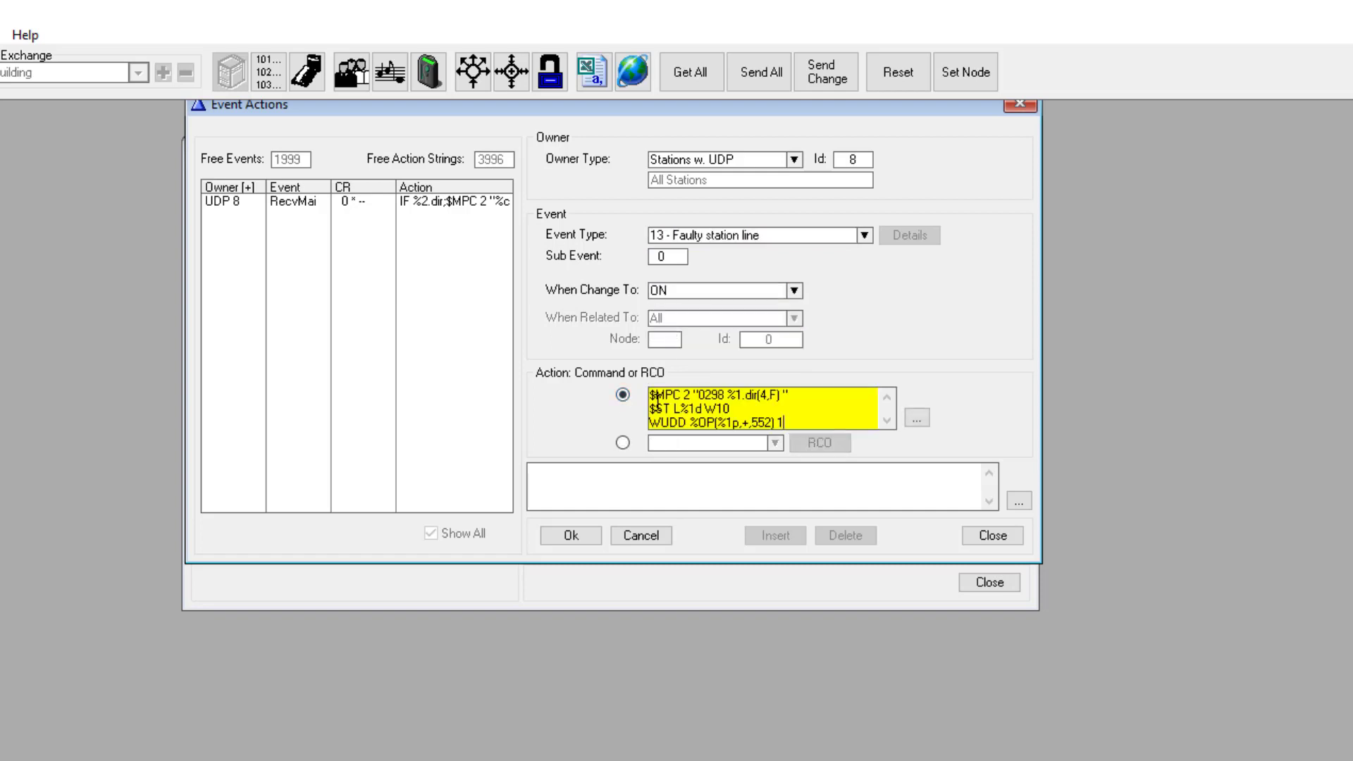
{"action": "left_click", "coordinate": [582, 535]}
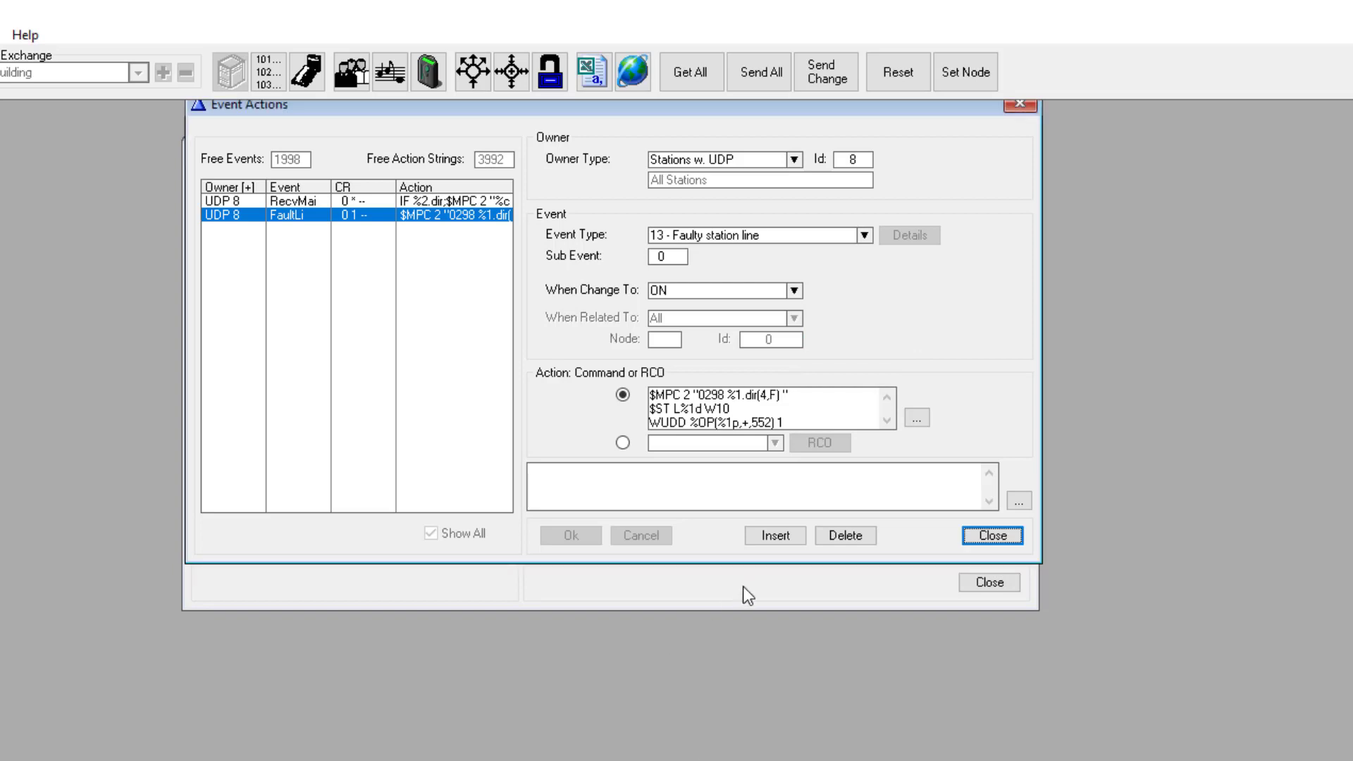
Step: Add a UDP 8 Faulty station line event on OFF sending the pasted $ST and $MPC 0299 commands
{"action": "left_click", "coordinate": [777, 540]}
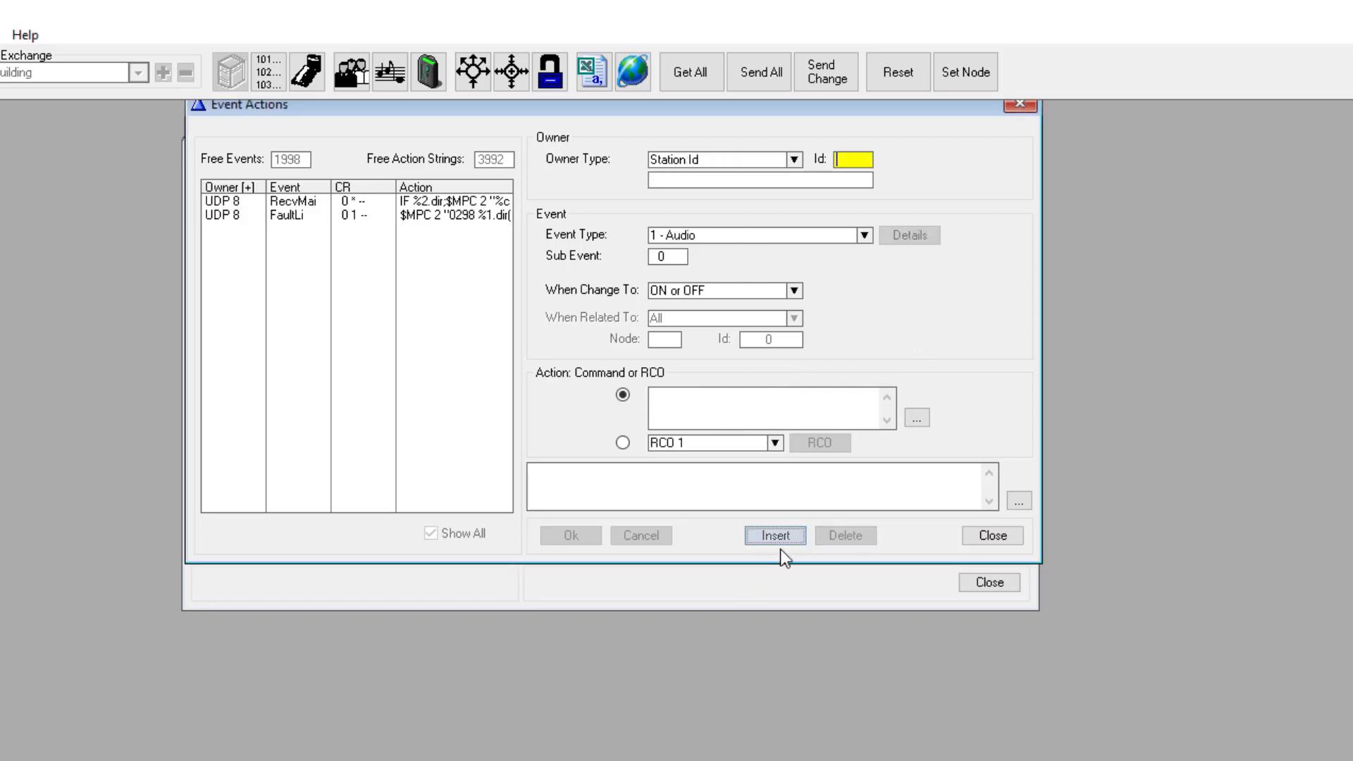
{"action": "left_click", "coordinate": [688, 160]}
{"action": "left_click", "coordinate": [712, 182]}
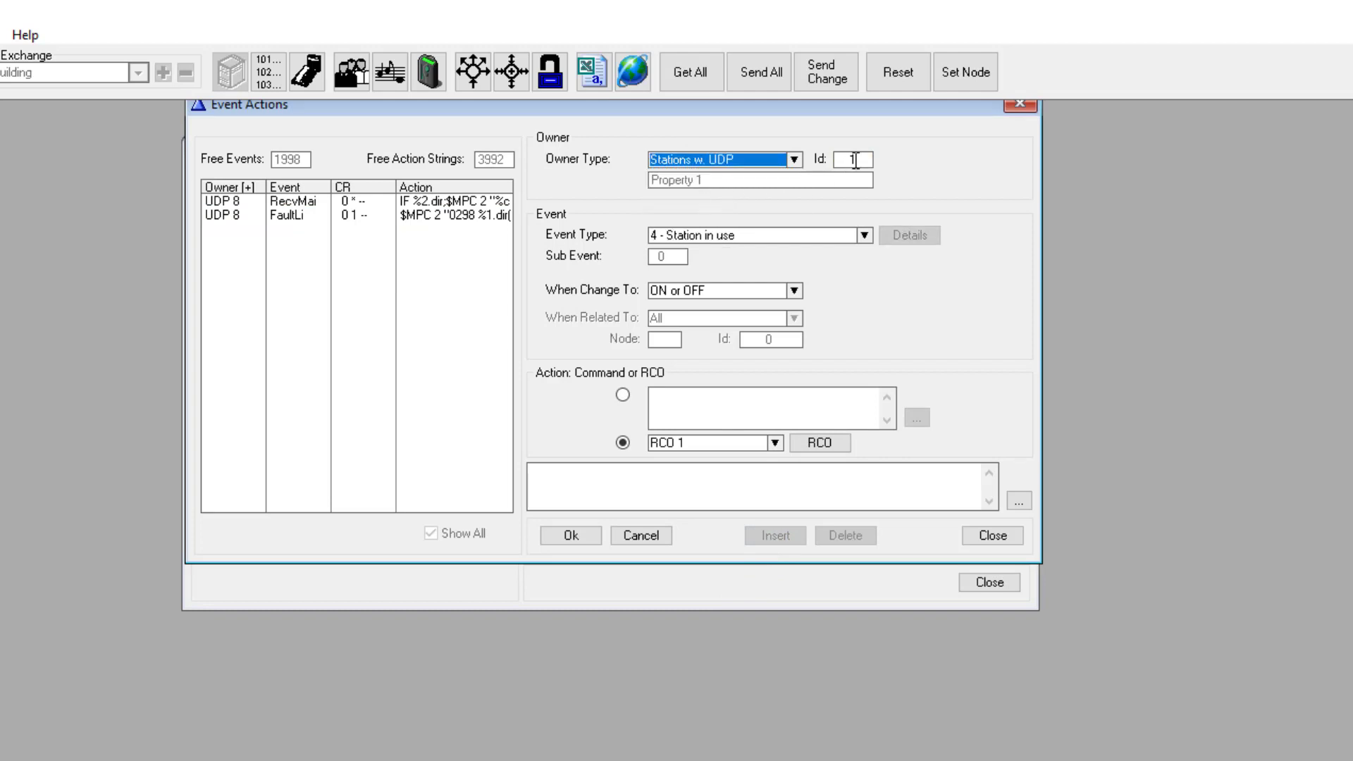
{"action": "left_click", "coordinate": [834, 157]}
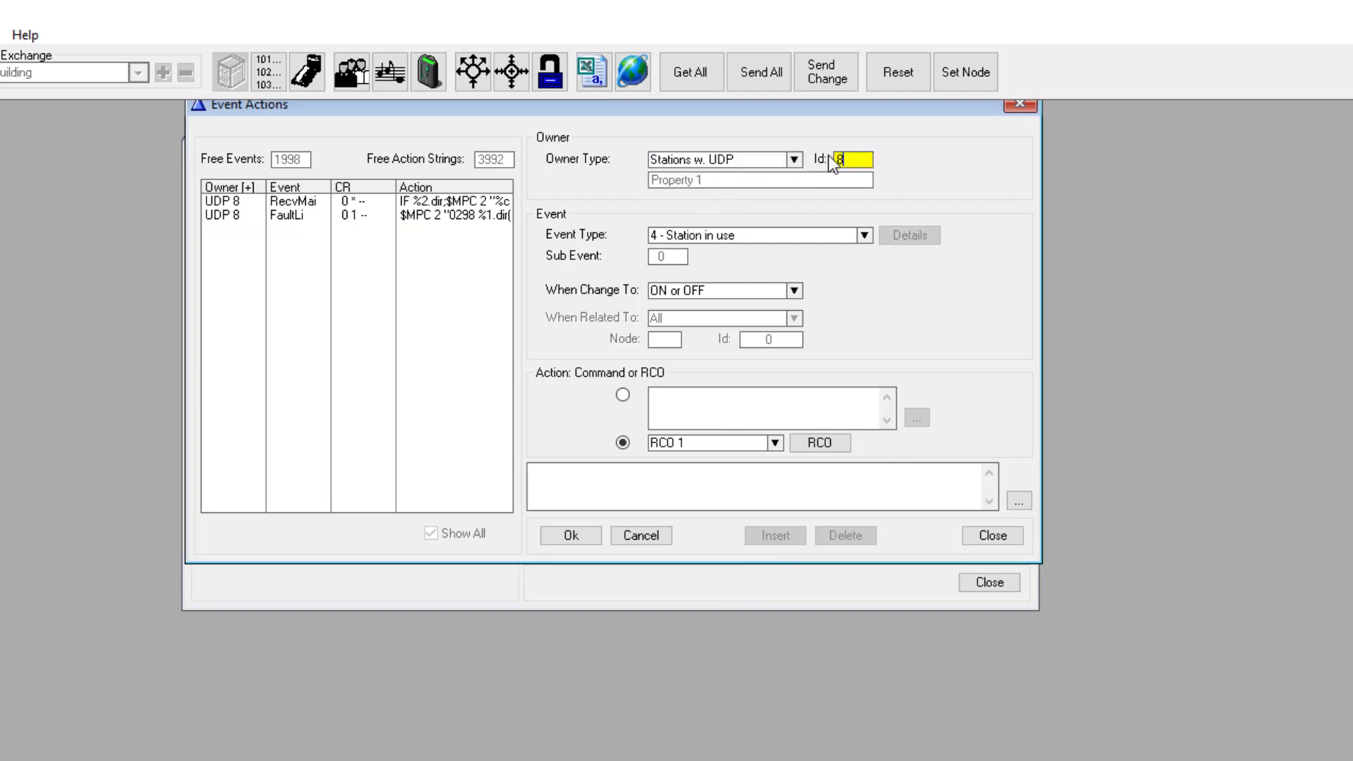
{"action": "left_click", "coordinate": [758, 231]}
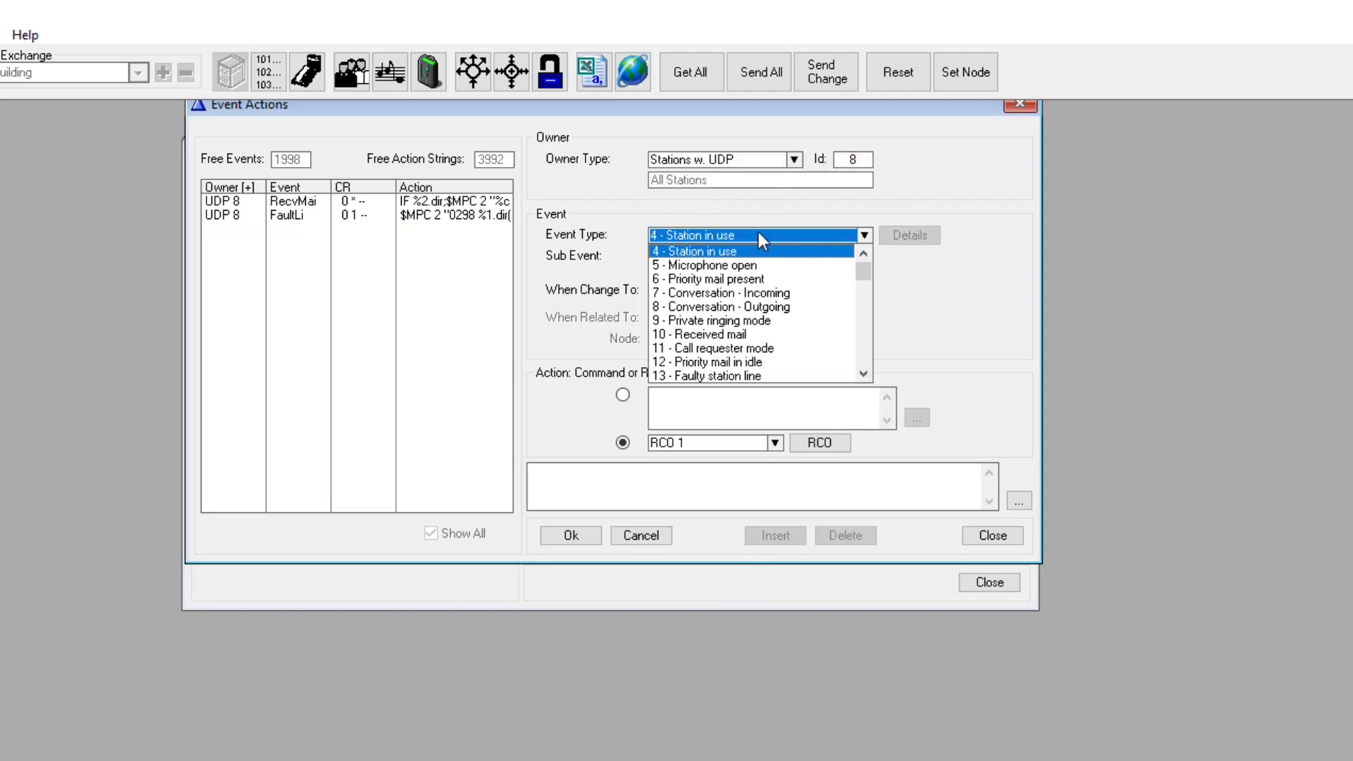
{"action": "left_click", "coordinate": [712, 375]}
{"action": "left_click", "coordinate": [669, 293]}
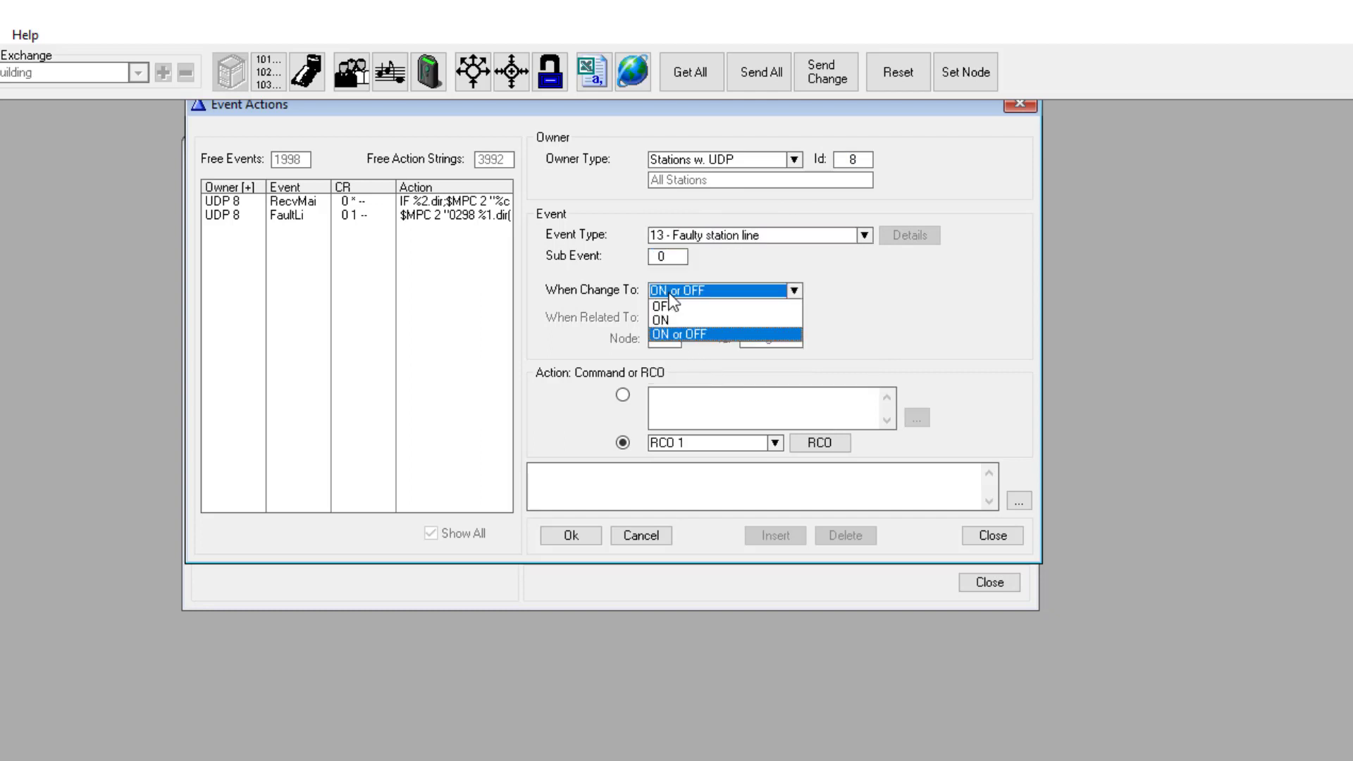
{"action": "left_click", "coordinate": [663, 307]}
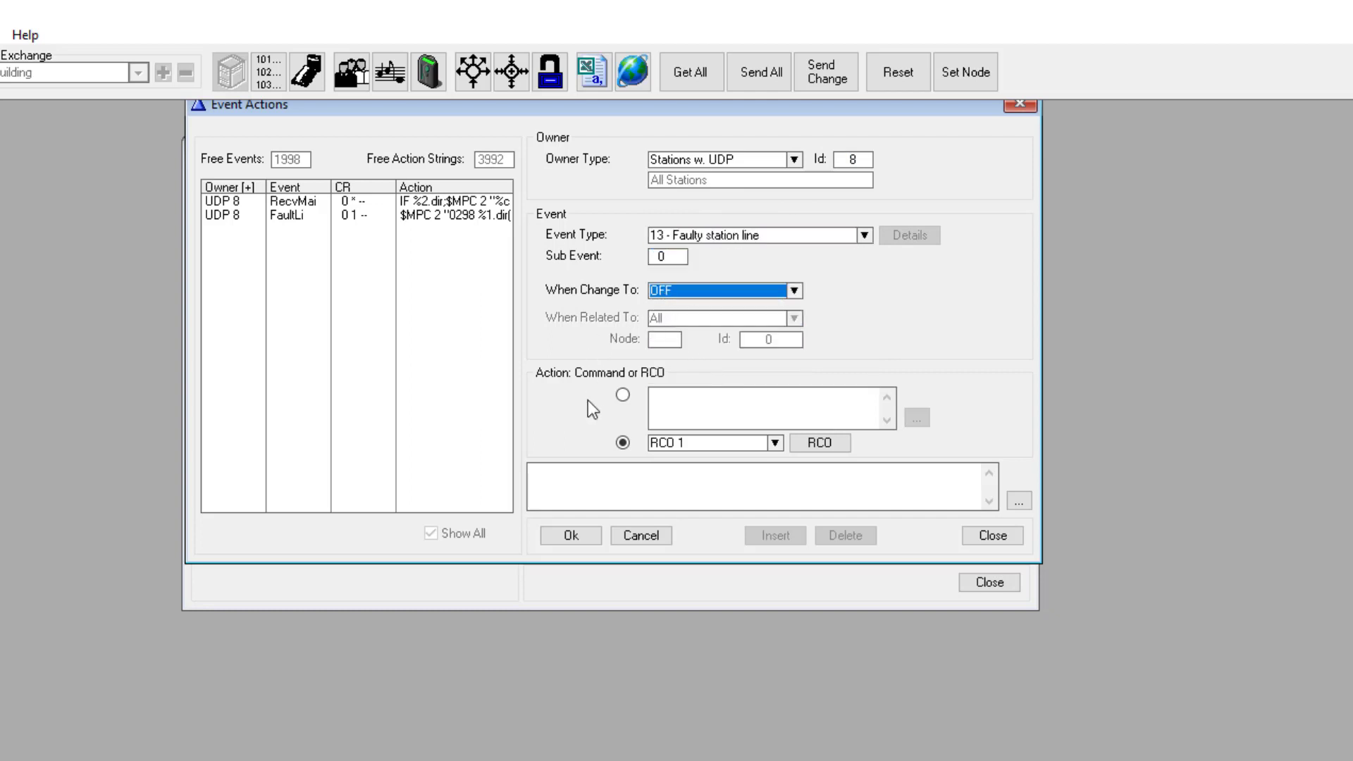
{"action": "left_click", "coordinate": [622, 395]}
{"action": "left_click", "coordinate": [673, 403]}
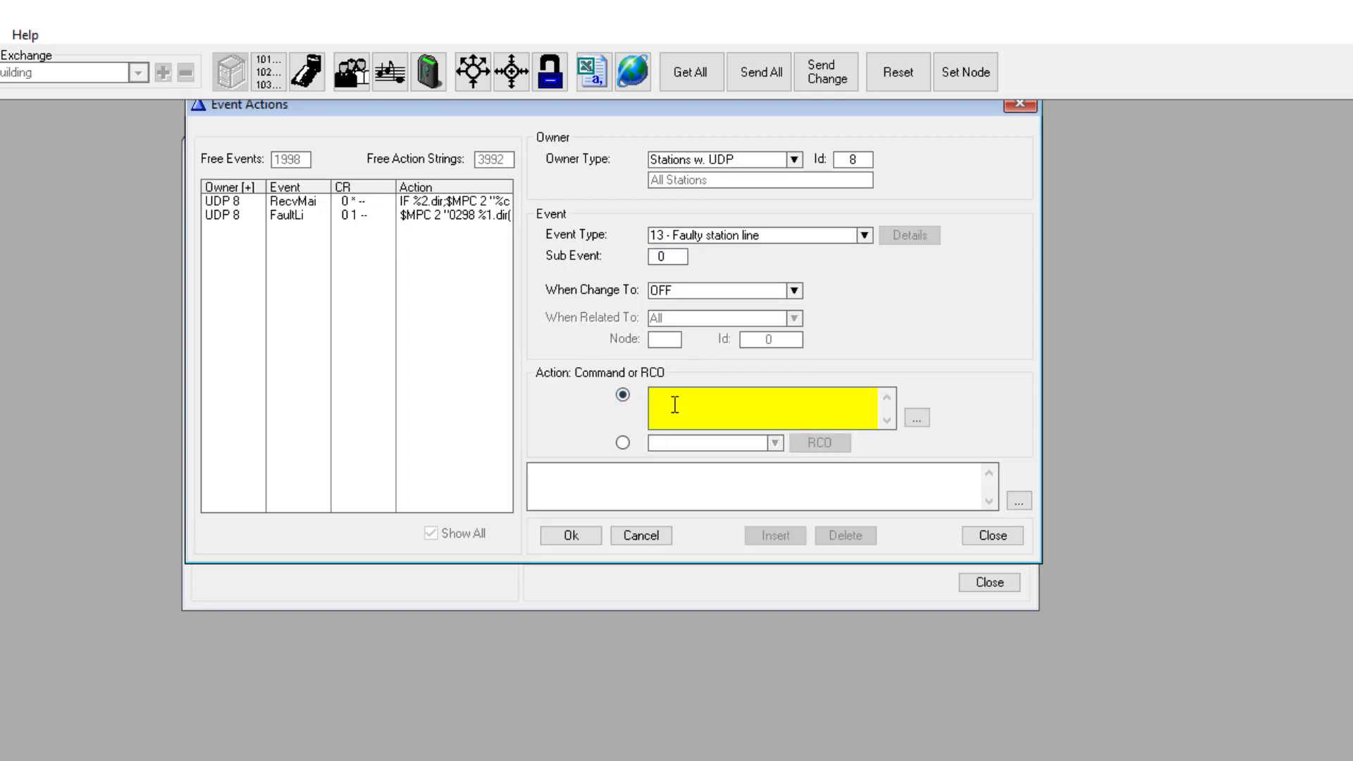
{"action": "type", "text": "$ST %1d WUDD %OP(%1p,+,552) 0 $MPC 2 \"0299 %1.dir(4,F) \""}
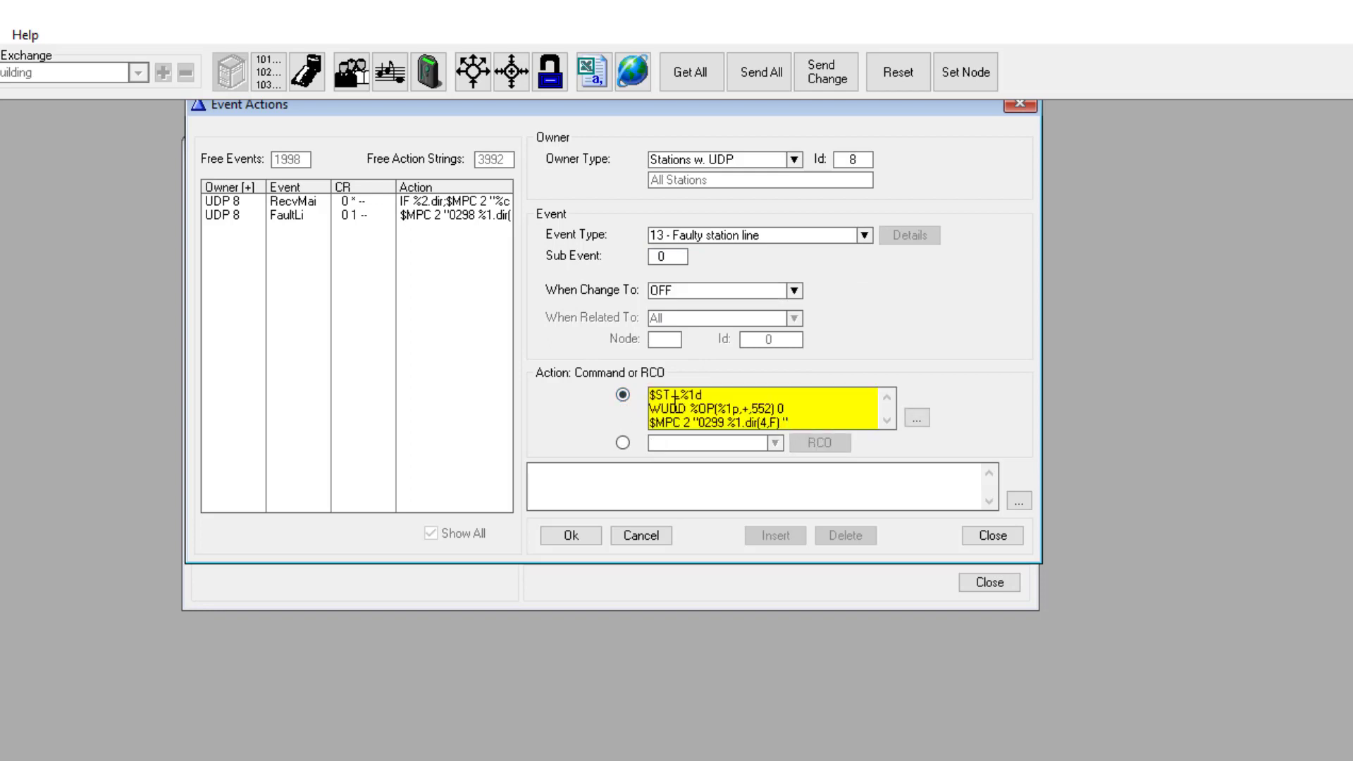
{"action": "left_click", "coordinate": [576, 537]}
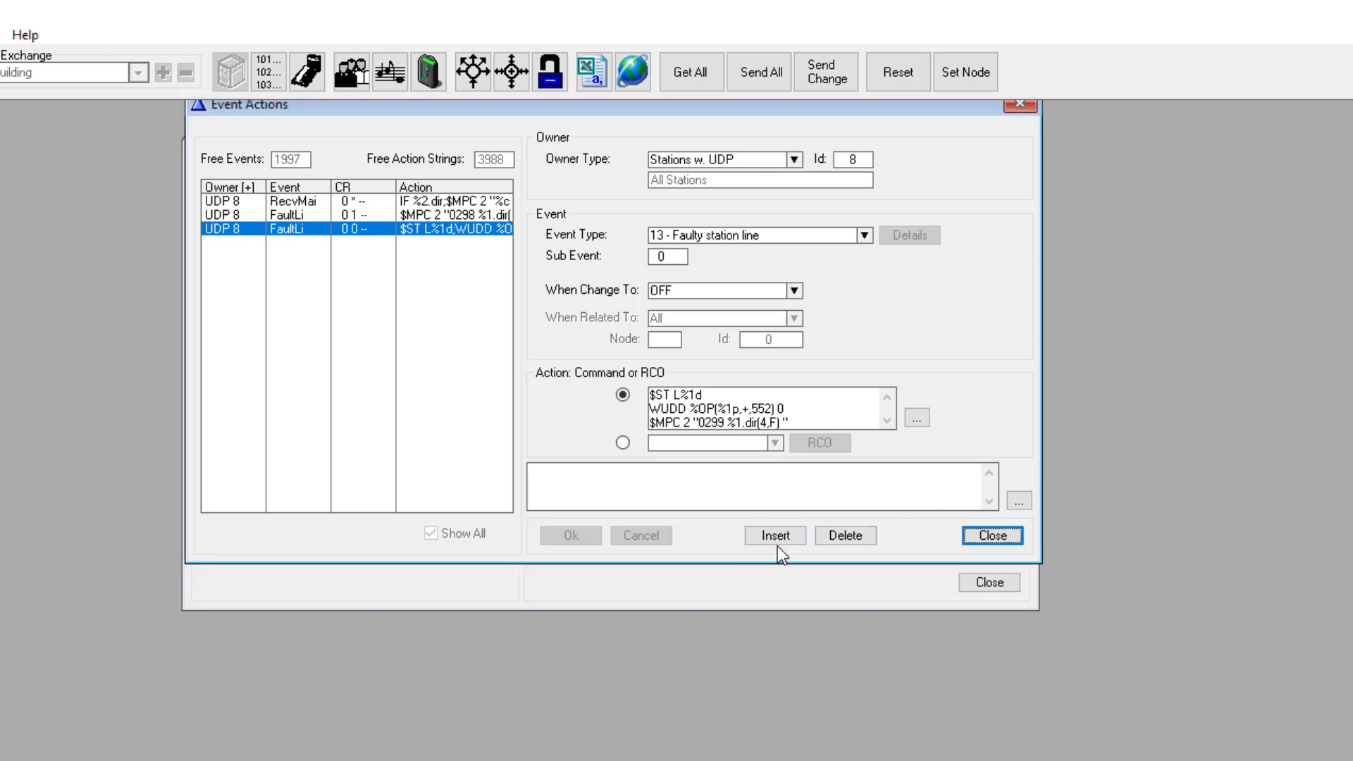
Step: Start a new event with owner Stations w. UDP, Id 8
{"action": "left_click", "coordinate": [778, 539]}
{"action": "left_click", "coordinate": [722, 159]}
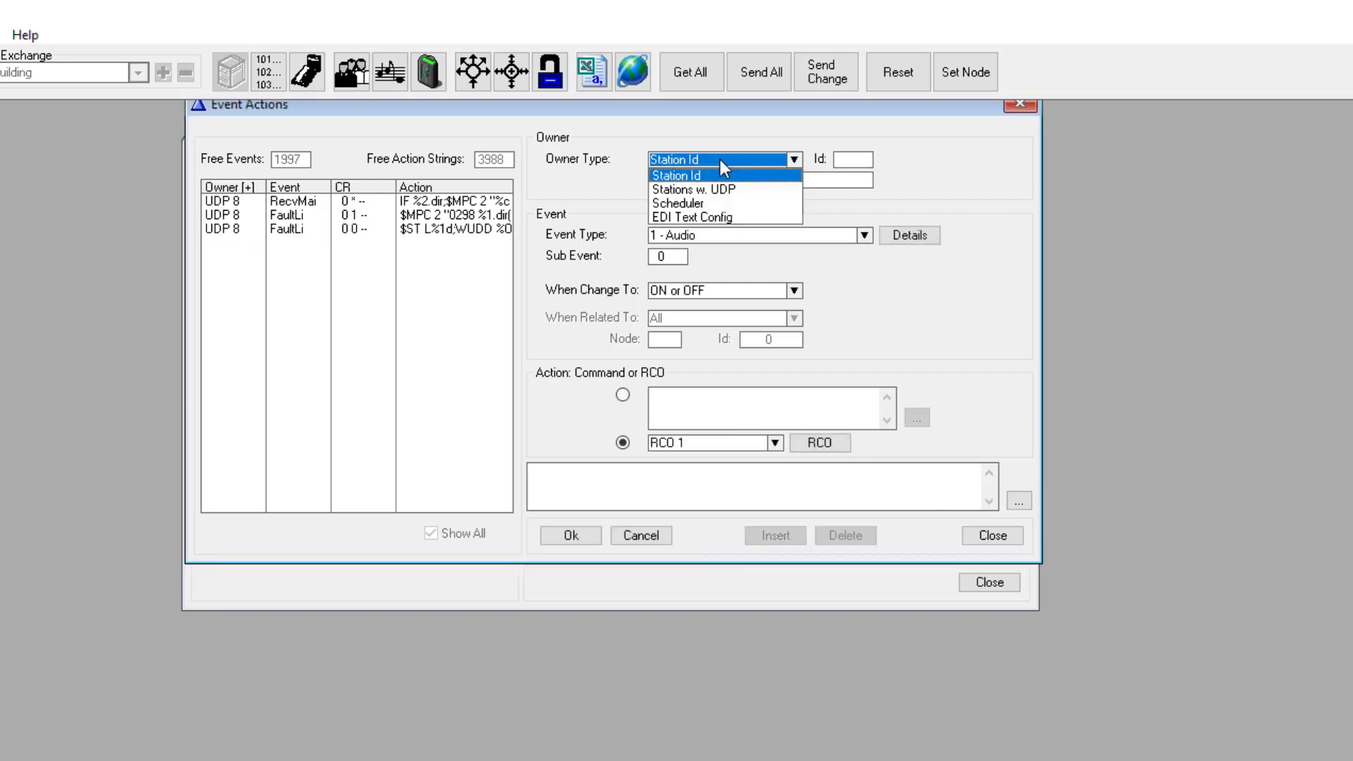
{"action": "left_click", "coordinate": [718, 190]}
{"action": "double_click", "coordinate": [842, 163]}
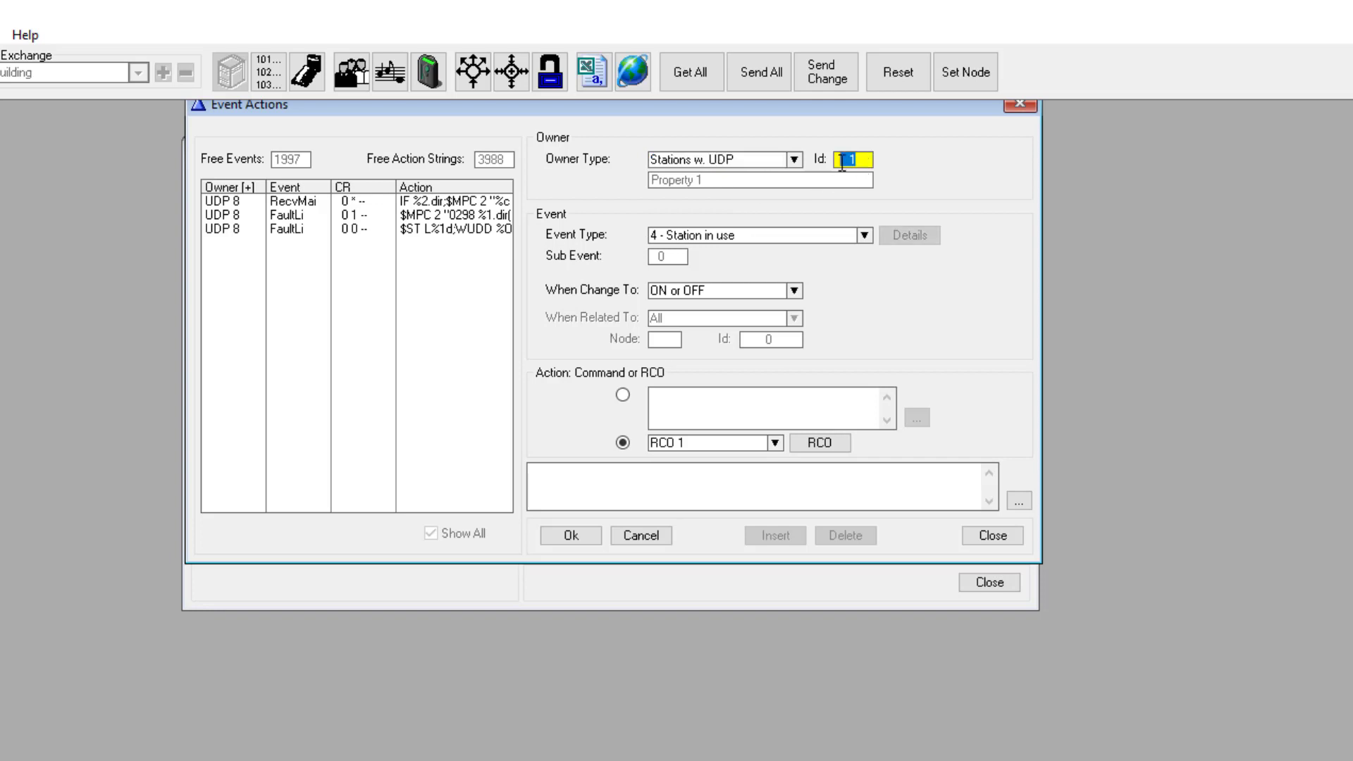
{"action": "type", "text": "8"}
Step: Set it to 21 - Event Timeout with the pasted $MPC 029A command, save, and close both windows
{"action": "left_click", "coordinate": [733, 241]}
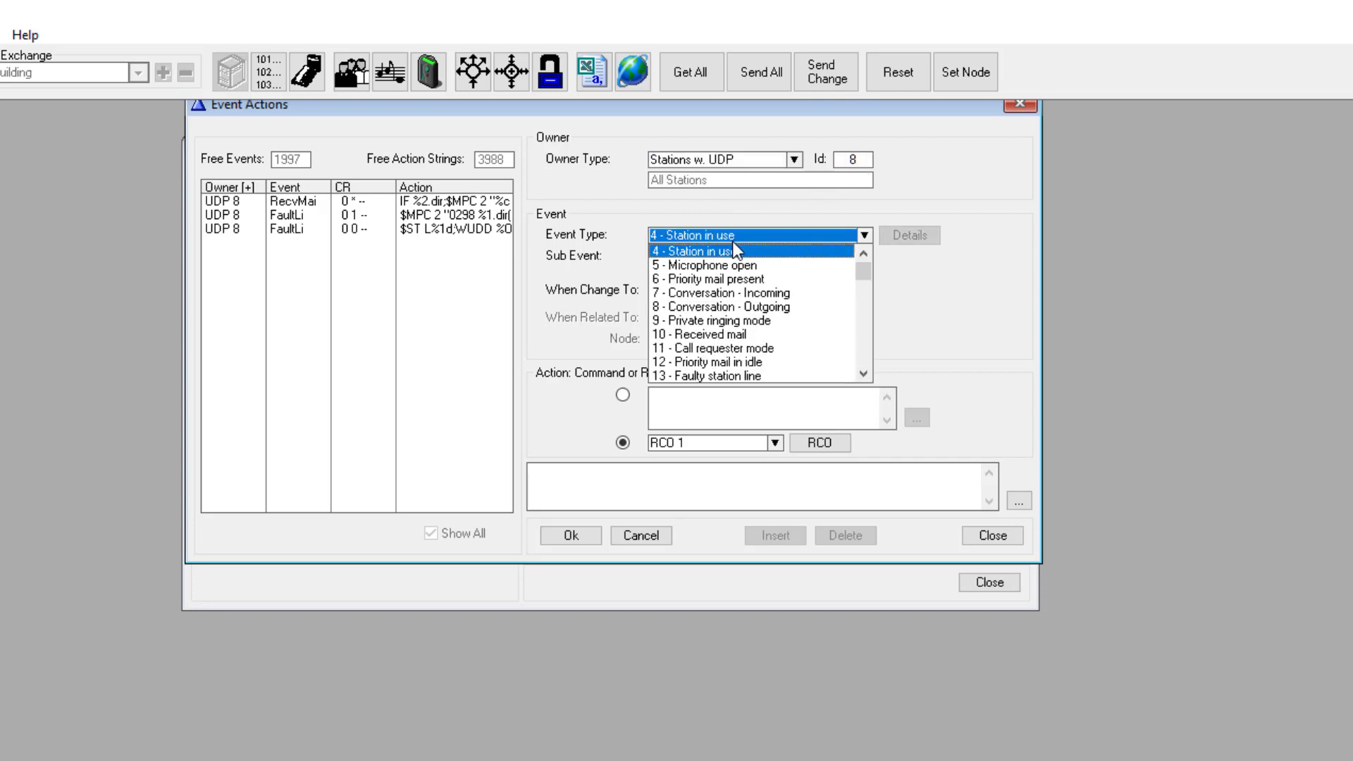
{"action": "scroll", "coordinate": [738, 345], "scroll_direction": "down", "scroll_amount": 2}
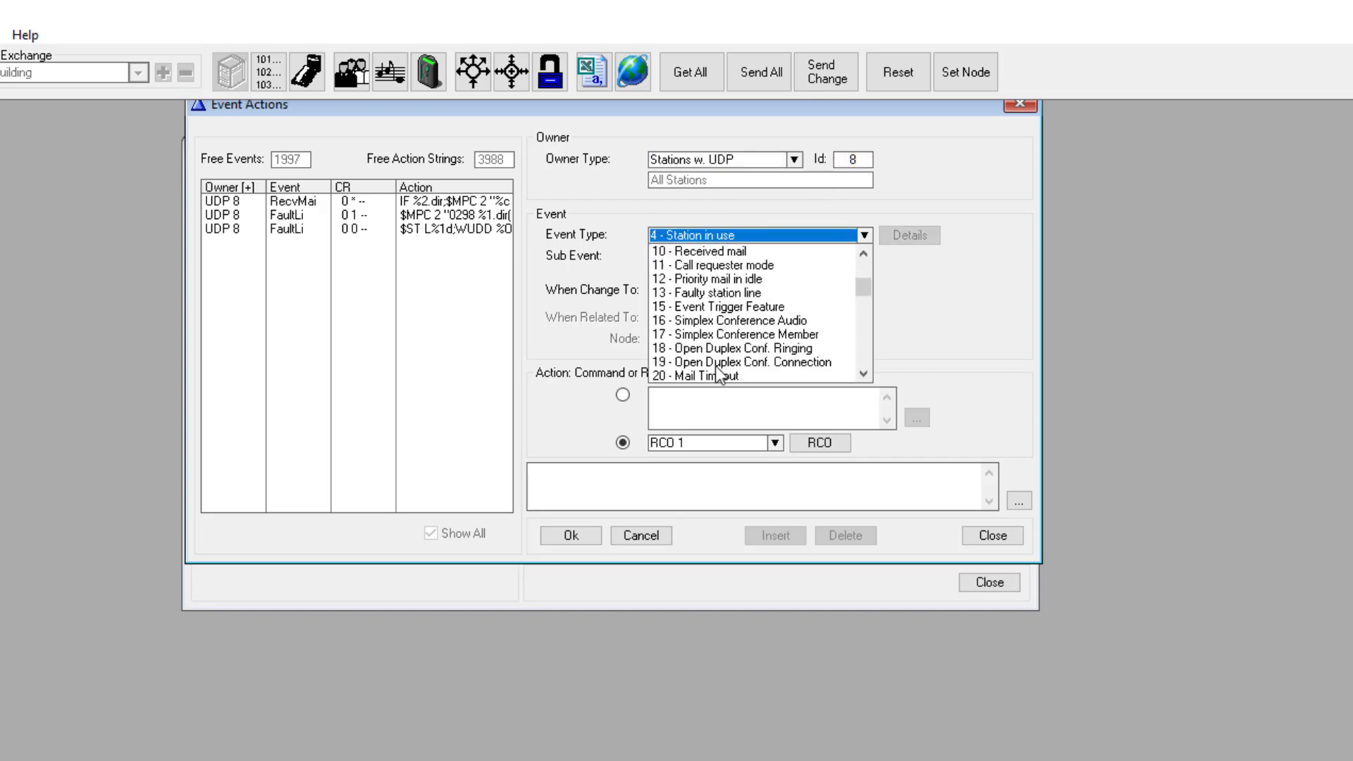
{"action": "scroll", "coordinate": [716, 356], "scroll_direction": "down", "scroll_amount": 1}
{"action": "left_click", "coordinate": [700, 349]}
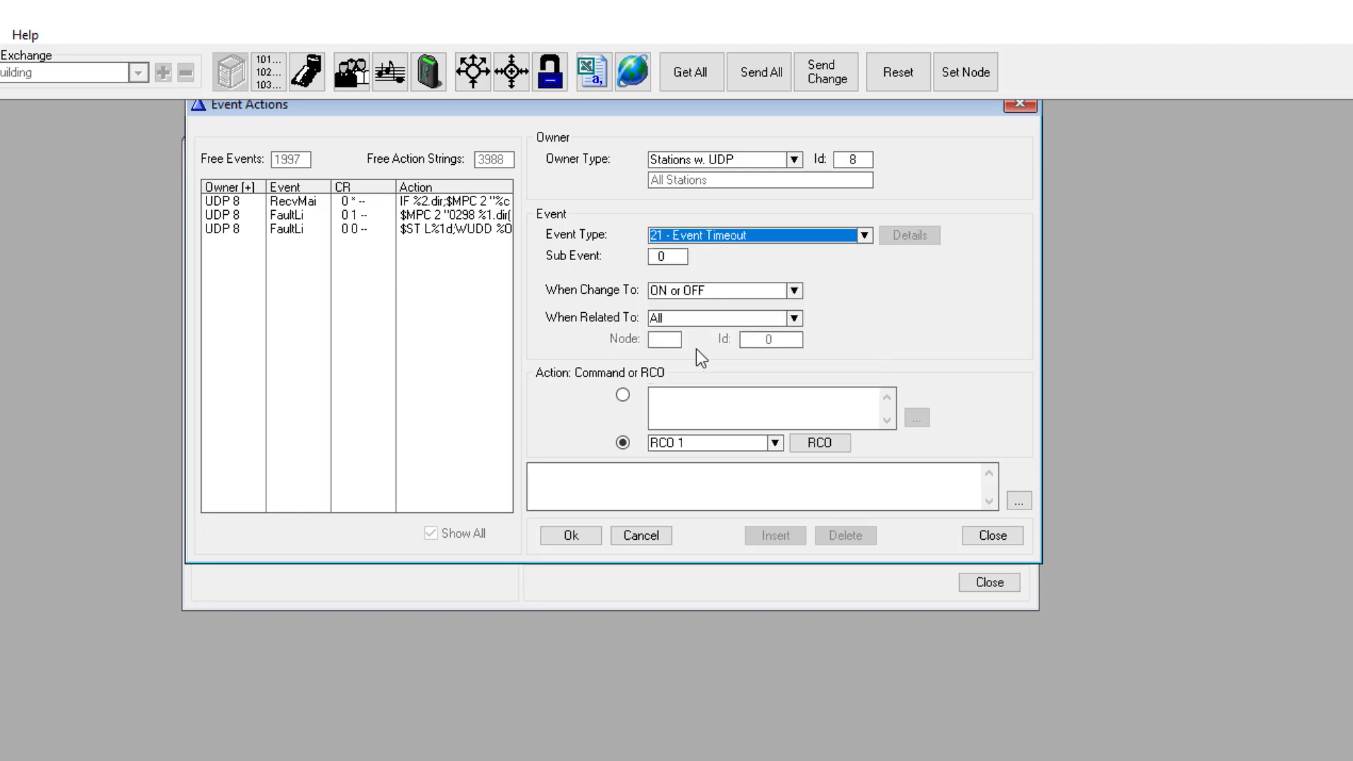
{"action": "left_click", "coordinate": [623, 395]}
{"action": "type", "text": "$ST L%1d W10 endif stop"}
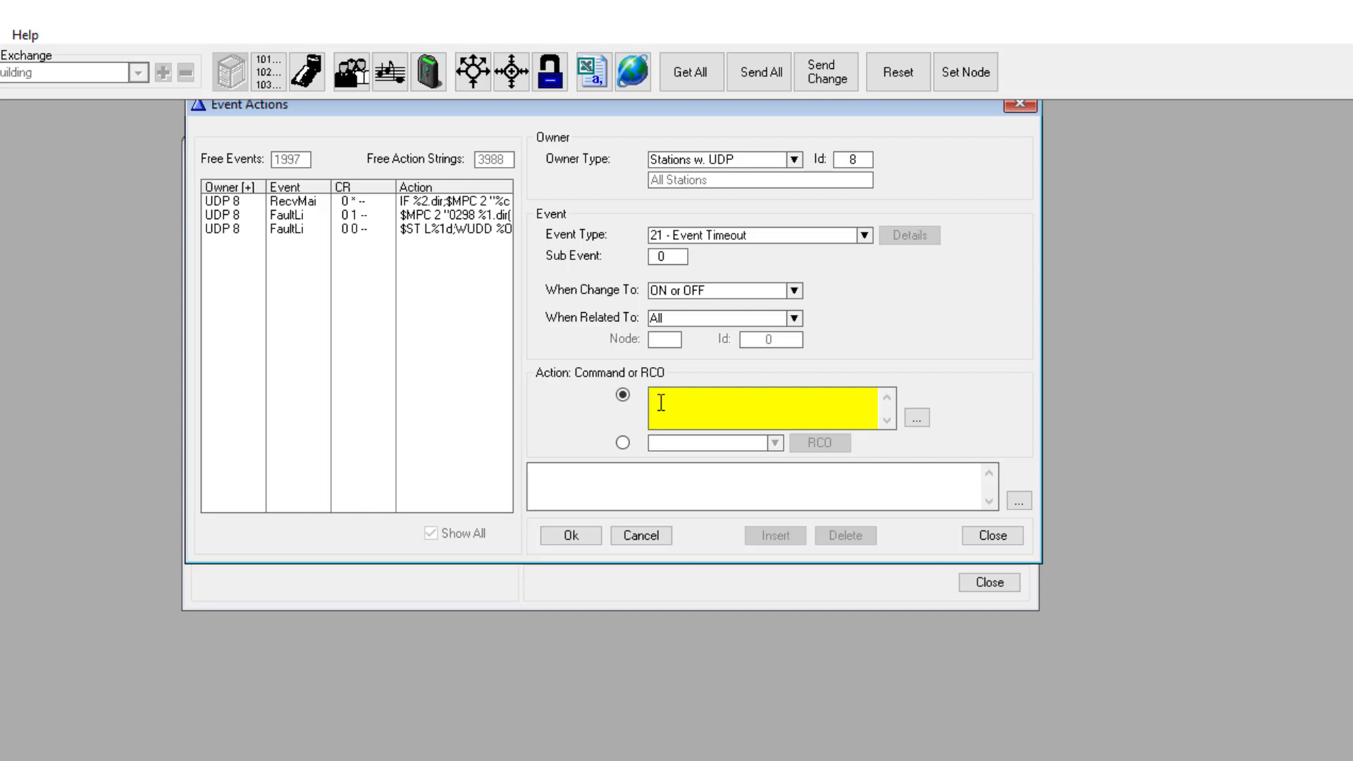
{"action": "left_click", "coordinate": [571, 535]}
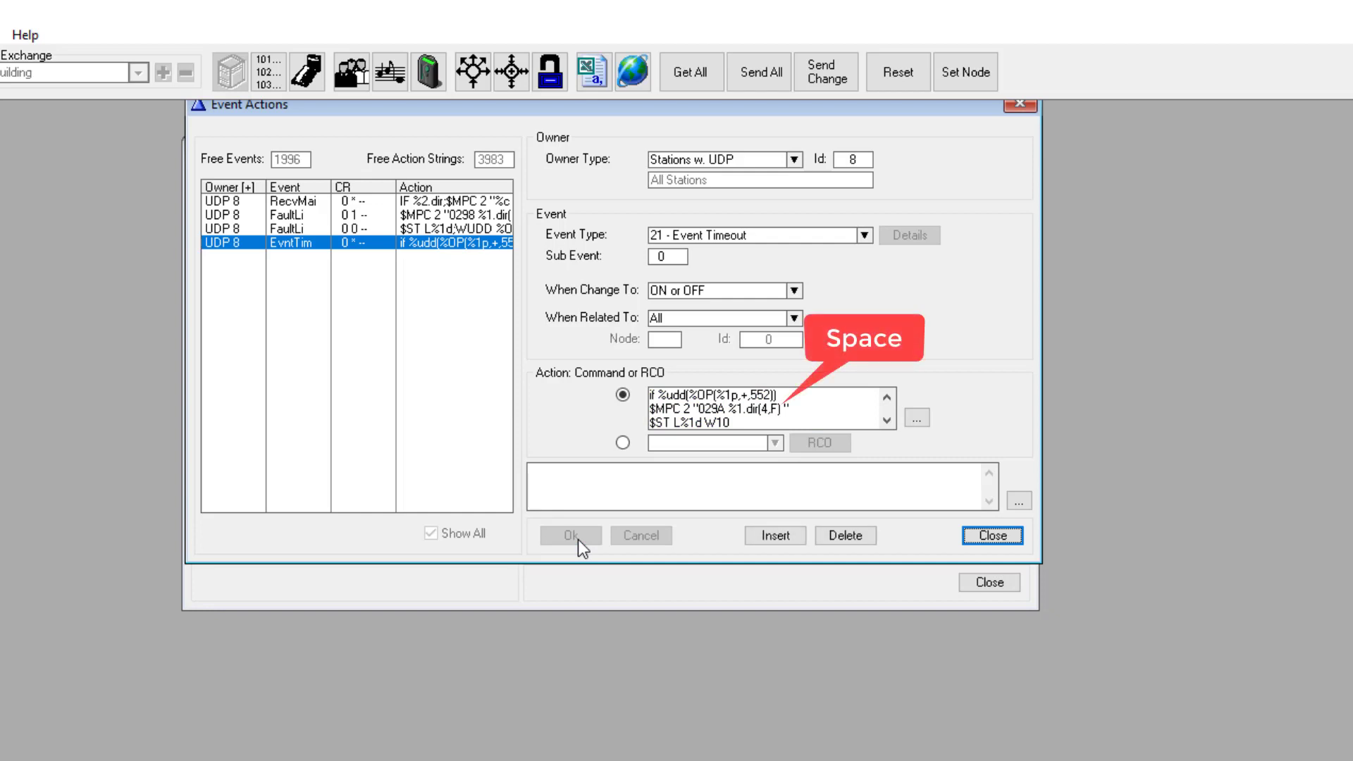
{"action": "left_click", "coordinate": [985, 538]}
{"action": "left_click", "coordinate": [988, 578]}
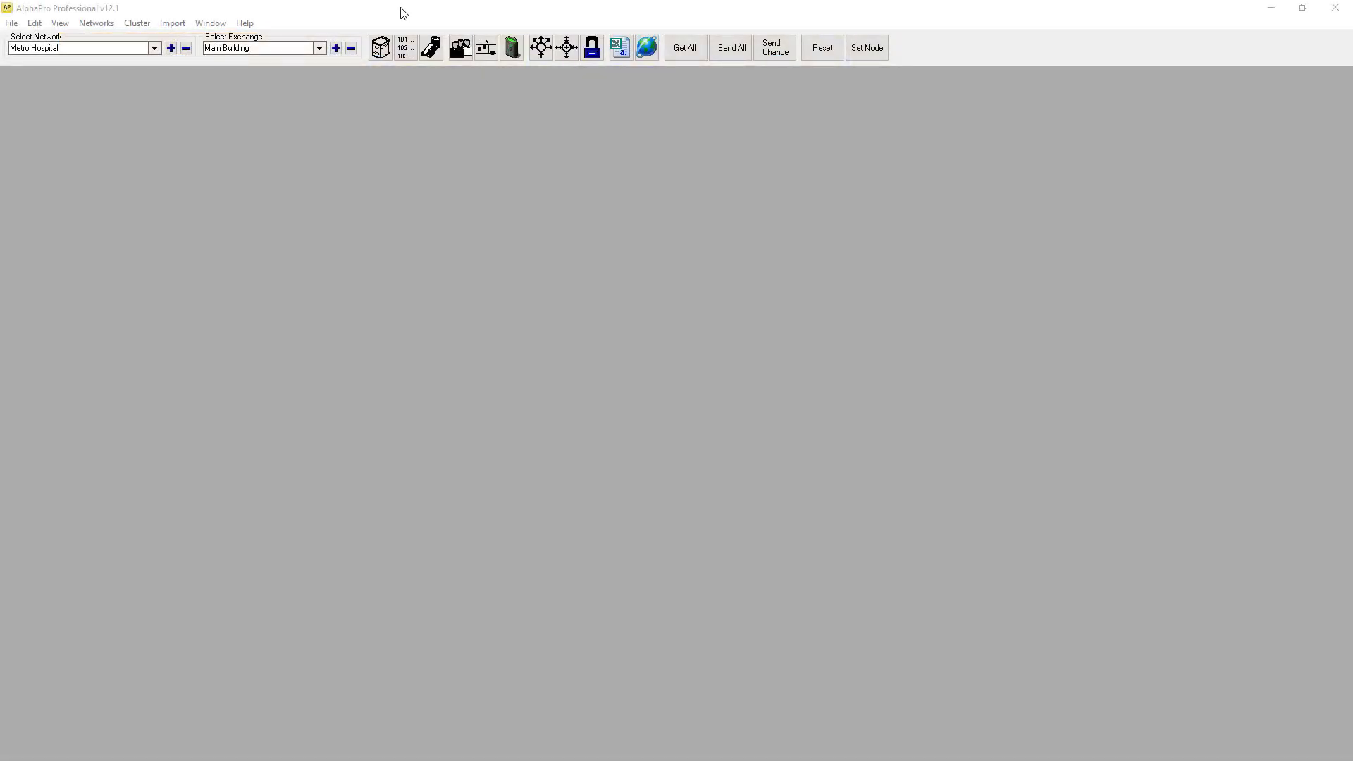
Step: Start a new event for Back Door station 142 from the Users list
{"action": "left_click", "coordinate": [431, 48]}
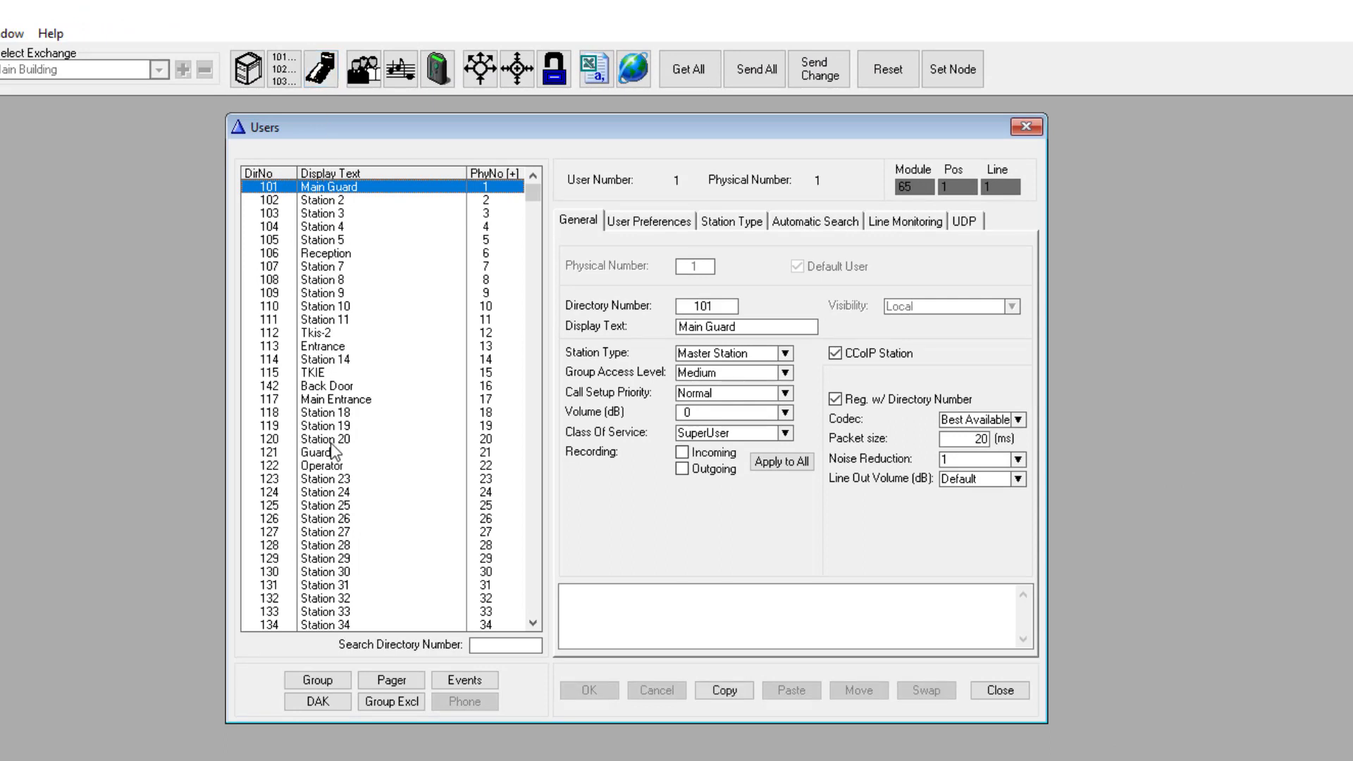
{"action": "left_click", "coordinate": [318, 386]}
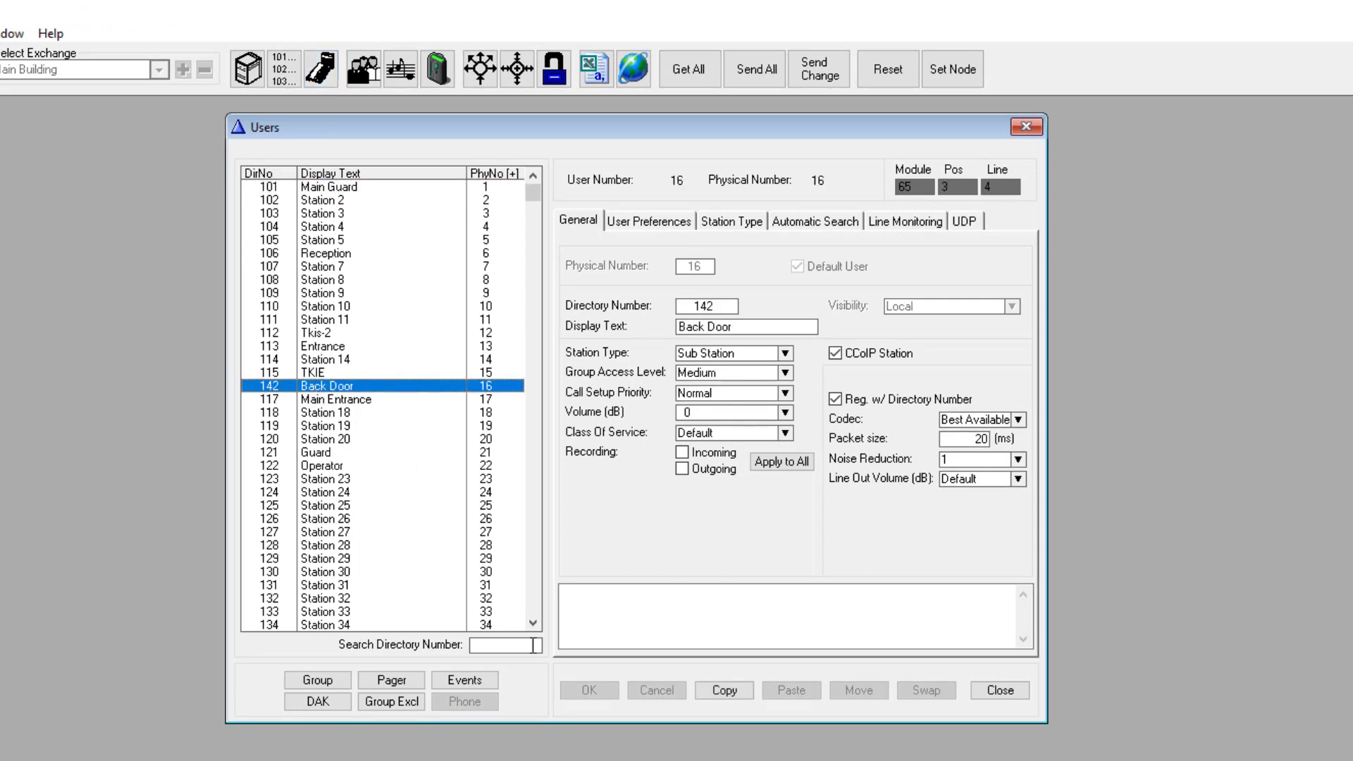
{"action": "left_click", "coordinate": [475, 679]}
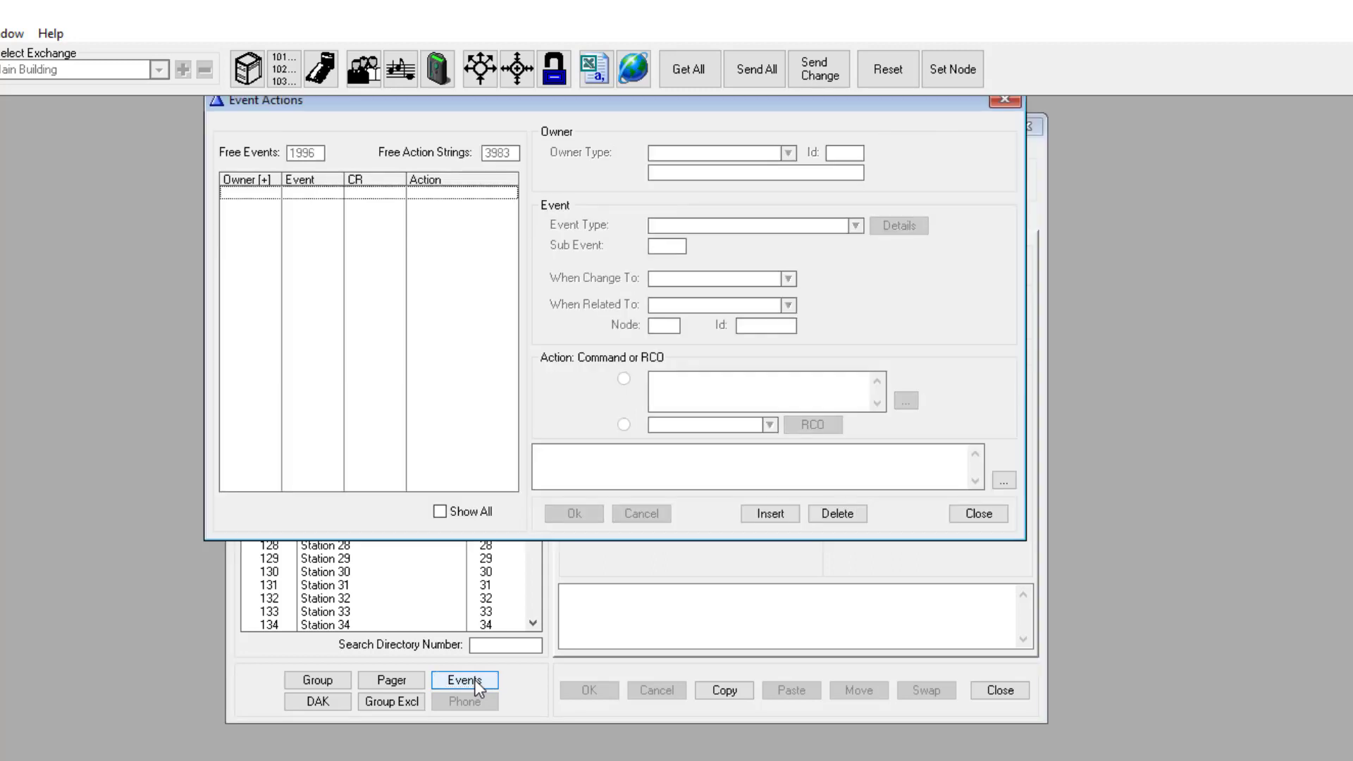
{"action": "left_click", "coordinate": [769, 515]}
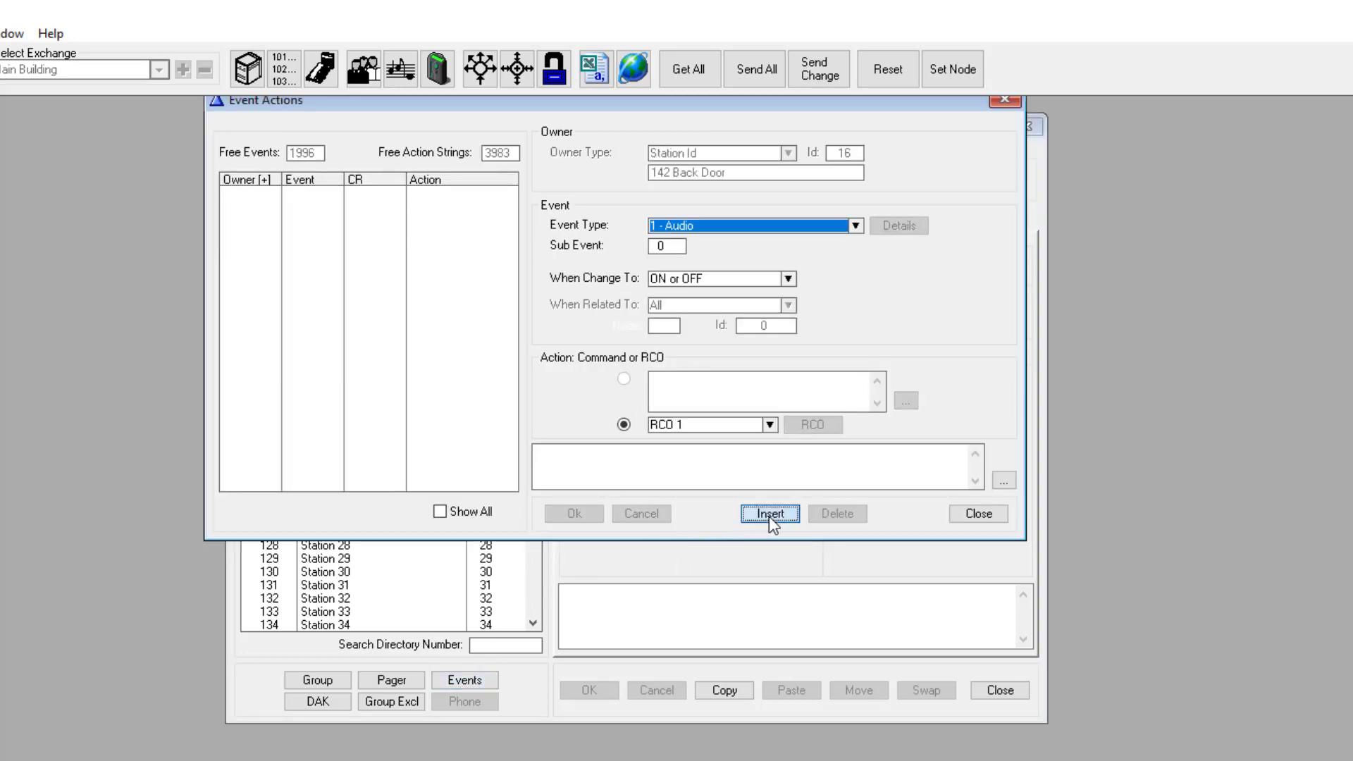
Step: Trigger it on 2 - Door opening turning ON, related to Stations w. UDP Id 8
{"action": "left_click", "coordinate": [737, 227]}
{"action": "left_click", "coordinate": [688, 255]}
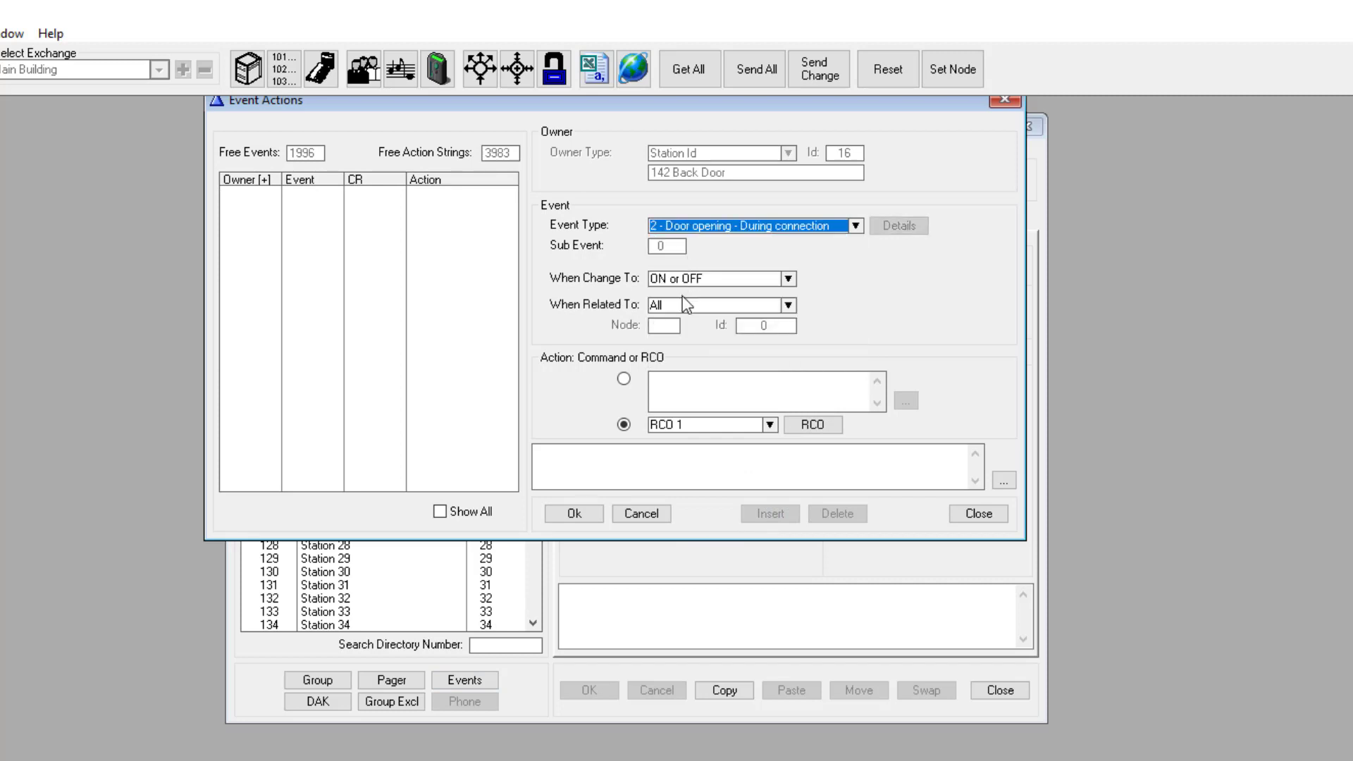
{"action": "left_click", "coordinate": [675, 279]}
{"action": "left_click", "coordinate": [673, 308]}
{"action": "left_click", "coordinate": [671, 306]}
{"action": "left_click", "coordinate": [673, 334]}
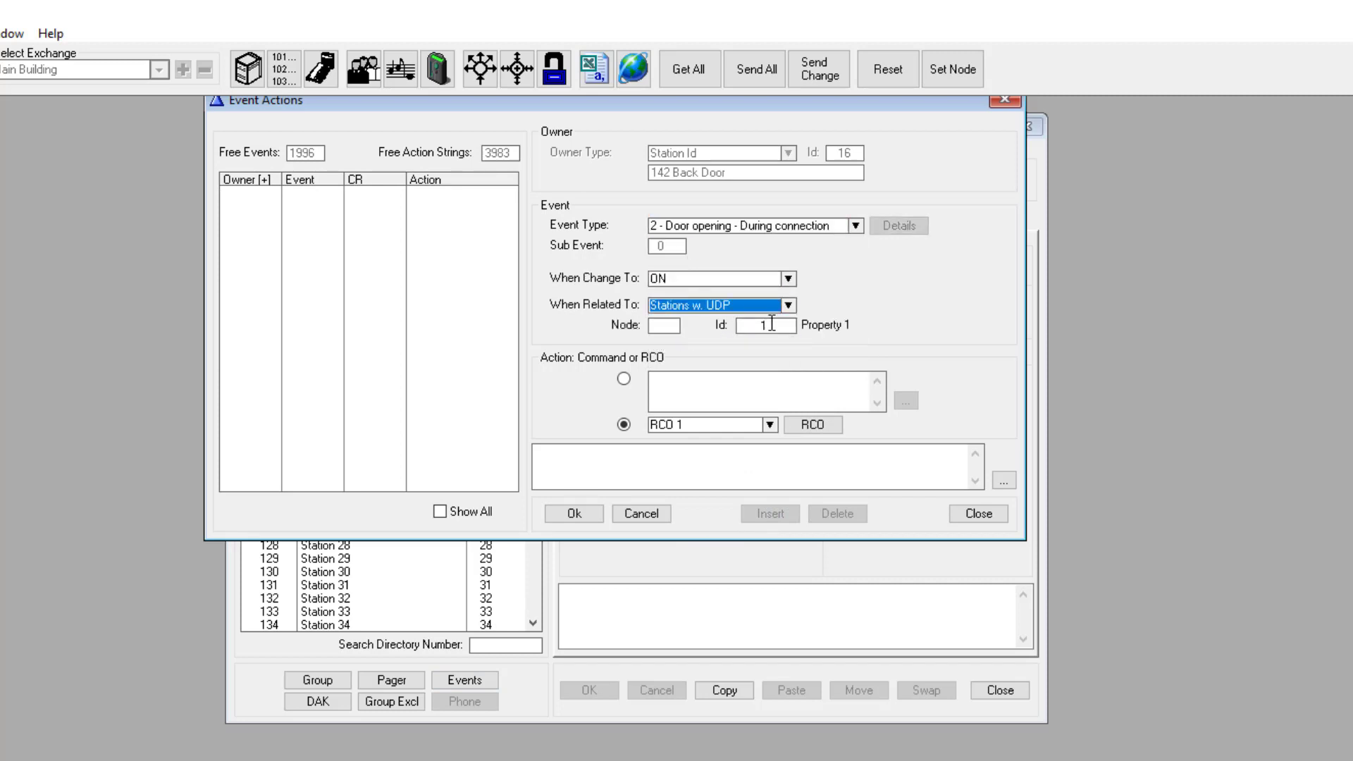
{"action": "left_click_drag", "start_coordinate": [773, 323], "coordinate": [743, 325]}
{"action": "type", "text": "8"}
Step: Give it the pasted $MPC 0507 command, save, and close Event Actions
{"action": "left_click", "coordinate": [625, 380]}
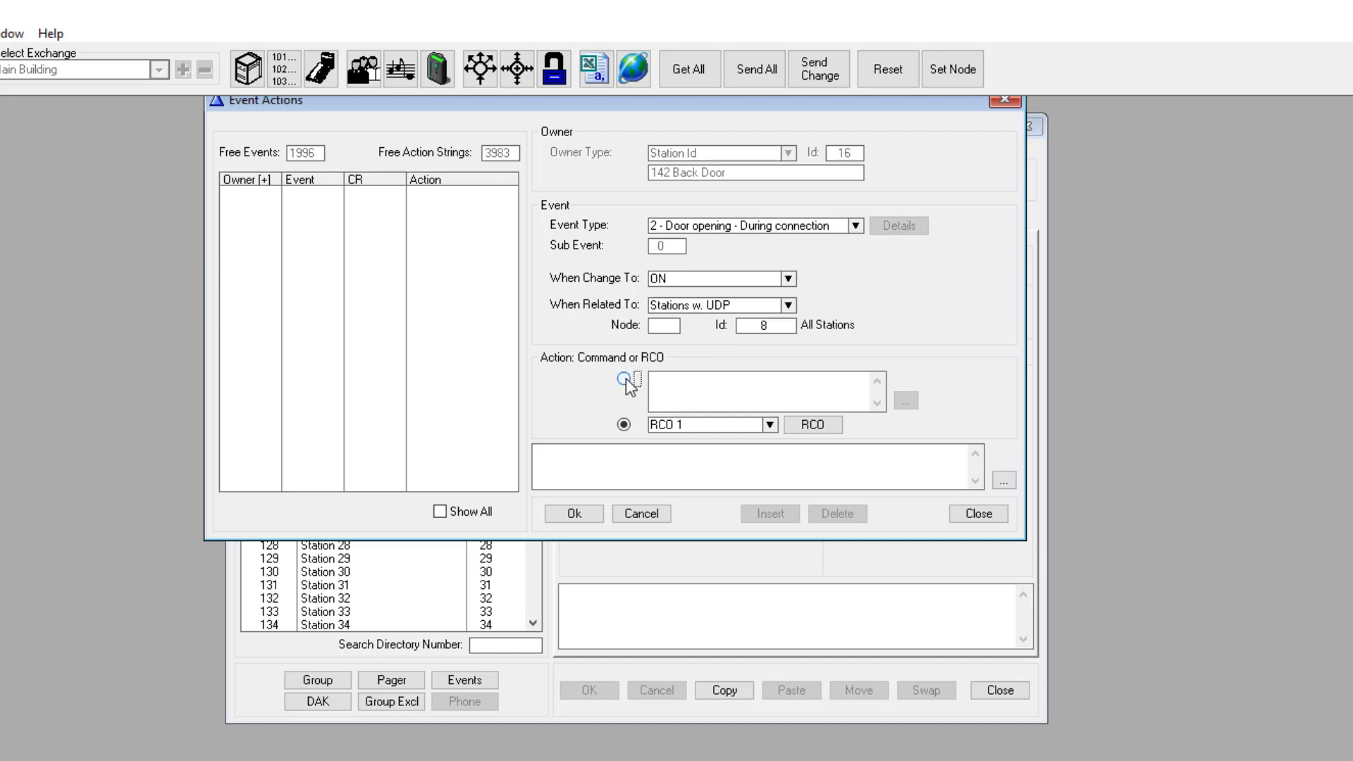
{"action": "left_click", "coordinate": [670, 386]}
{"action": "key", "text": "ctrl+v"}
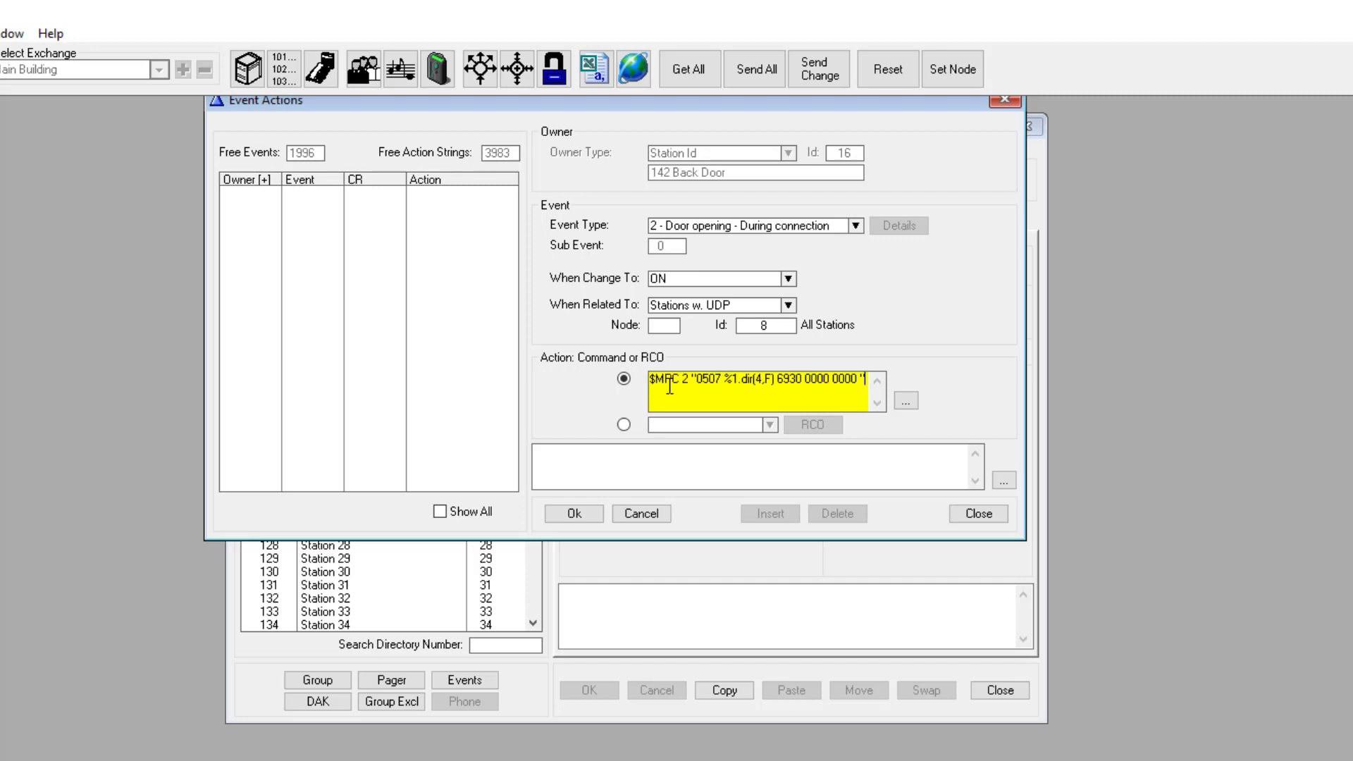
{"action": "left_click", "coordinate": [580, 512]}
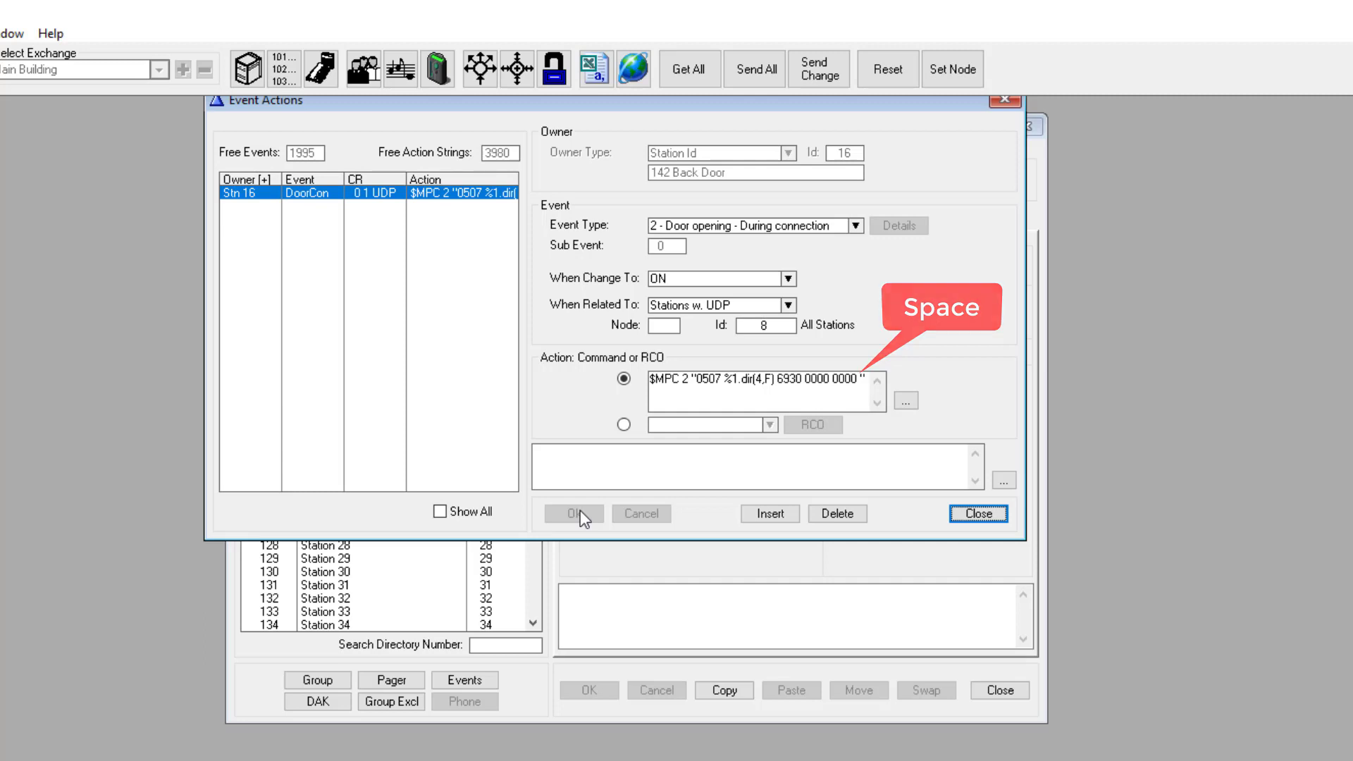
{"action": "left_click", "coordinate": [979, 514]}
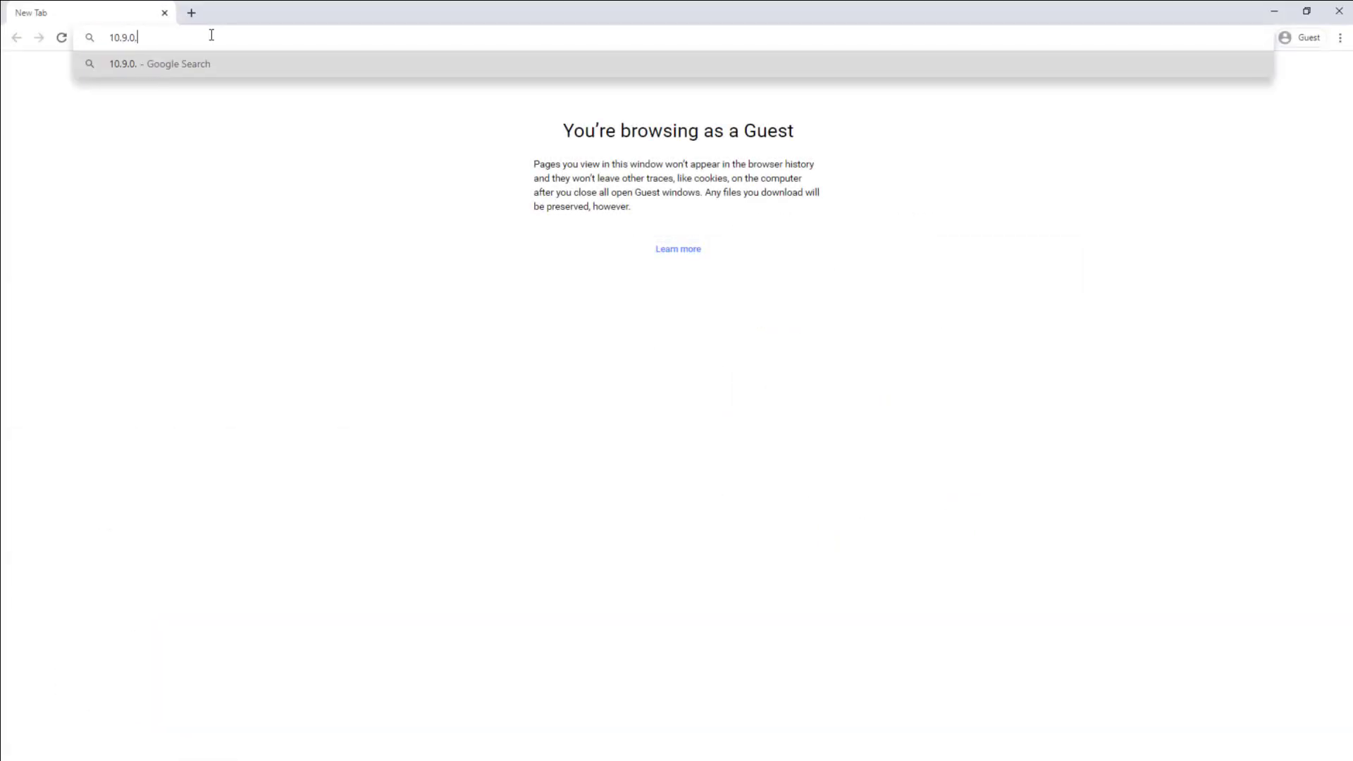
Step: Load the intercom's web configuration at 10.9.0.103 and log in as admin
{"action": "key", "text": "Return"}
{"action": "left_click", "coordinate": [719, 464]}
{"action": "type", "text": "admin"}
{"action": "key", "text": "Tab"}
{"action": "type", "text": "ad"}
{"action": "left_click", "coordinate": [818, 535]}
Step: Set Account 1's Auto Answer to Enable Intercom/Paging and save the call settings
{"action": "left_click", "coordinate": [291, 131]}
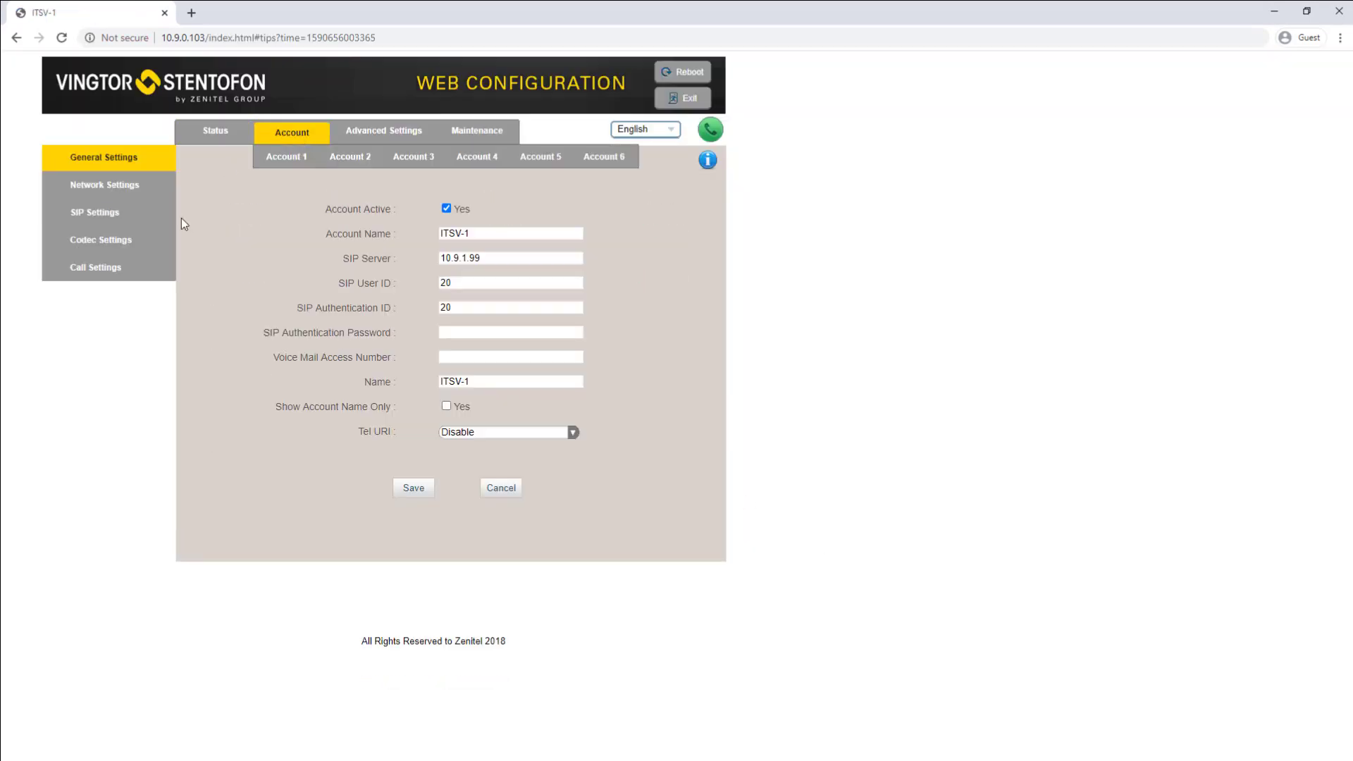
{"action": "left_click", "coordinate": [158, 268]}
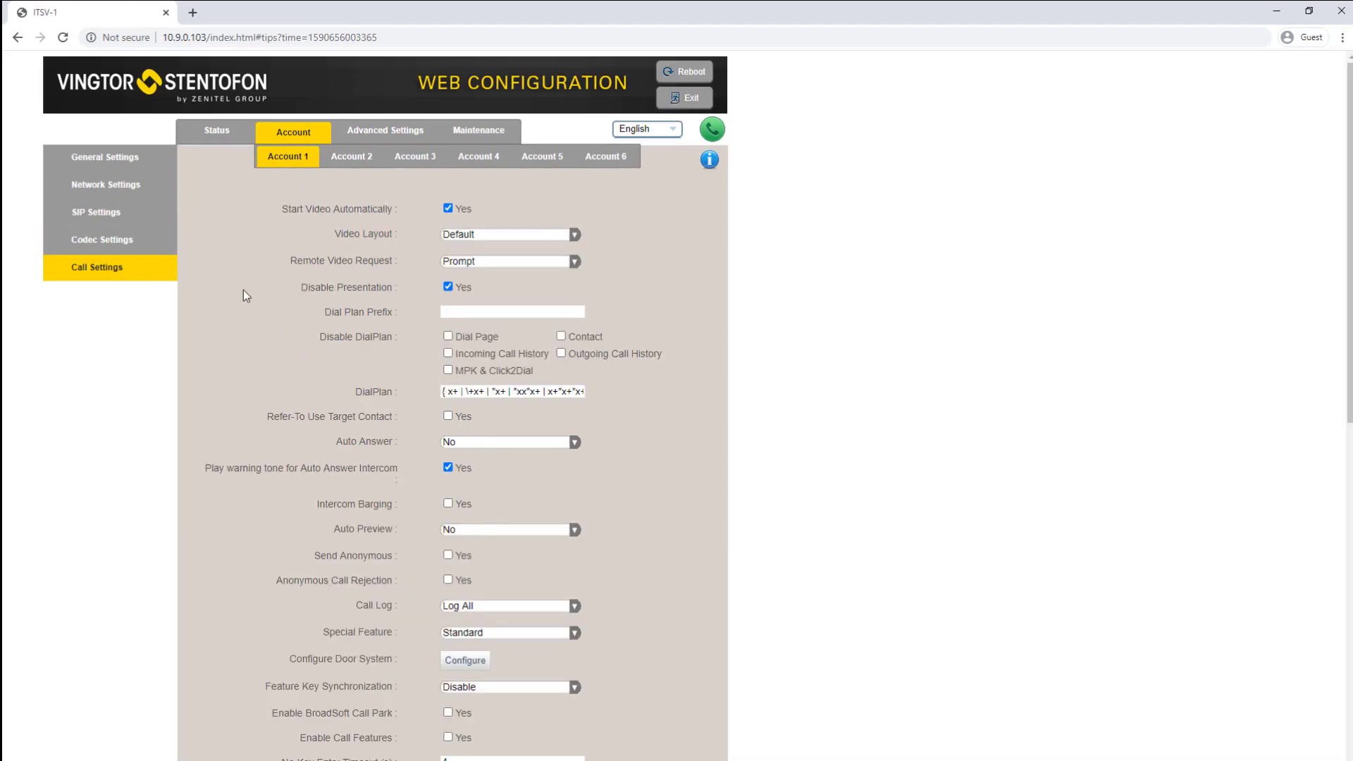
{"action": "left_click", "coordinate": [471, 441]}
{"action": "left_click", "coordinate": [470, 487]}
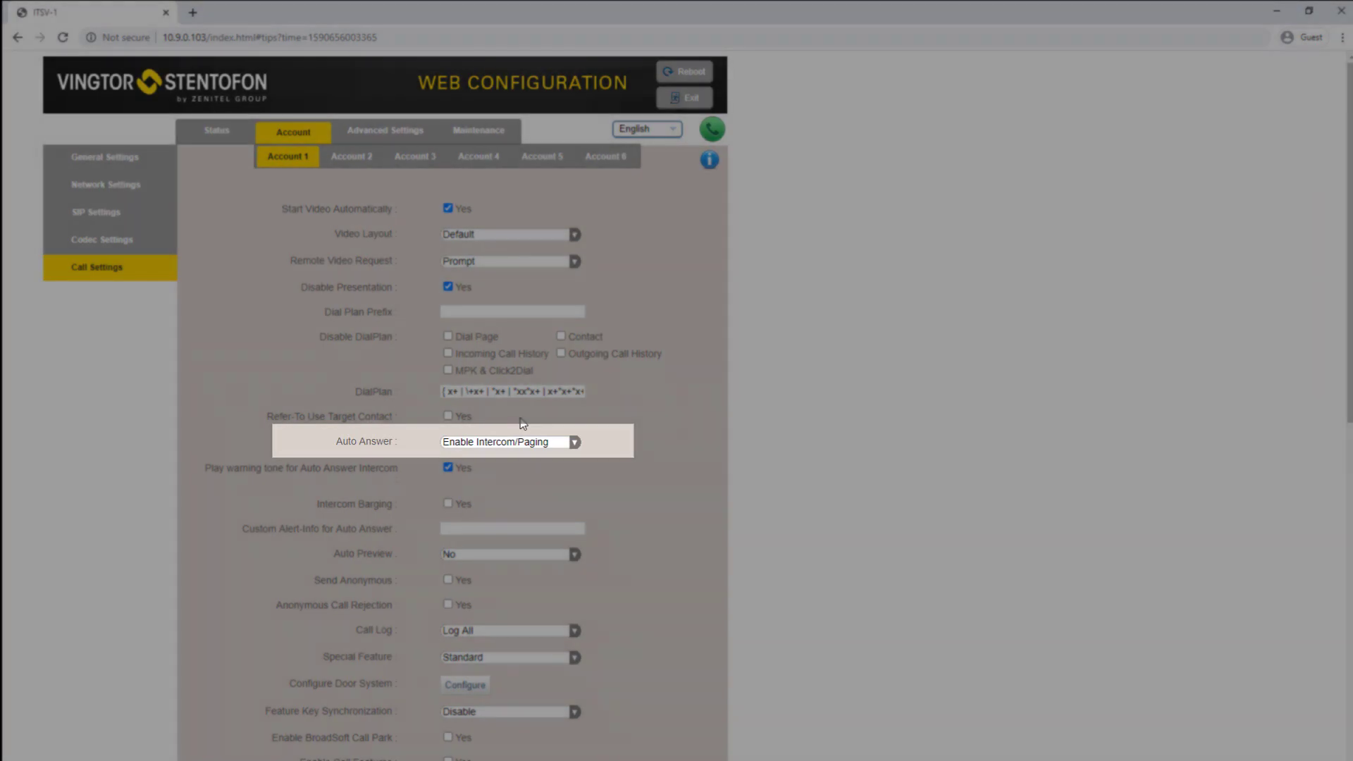
{"action": "scroll", "coordinate": [605, 395], "scroll_direction": "down", "scroll_amount": 6}
{"action": "scroll", "coordinate": [603, 539], "scroll_direction": "down", "scroll_amount": 5}
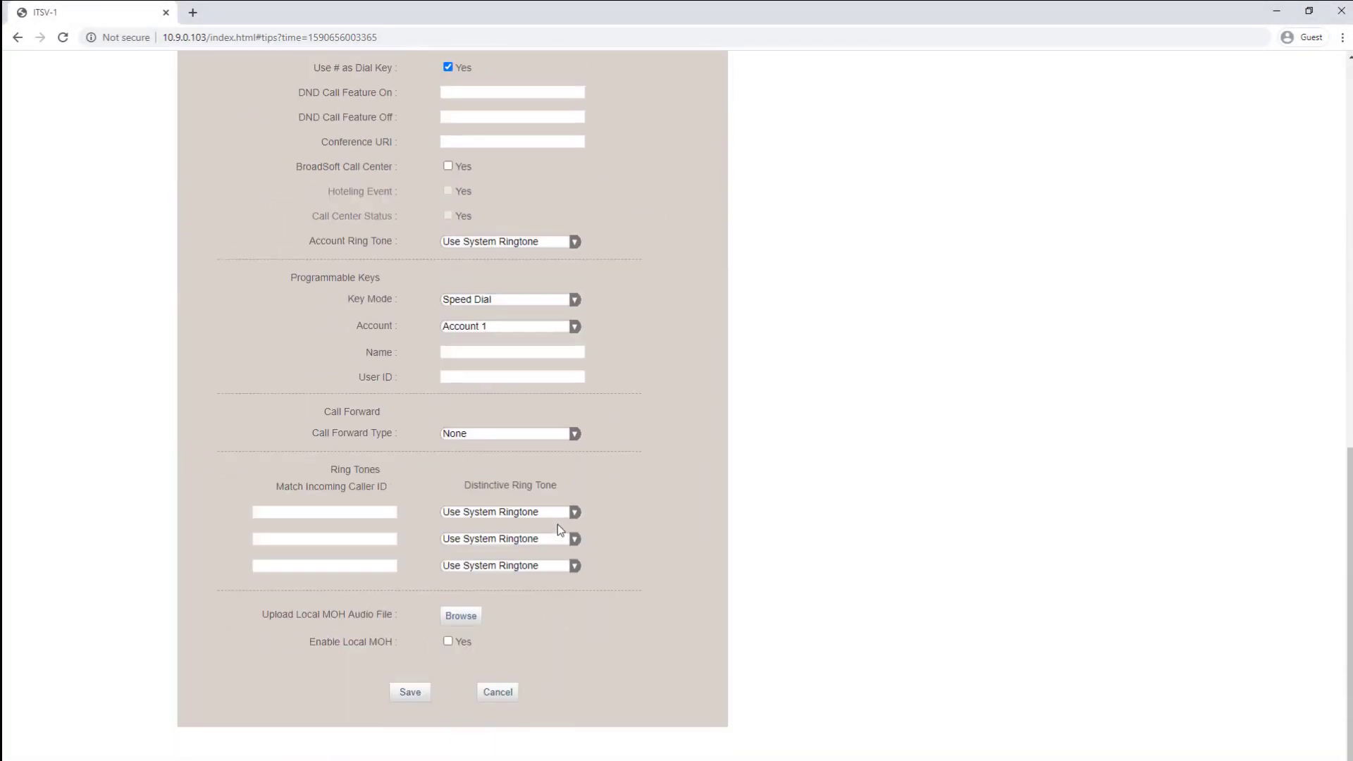
{"action": "left_click", "coordinate": [407, 693]}
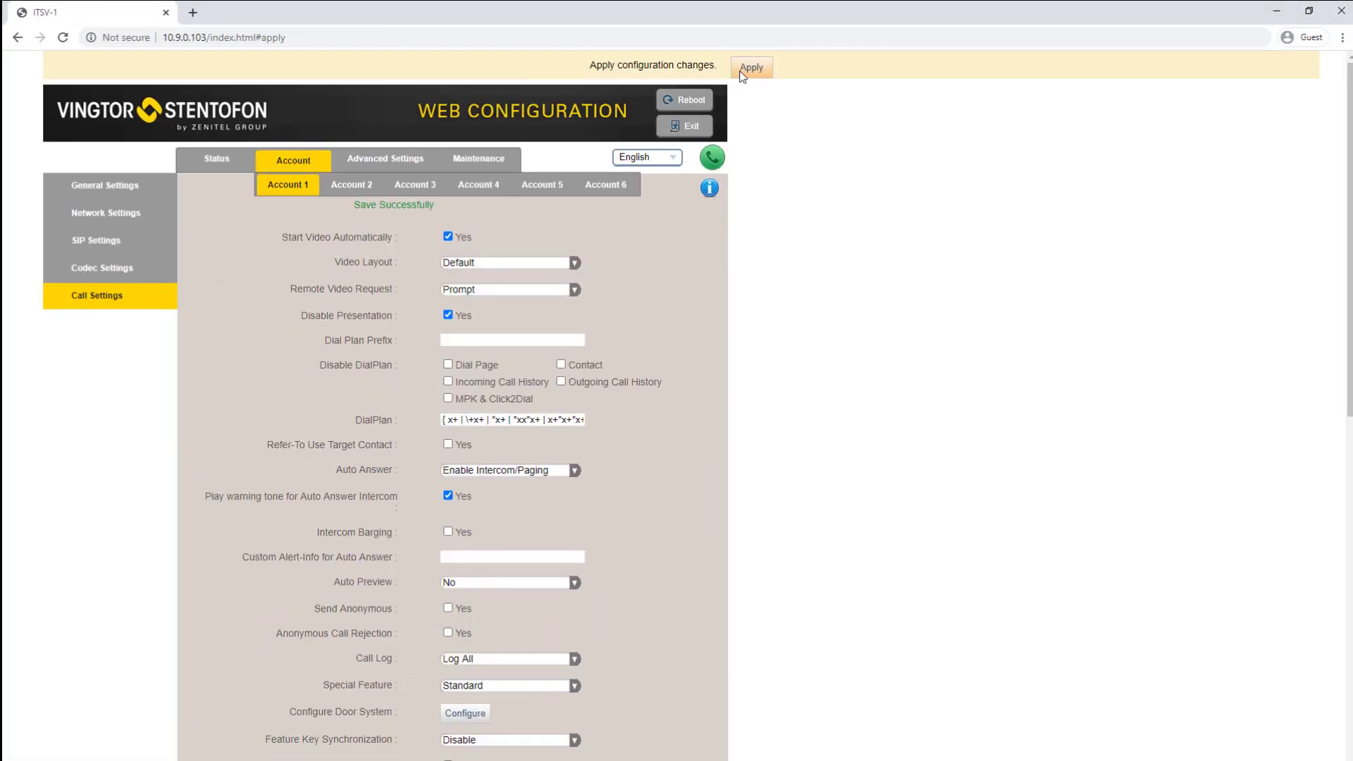
Step: Apply the saved configuration changes on the intercom's web page
{"action": "left_click", "coordinate": [747, 67]}
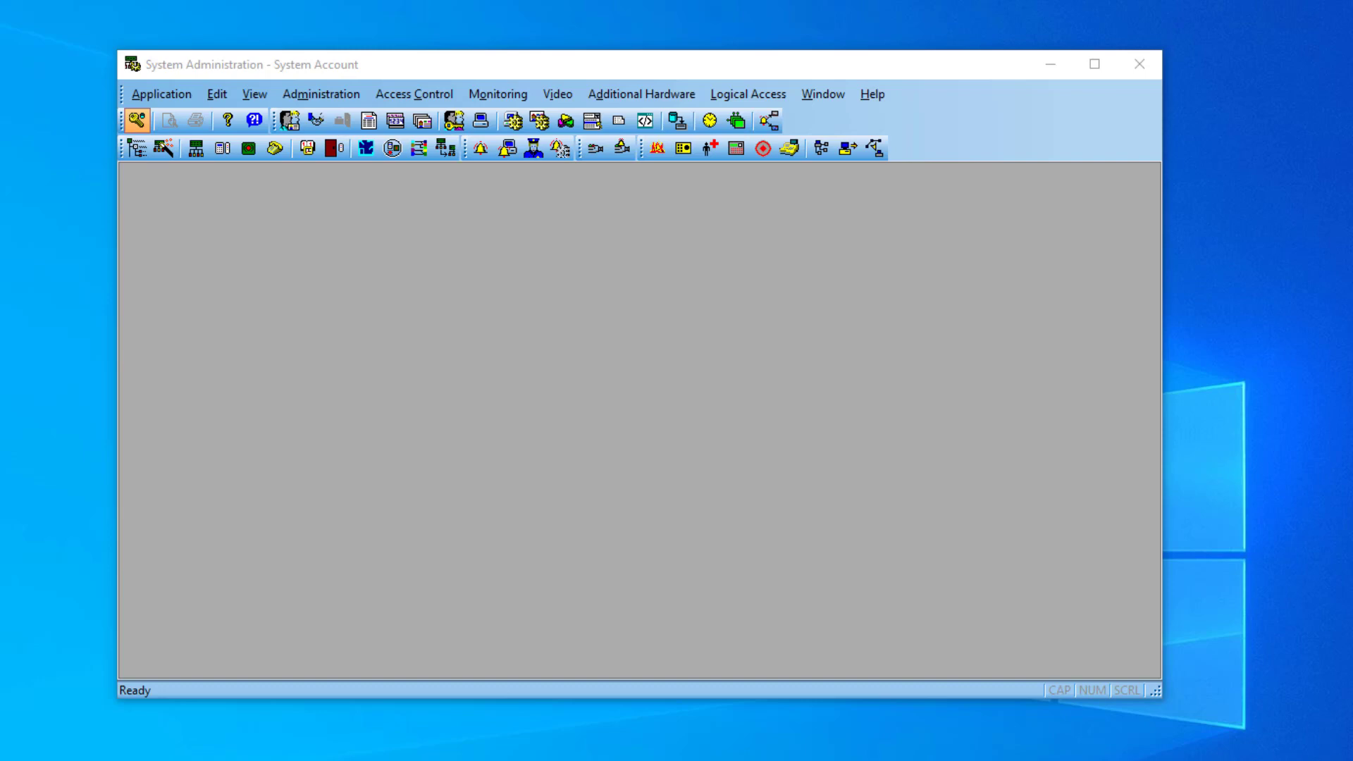
Step: Add intercom exchange ICX-500 on workstation CSNVM13 with type Zenitel AlphaCom
{"action": "left_click", "coordinate": [641, 94]}
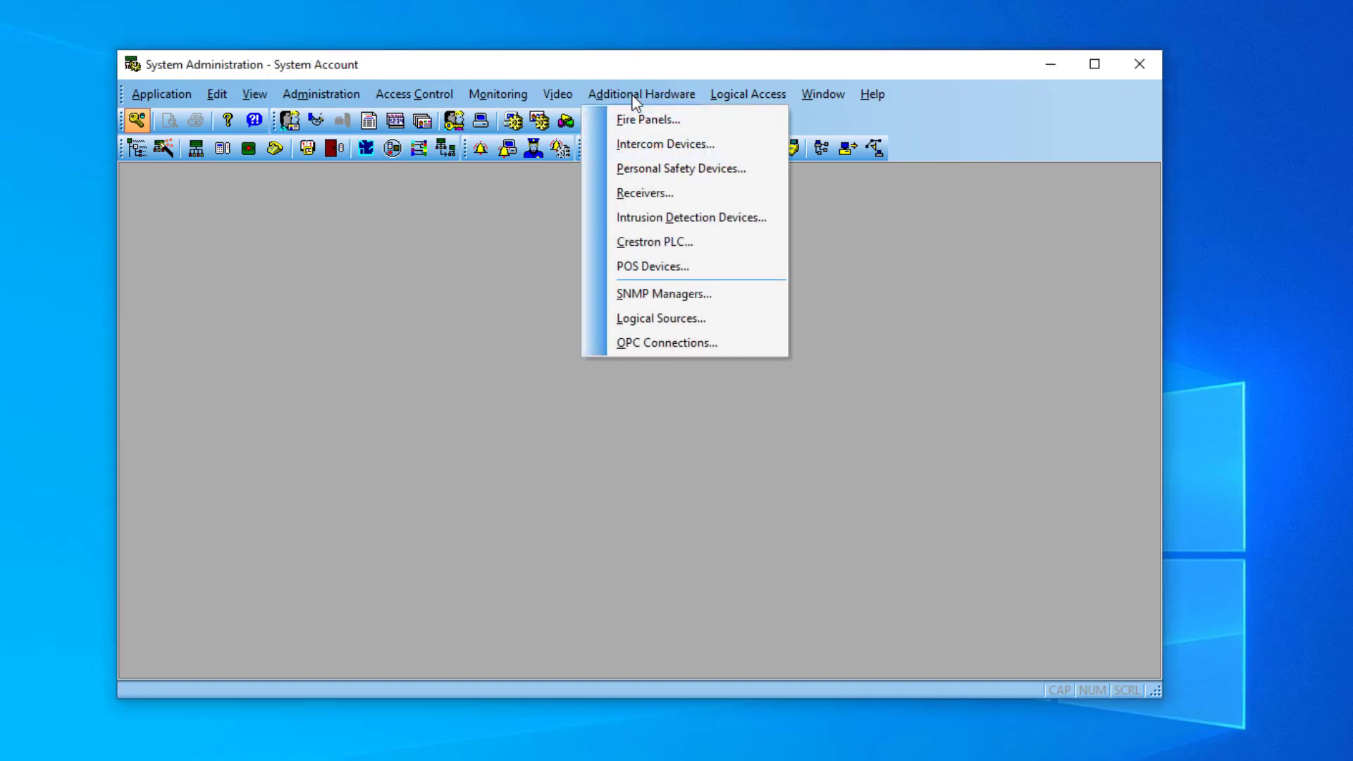
{"action": "left_click", "coordinate": [655, 144]}
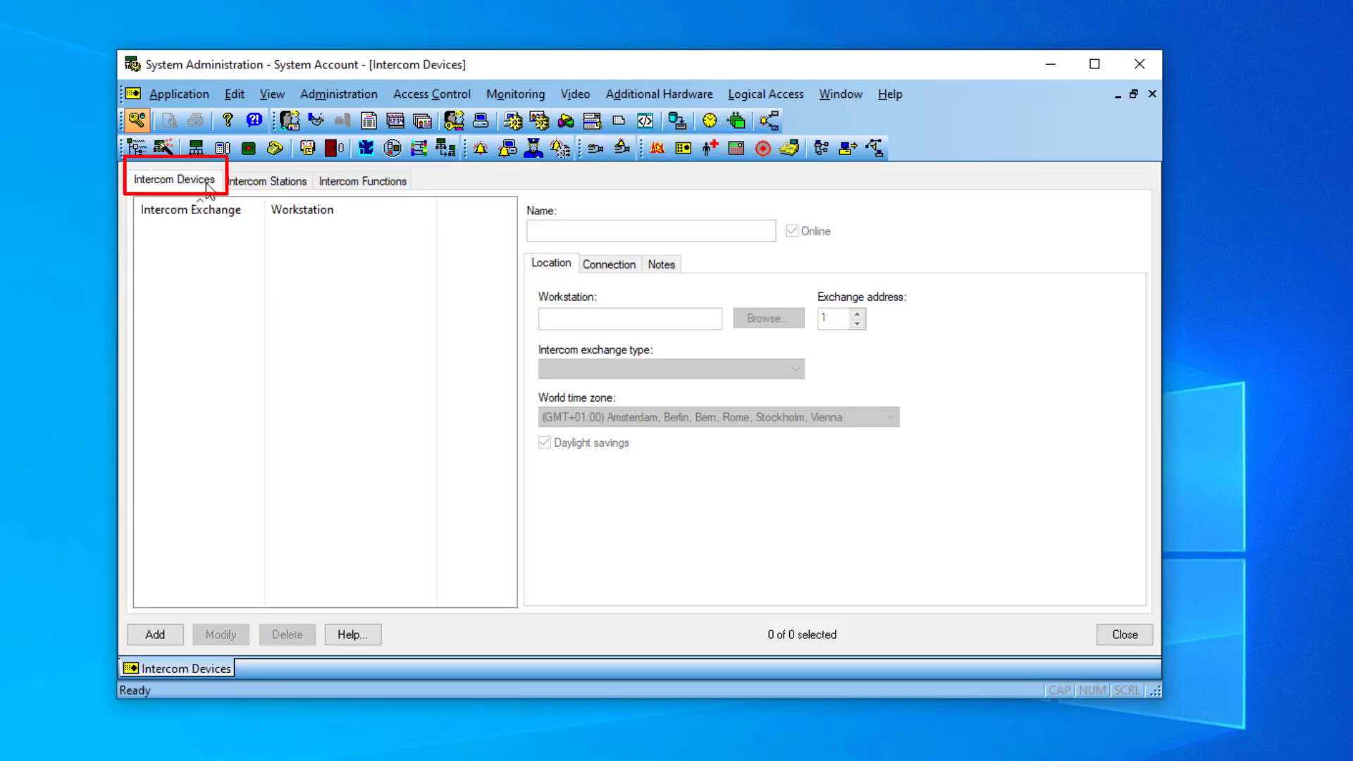
{"action": "left_click", "coordinate": [158, 634]}
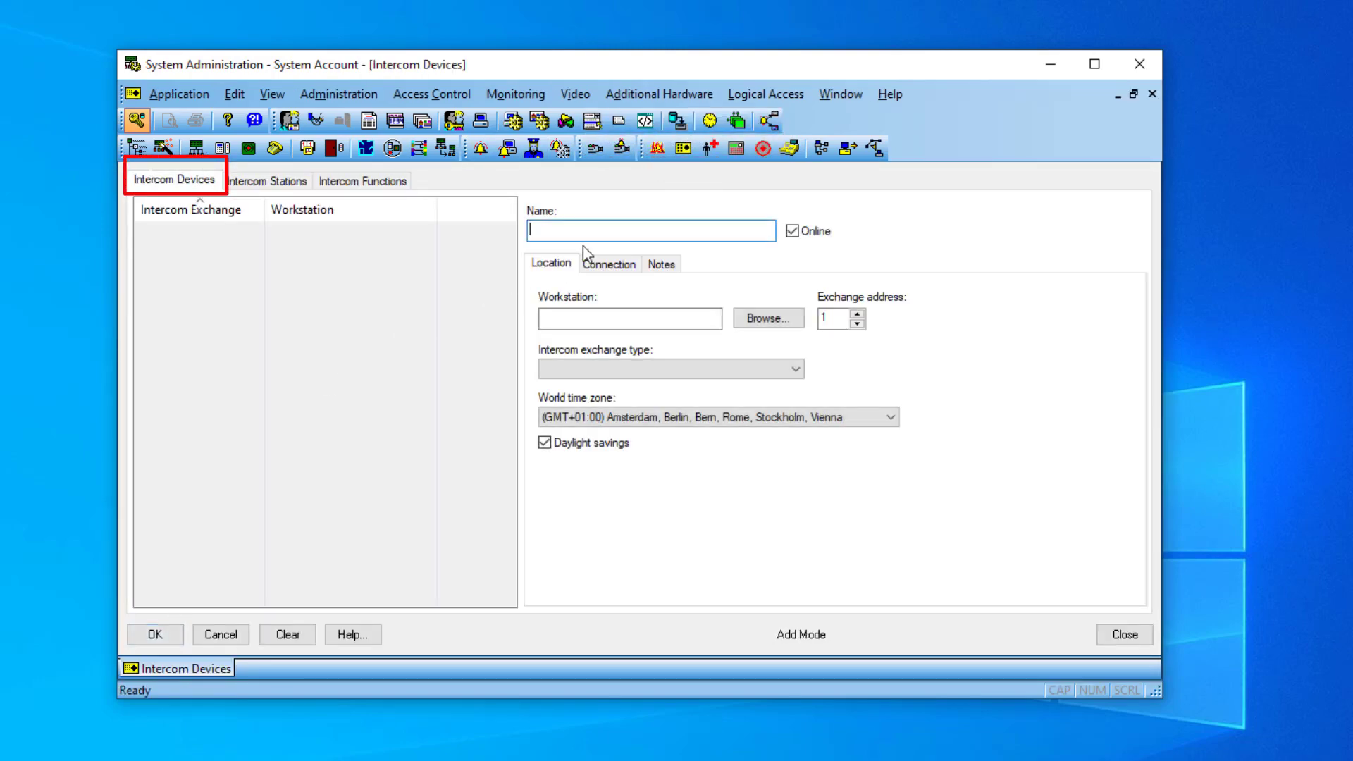
{"action": "type", "text": "ICX-500"}
{"action": "left_click", "coordinate": [599, 317]}
{"action": "left_click", "coordinate": [768, 318]}
{"action": "left_click", "coordinate": [576, 312]}
{"action": "left_click", "coordinate": [666, 515]}
{"action": "left_click", "coordinate": [595, 369]}
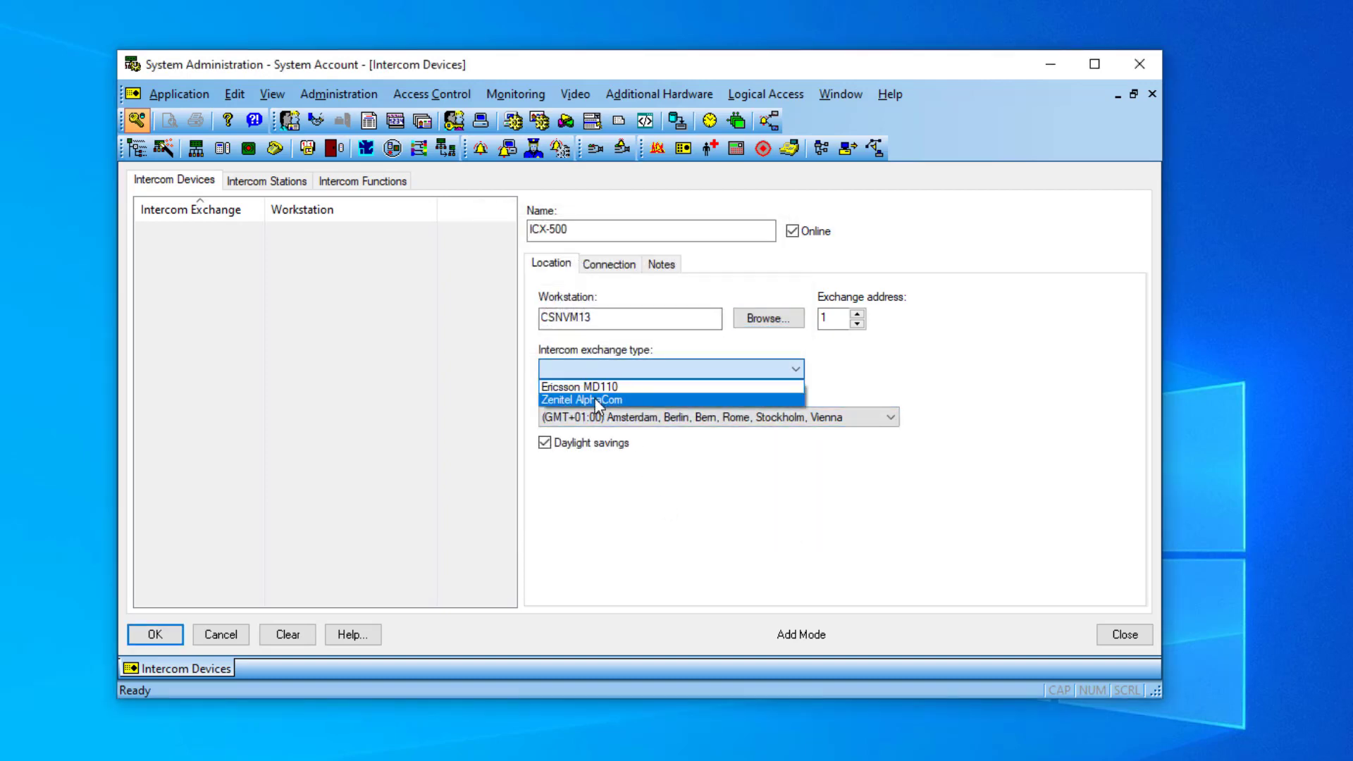
{"action": "left_click", "coordinate": [597, 399]}
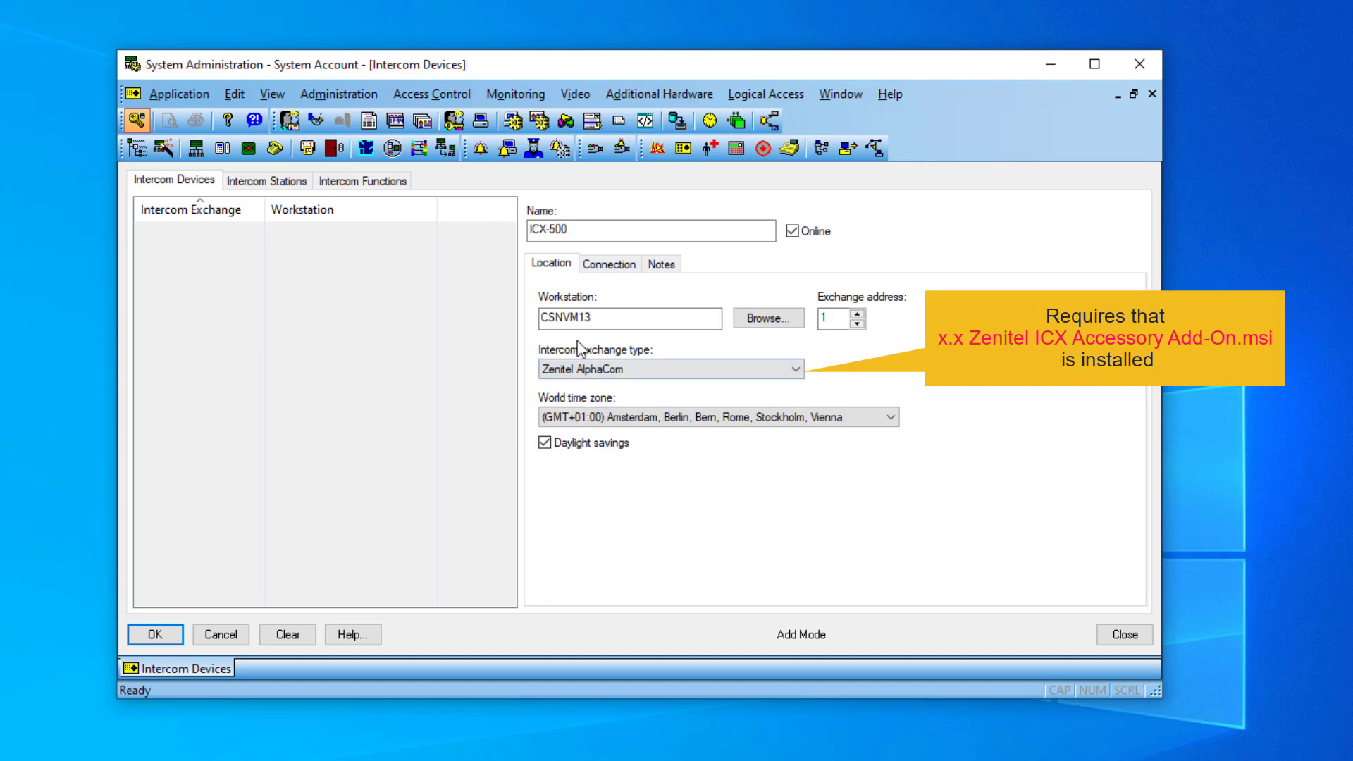
Step: Set its IP to 10.9.8.11 and port to 3001, save, and assign it to Default Zone
{"action": "left_click", "coordinate": [597, 266]}
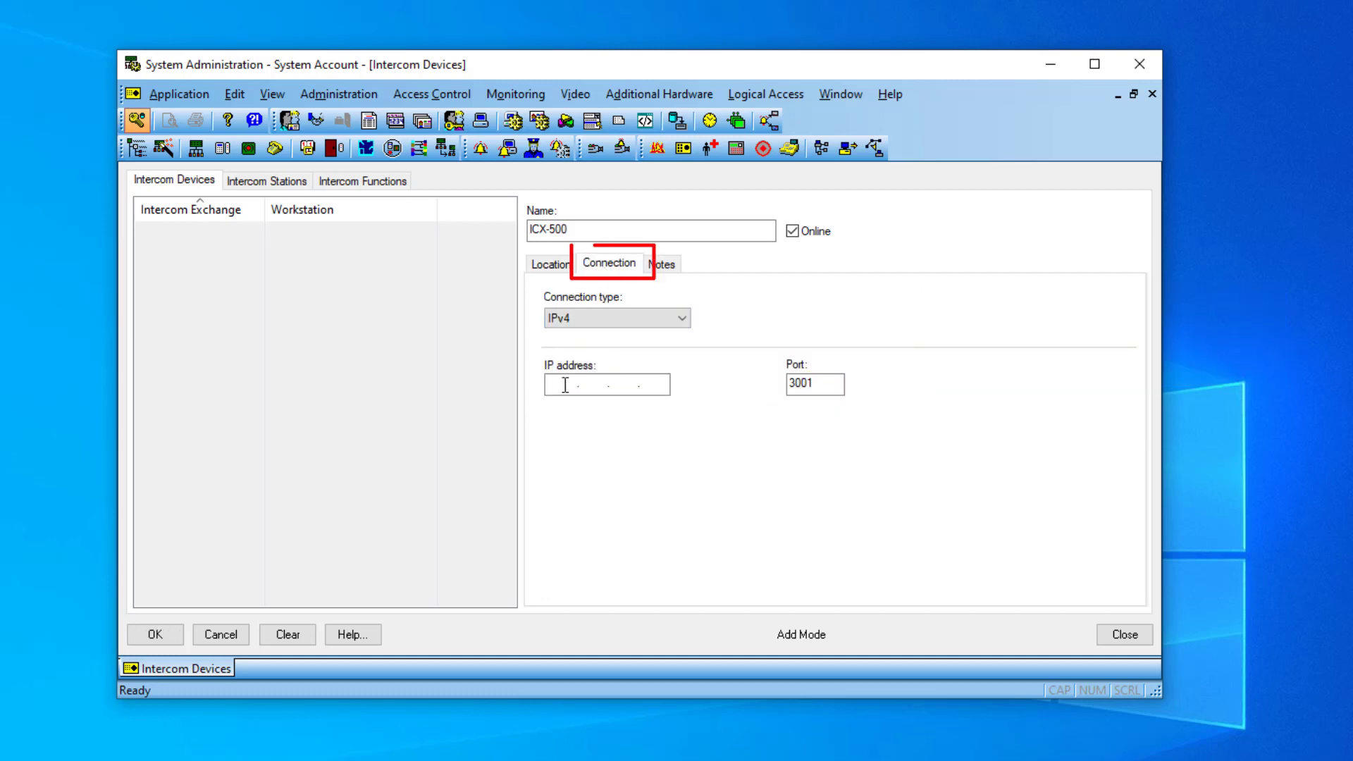
{"action": "left_click", "coordinate": [571, 386]}
{"action": "type", "text": "10.9.8.11"}
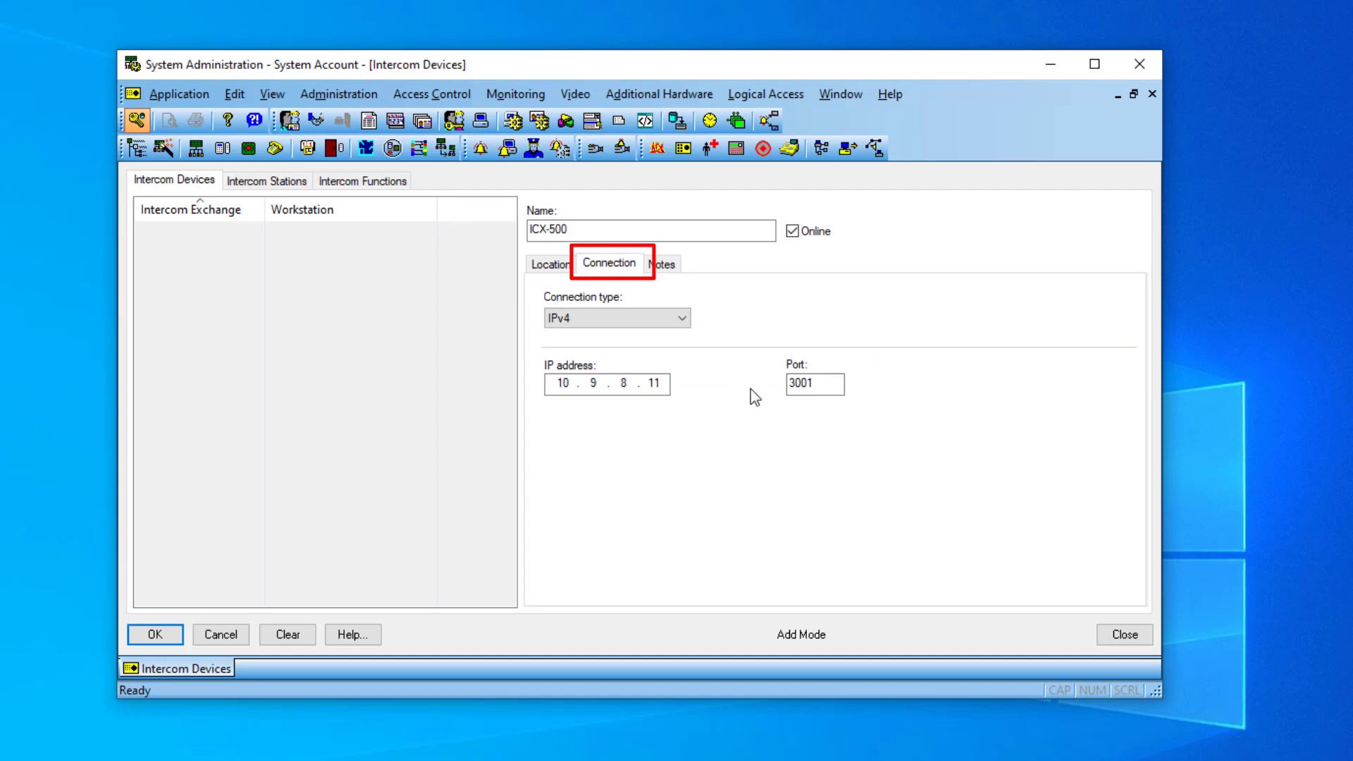
{"action": "double_click", "coordinate": [785, 391]}
{"action": "type", "text": "3001"}
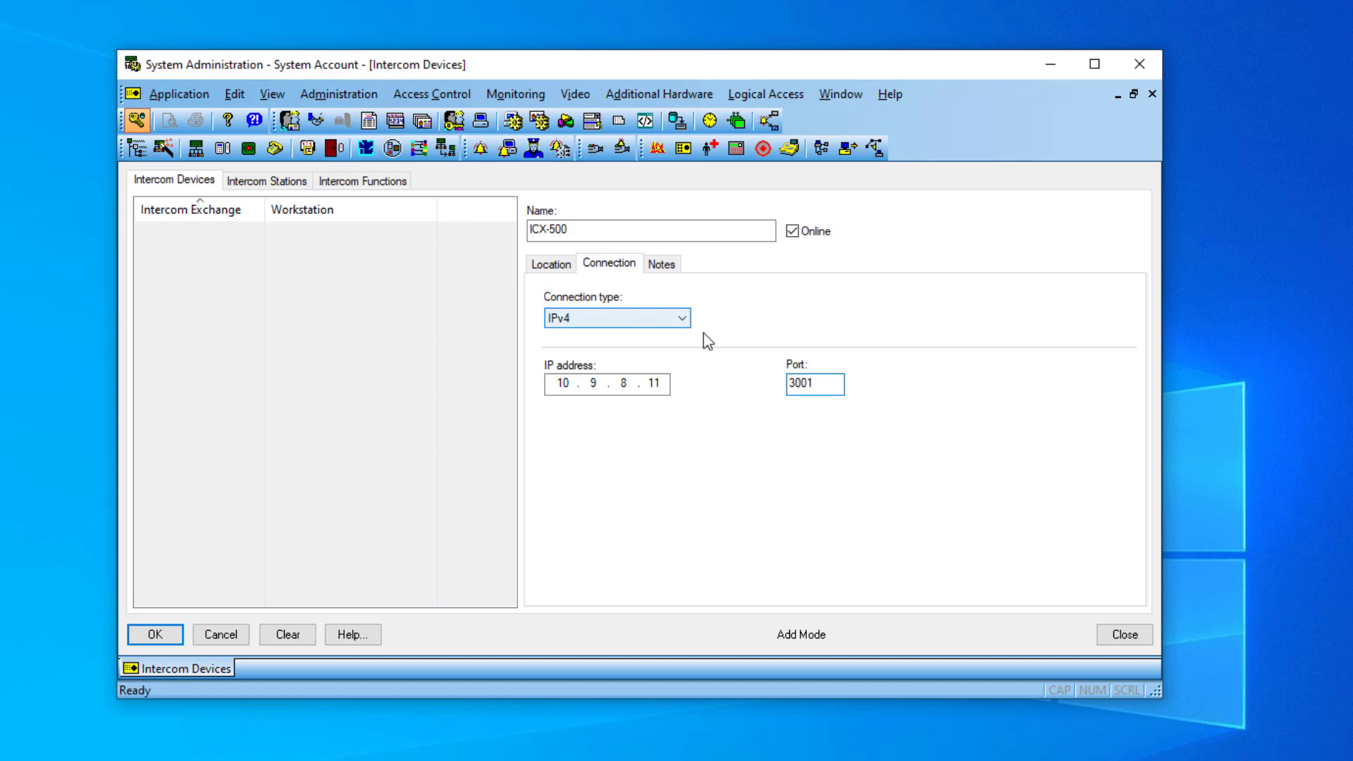
{"action": "left_click", "coordinate": [152, 636]}
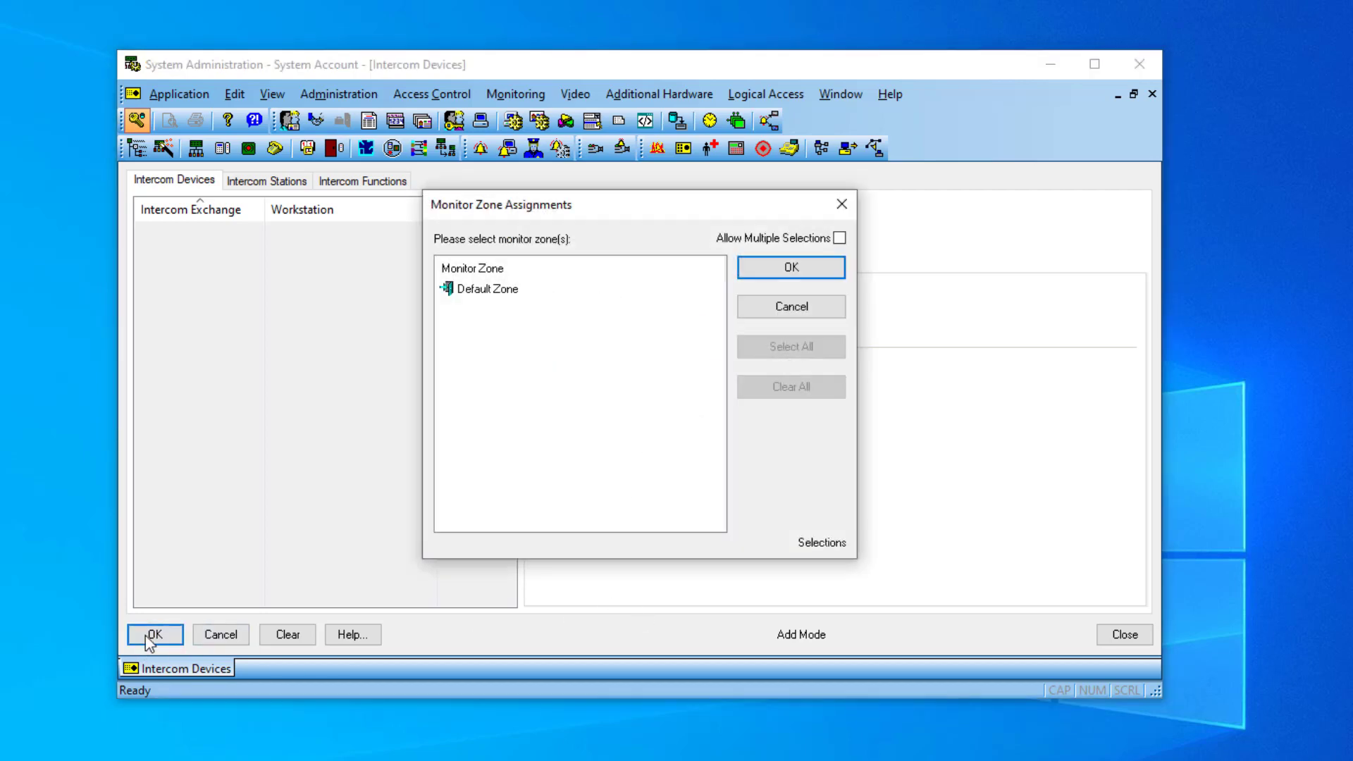
{"action": "left_click", "coordinate": [486, 288]}
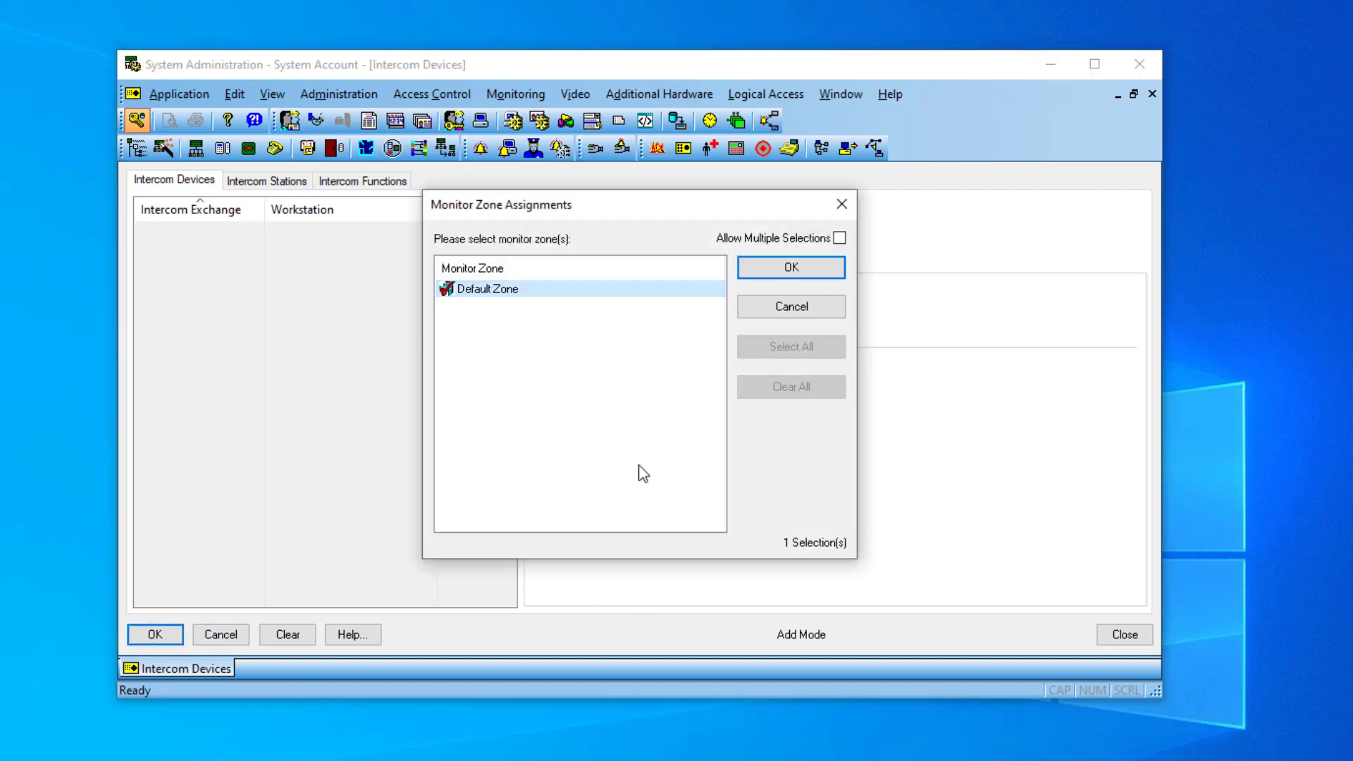
{"action": "left_click", "coordinate": [784, 272]}
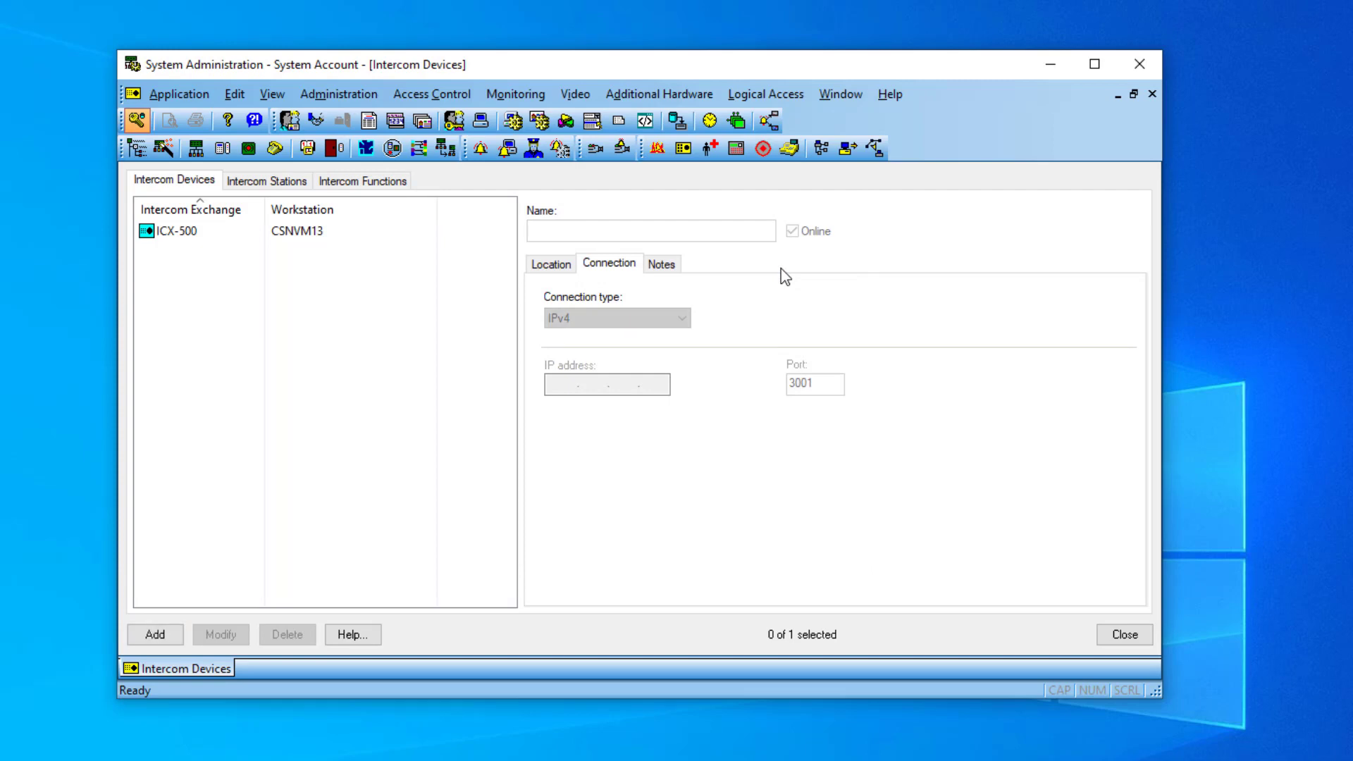
Step: Add intercom station Back Door, number 142, on exchange ICX-500
{"action": "left_click", "coordinate": [250, 185]}
{"action": "left_click", "coordinate": [155, 635]}
{"action": "type", "text": "Back Door"}
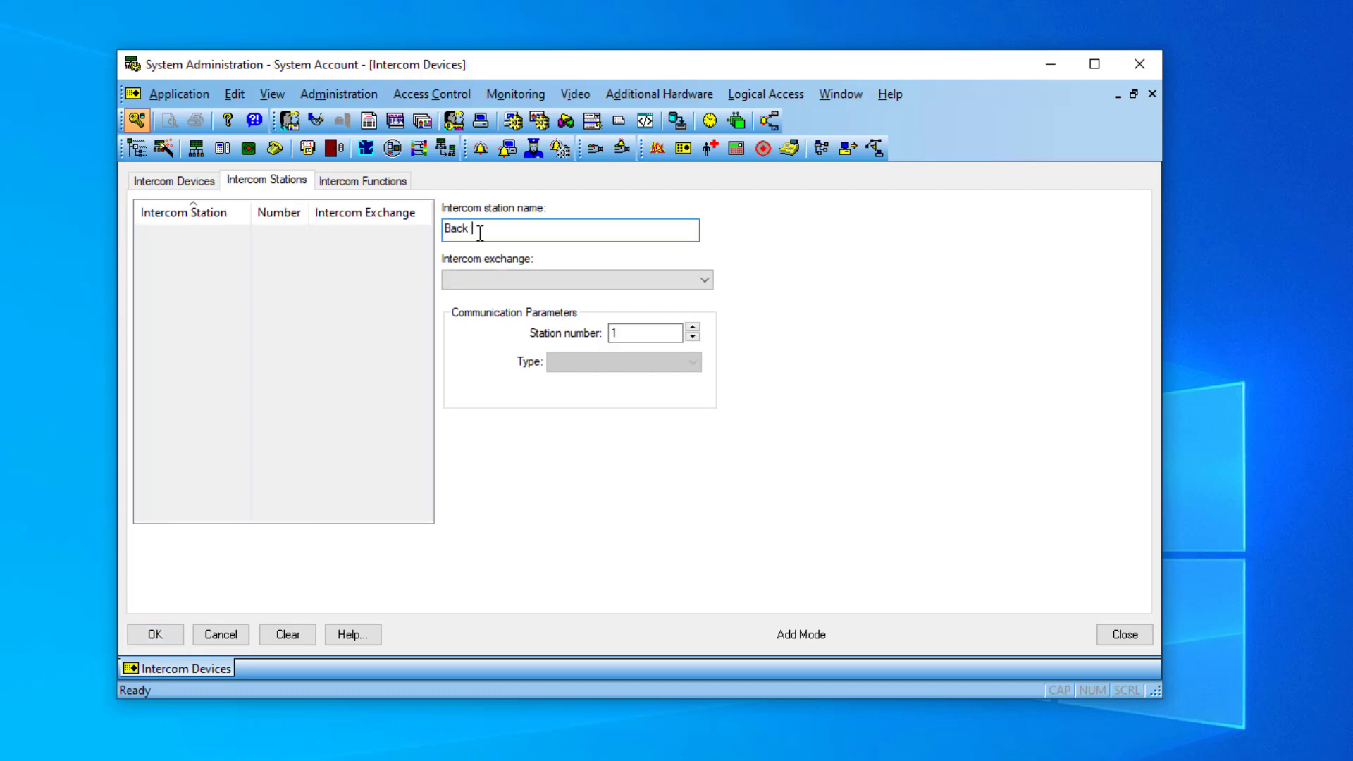
{"action": "left_click", "coordinate": [492, 279]}
{"action": "left_click", "coordinate": [492, 297]}
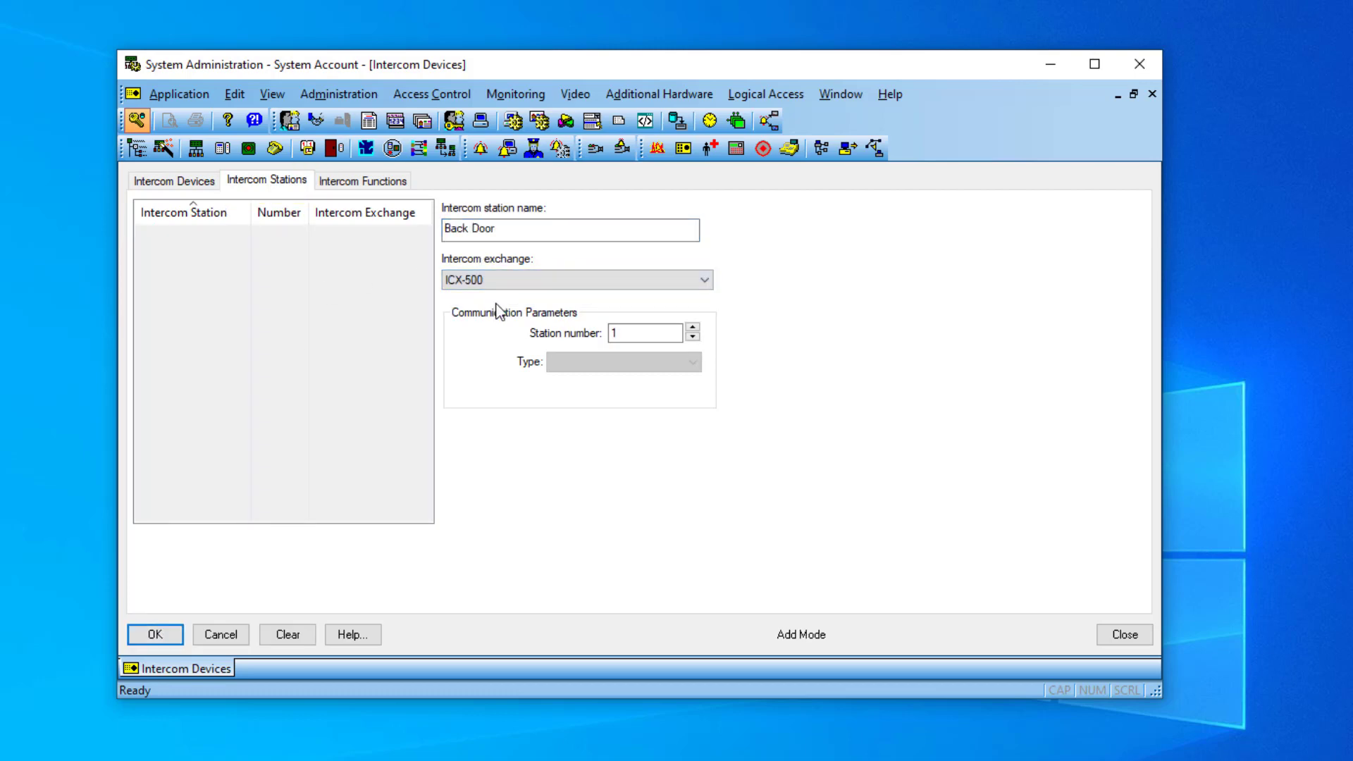
{"action": "double_click", "coordinate": [635, 331]}
{"action": "type", "text": "142"}
{"action": "left_click", "coordinate": [154, 637]}
Step: Add the Main Gate station with number 113
{"action": "left_click", "coordinate": [152, 634]}
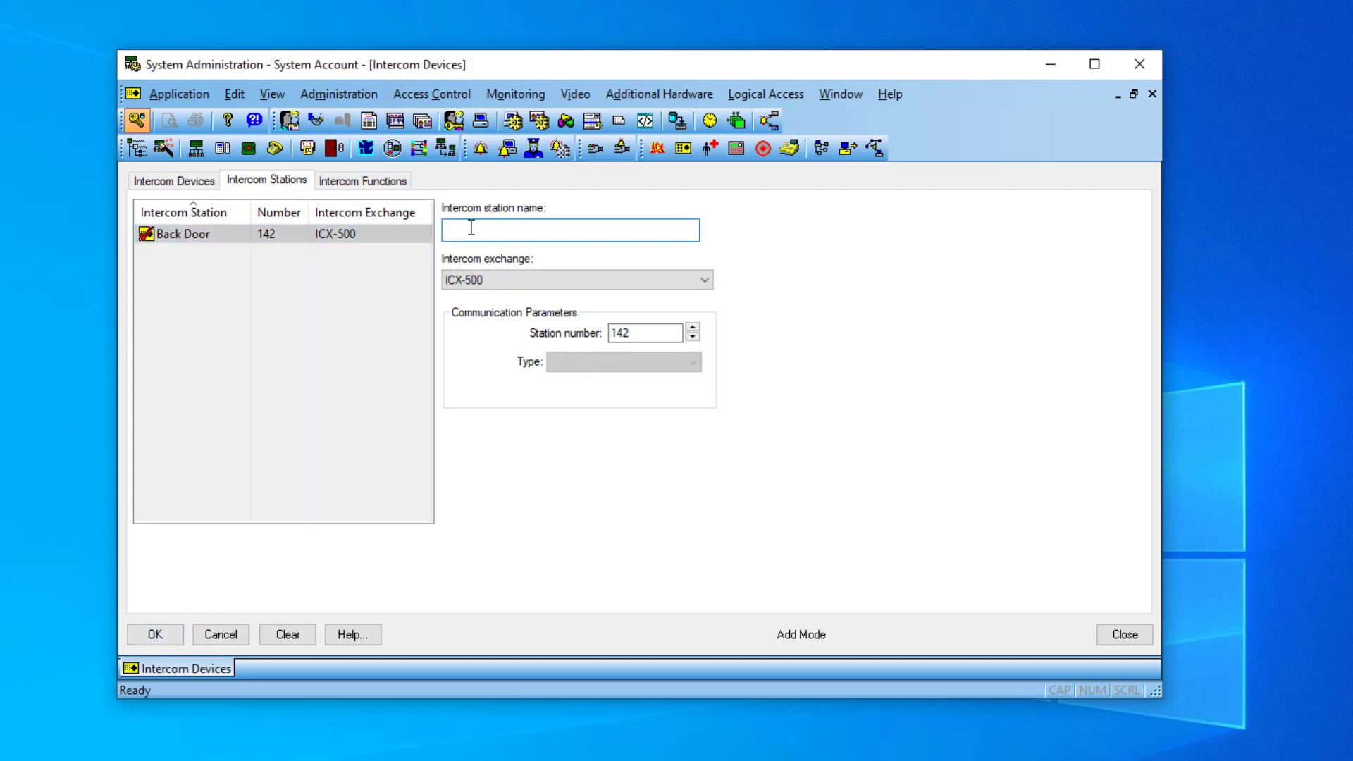
{"action": "type", "text": "Main Gate"}
{"action": "key", "text": "Tab"}
{"action": "key", "text": "Tab"}
{"action": "type", "text": "113"}
{"action": "left_click", "coordinate": [152, 633]}
Step: Add the Guard station with number 121
{"action": "left_click", "coordinate": [152, 634]}
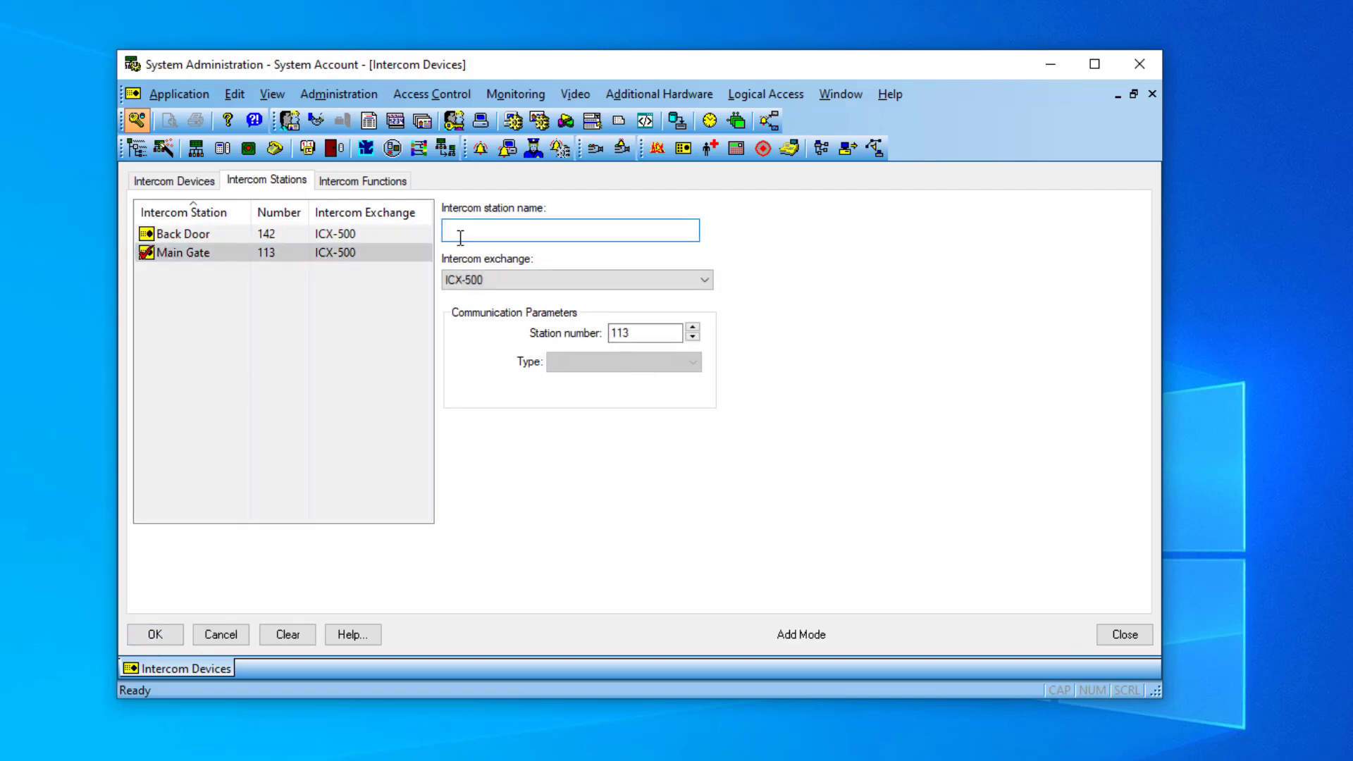
{"action": "left_click", "coordinate": [460, 238]}
{"action": "type", "text": "Guard"}
{"action": "key", "text": "Tab"}
{"action": "key", "text": "Tab"}
{"action": "type", "text": "121"}
{"action": "left_click", "coordinate": [152, 636]}
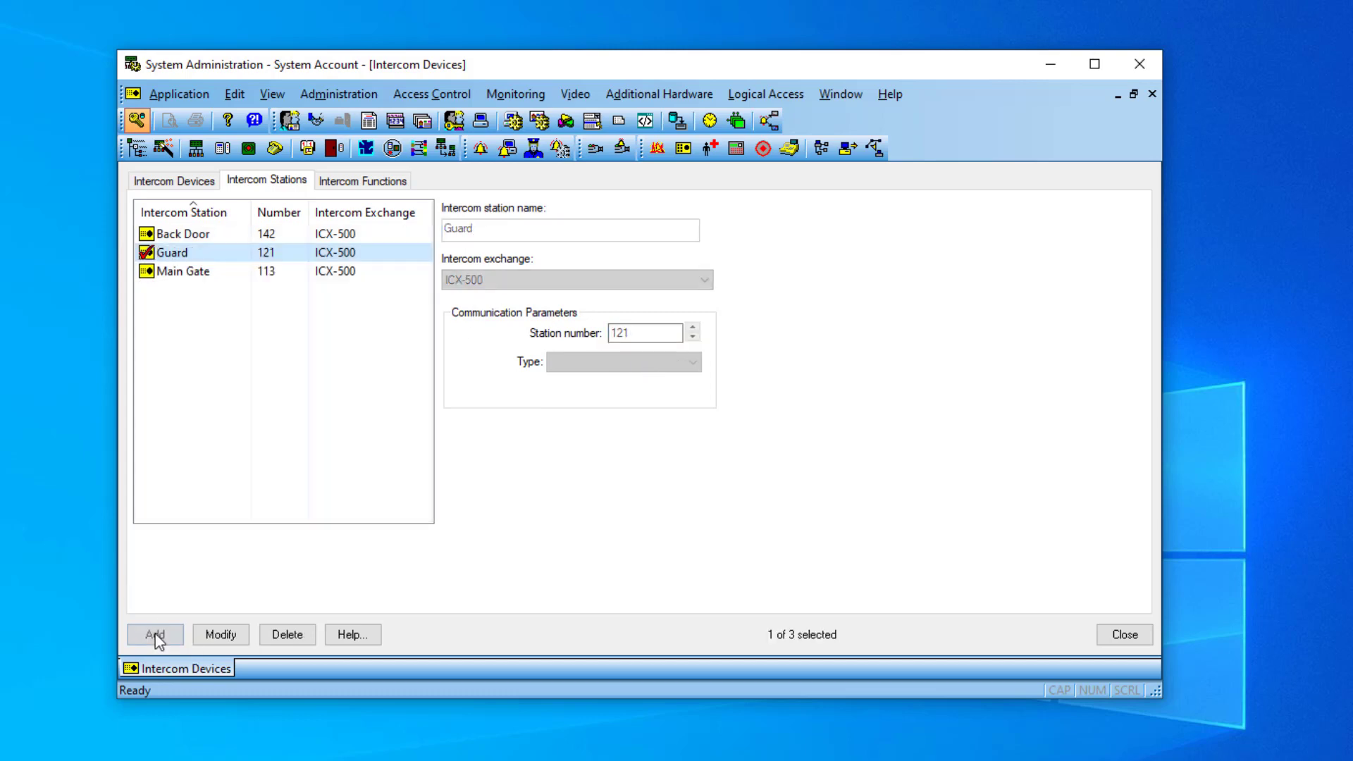
Step: Add the Reception station with number 106, capitalising the name's first letter
{"action": "left_click", "coordinate": [152, 635]}
{"action": "type", "text": "reception"}
{"action": "left_click", "coordinate": [449, 229]}
{"action": "key", "text": "BackSpace"}
{"action": "type", "text": "R"}
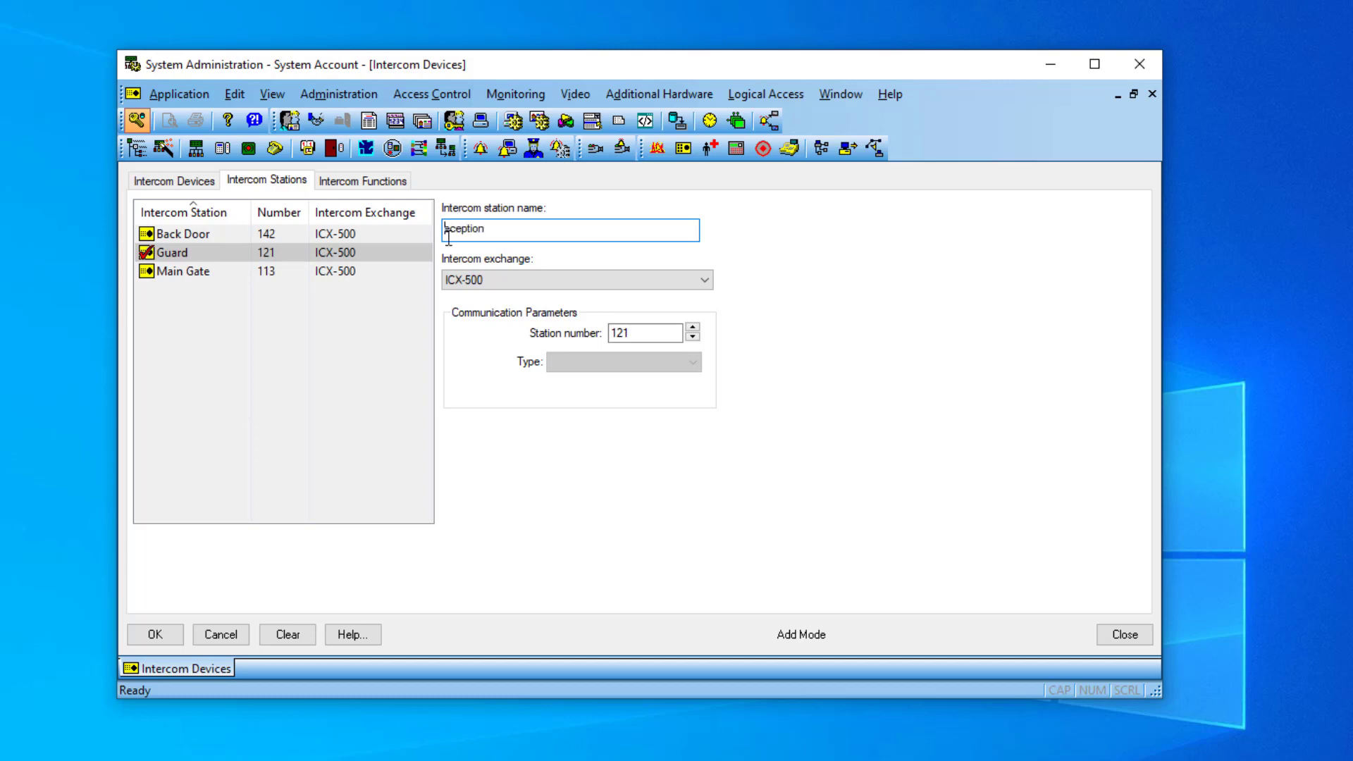
{"action": "key", "text": "Tab"}
{"action": "type", "text": "106"}
{"action": "left_click", "coordinate": [155, 636]}
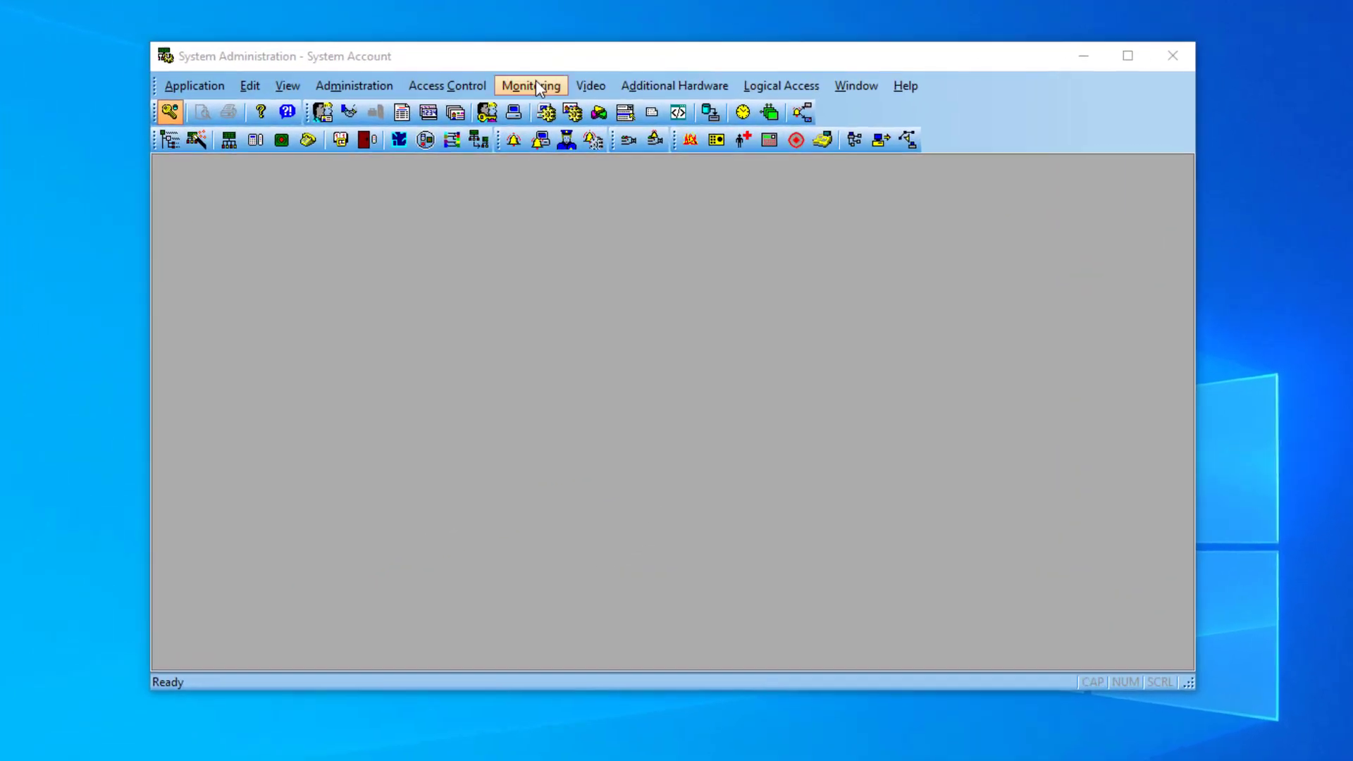
Step: Assign workstation CSNVM13 to monitor Default Zone, placing operator calls from the Guard station
{"action": "left_click", "coordinate": [535, 85]}
{"action": "left_click", "coordinate": [541, 146]}
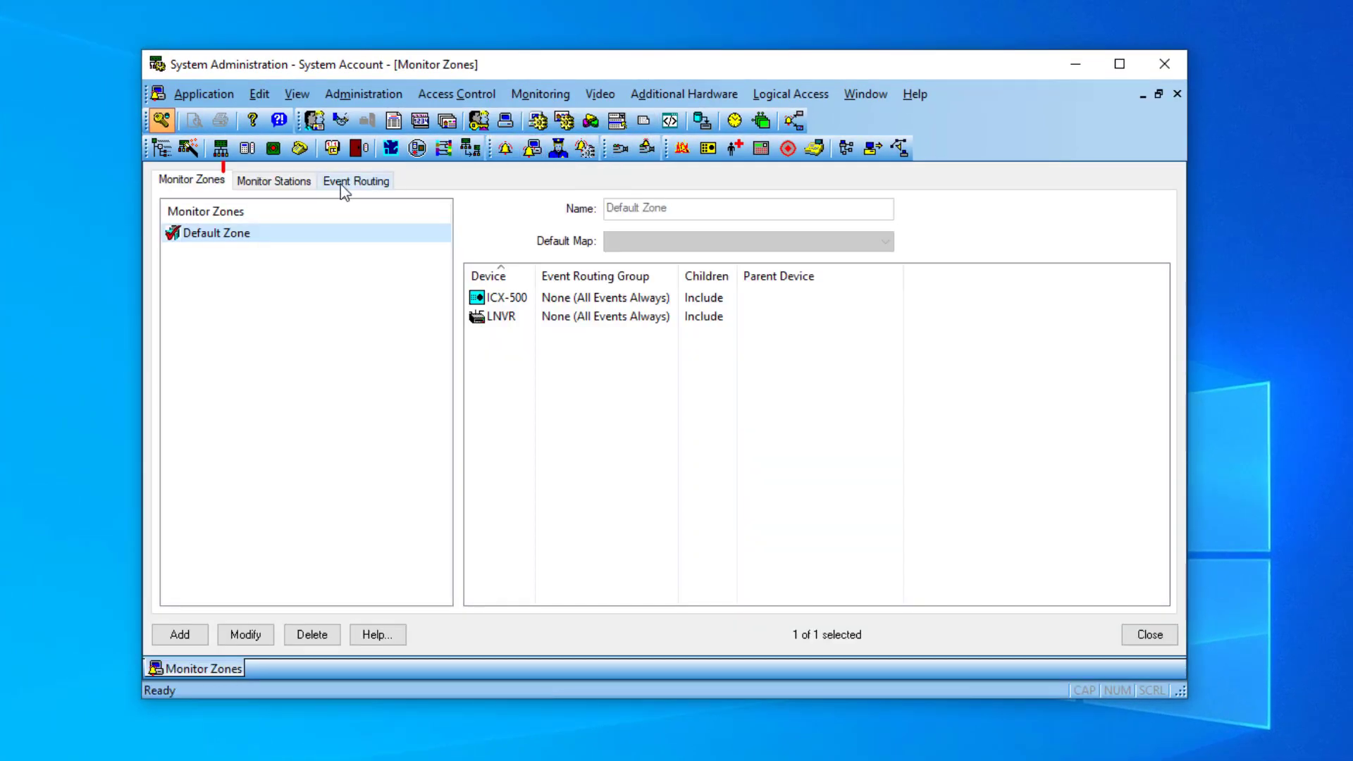
{"action": "left_click", "coordinate": [264, 183]}
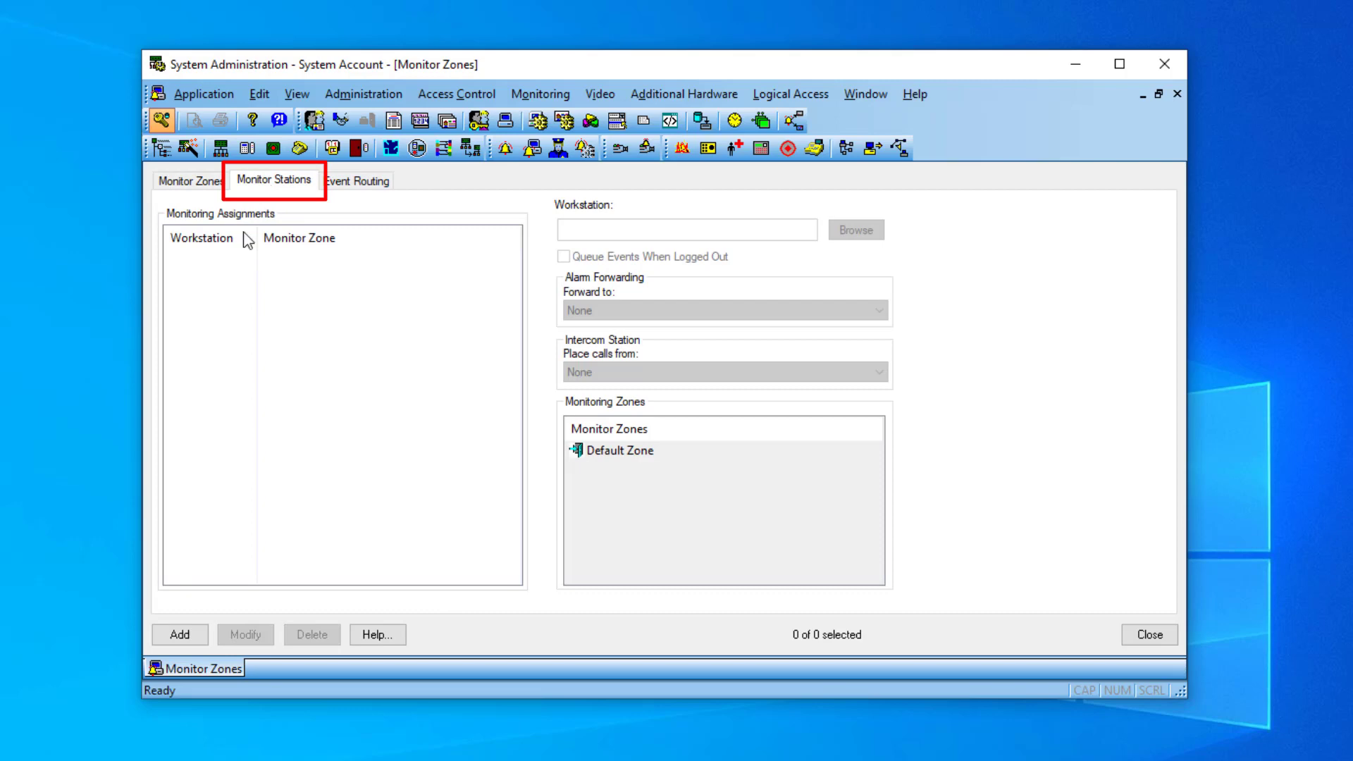
{"action": "left_click", "coordinate": [180, 633]}
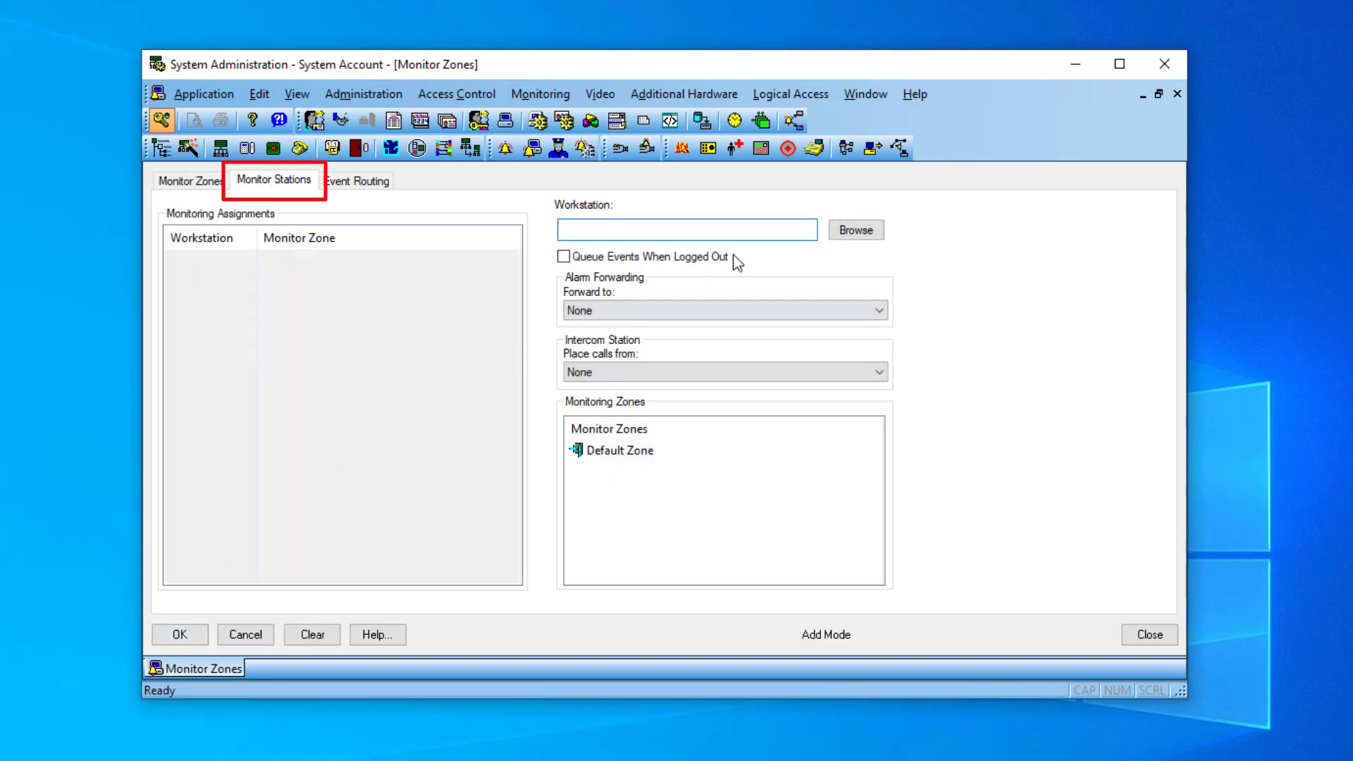
{"action": "left_click", "coordinate": [857, 236]}
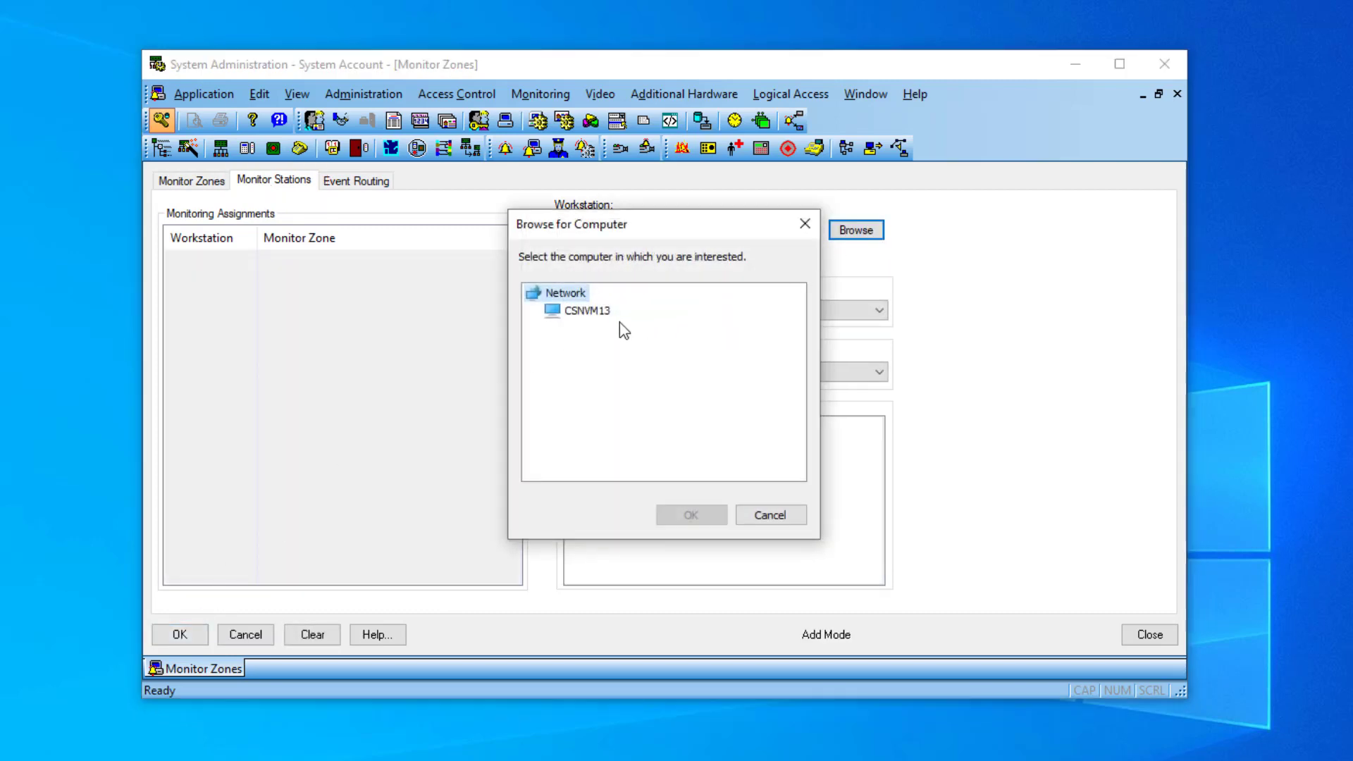
{"action": "left_click", "coordinate": [594, 310]}
{"action": "left_click", "coordinate": [681, 515]}
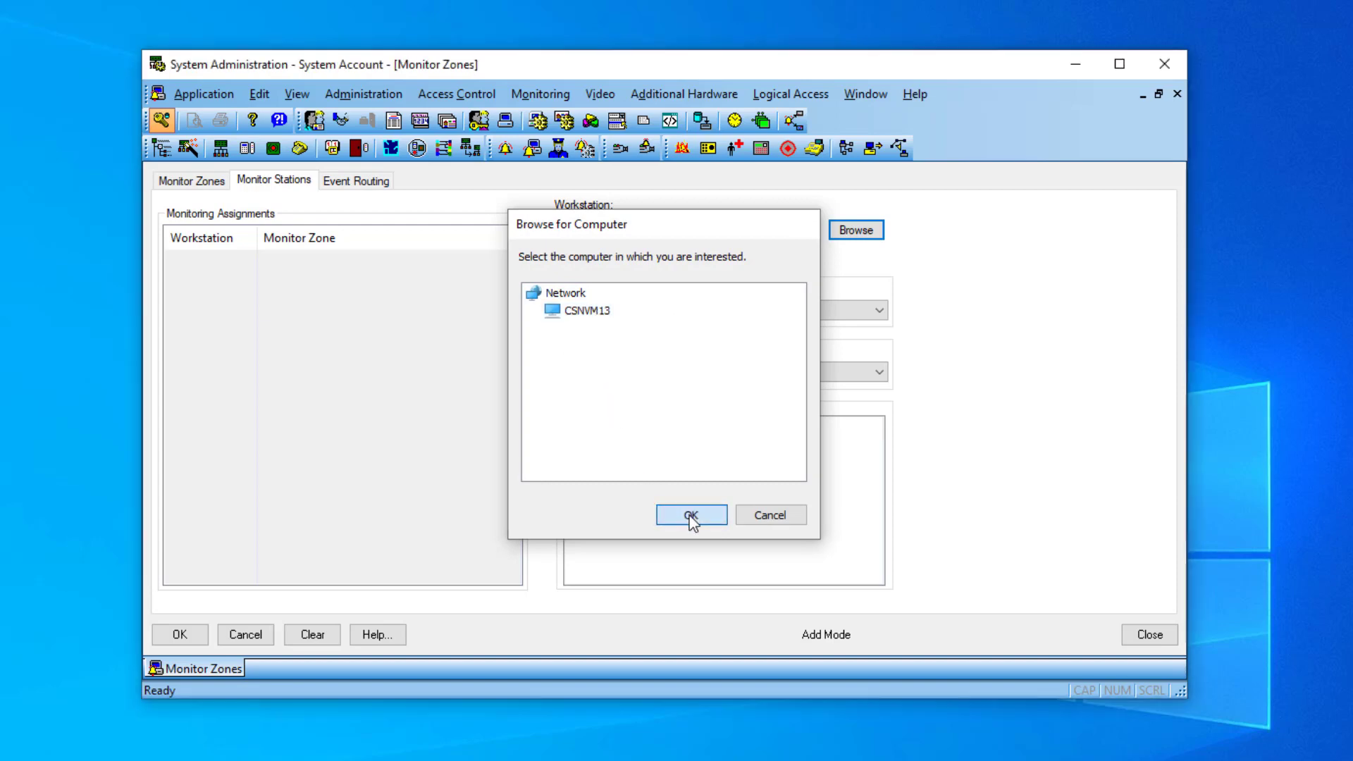
{"action": "left_click", "coordinate": [626, 374]}
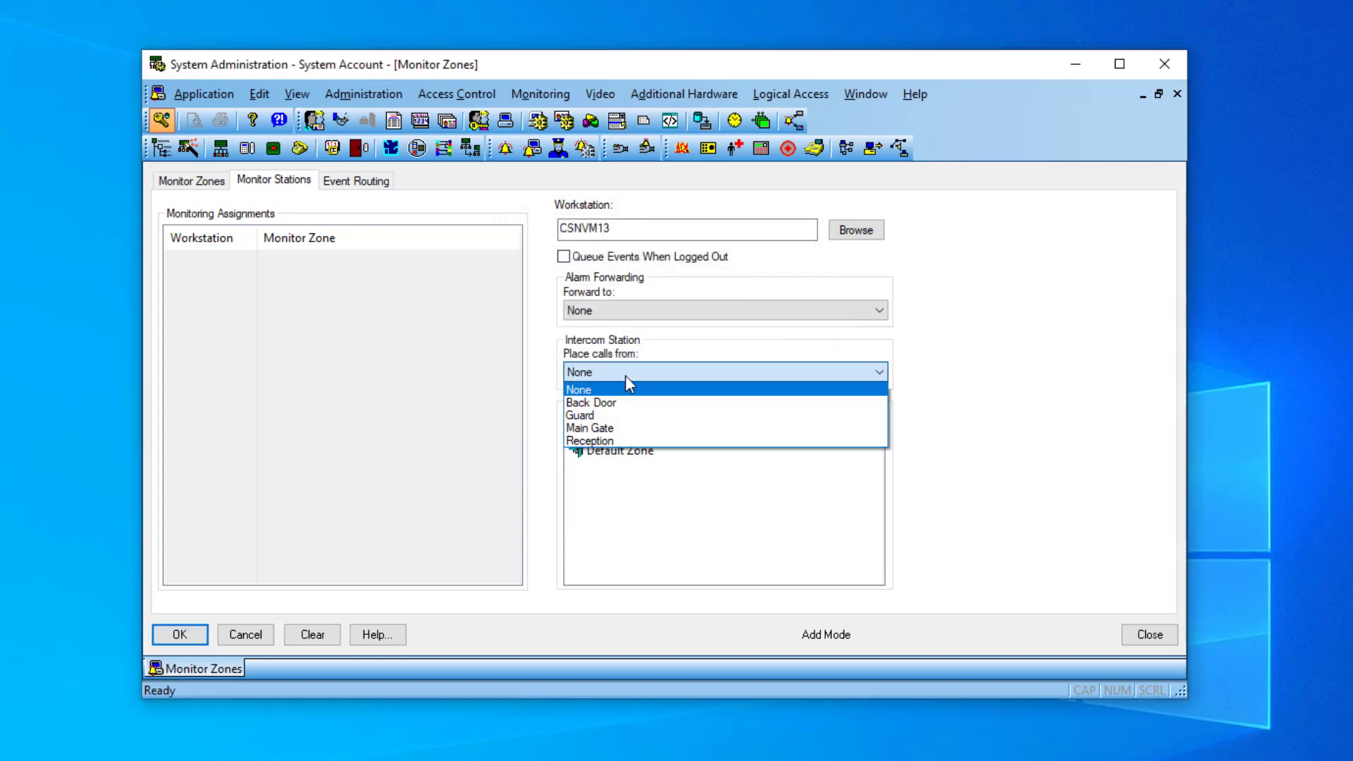
{"action": "left_click", "coordinate": [615, 415]}
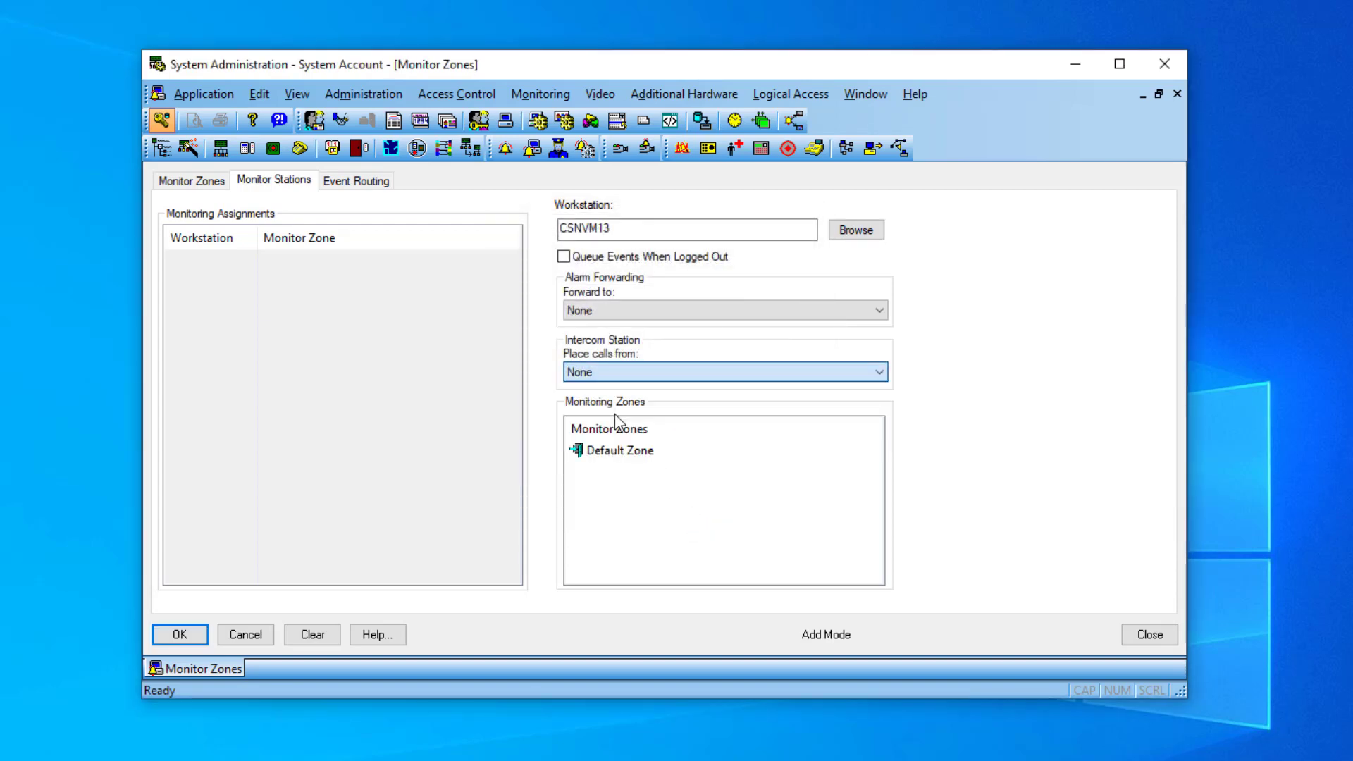
{"action": "left_click", "coordinate": [577, 452]}
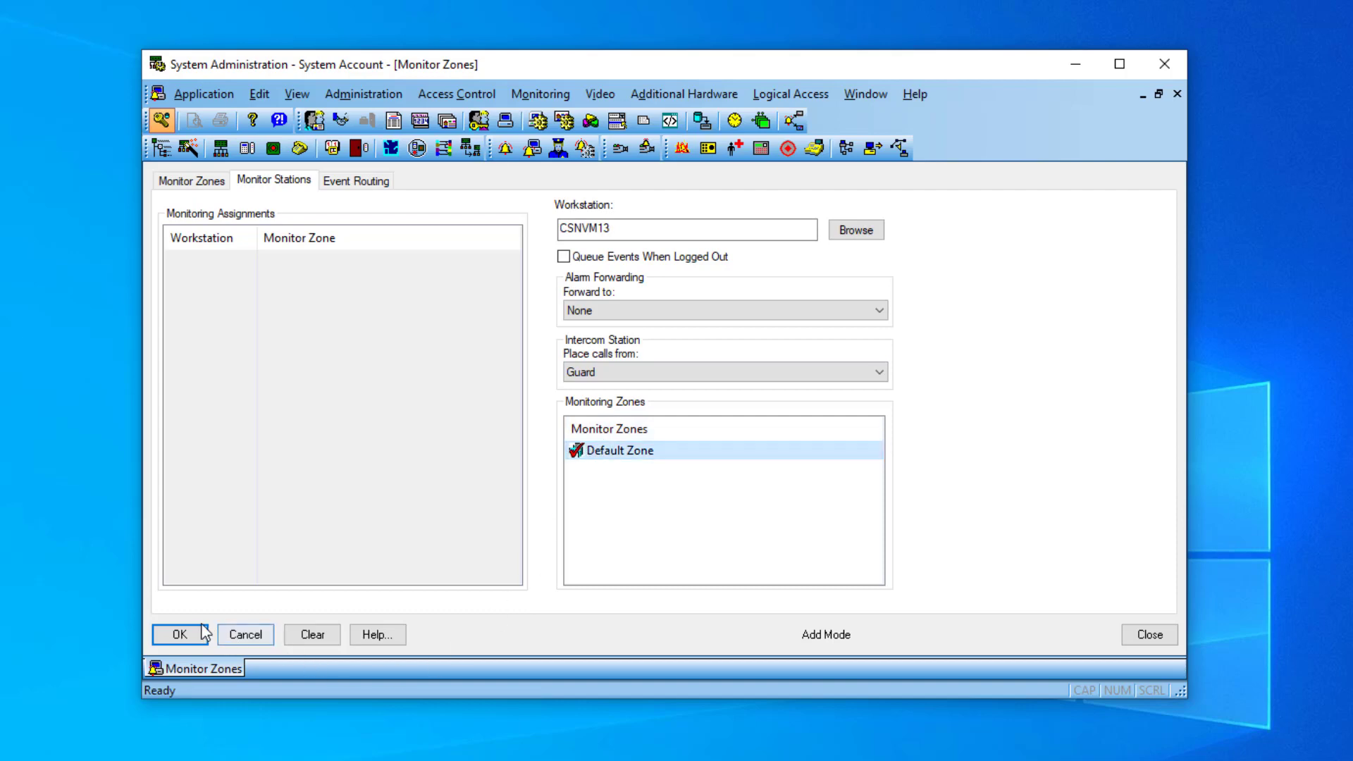
{"action": "left_click", "coordinate": [180, 635]}
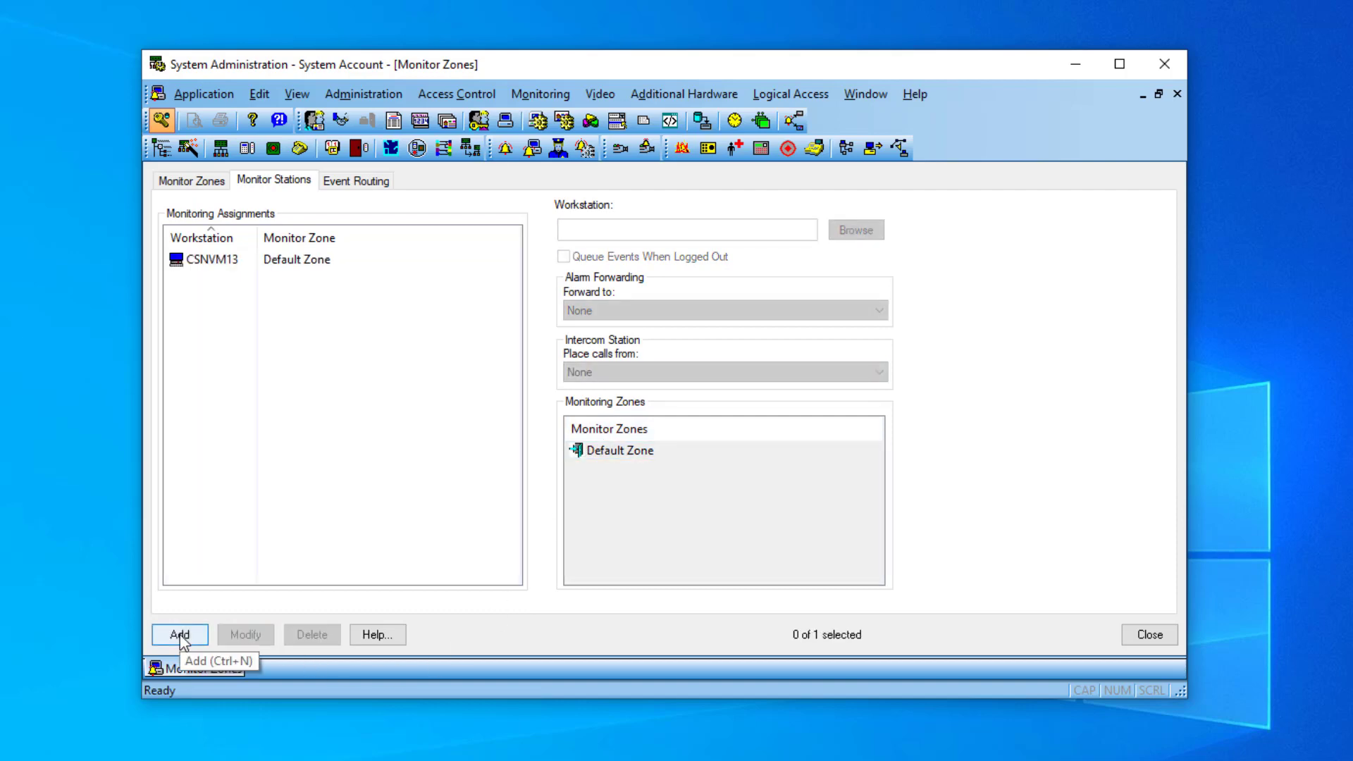
Step: Set Default Zone's default map to Floor 1, save it, and close Monitor Zones
{"action": "left_click", "coordinate": [180, 181]}
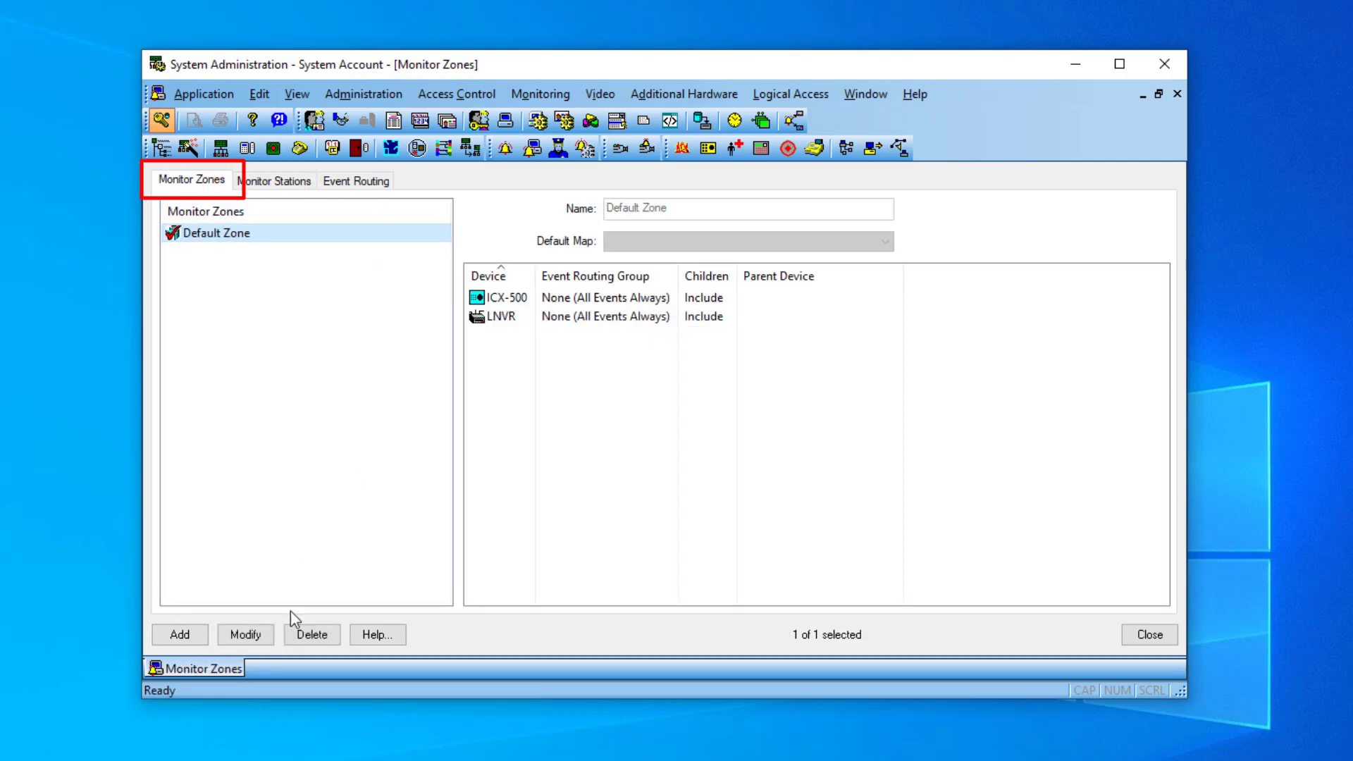
{"action": "left_click", "coordinate": [246, 634]}
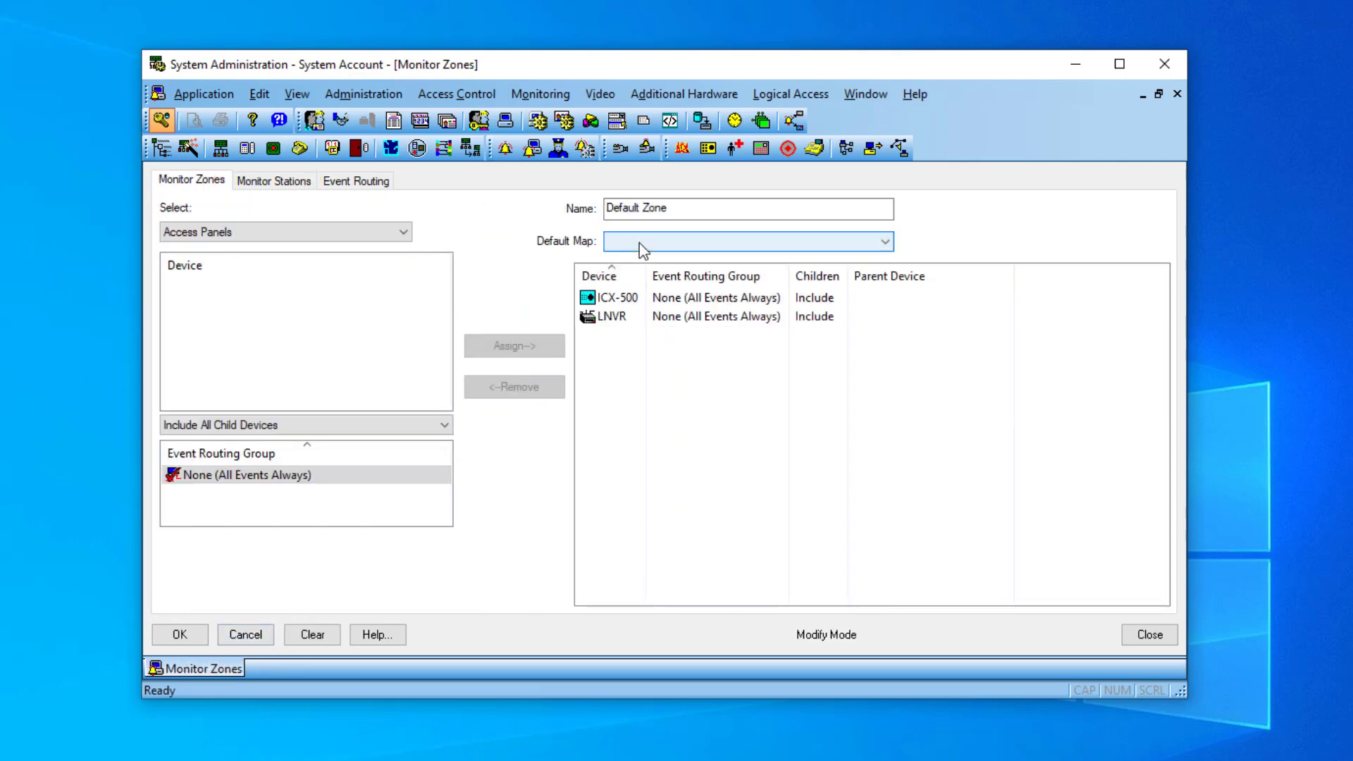
{"action": "left_click", "coordinate": [642, 247]}
{"action": "left_click", "coordinate": [621, 273]}
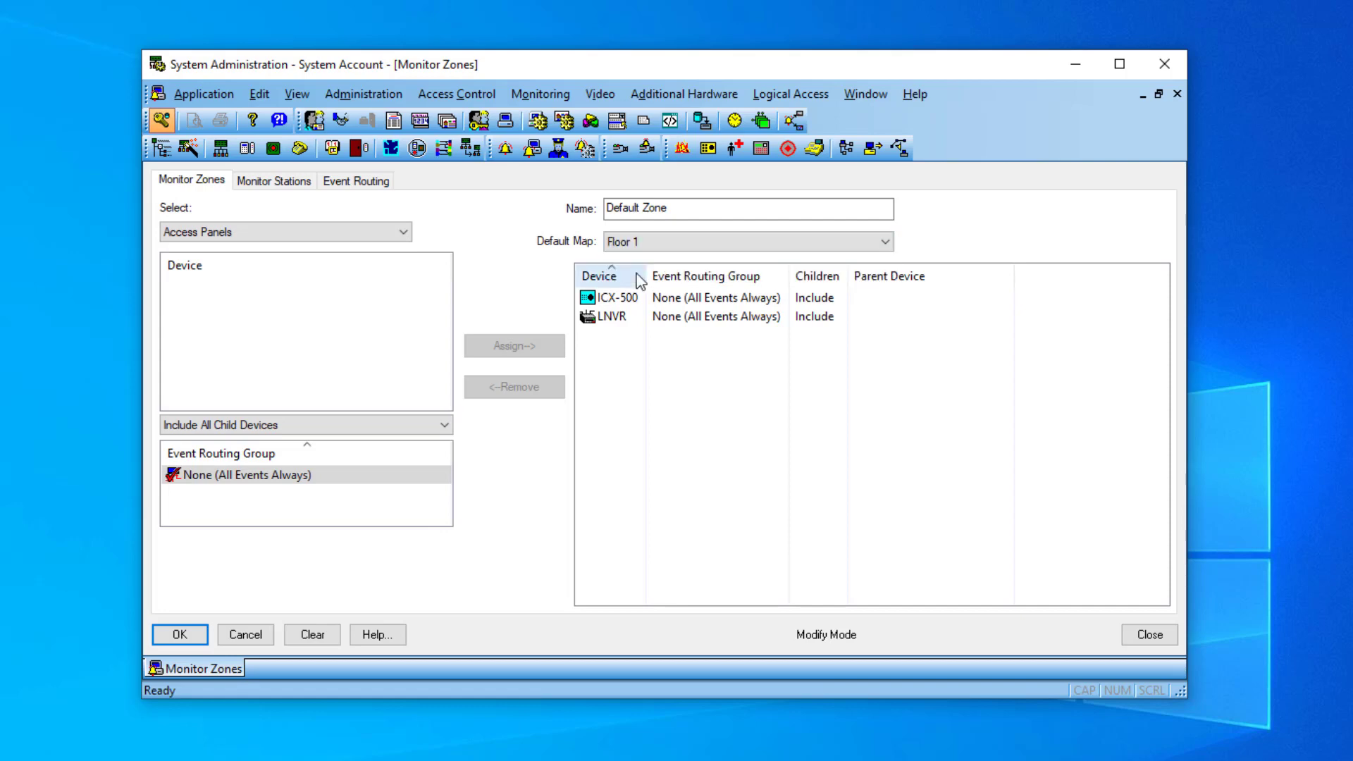
{"action": "left_click", "coordinate": [180, 635]}
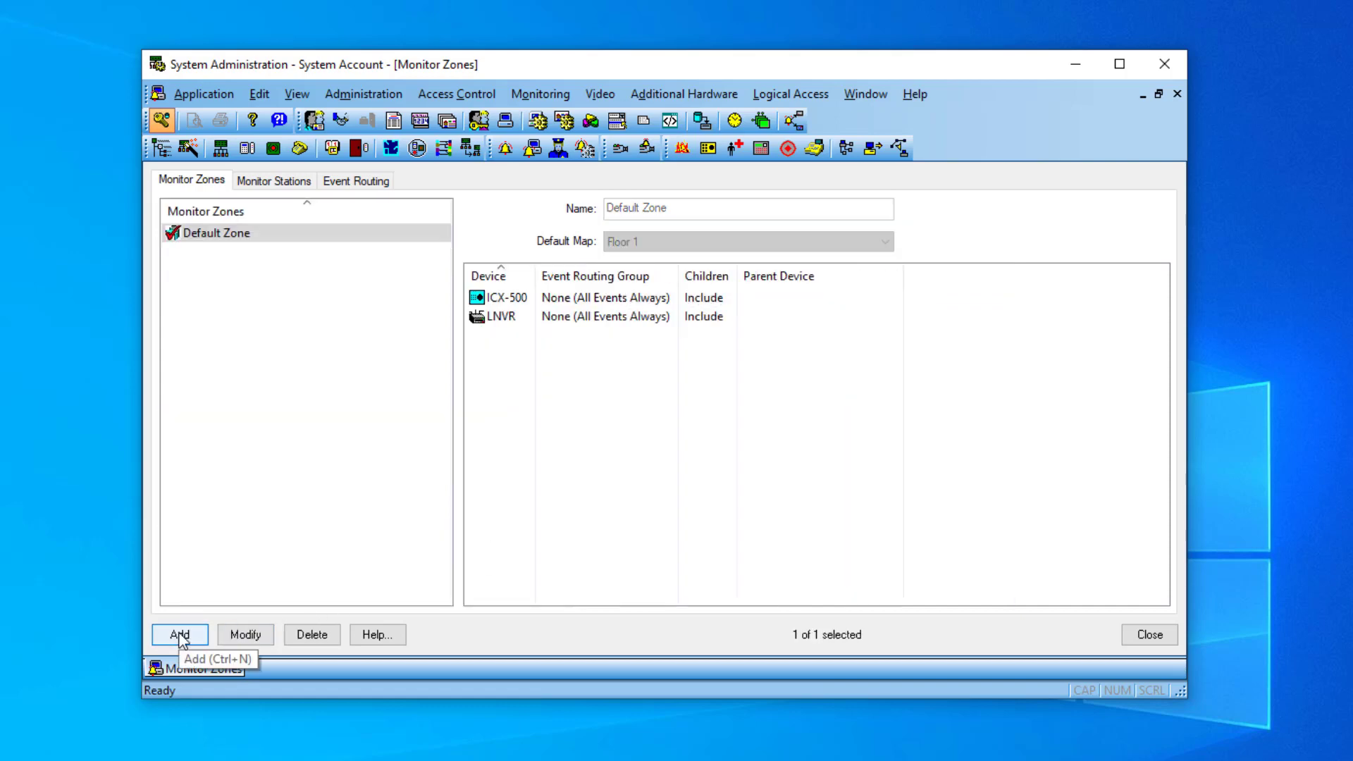
{"action": "left_click", "coordinate": [1143, 636]}
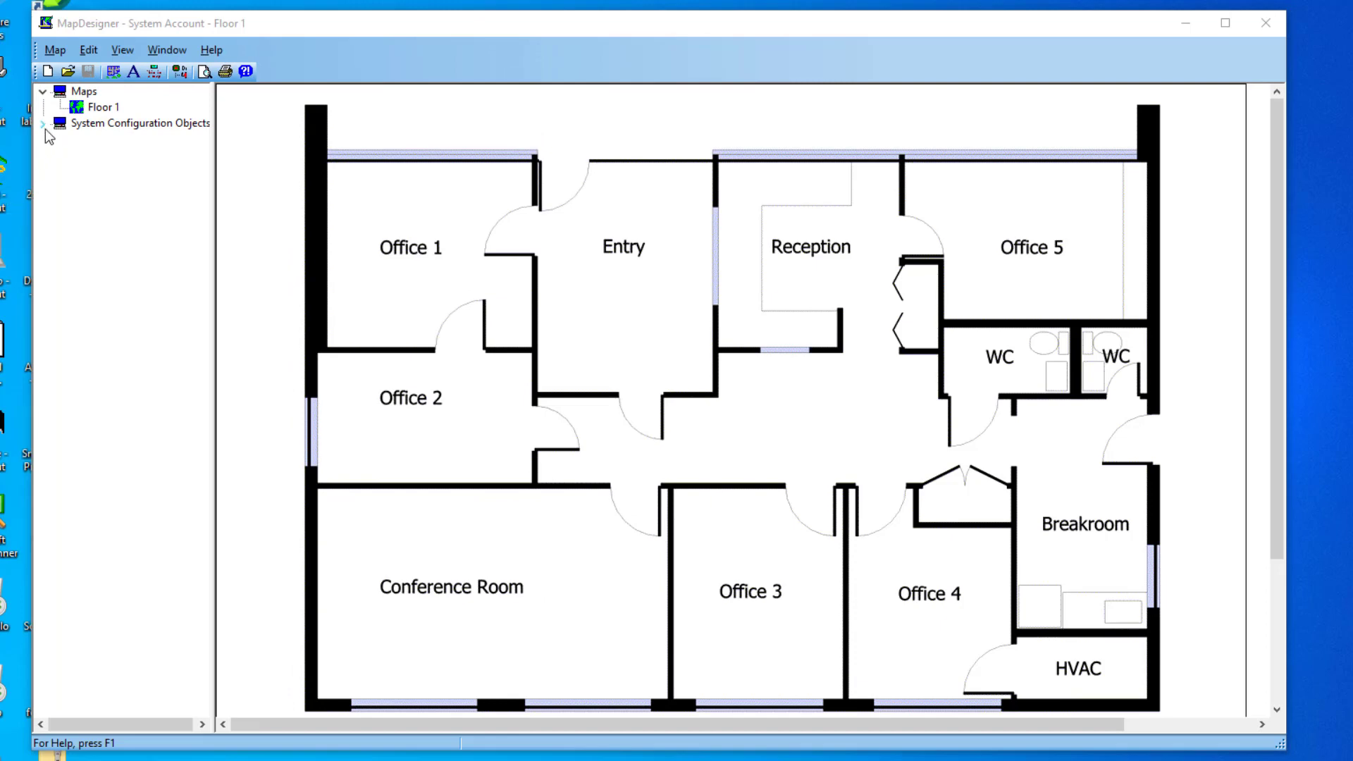
Step: Place Back Door by the Breakroom door, Guard in Office 3, Main Gate above Entry, Reception in Reception
{"action": "left_click", "coordinate": [44, 127]}
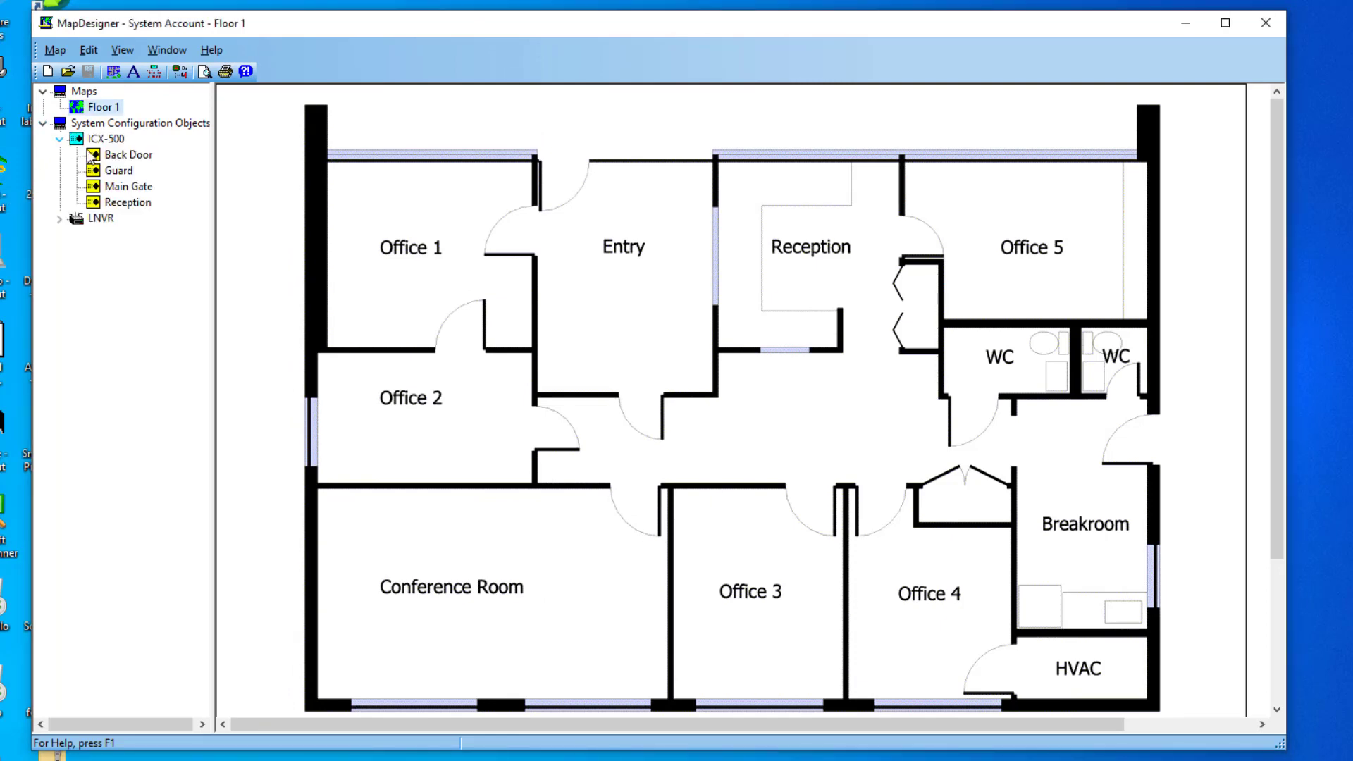
{"action": "left_click_drag", "start_coordinate": [120, 158], "coordinate": [1017, 433]}
{"action": "left_click_drag", "start_coordinate": [1190, 441], "coordinate": [1191, 441]}
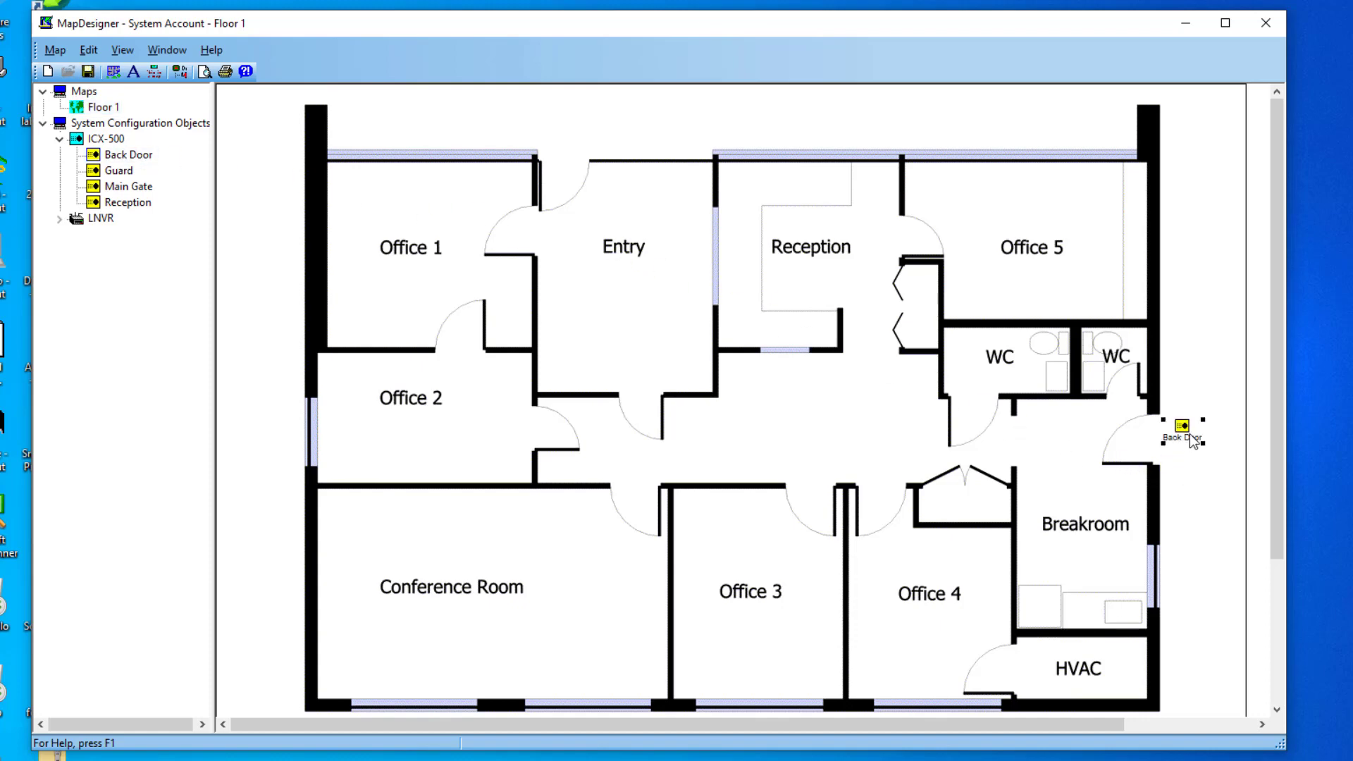
{"action": "left_click_drag", "start_coordinate": [114, 176], "coordinate": [727, 525]}
{"action": "left_click_drag", "start_coordinate": [122, 186], "coordinate": [540, 159]}
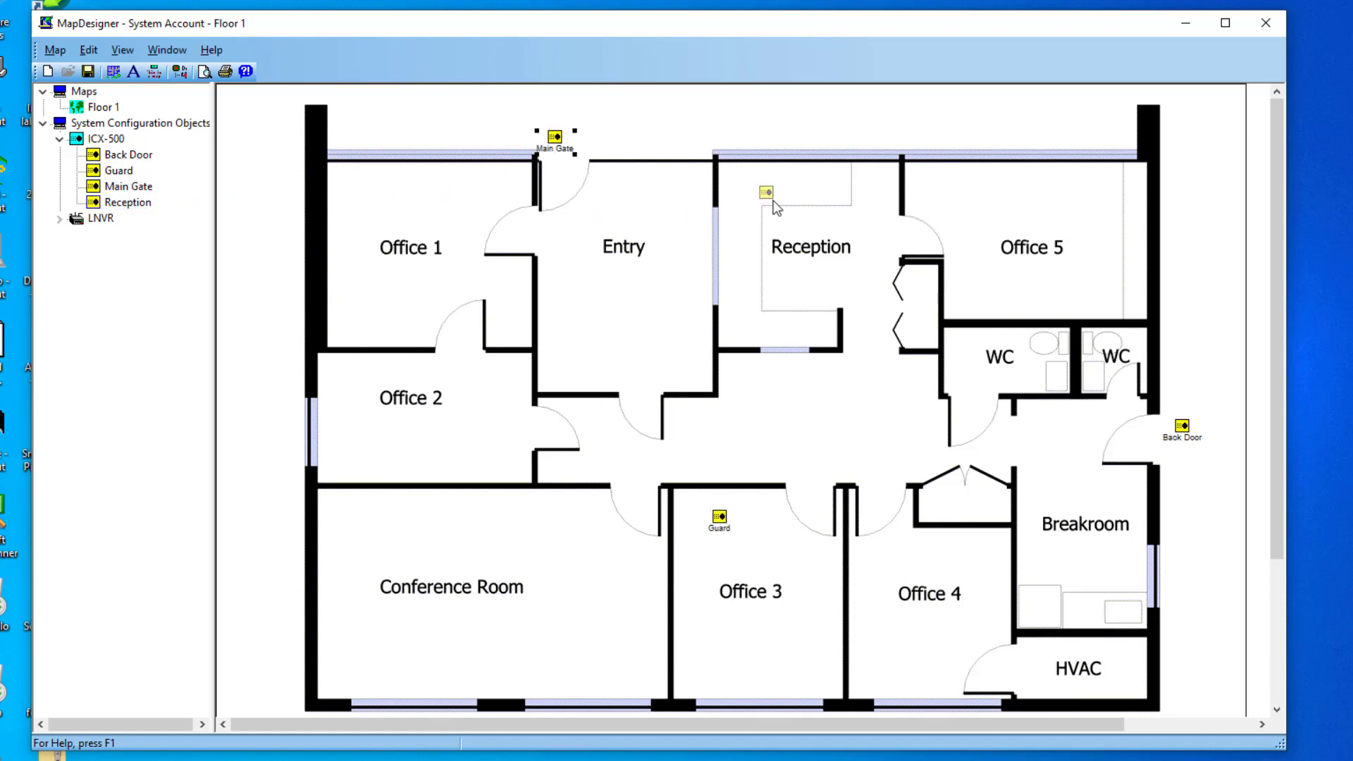
{"action": "left_click_drag", "start_coordinate": [765, 200], "coordinate": [766, 201]}
Step: Give the Main Gate and Reception icons the Intercom Station (Stock) icon group
{"action": "left_click_drag", "start_coordinate": [554, 138], "coordinate": [564, 131]}
{"action": "right_click", "coordinate": [564, 132]}
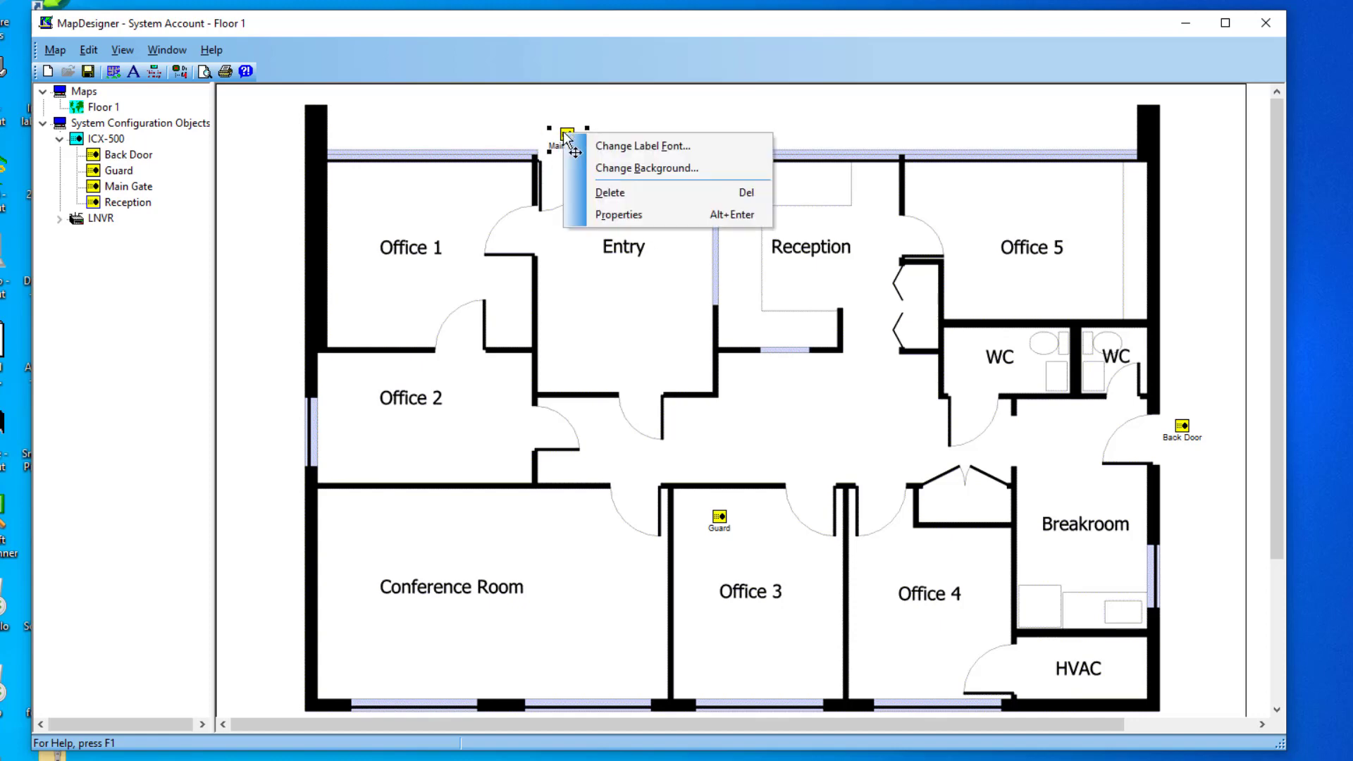
{"action": "left_click", "coordinate": [616, 213]}
{"action": "left_click", "coordinate": [489, 385]}
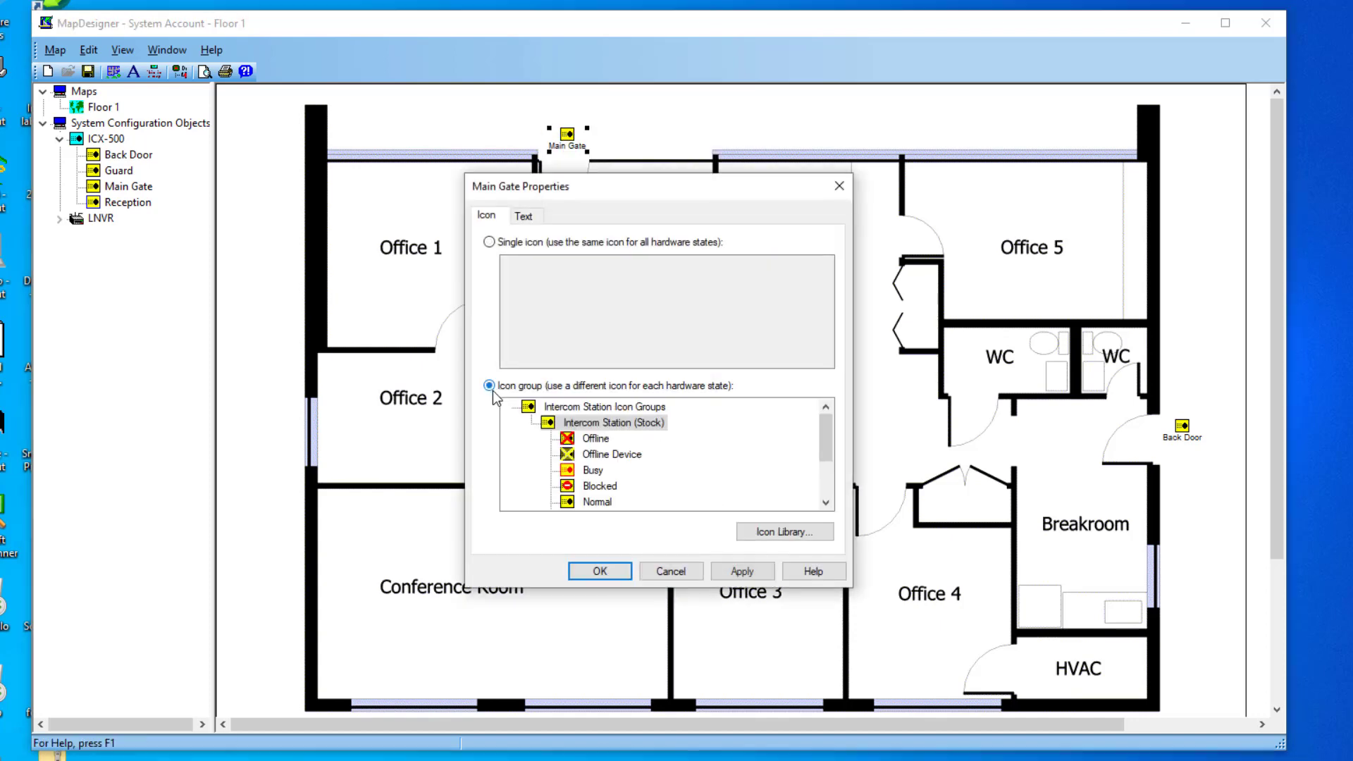
{"action": "left_click", "coordinate": [600, 572]}
{"action": "right_click", "coordinate": [753, 187]}
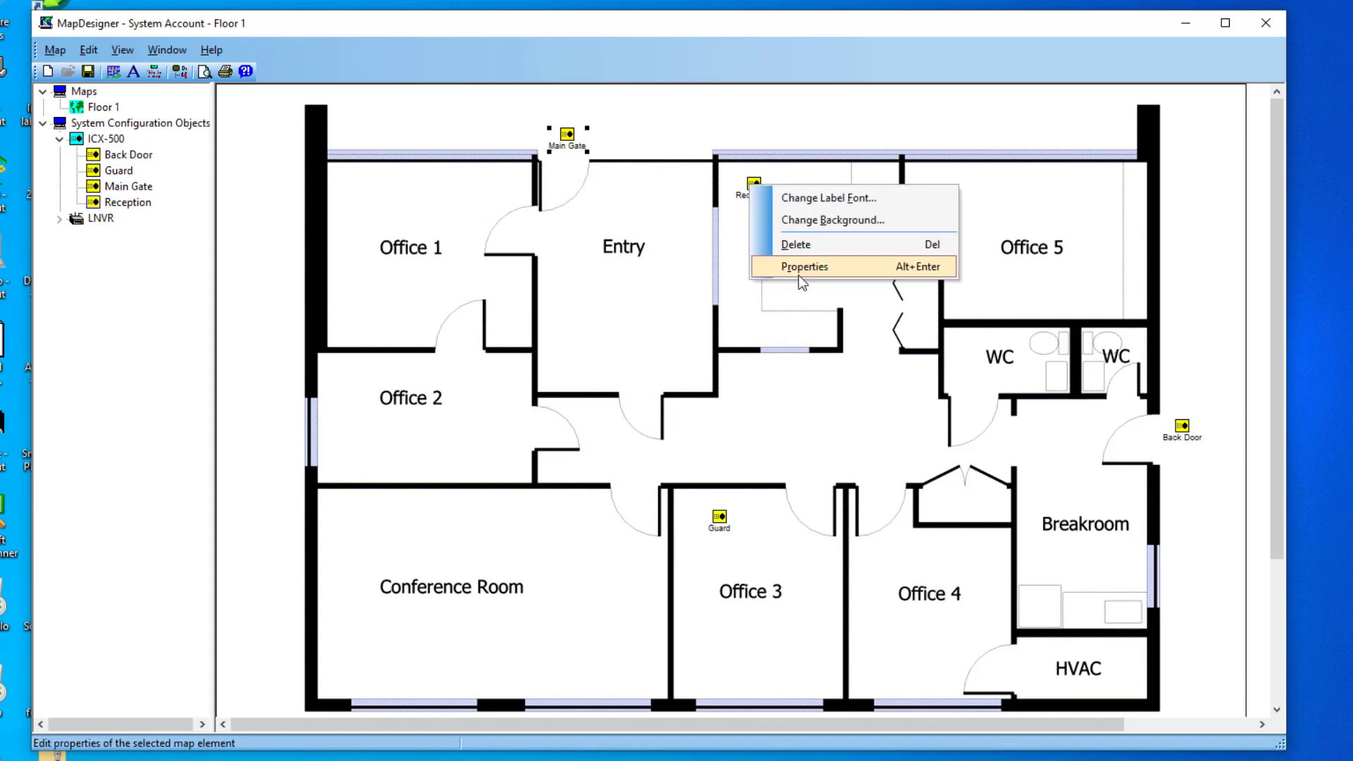
{"action": "left_click", "coordinate": [796, 274]}
{"action": "left_click", "coordinate": [489, 386]}
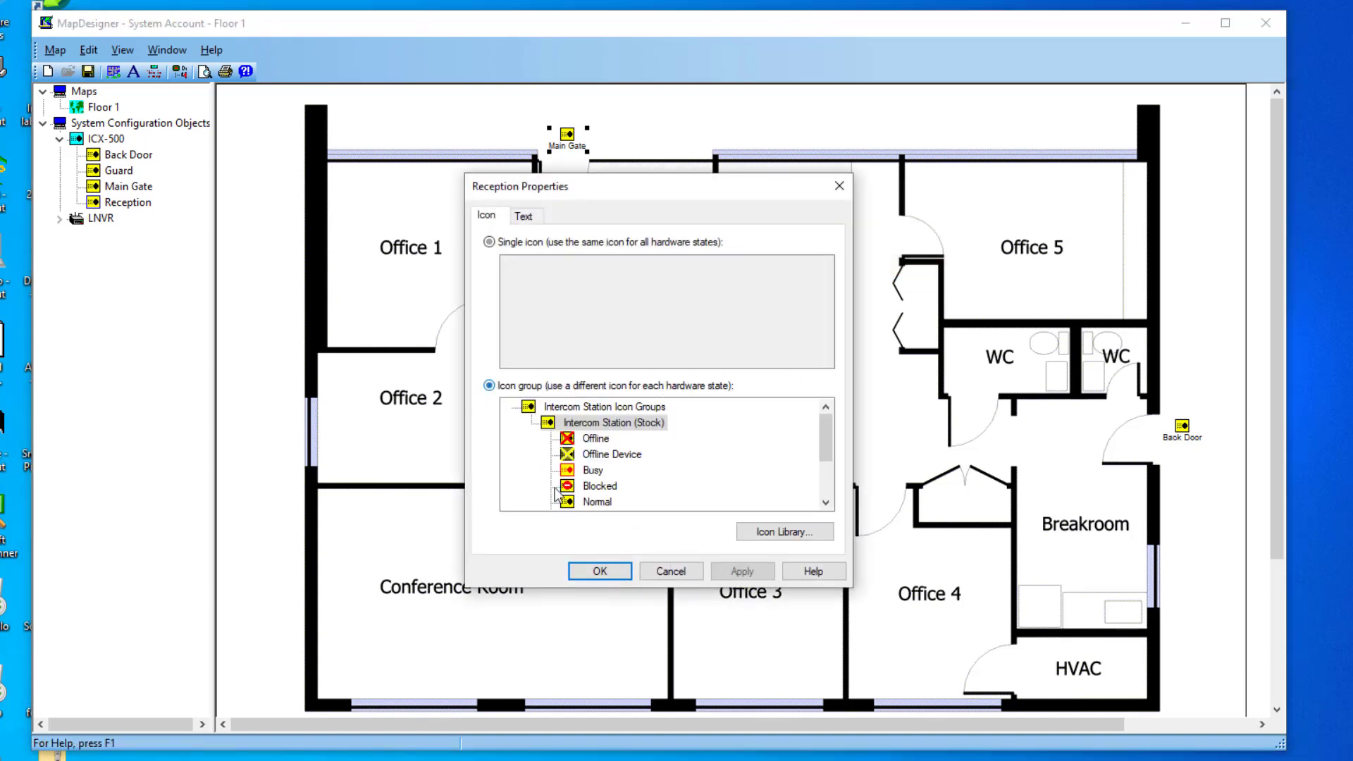
{"action": "left_click", "coordinate": [600, 571]}
Step: Give the Guard and Back Door icons the Intercom Station (Stock) icon group
{"action": "right_click", "coordinate": [720, 519]}
{"action": "left_click", "coordinate": [767, 590]}
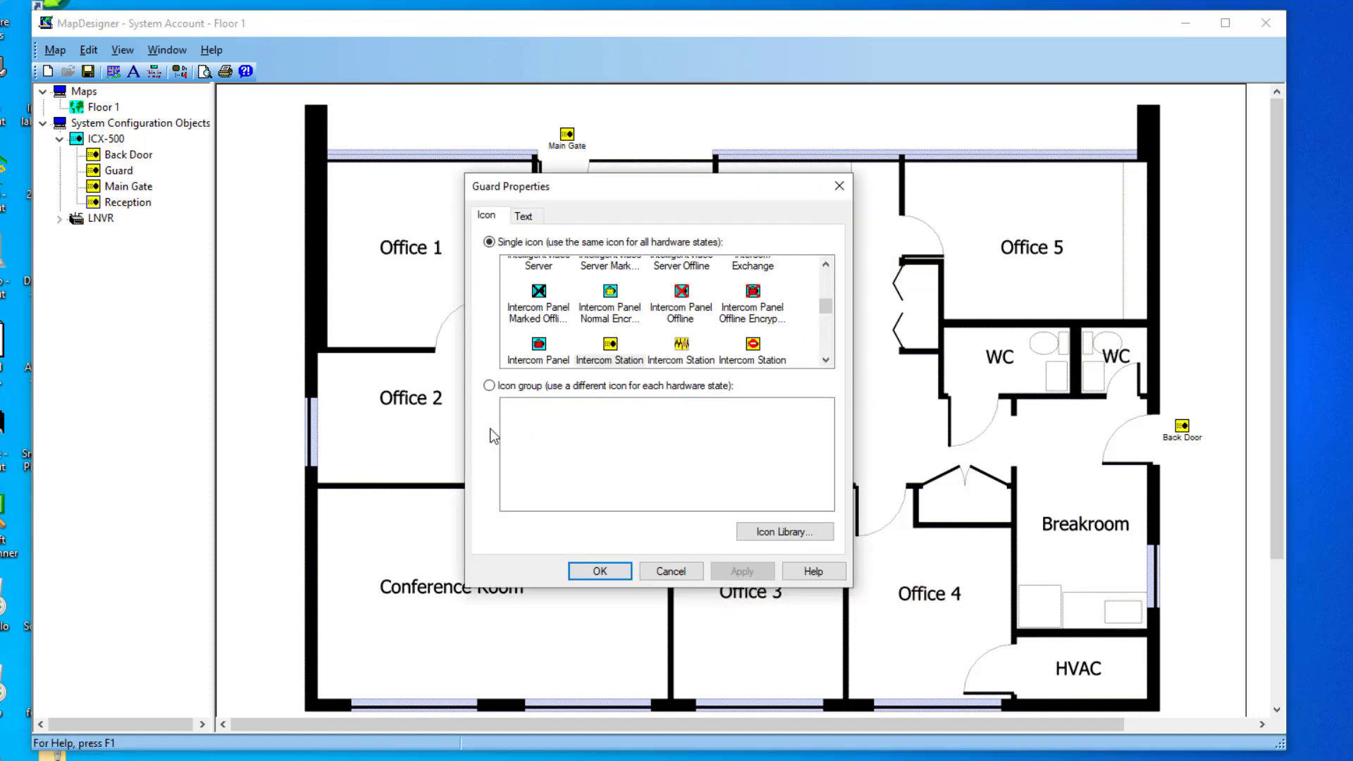
{"action": "left_click", "coordinate": [489, 386]}
{"action": "left_click", "coordinate": [600, 572]}
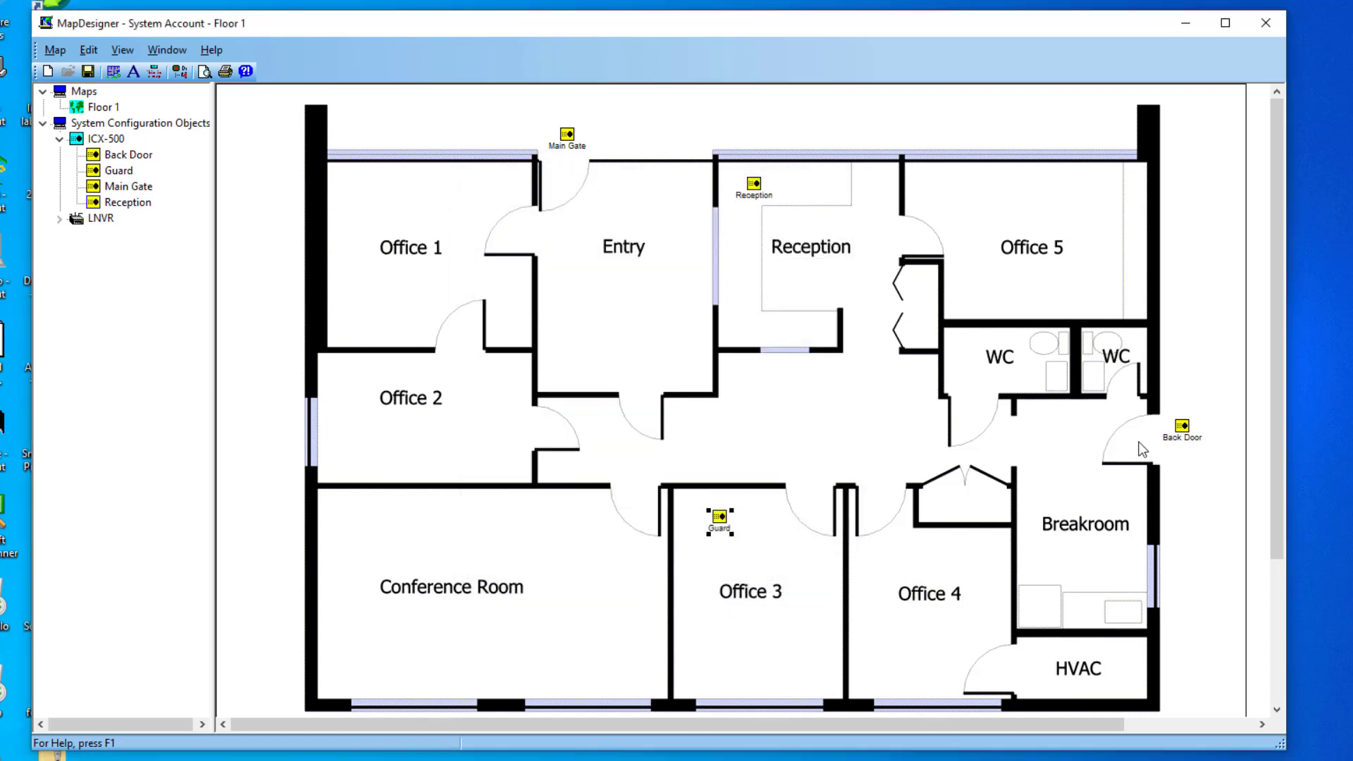
{"action": "right_click", "coordinate": [1183, 427]}
{"action": "left_click", "coordinate": [1234, 508]}
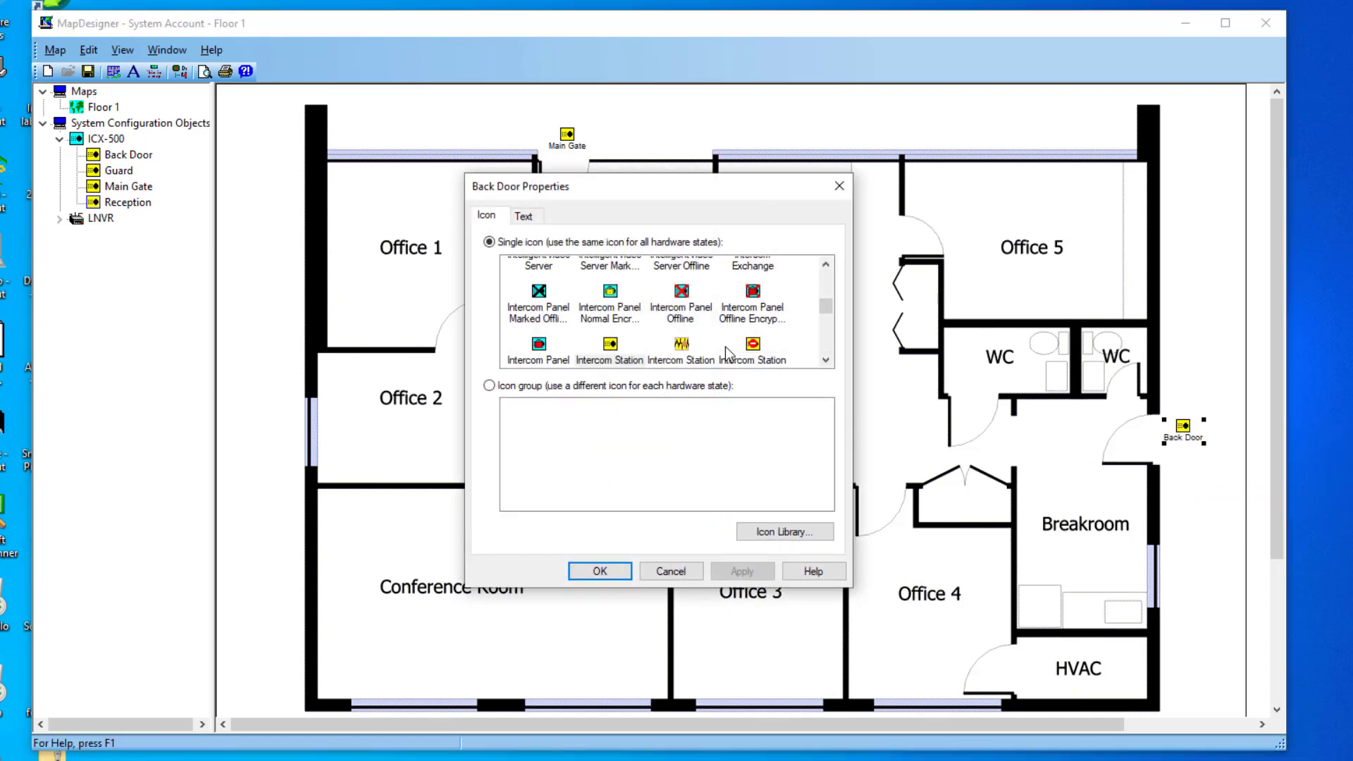
{"action": "left_click", "coordinate": [489, 386]}
{"action": "left_click", "coordinate": [600, 572]}
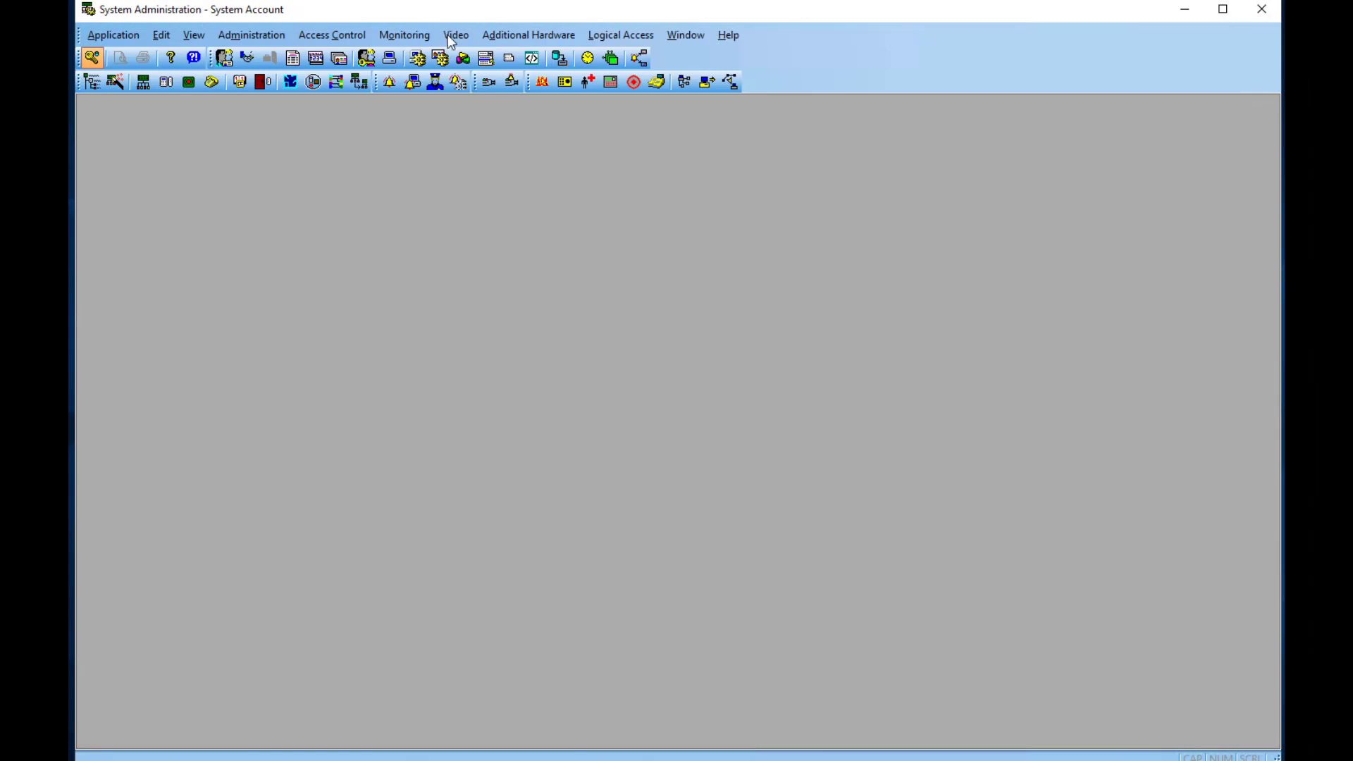
Step: Link the Back Door intercom station on ICX-500 to the LNVR Back door camera
{"action": "left_click", "coordinate": [450, 37]}
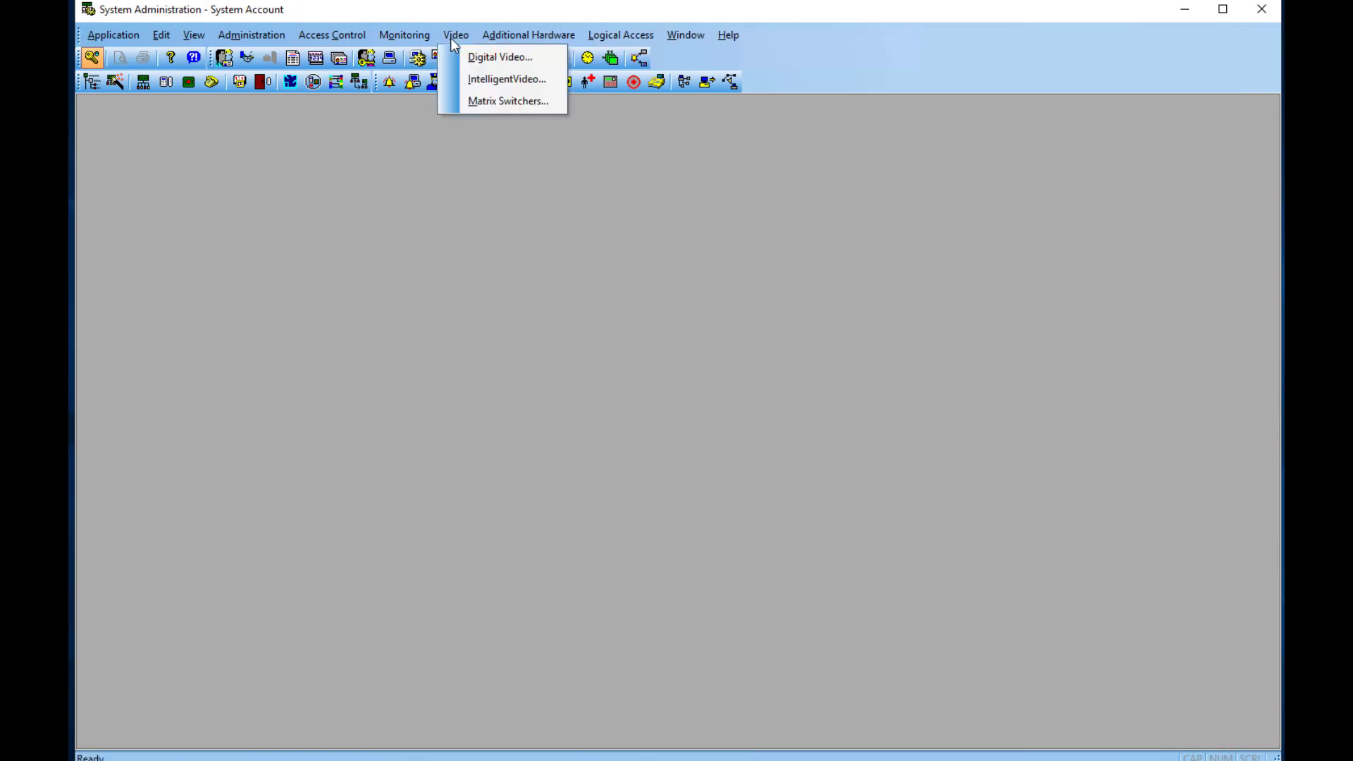
{"action": "left_click", "coordinate": [487, 62]}
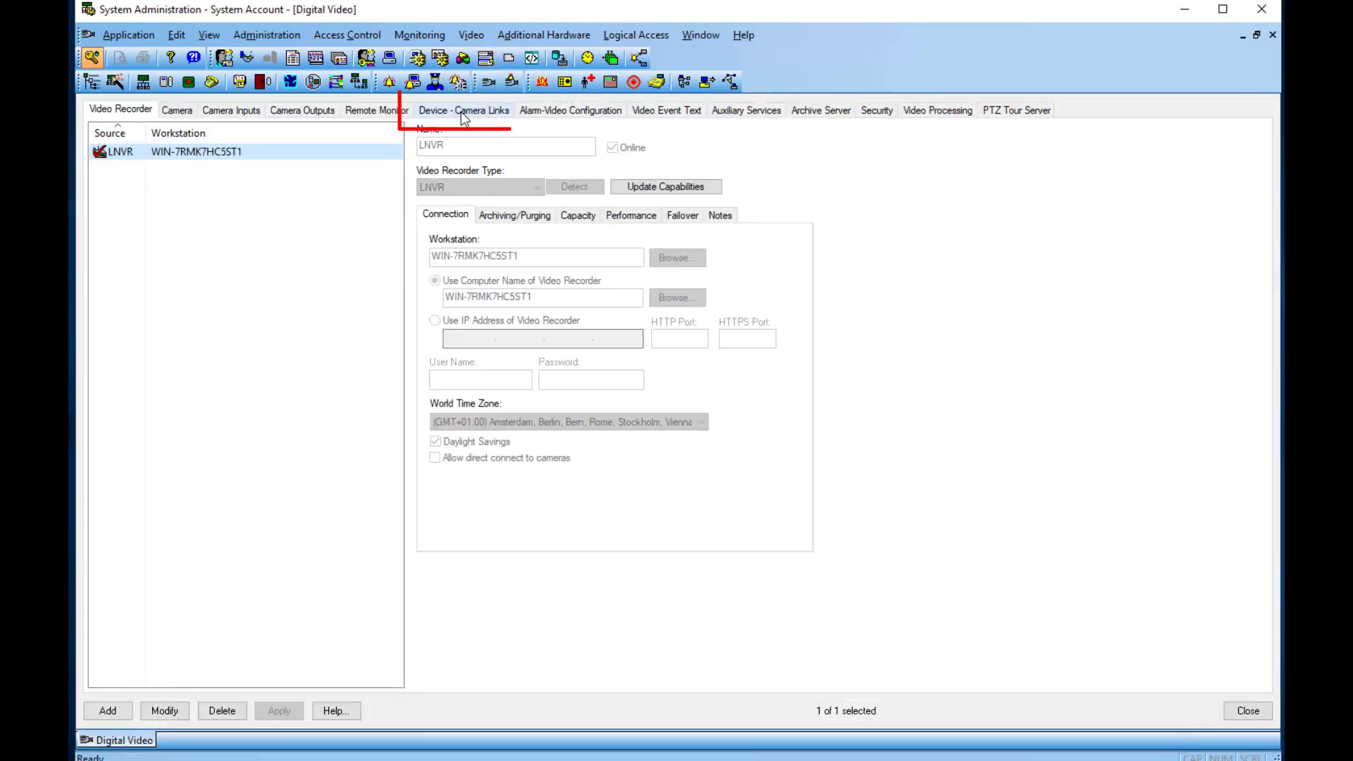
{"action": "left_click", "coordinate": [461, 113]}
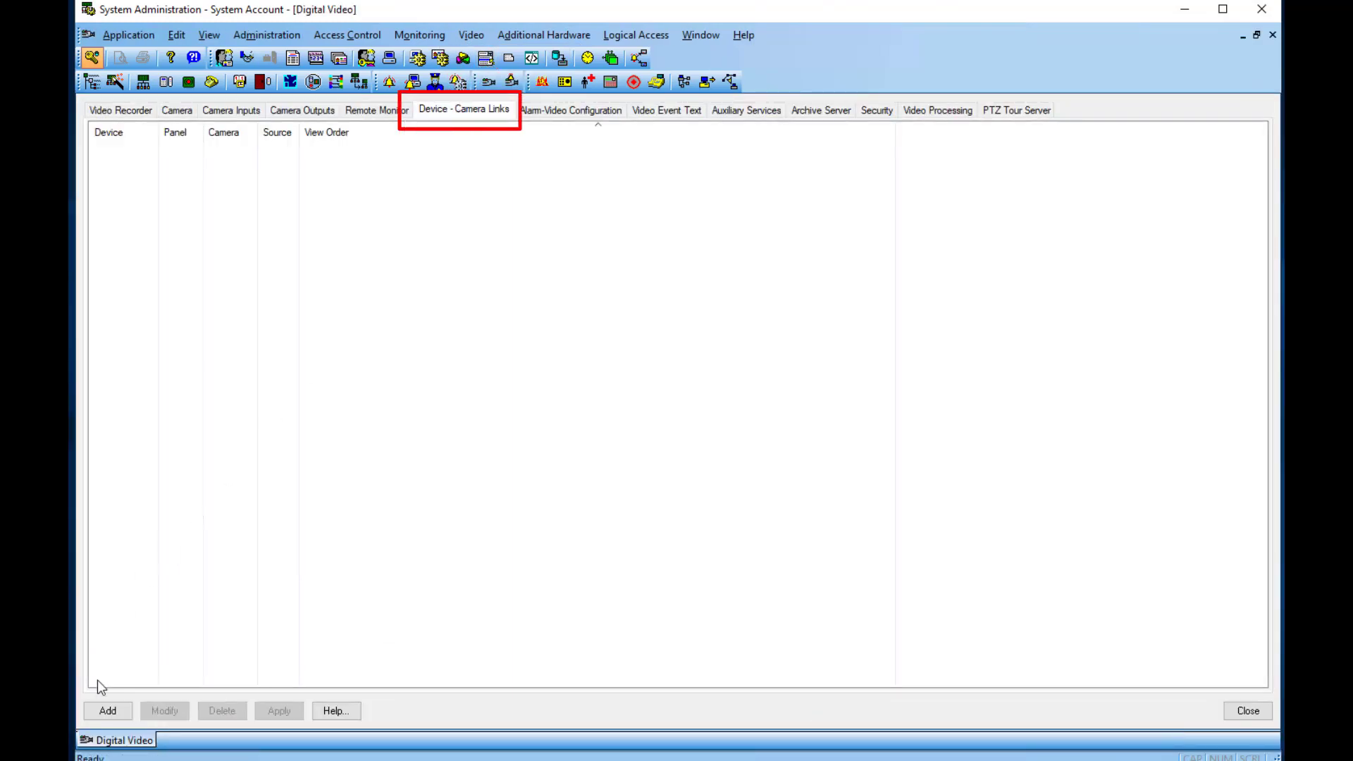
{"action": "left_click", "coordinate": [106, 710]}
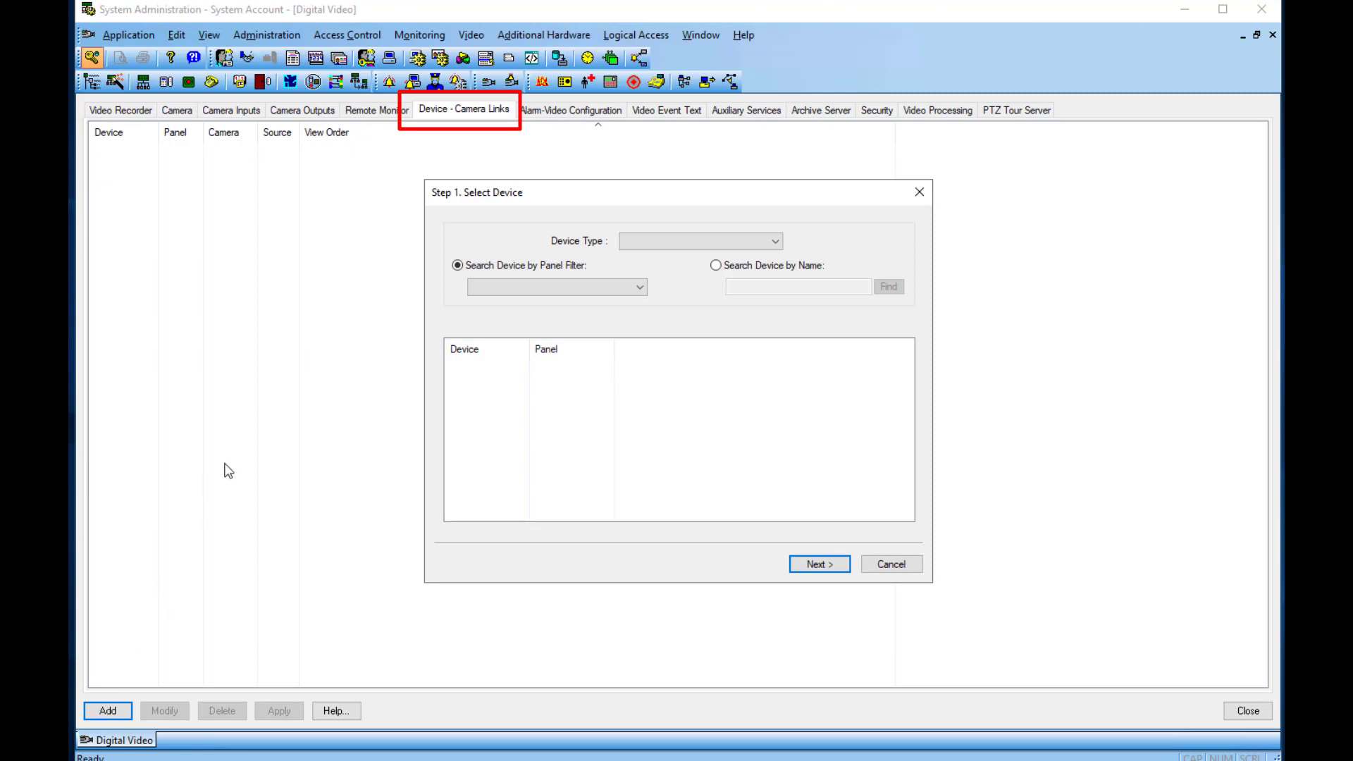
{"action": "left_click", "coordinate": [629, 242]}
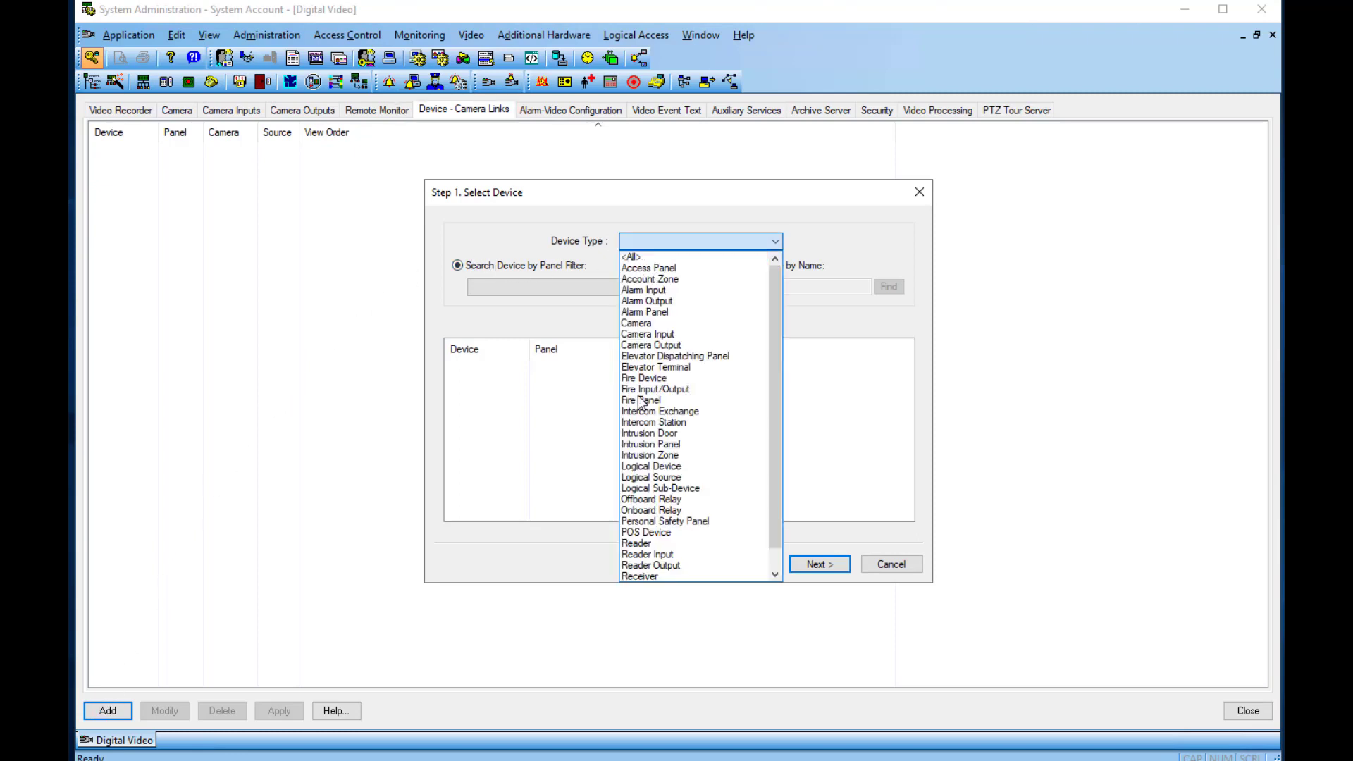
{"action": "left_click", "coordinate": [639, 421]}
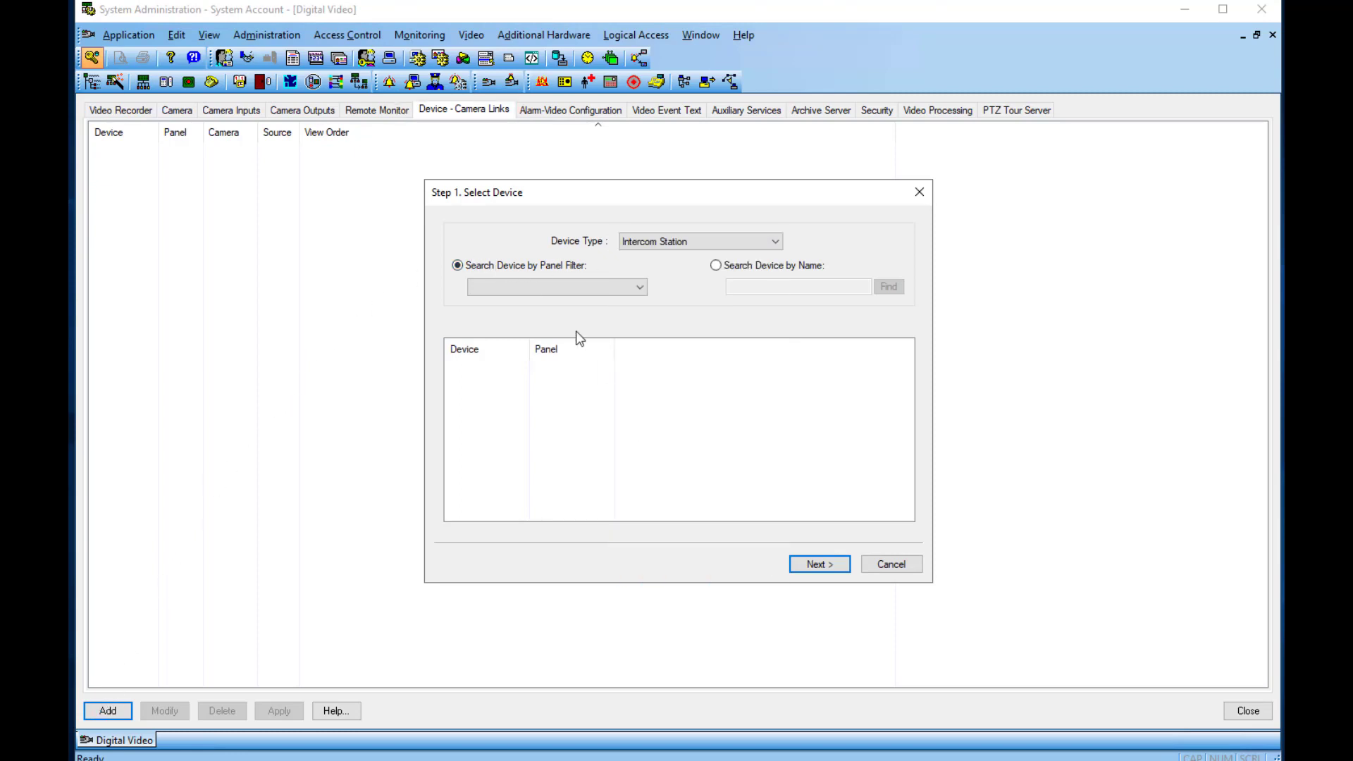
{"action": "left_click", "coordinate": [522, 289]}
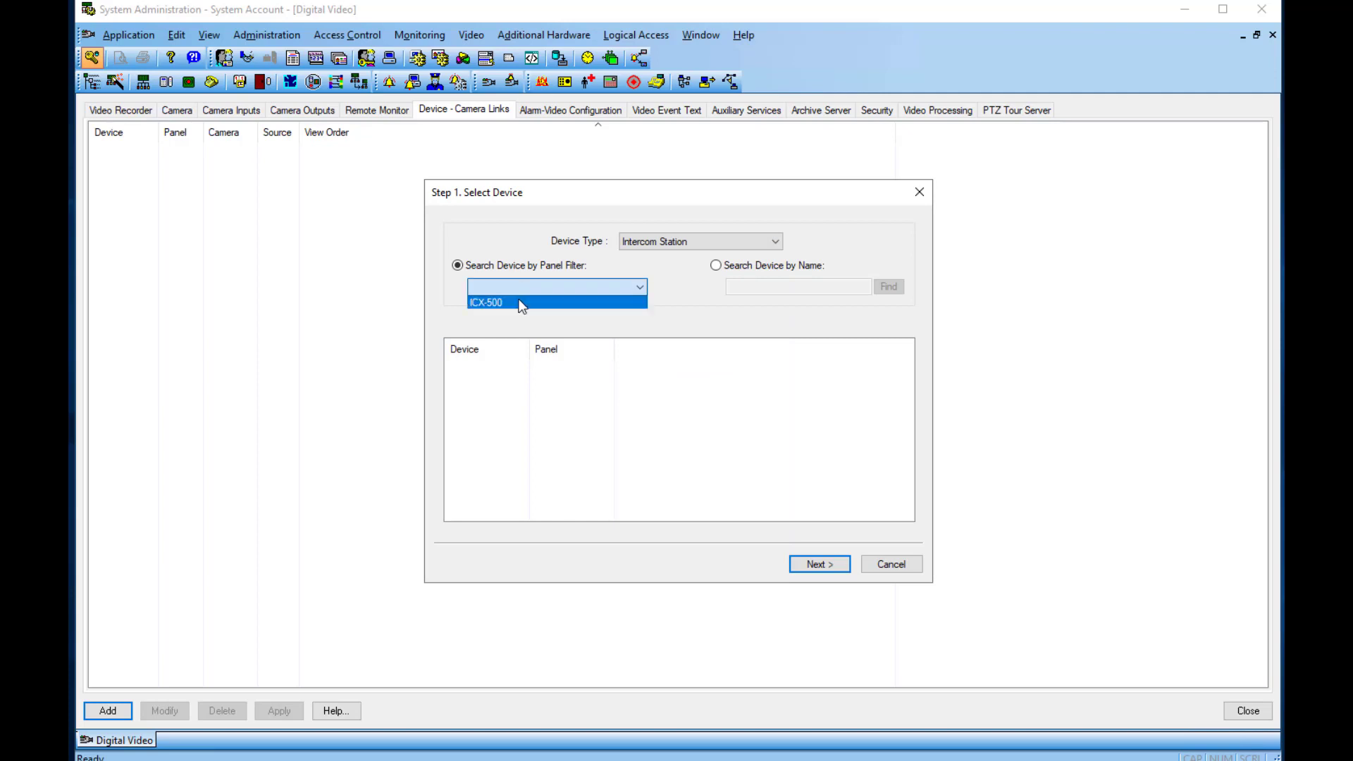
{"action": "left_click", "coordinate": [521, 304]}
{"action": "left_click", "coordinate": [477, 367]}
{"action": "left_click", "coordinate": [809, 565]}
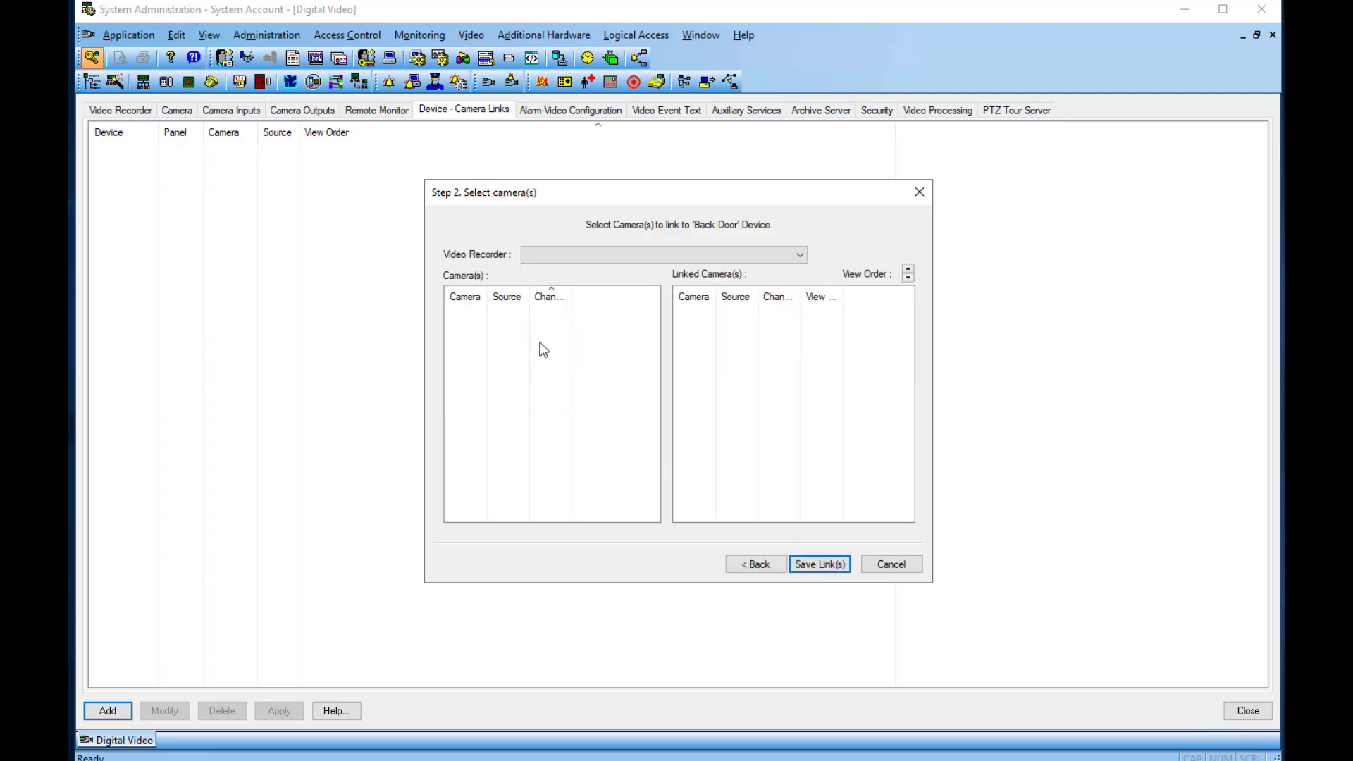
{"action": "left_click", "coordinate": [713, 255]}
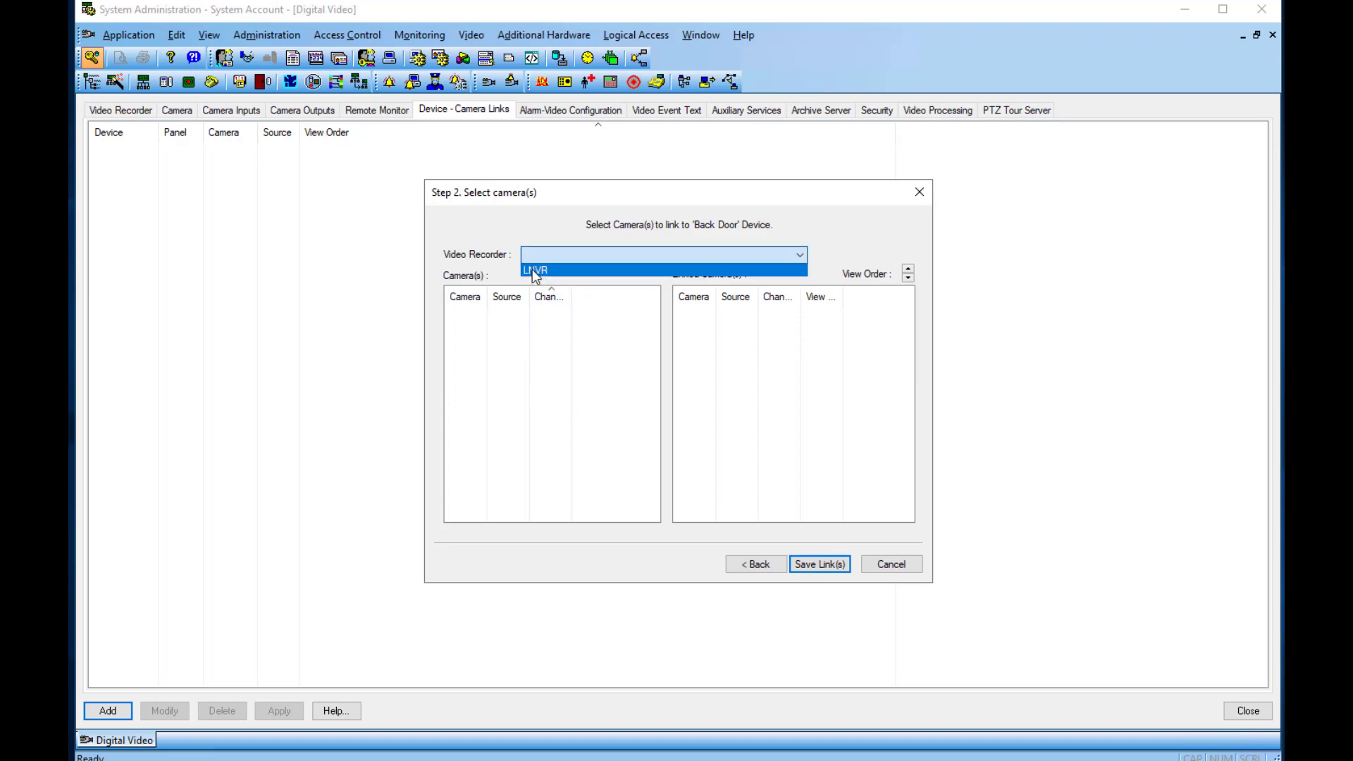
{"action": "left_click", "coordinate": [532, 268]}
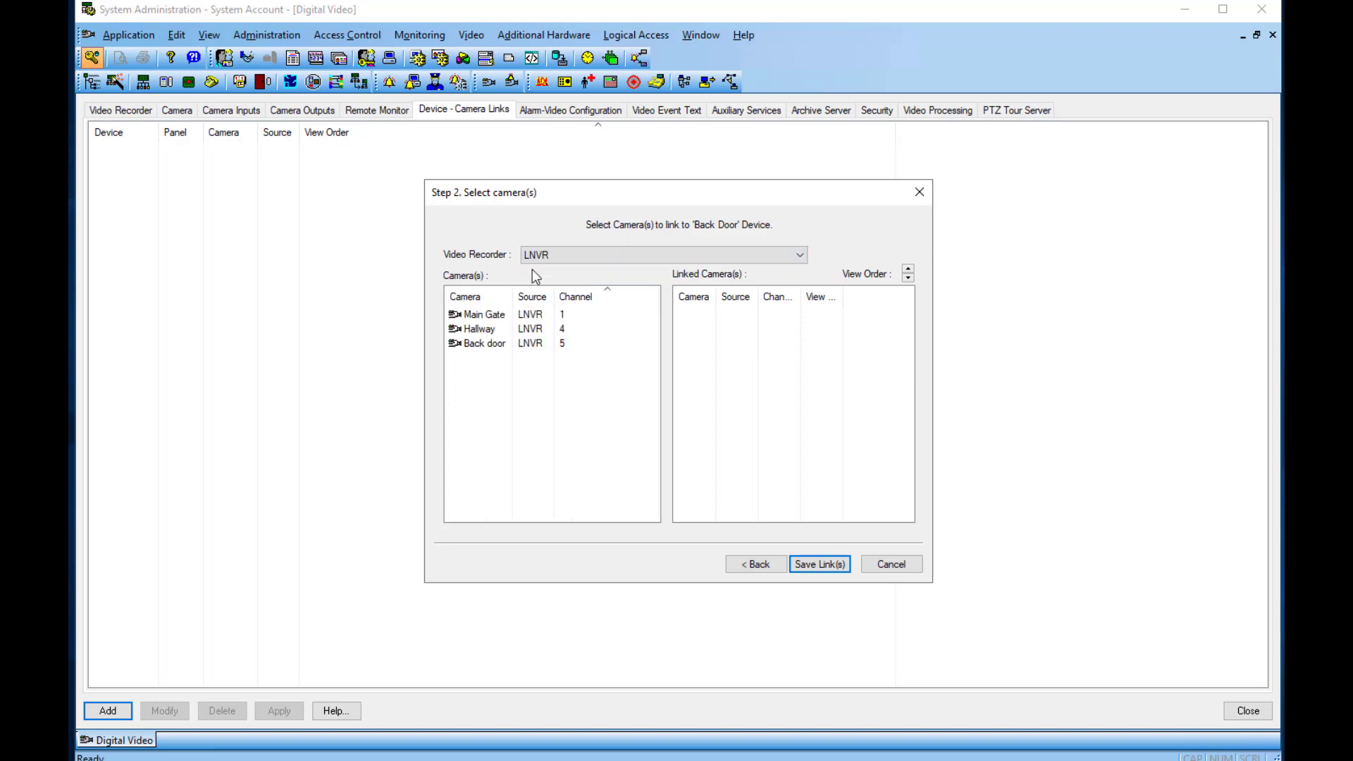
{"action": "left_click", "coordinate": [454, 343]}
{"action": "left_click", "coordinate": [816, 566]}
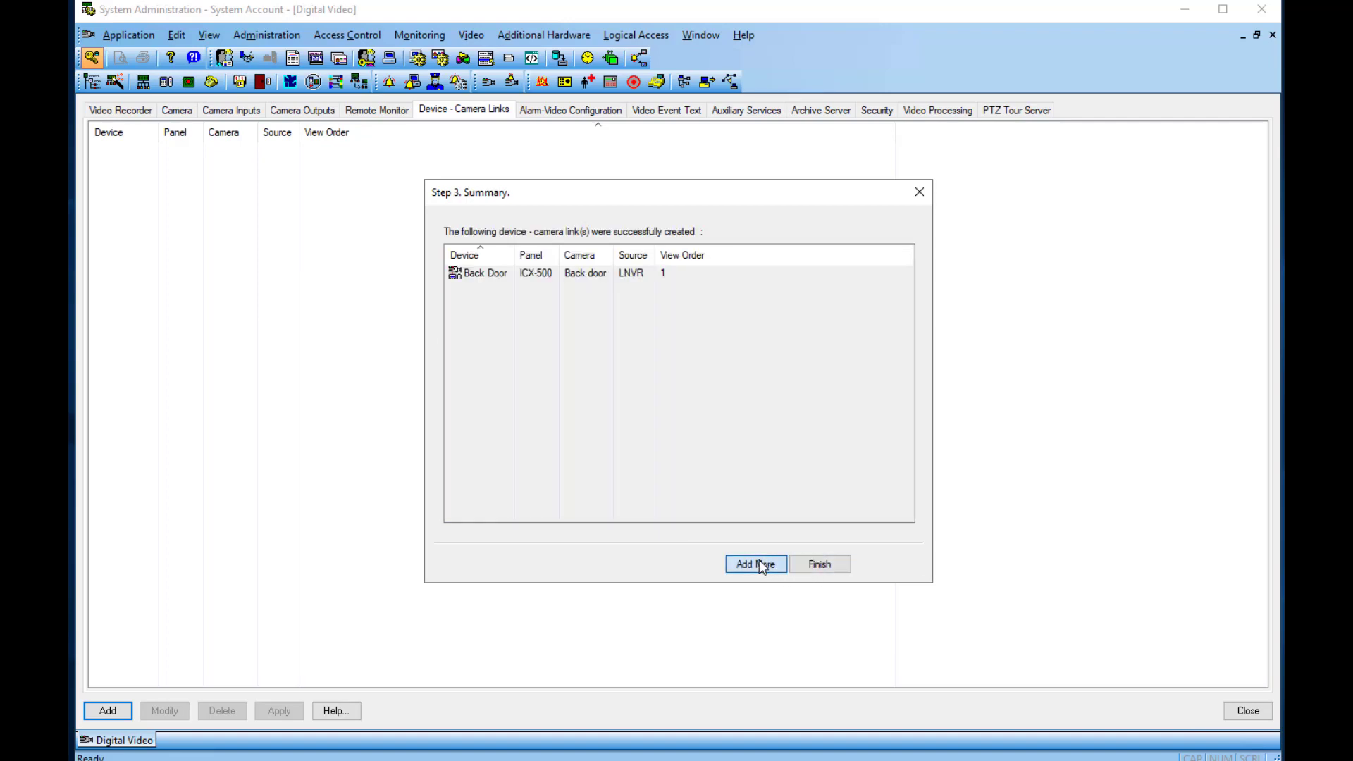
Step: Link the Main Gate intercom station to the LNVR Main Gate camera
{"action": "left_click", "coordinate": [760, 565]}
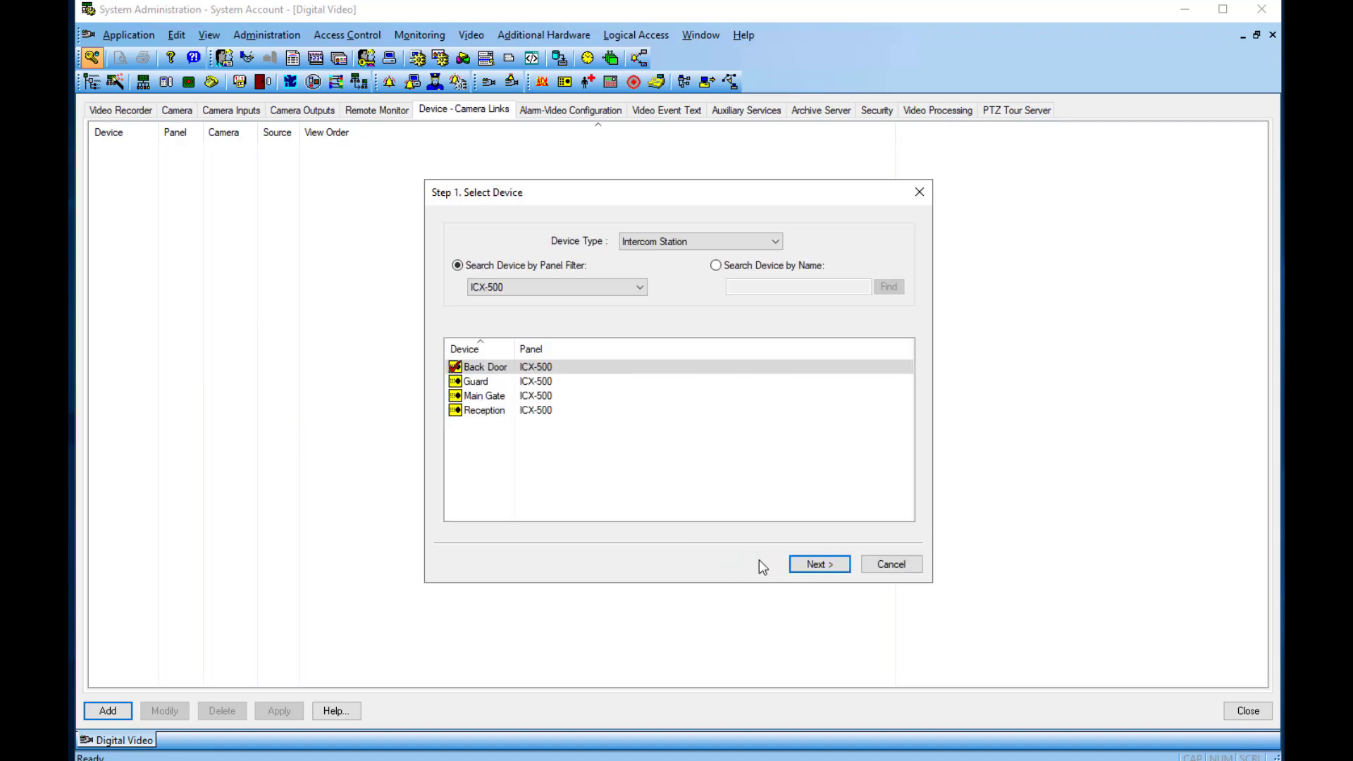
{"action": "left_click", "coordinate": [455, 396]}
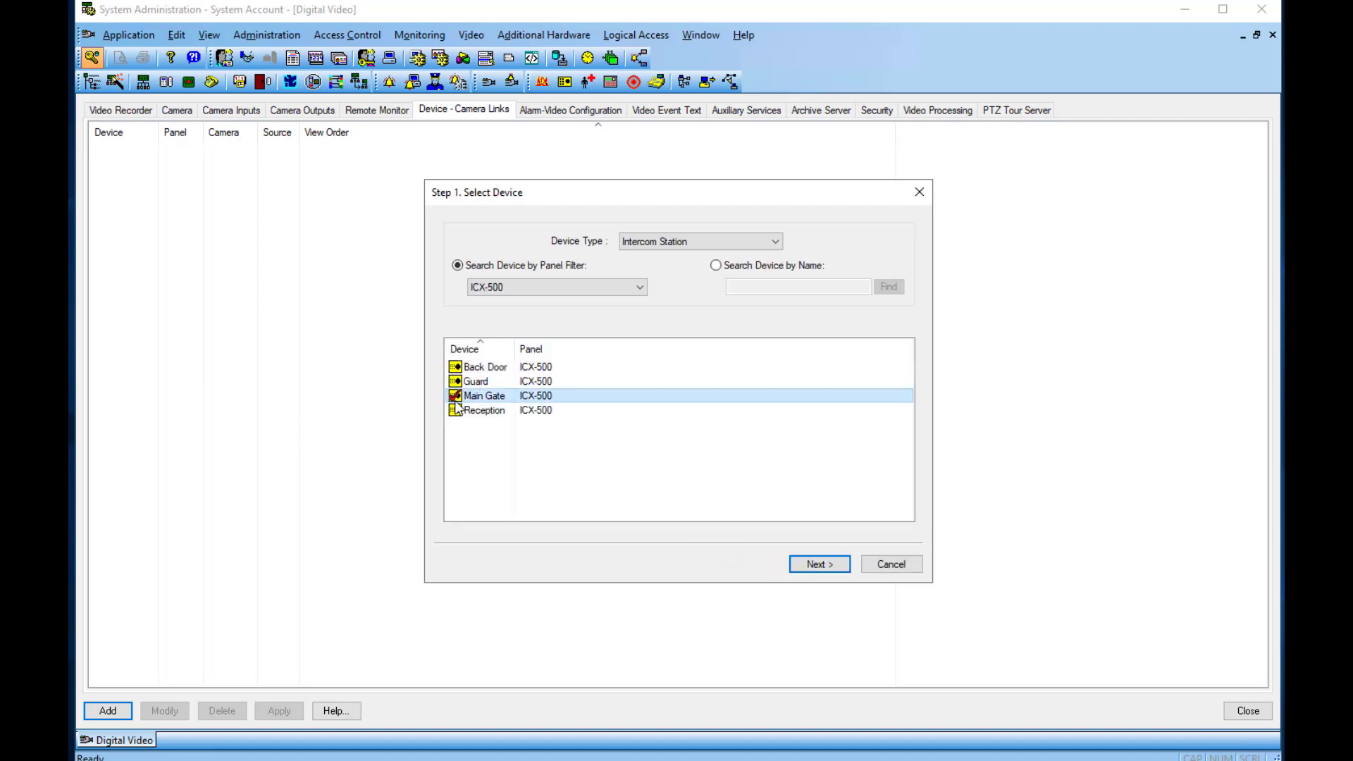
{"action": "left_click", "coordinate": [809, 564]}
{"action": "left_click", "coordinate": [469, 317]}
{"action": "left_click", "coordinate": [821, 566]}
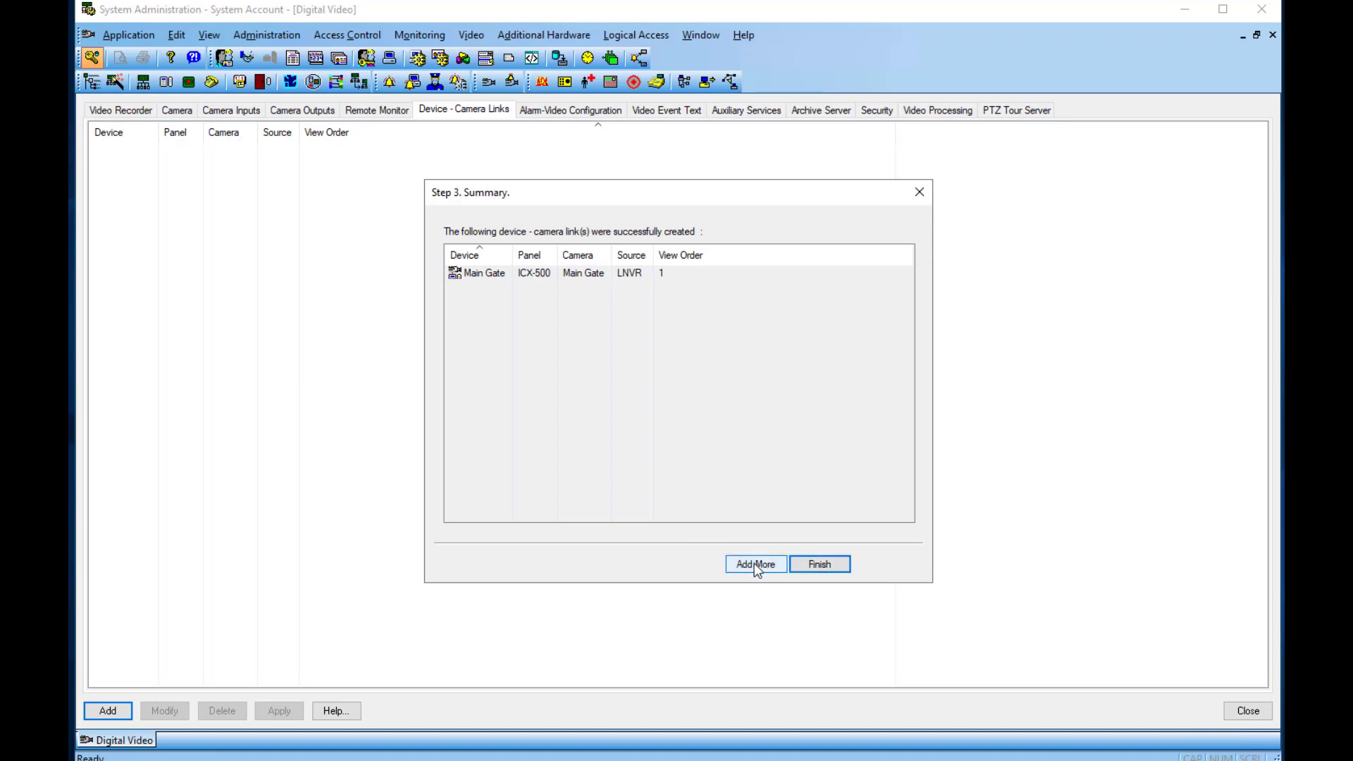
{"action": "left_click", "coordinate": [818, 566]}
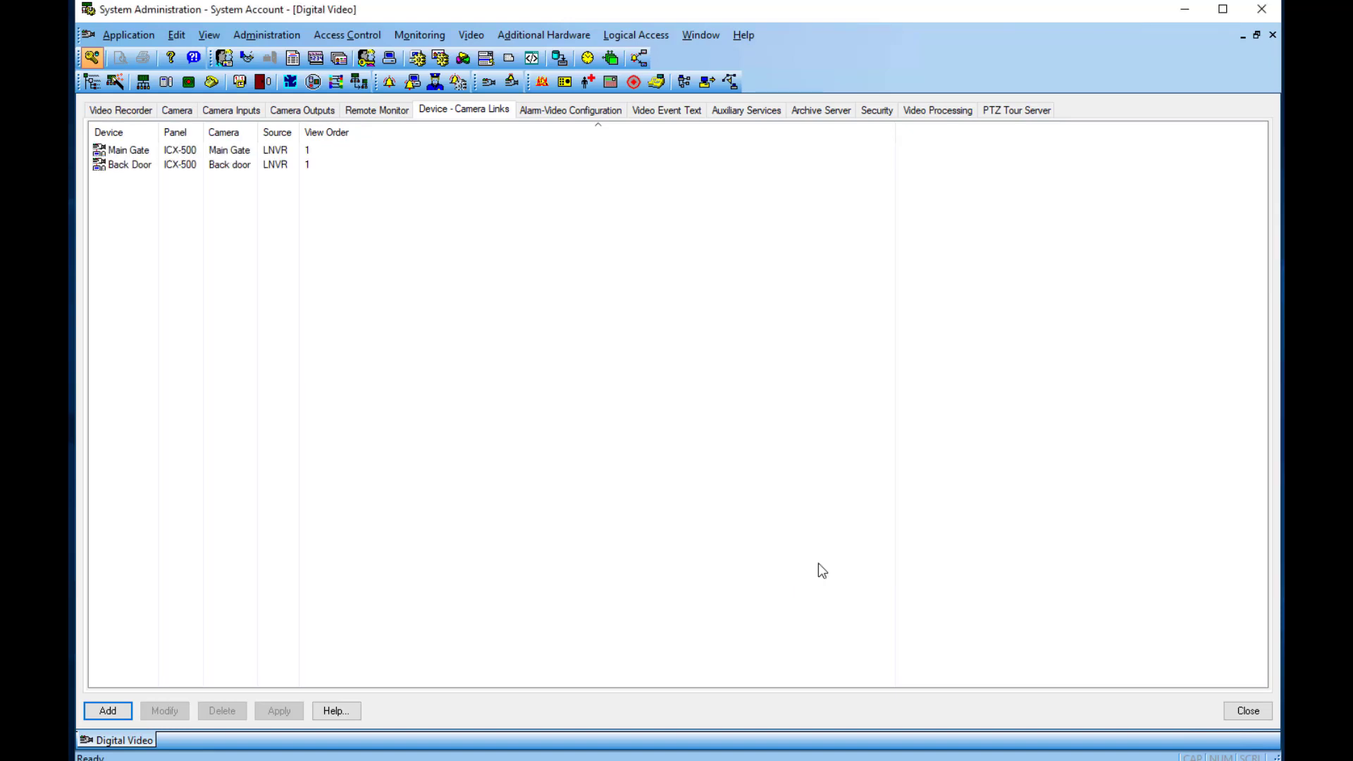
Step: Make the Call Queued alarm automatically launch the video player, live only
{"action": "left_click", "coordinate": [570, 110]}
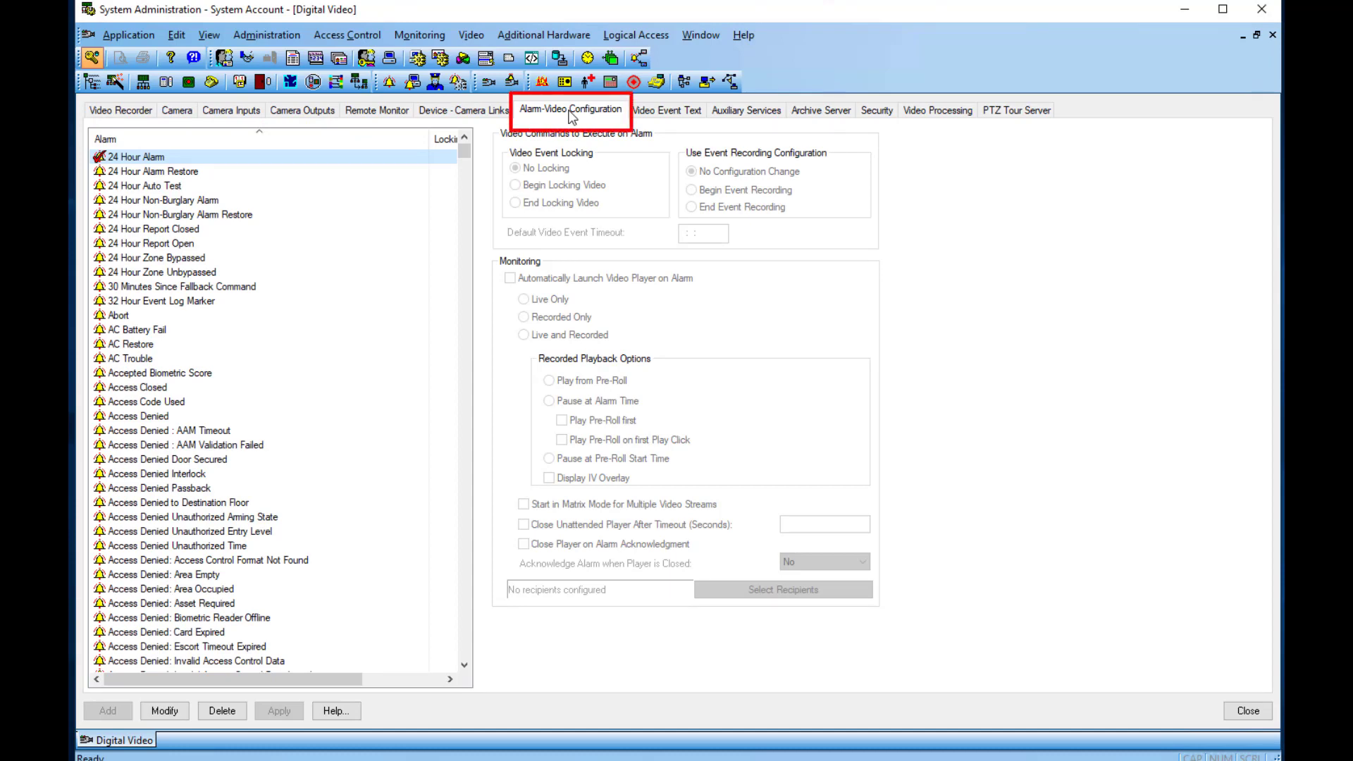
{"action": "left_click_drag", "start_coordinate": [463, 151], "coordinate": [465, 209]}
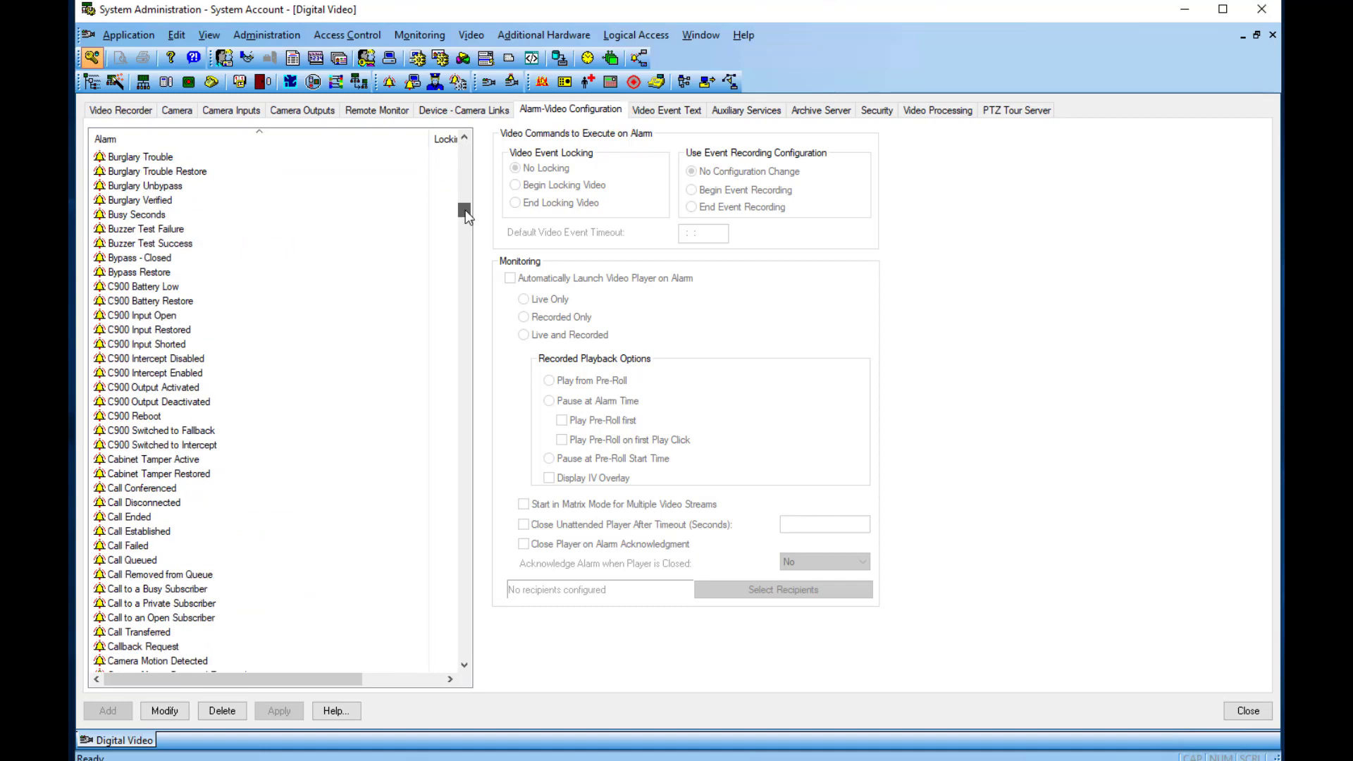
{"action": "left_click", "coordinate": [133, 561]}
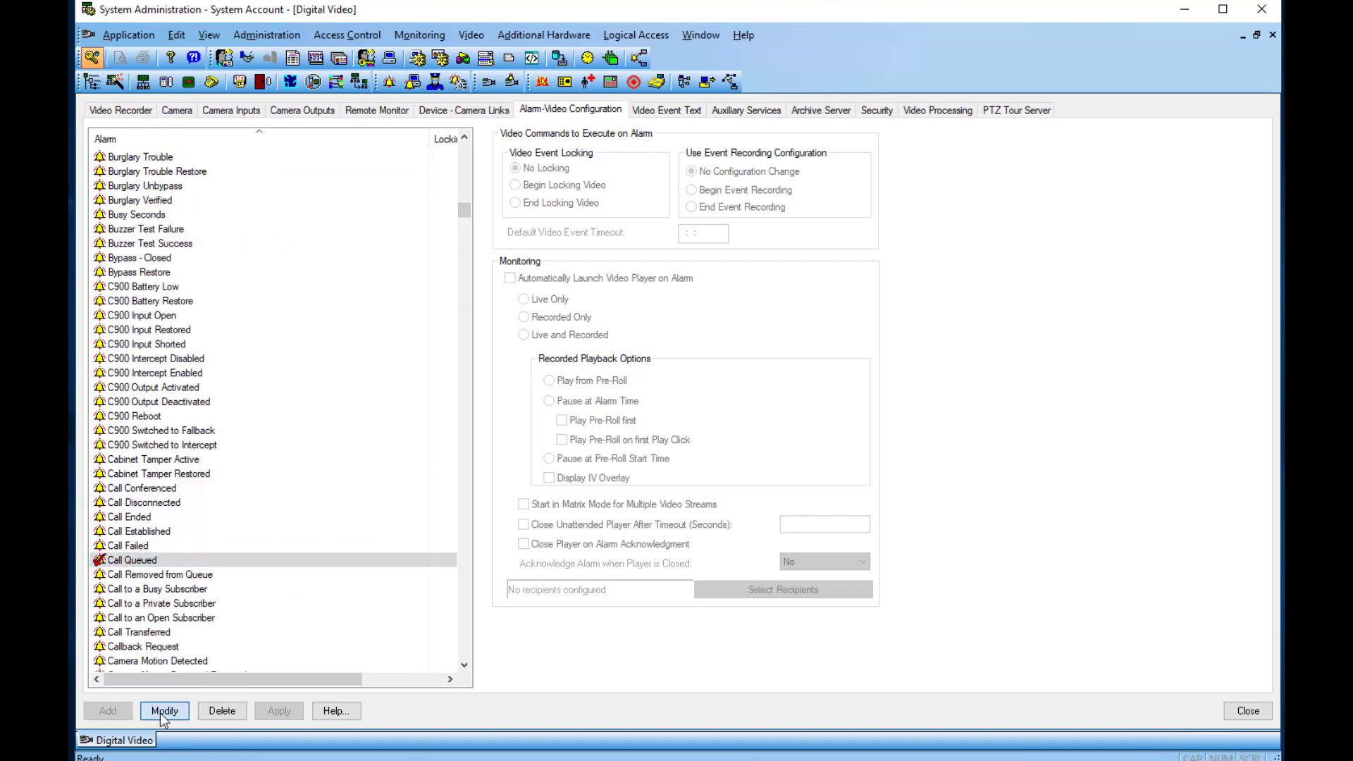
{"action": "left_click", "coordinate": [164, 712]}
{"action": "left_click", "coordinate": [509, 278]}
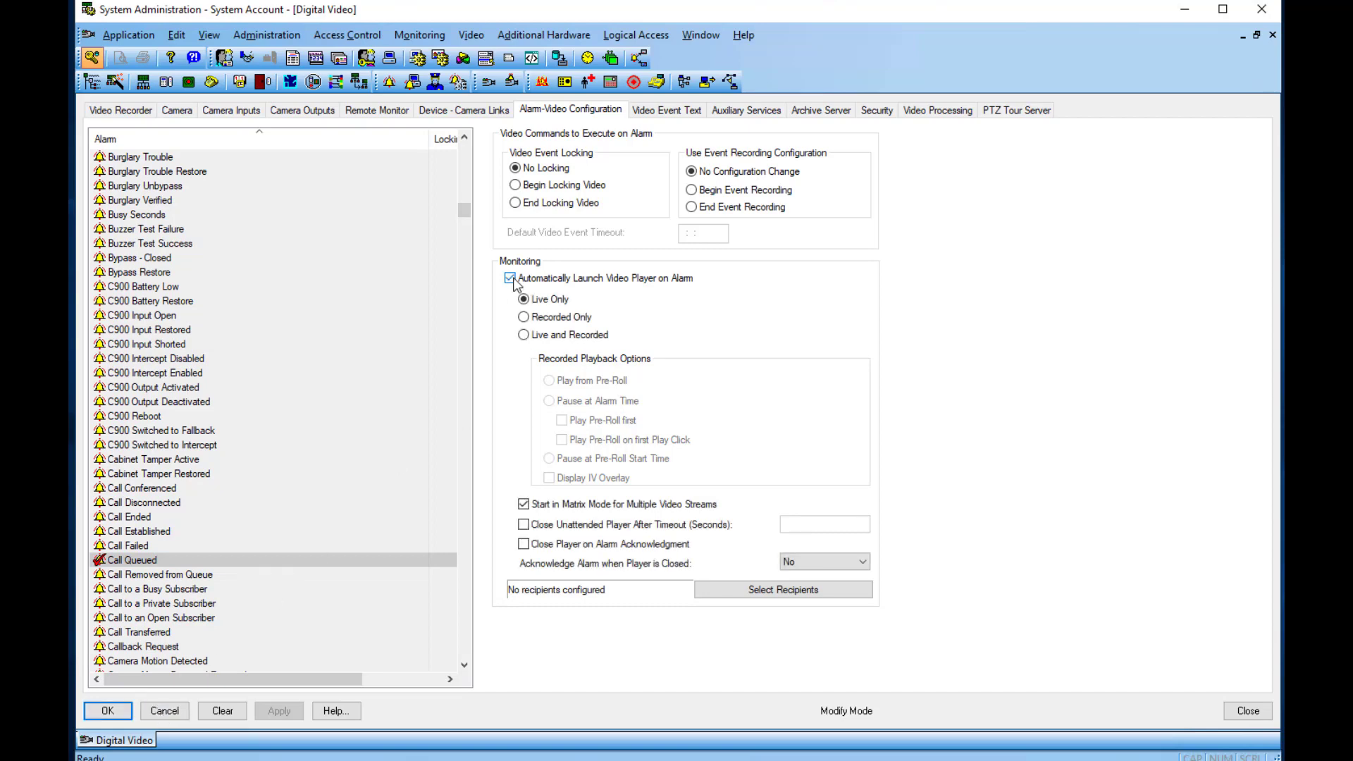
{"action": "left_click", "coordinate": [107, 712]}
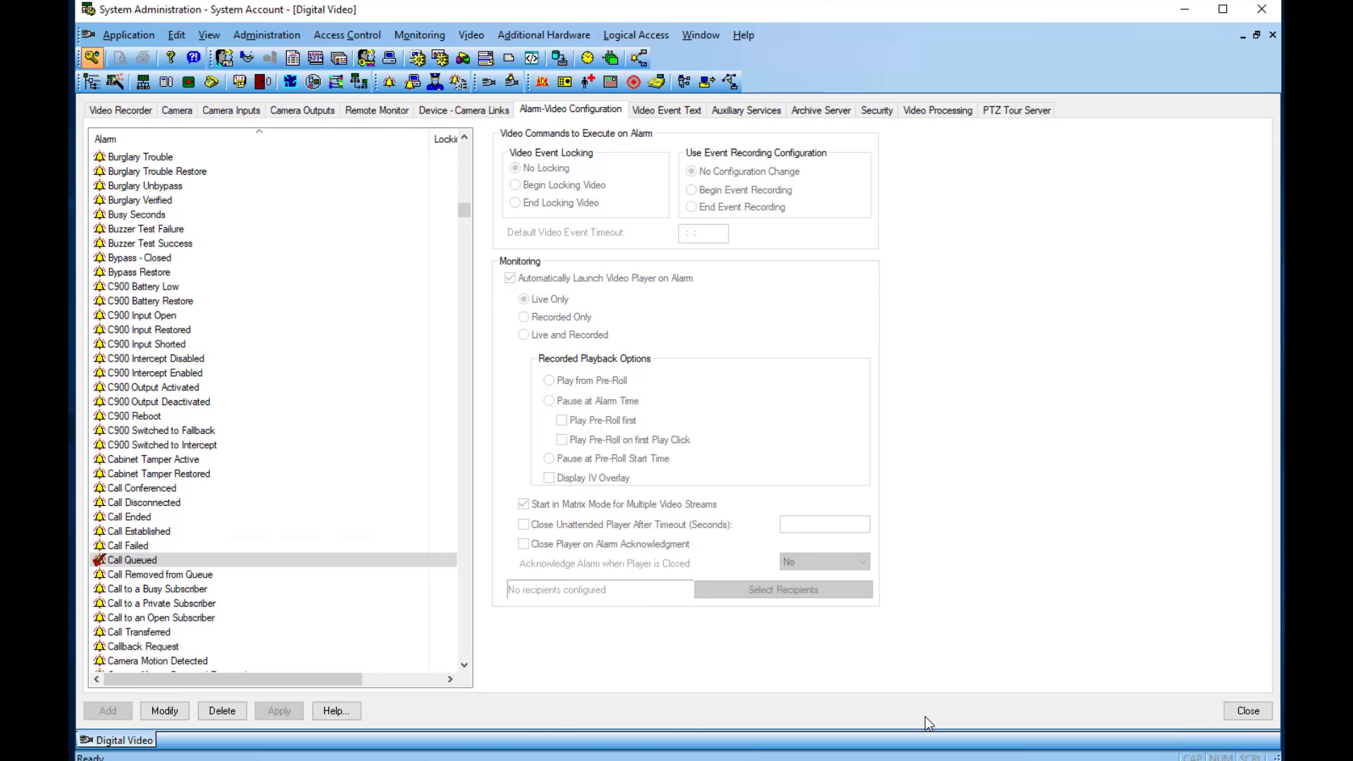
Step: Add the Intercom Station Called column to the Main Alarm Monitor and narrow the Device column
{"action": "left_click", "coordinate": [1244, 711]}
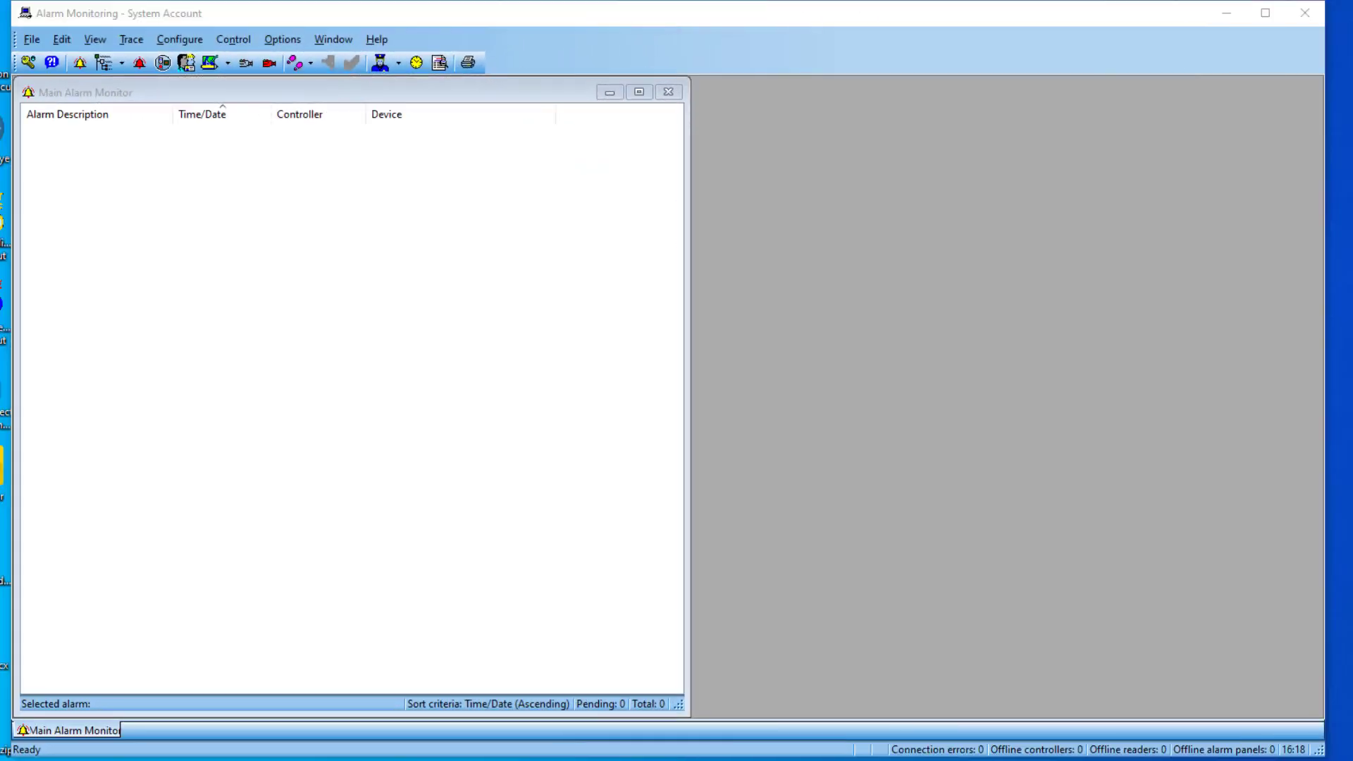
{"action": "left_click", "coordinate": [211, 91]}
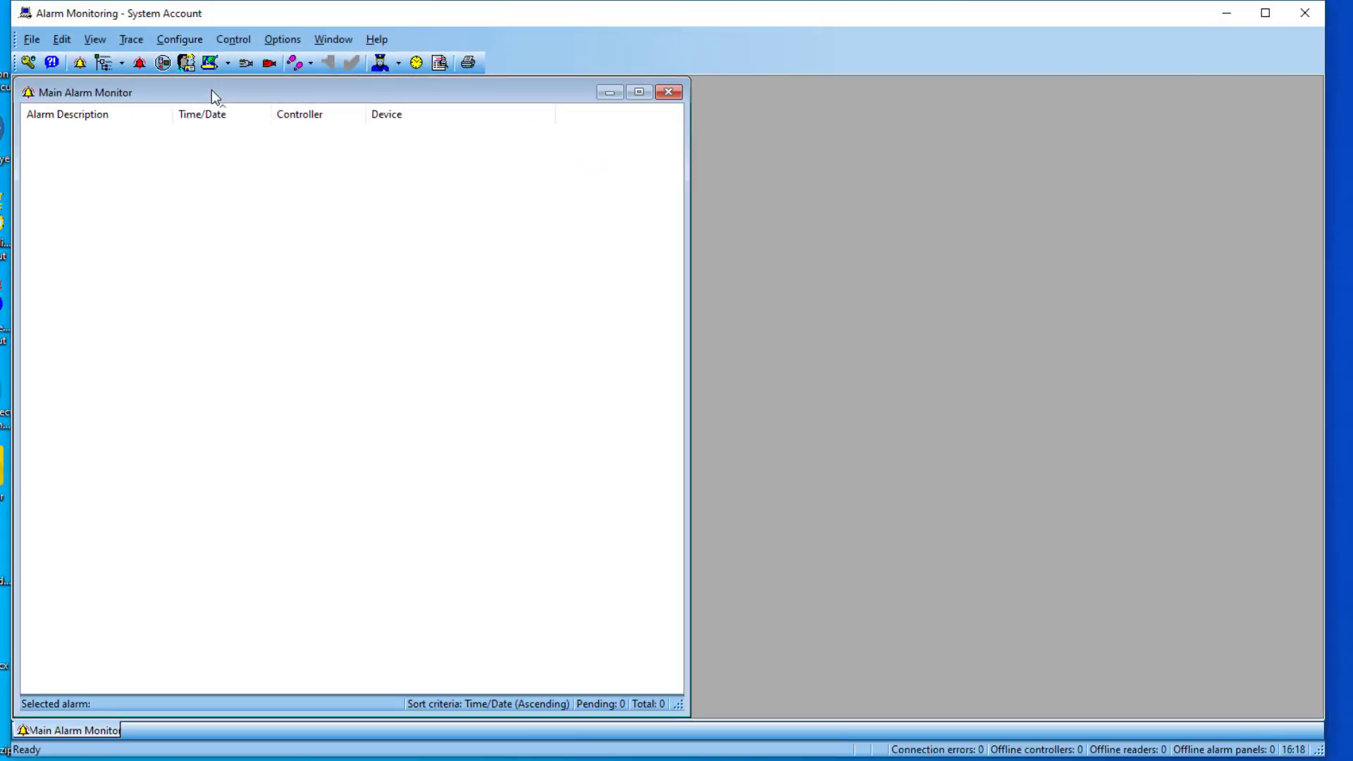
{"action": "left_click", "coordinate": [185, 44]}
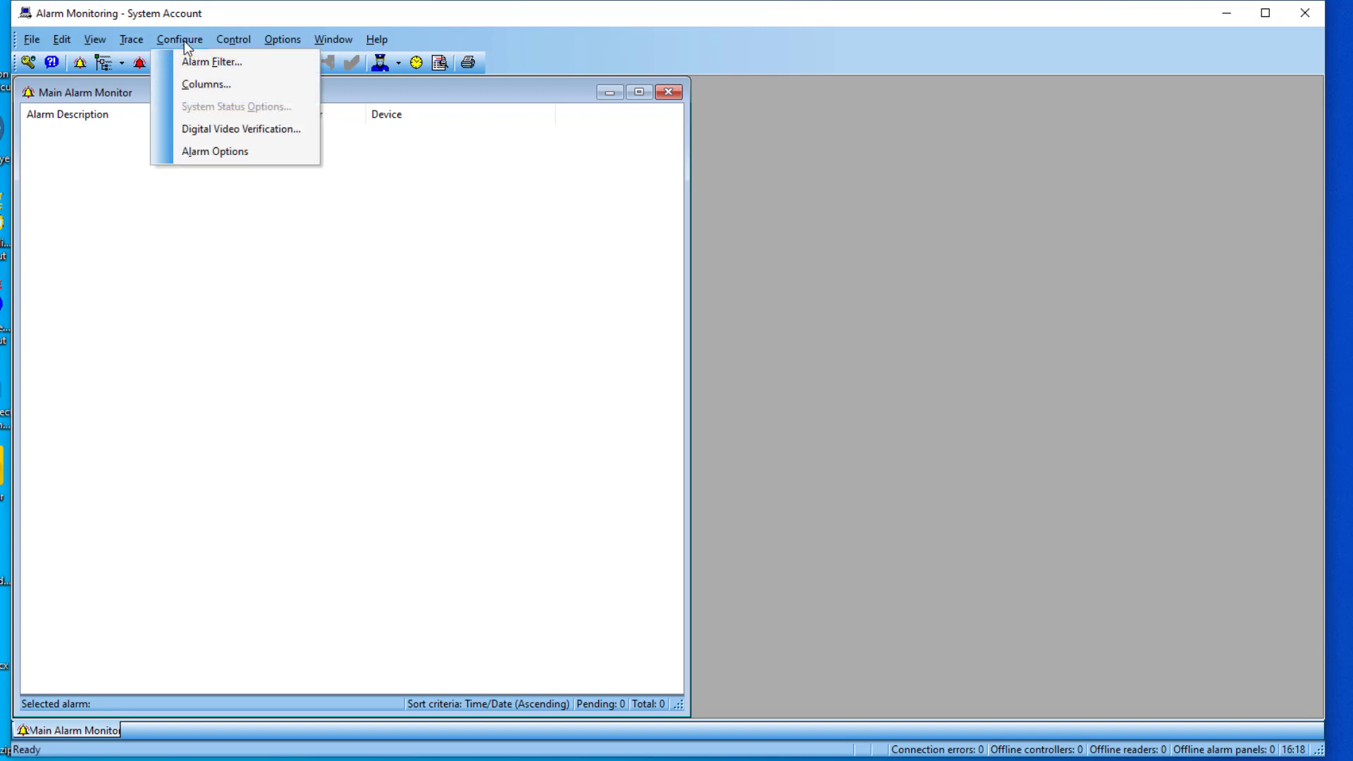
{"action": "left_click", "coordinate": [201, 82]}
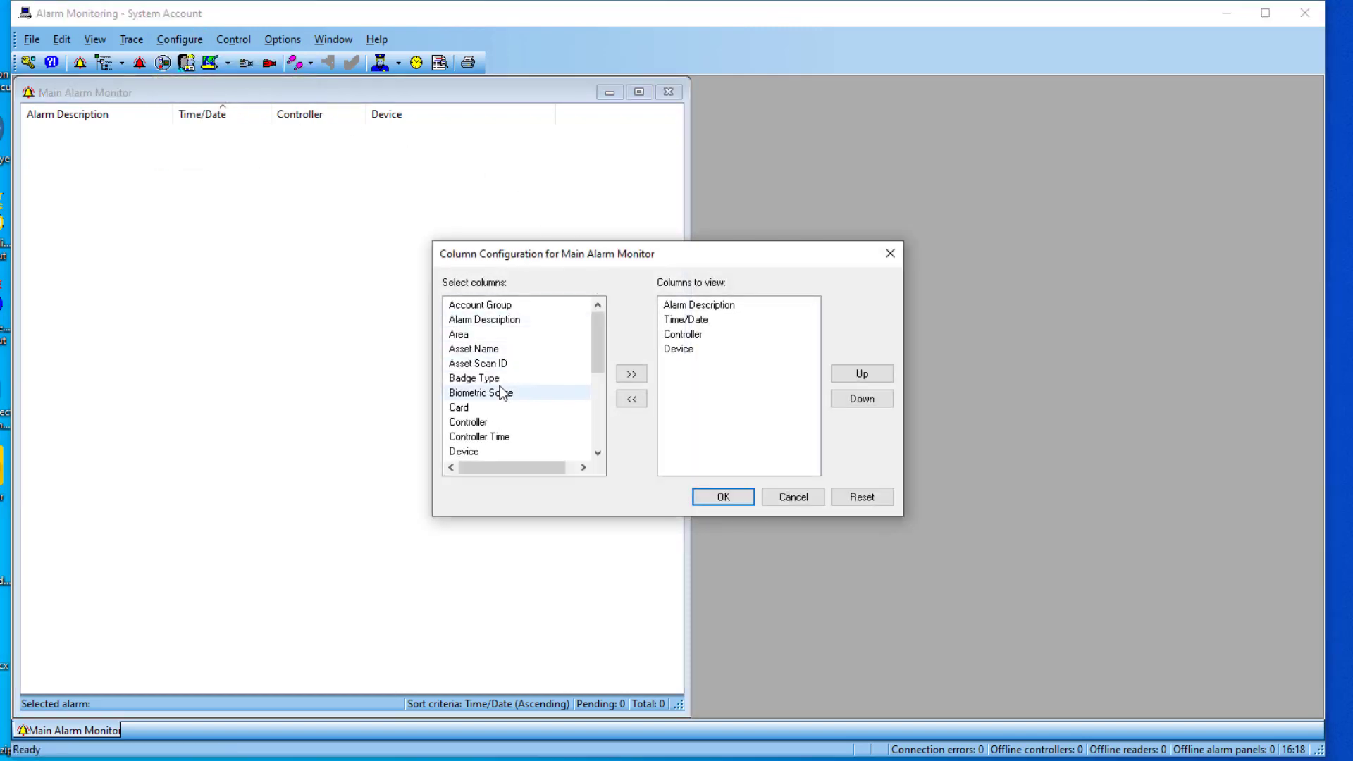
{"action": "scroll", "coordinate": [501, 392], "scroll_direction": "down", "scroll_amount": 5}
{"action": "left_click", "coordinate": [493, 320]}
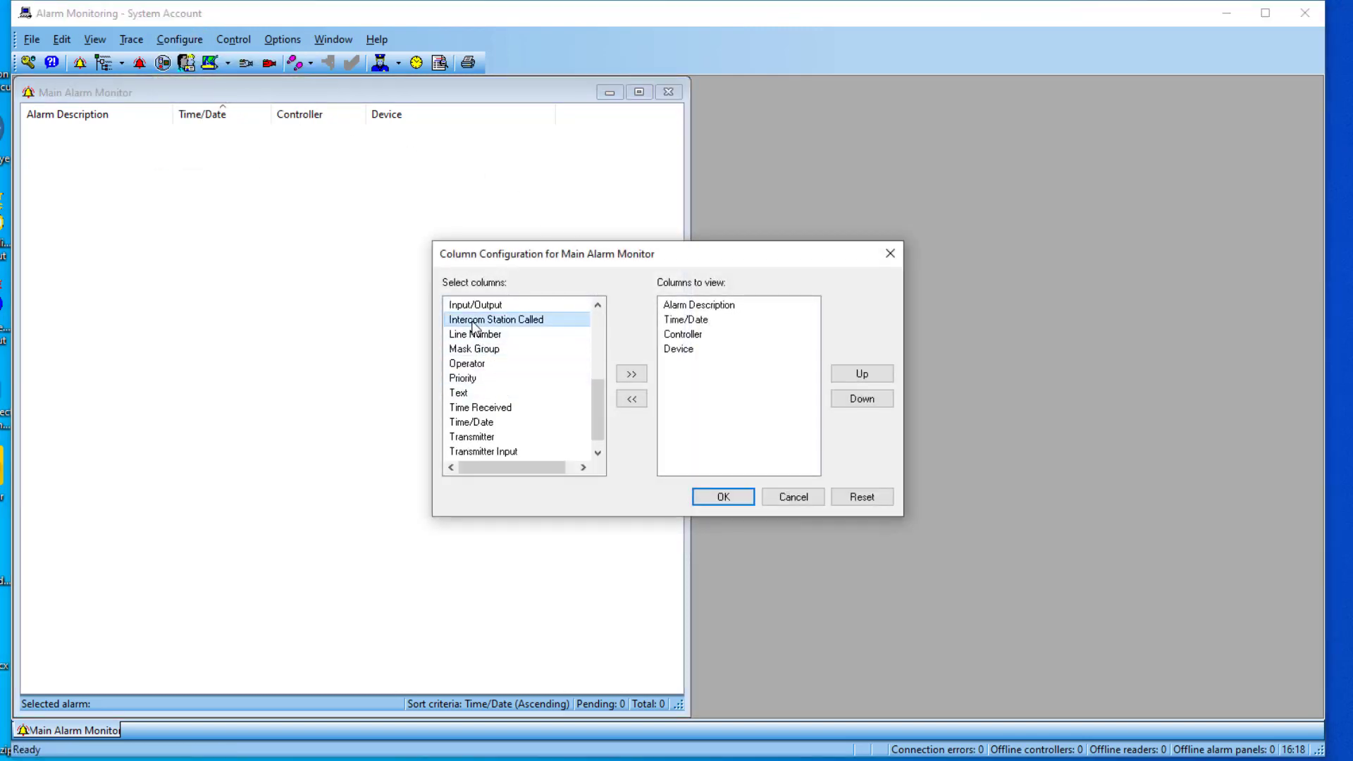
{"action": "left_click", "coordinate": [630, 374]}
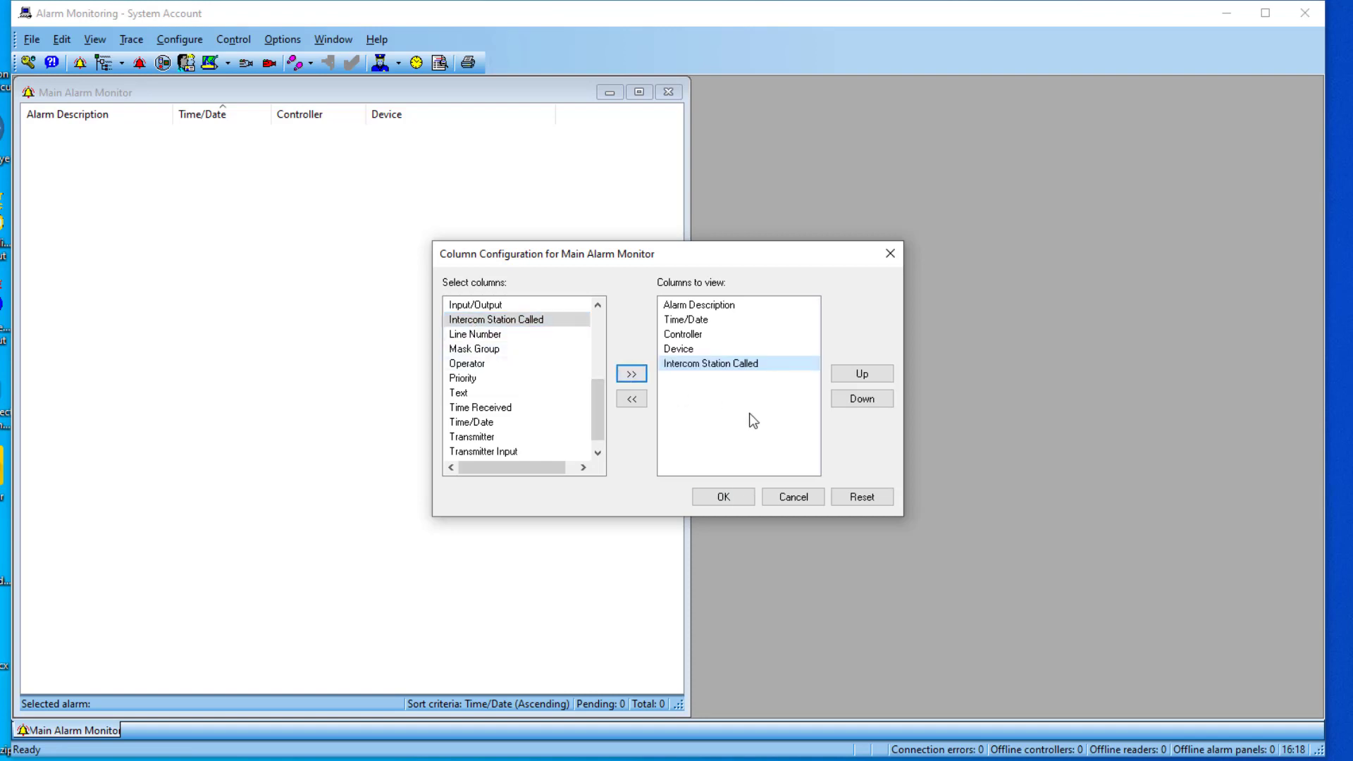
{"action": "left_click", "coordinate": [723, 496]}
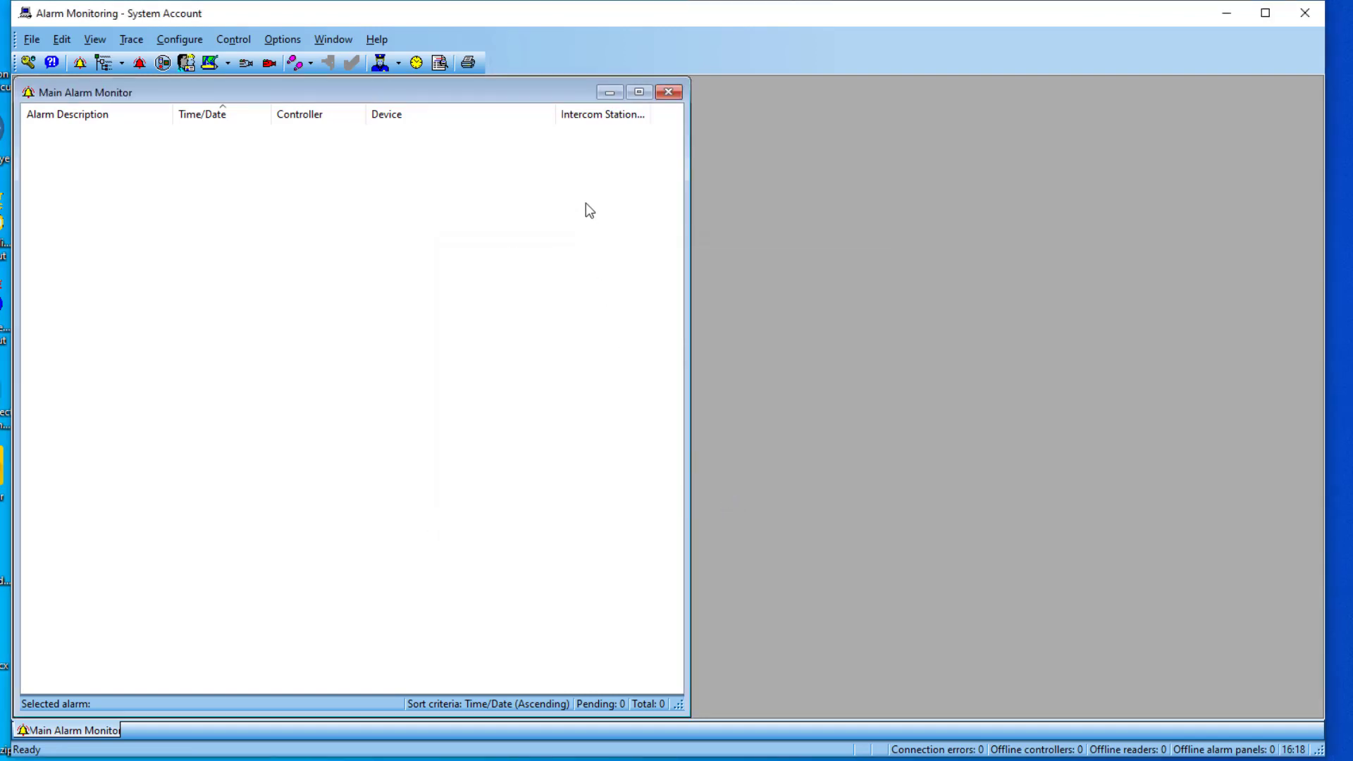
{"action": "left_click_drag", "start_coordinate": [554, 114], "coordinate": [473, 112]}
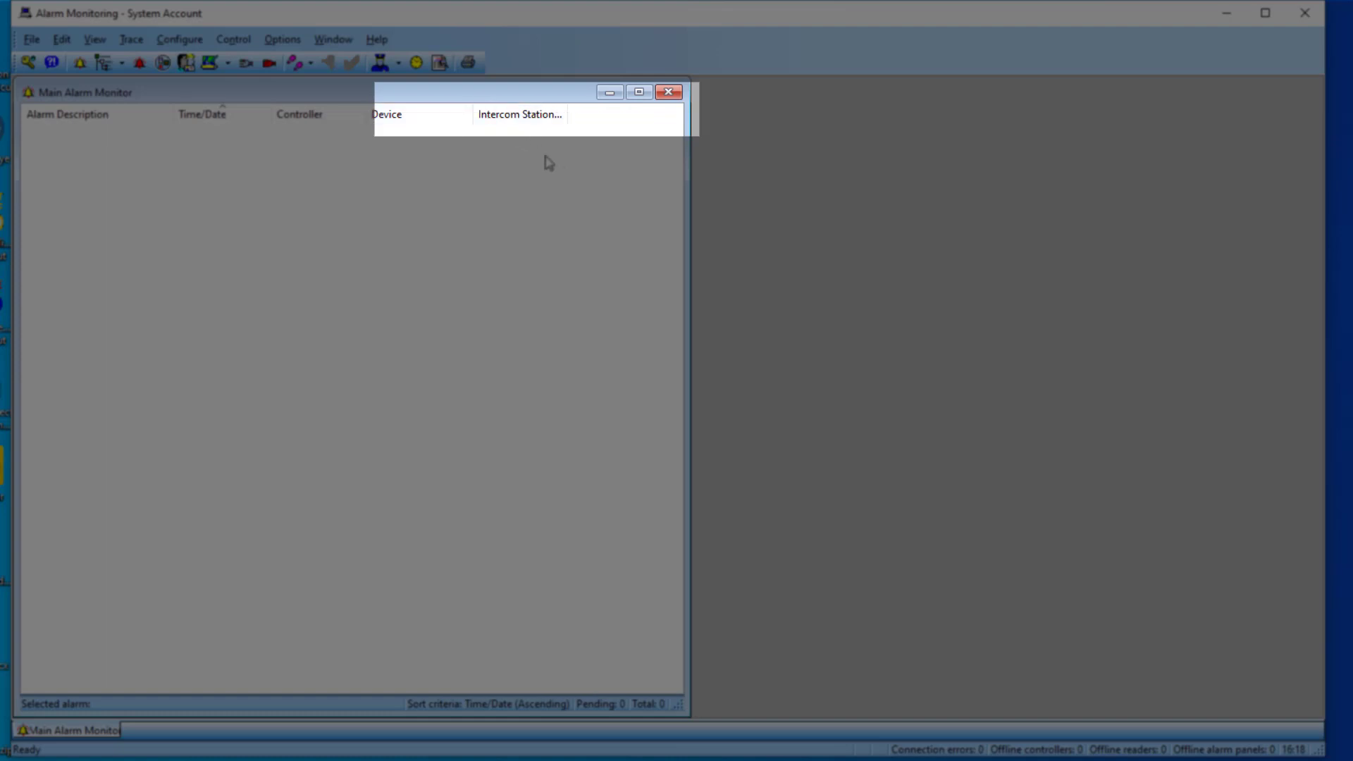
{"action": "left_click", "coordinate": [93, 41]}
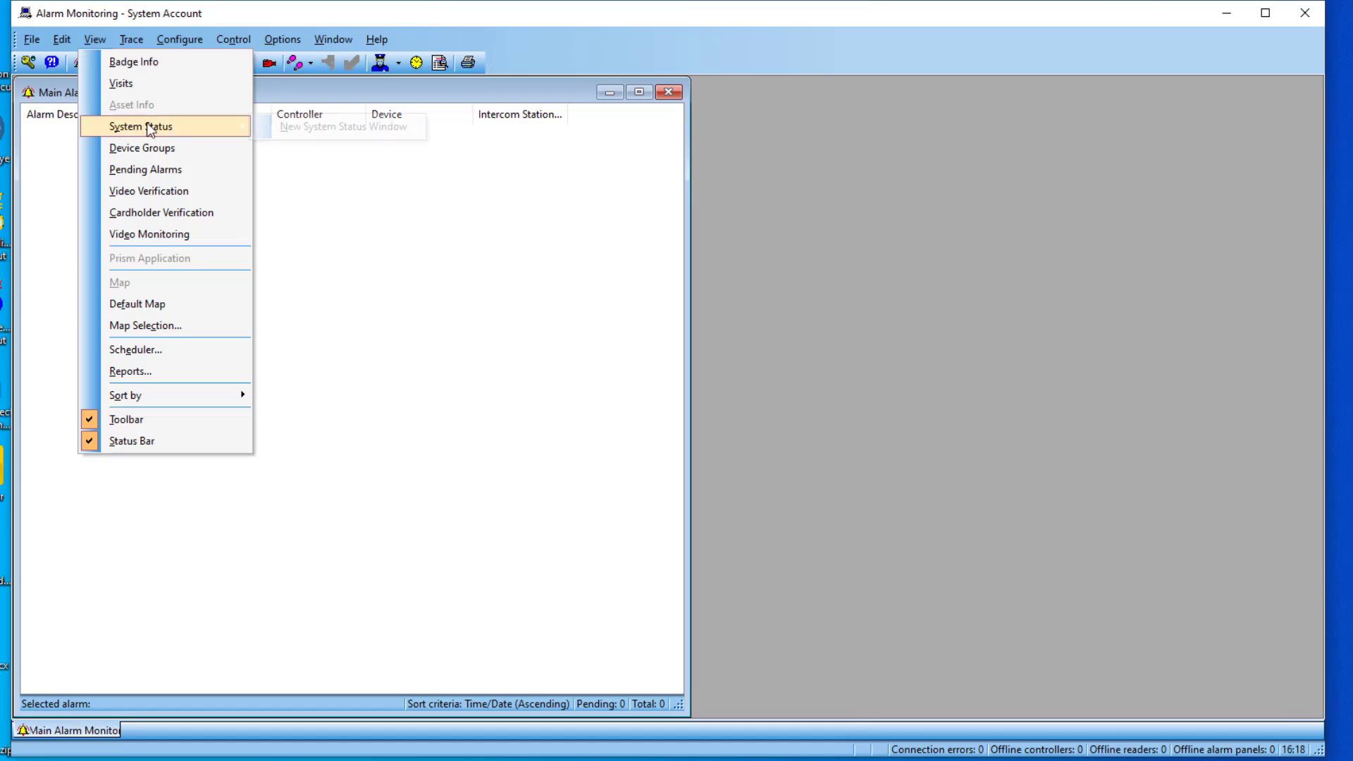
Step: Open a new System Status Tree window on the right side with ICX-500 expanded to its intercom stations
{"action": "mouse_move", "coordinate": [146, 126]}
{"action": "left_click", "coordinate": [319, 128]}
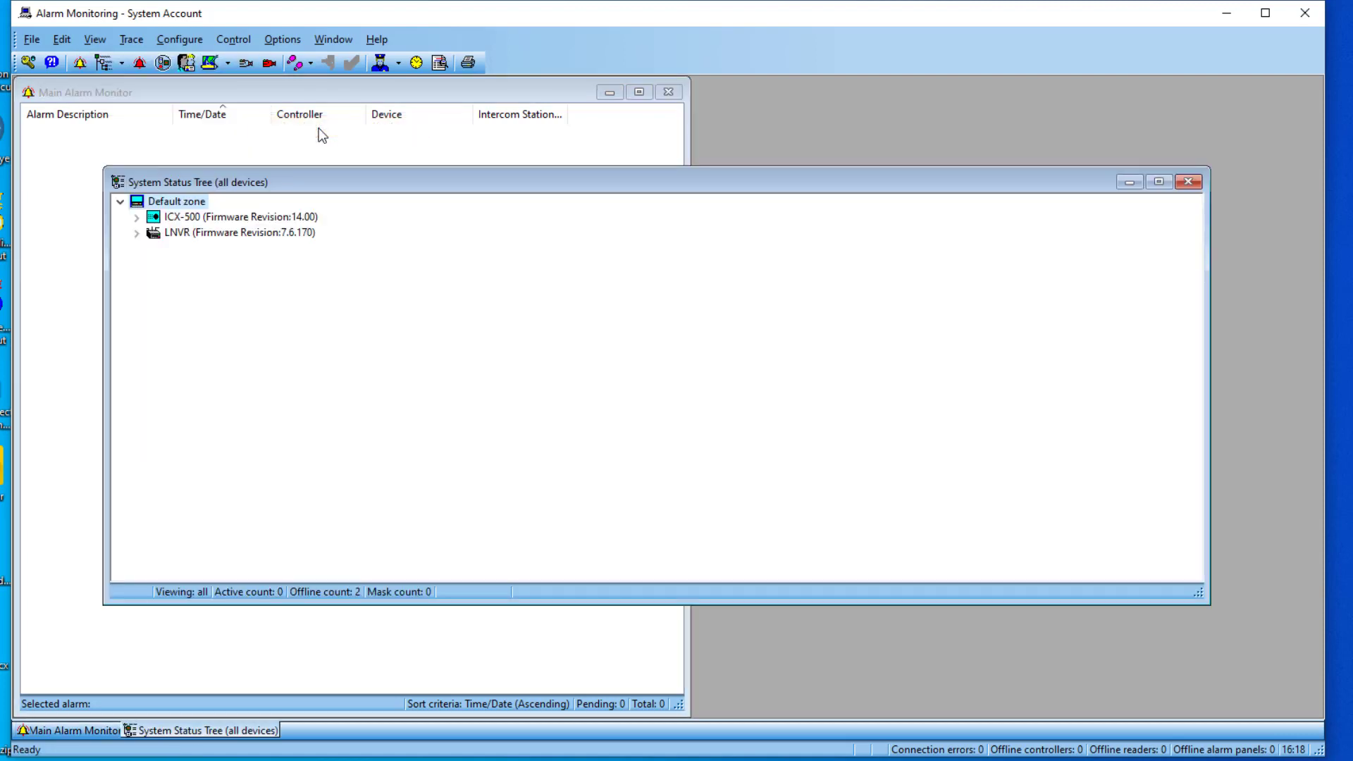
{"action": "left_click_drag", "start_coordinate": [109, 241], "coordinate": [812, 235]}
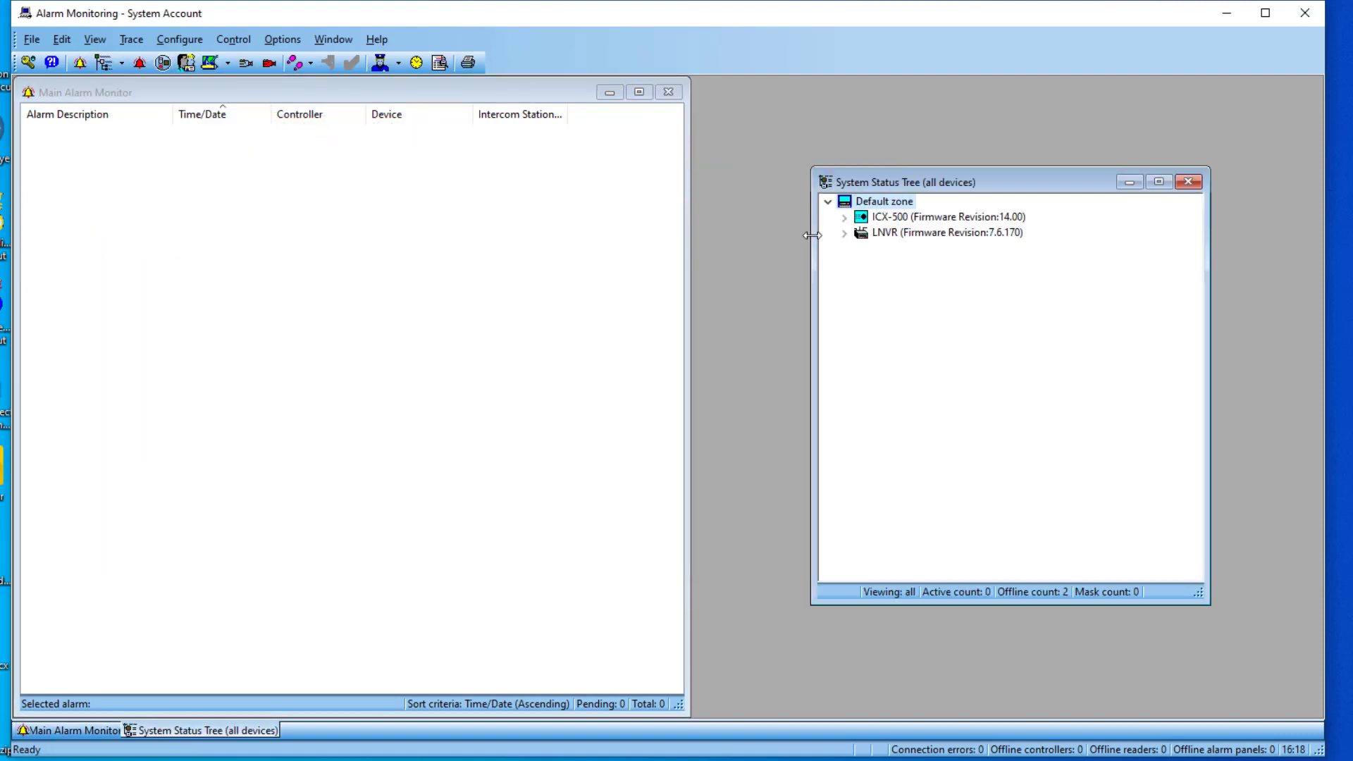
{"action": "left_click", "coordinate": [843, 218]}
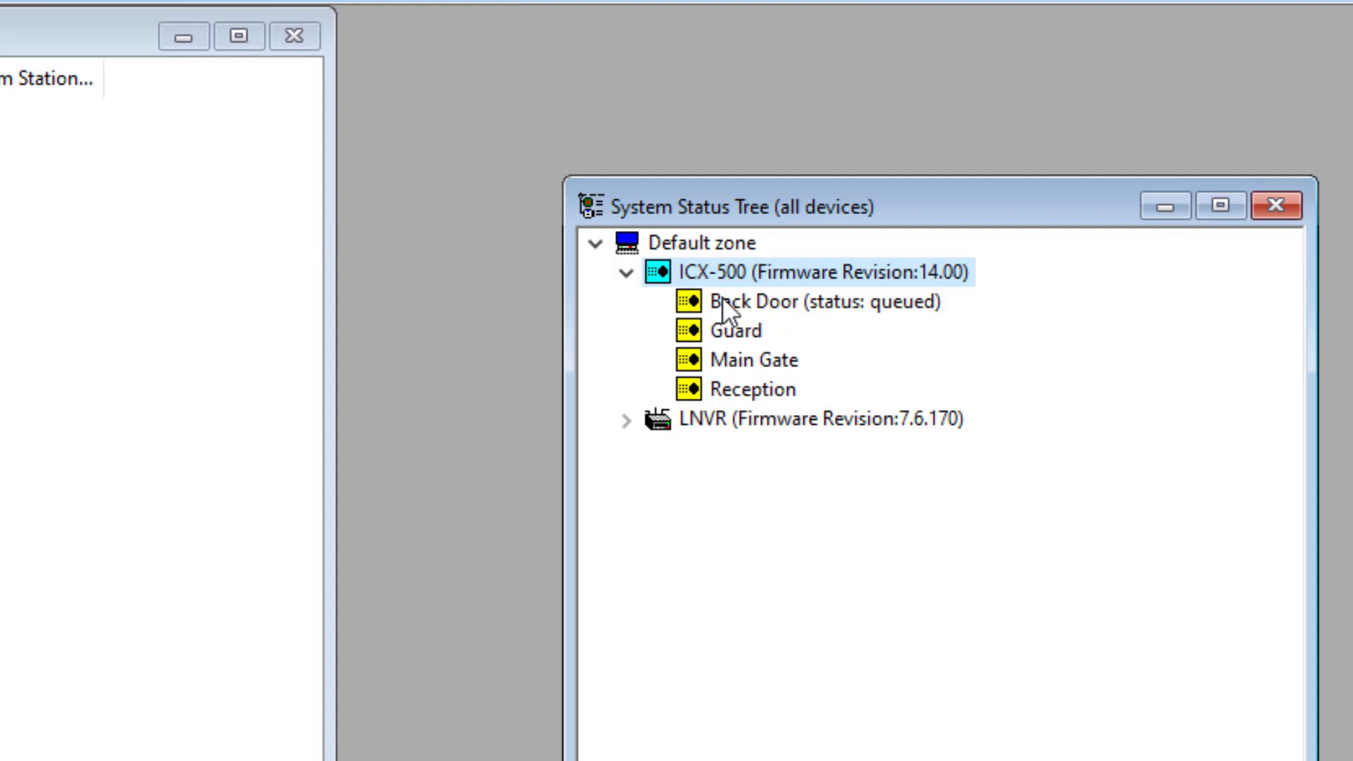
Step: Call the Back Door intercom, then cancel that call
{"action": "right_click", "coordinate": [766, 307]}
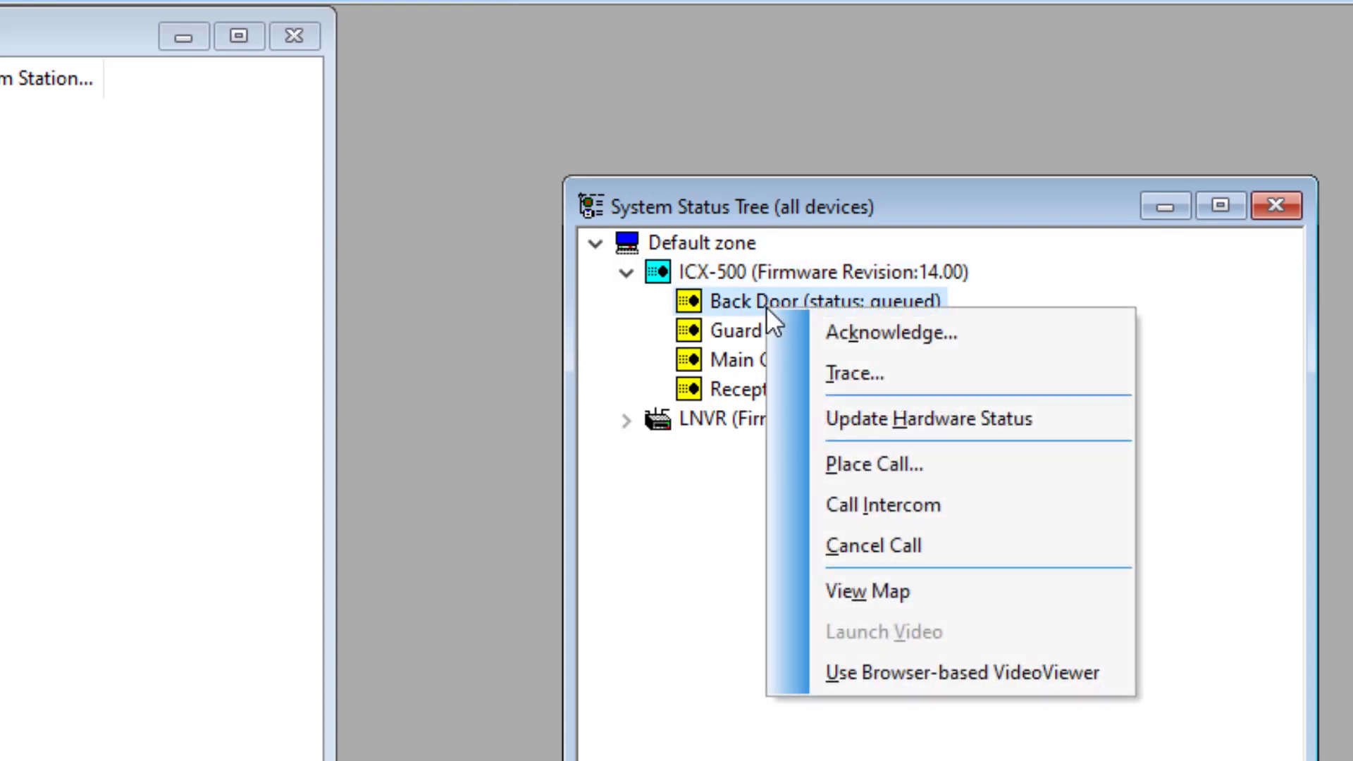
{"action": "left_click", "coordinate": [872, 504]}
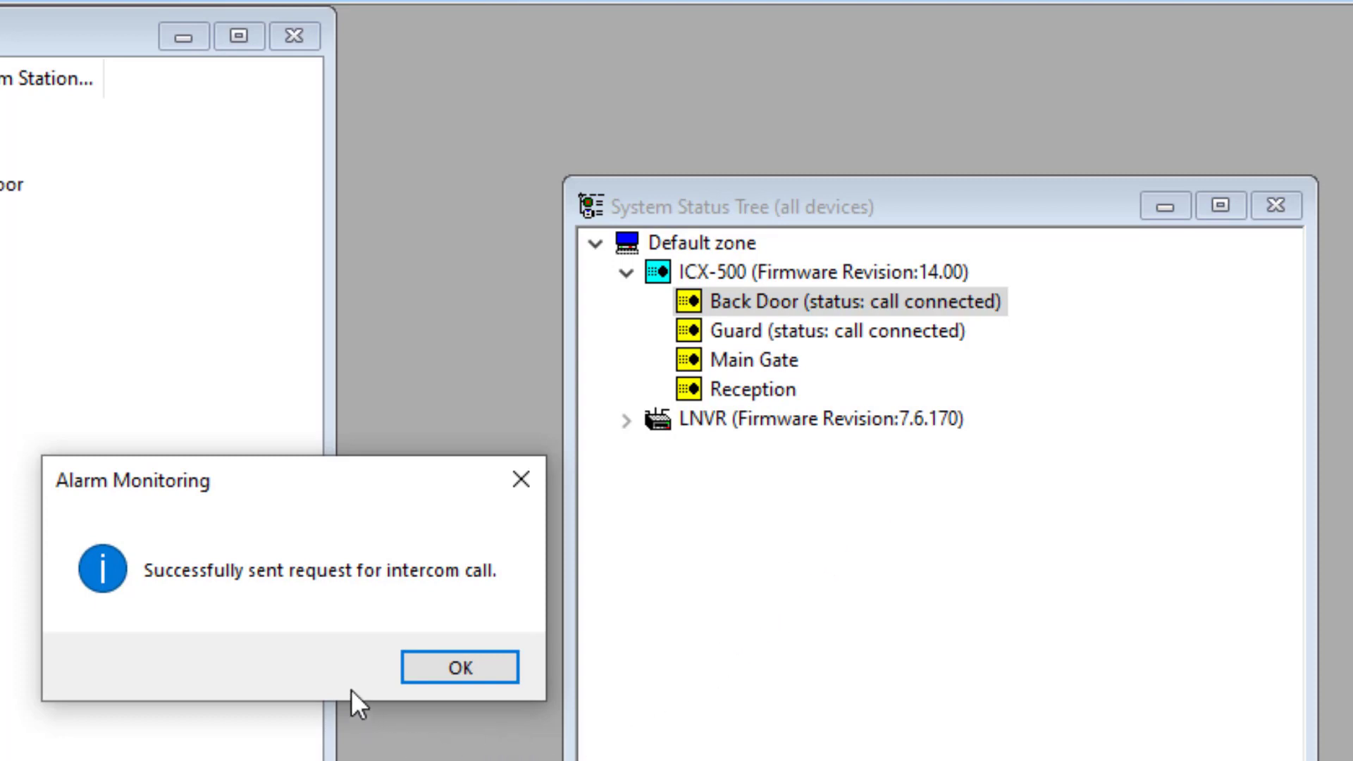
{"action": "left_click", "coordinate": [420, 674]}
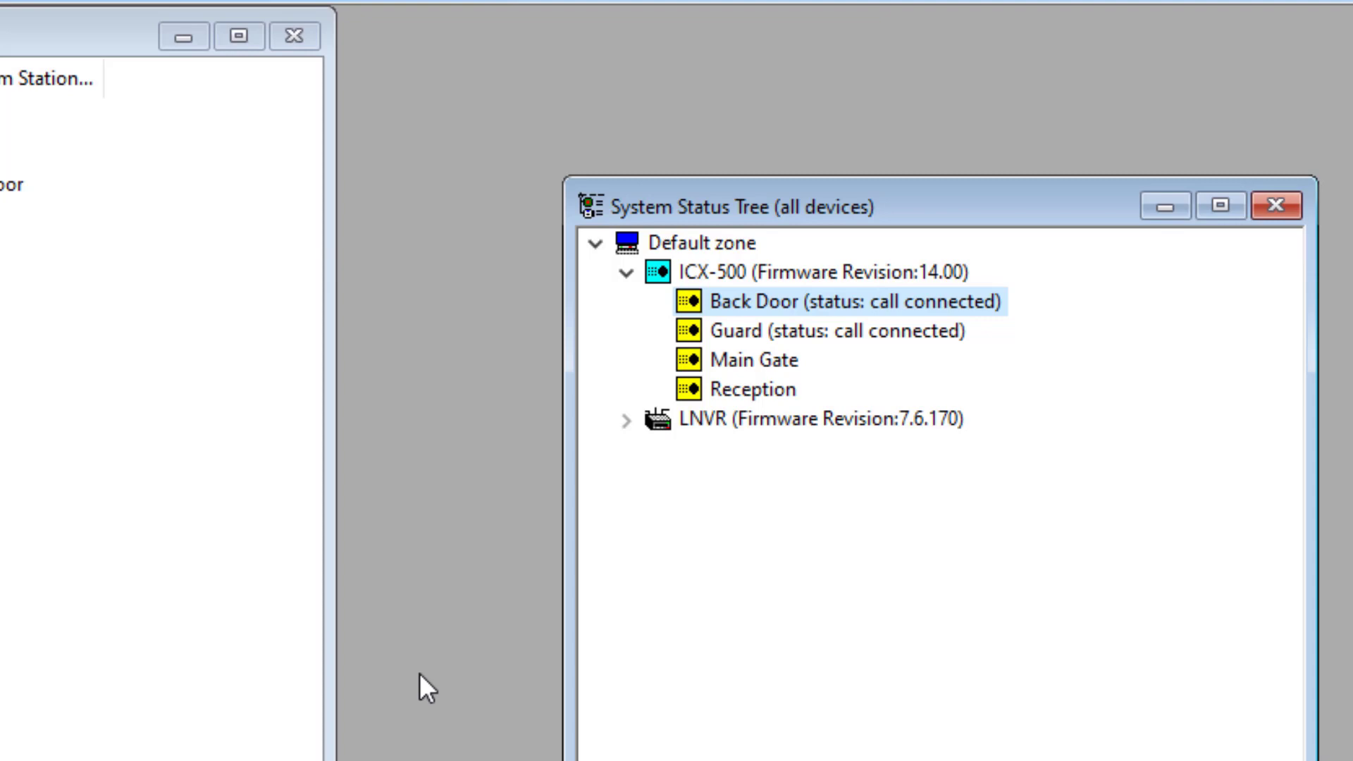
{"action": "right_click", "coordinate": [728, 297]}
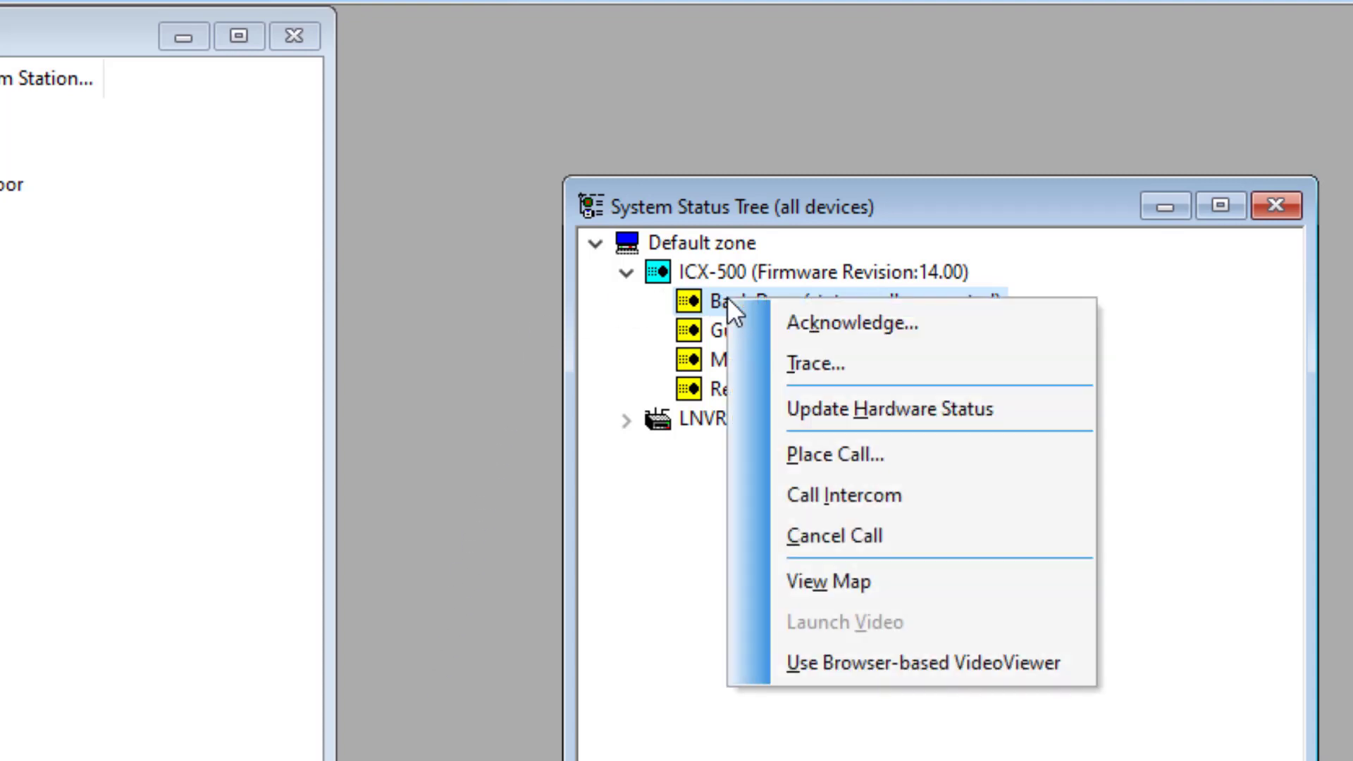
{"action": "left_click", "coordinate": [848, 530]}
{"action": "left_click", "coordinate": [487, 666]}
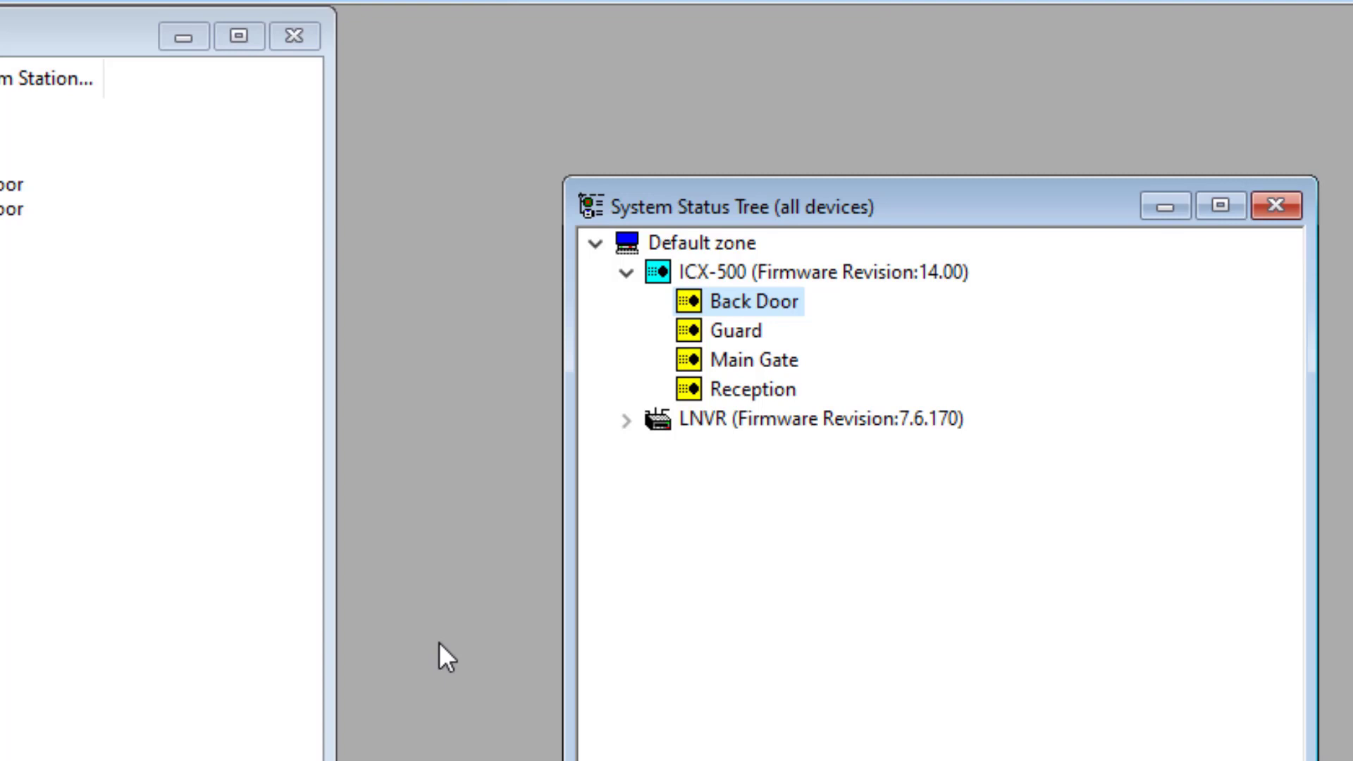
Step: Call the Main Gate intercom and then cancel the Main Gate call
{"action": "right_click", "coordinate": [741, 362]}
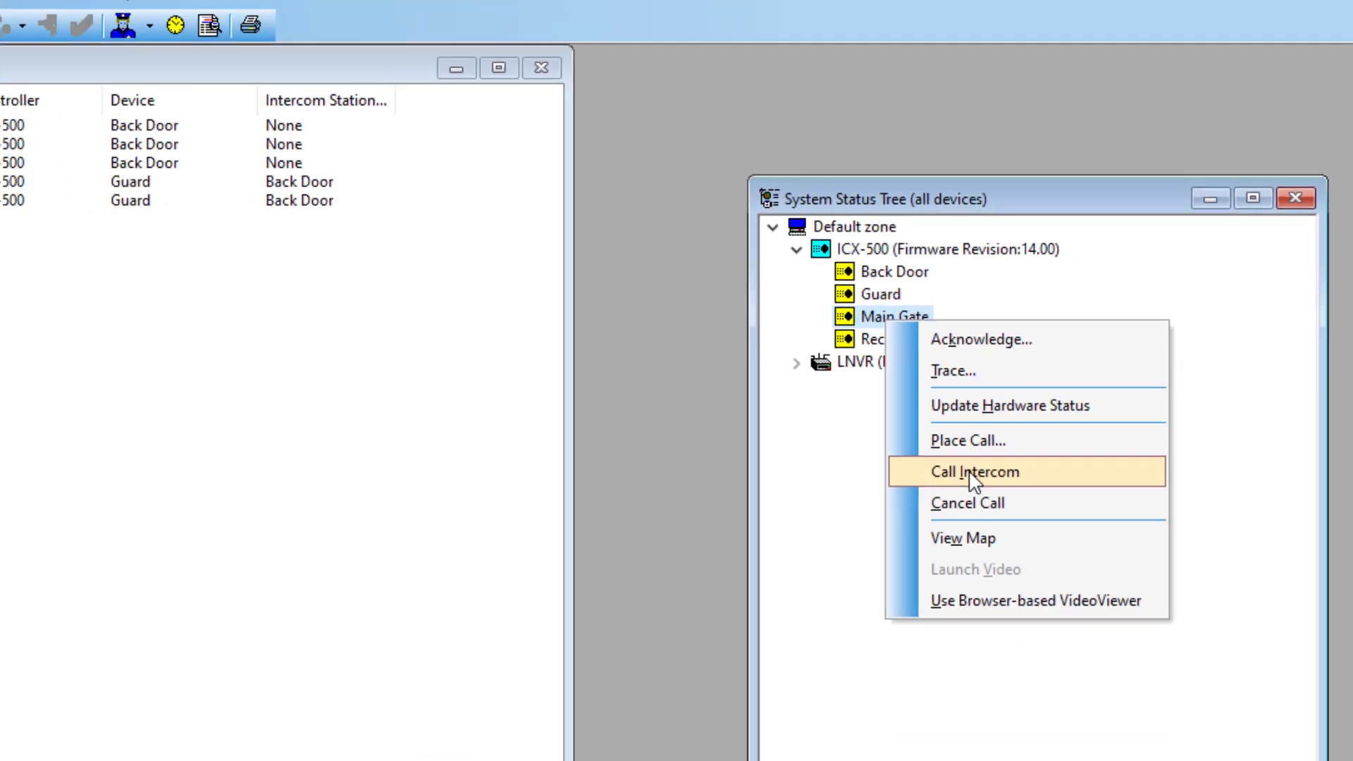
{"action": "left_click", "coordinate": [859, 561]}
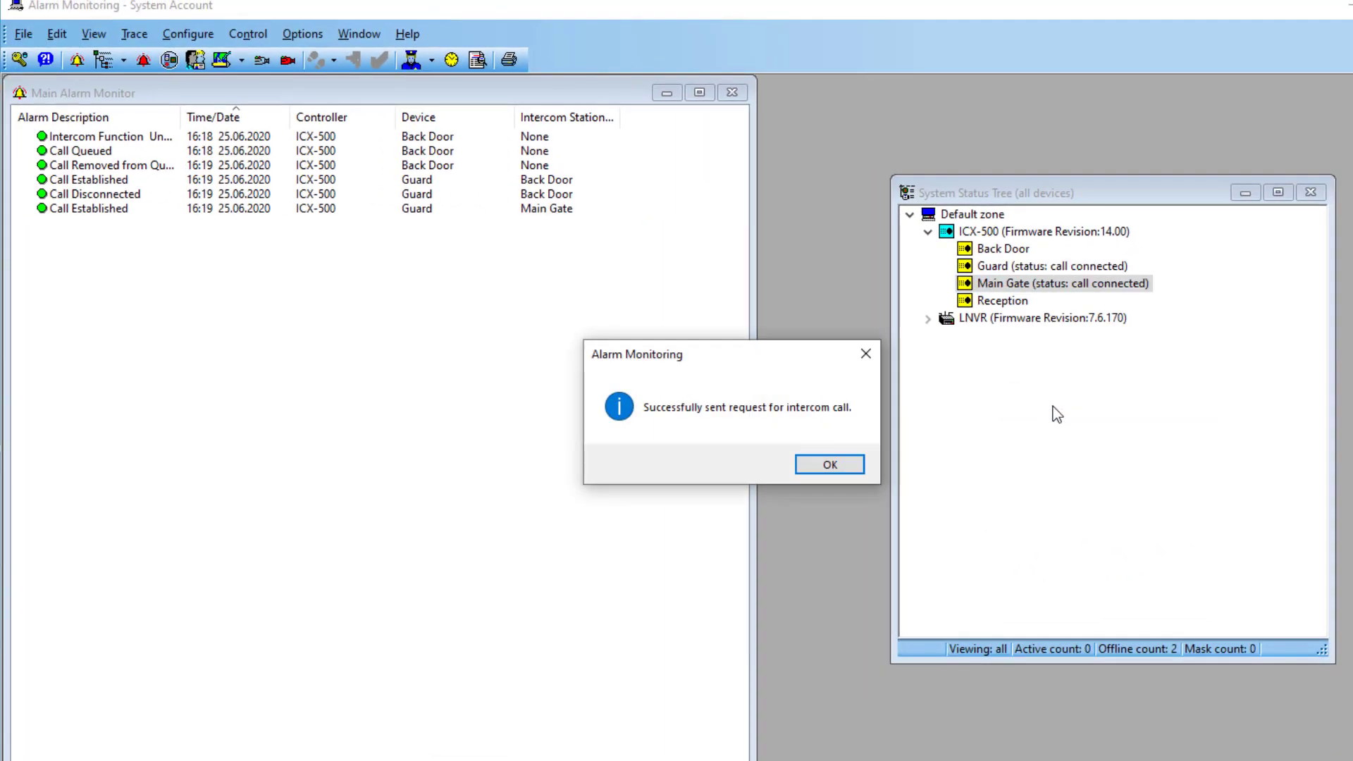
{"action": "left_click", "coordinate": [829, 465]}
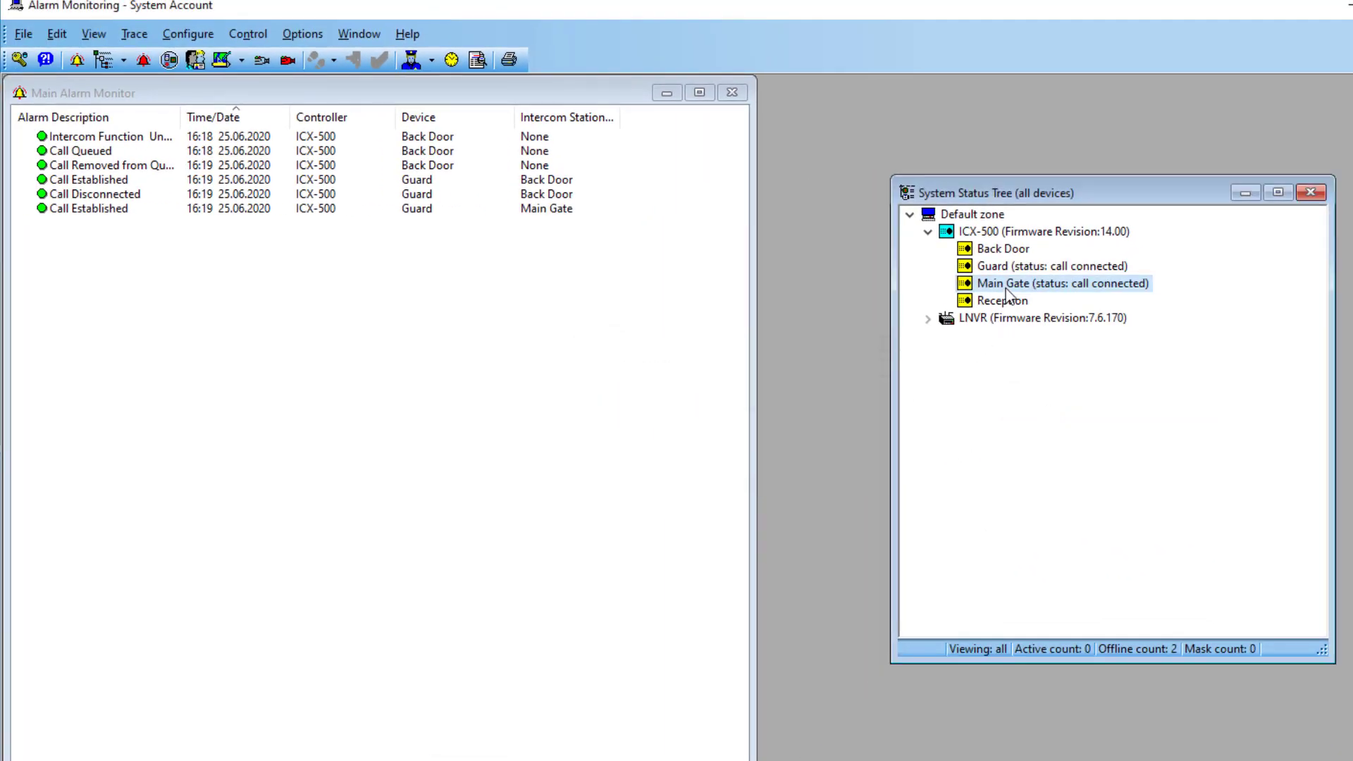
{"action": "right_click", "coordinate": [1008, 293]}
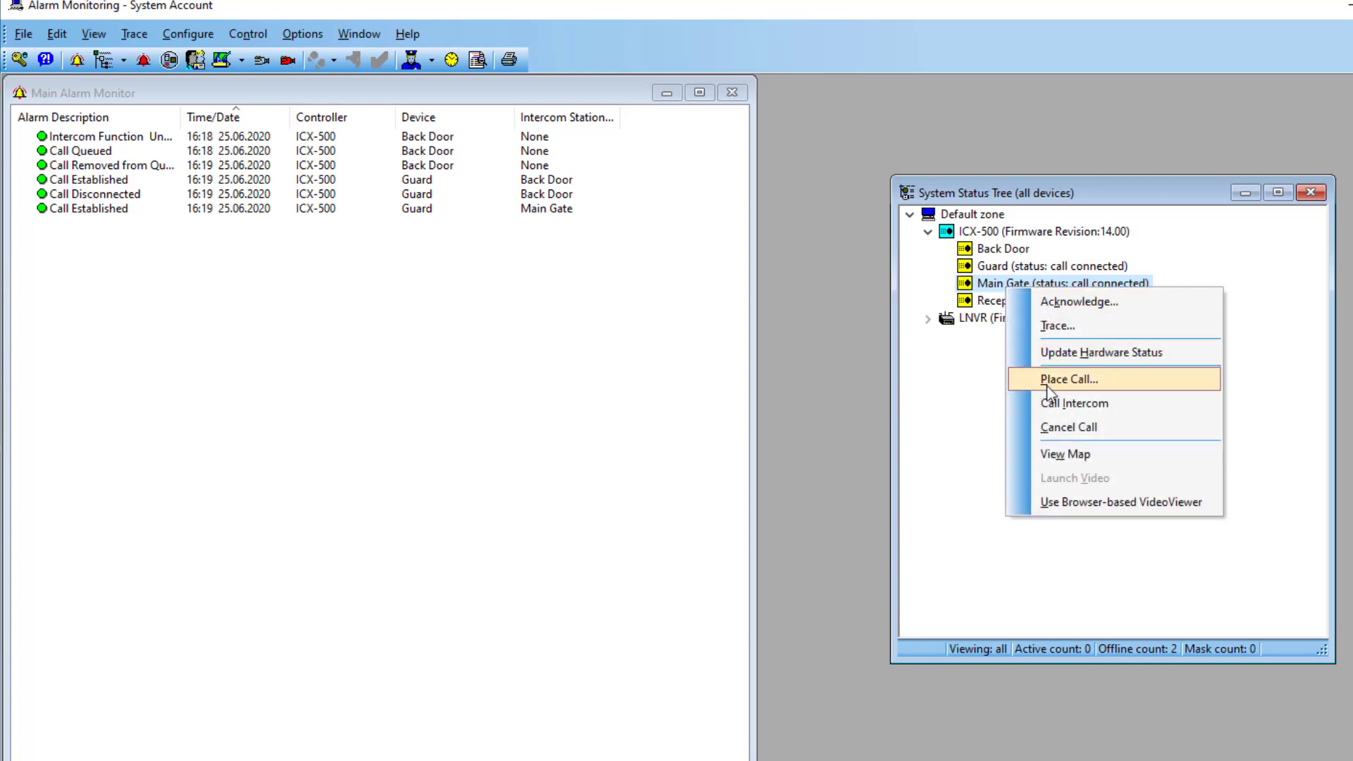
{"action": "left_click", "coordinate": [1067, 426]}
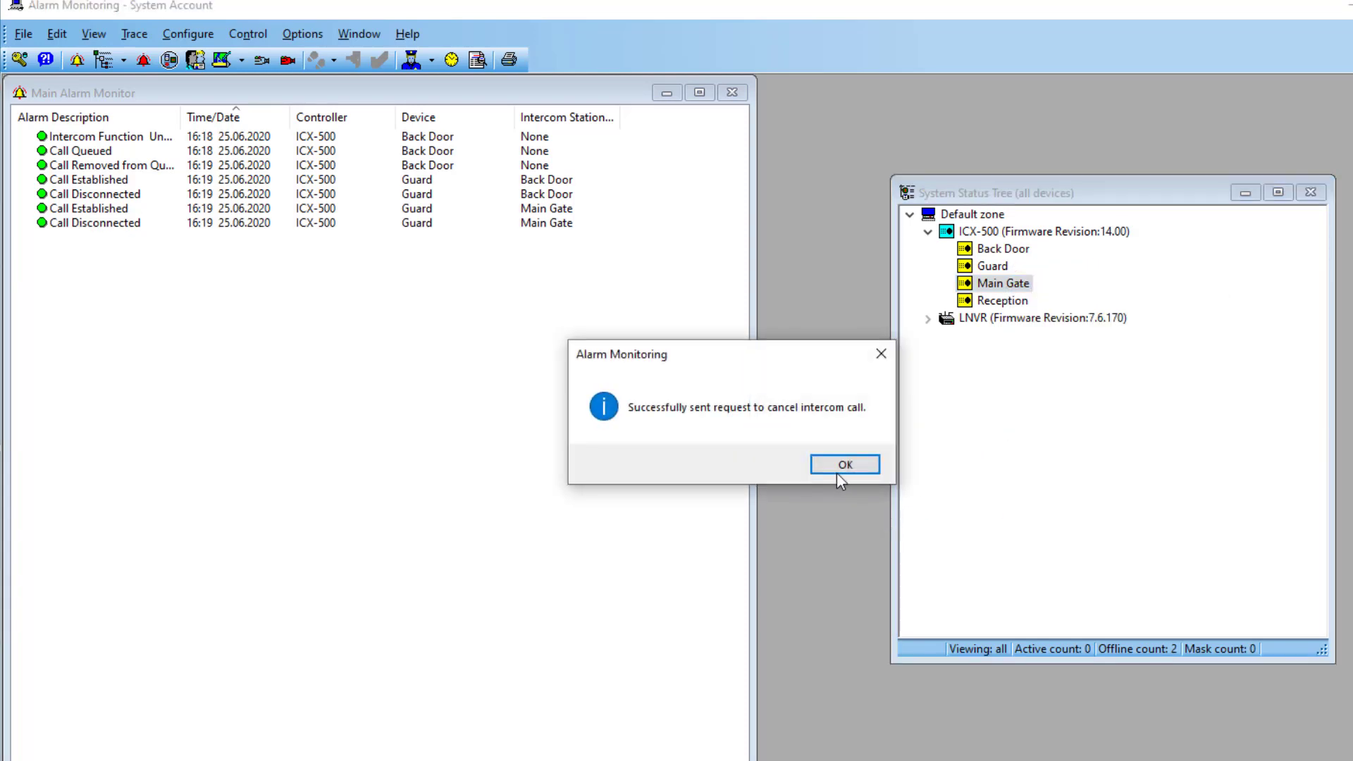
{"action": "left_click", "coordinate": [836, 465]}
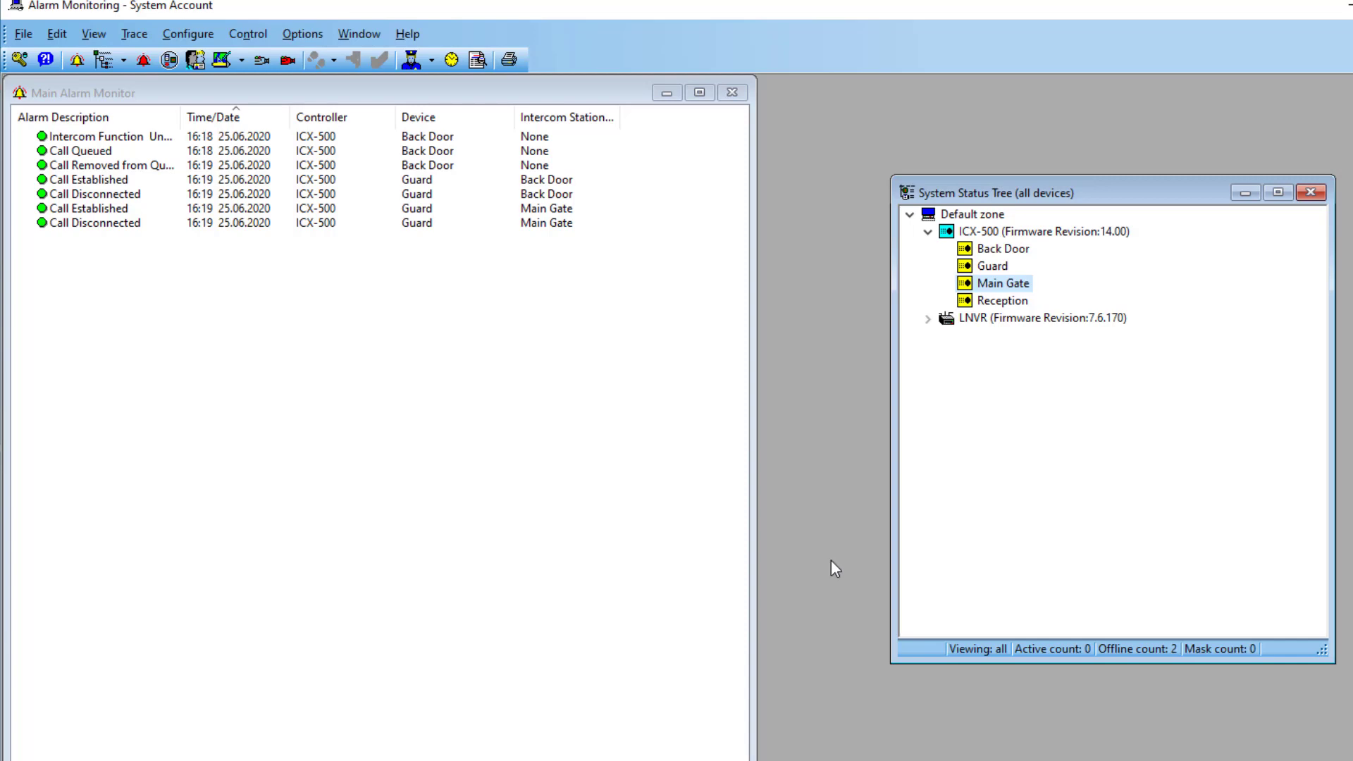
Step: Place a call from the Guard intercom, then cancel Guard's call
{"action": "right_click", "coordinate": [1003, 270]}
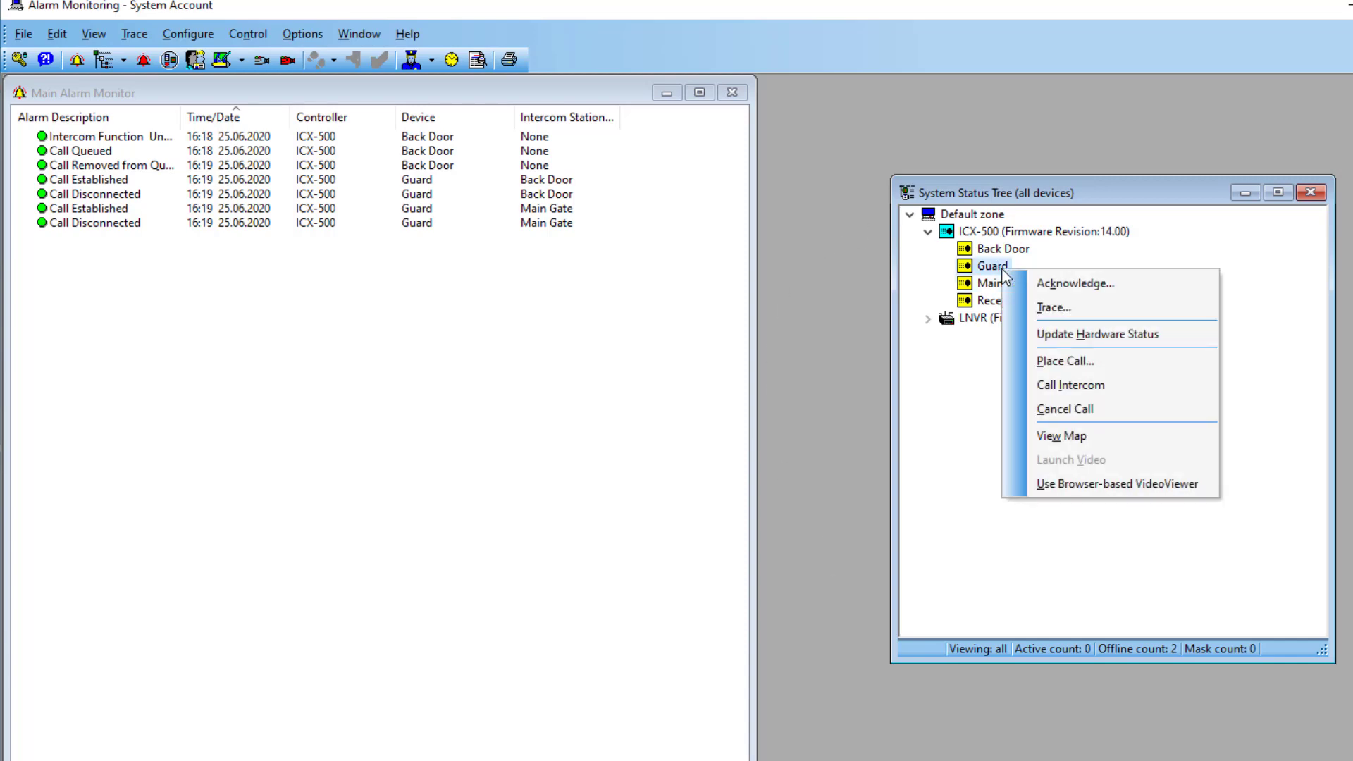
{"action": "left_click", "coordinate": [1072, 361]}
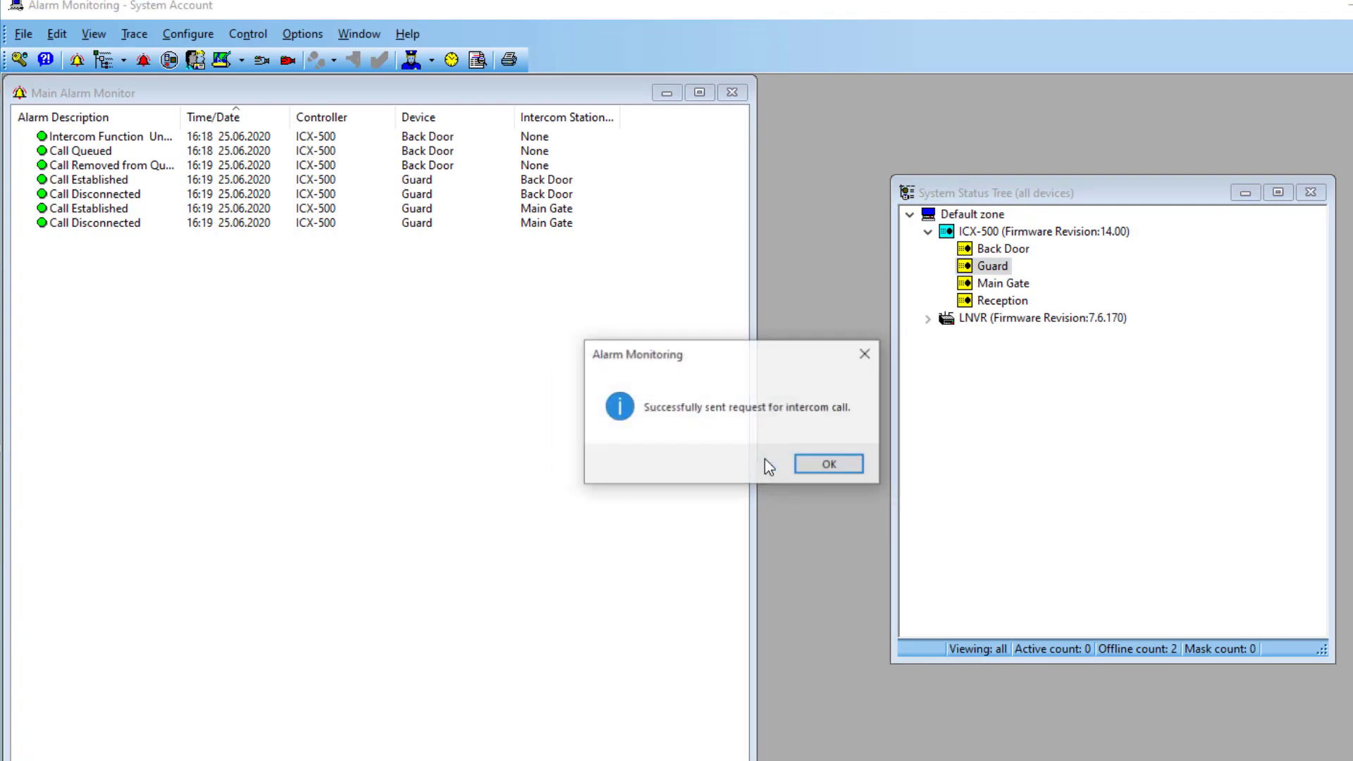
{"action": "left_click", "coordinate": [830, 465]}
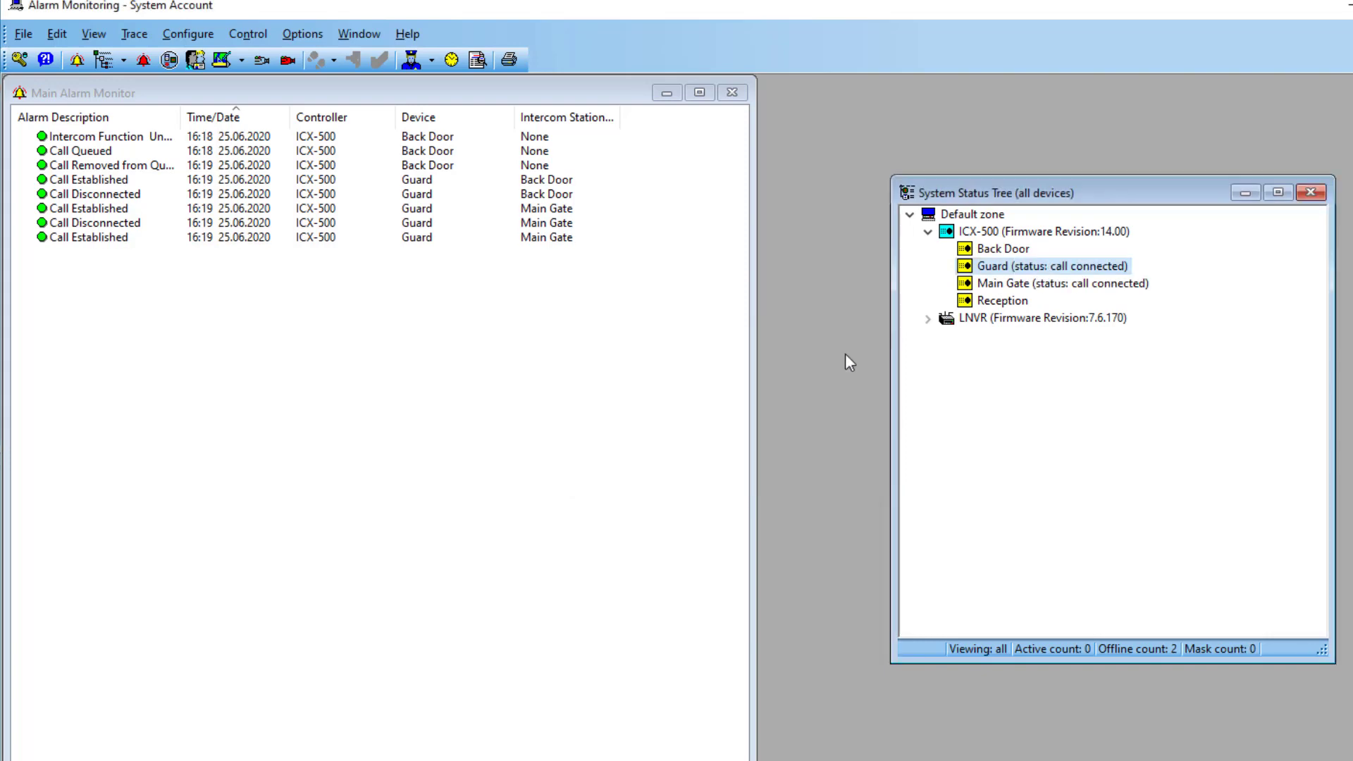
{"action": "right_click", "coordinate": [997, 268]}
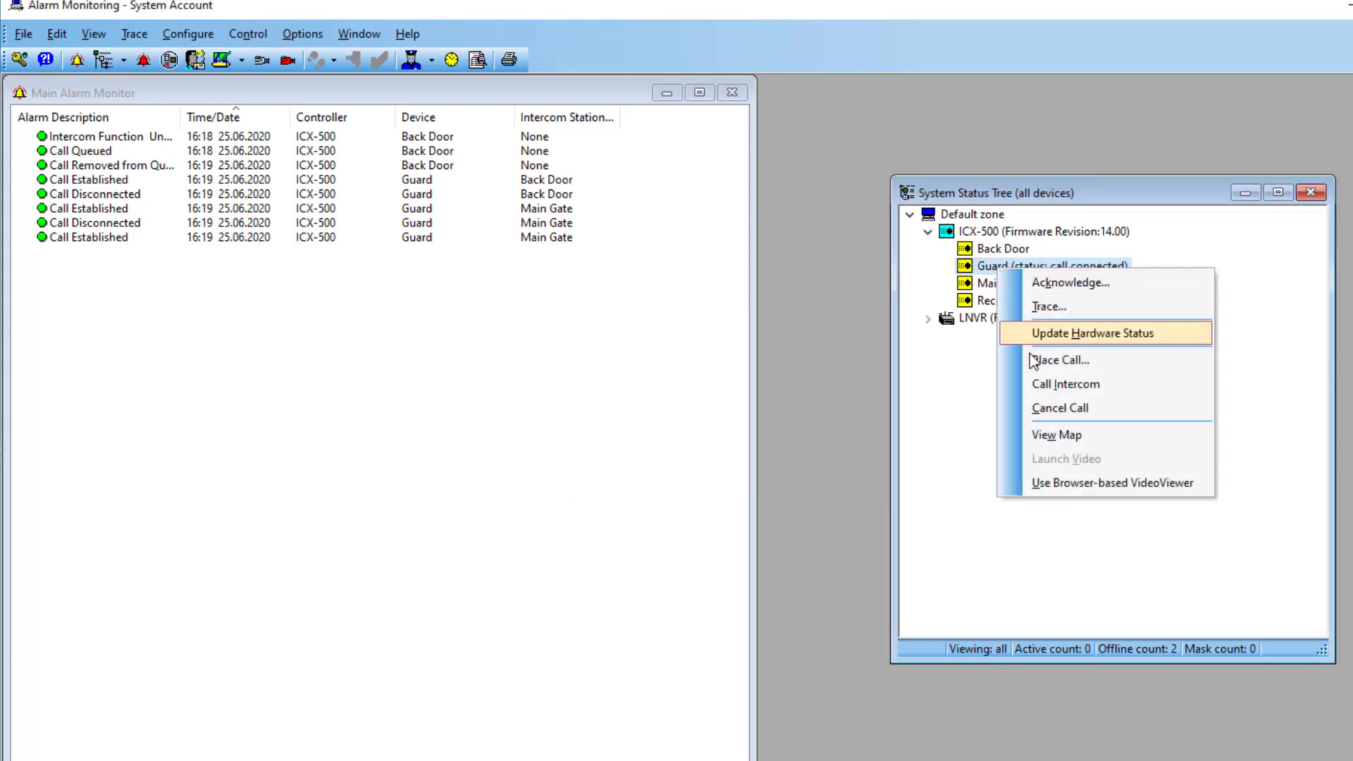
{"action": "left_click", "coordinate": [1051, 411]}
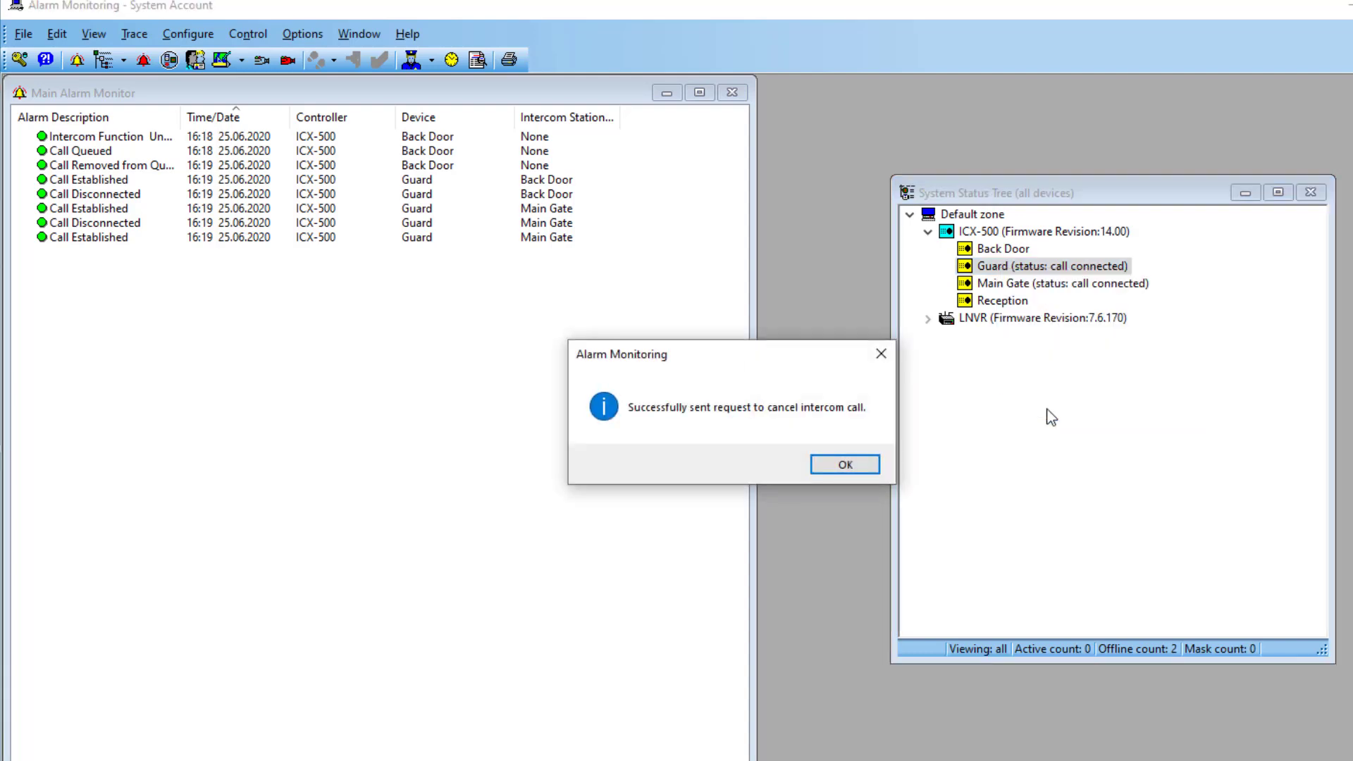
{"action": "left_click", "coordinate": [824, 466]}
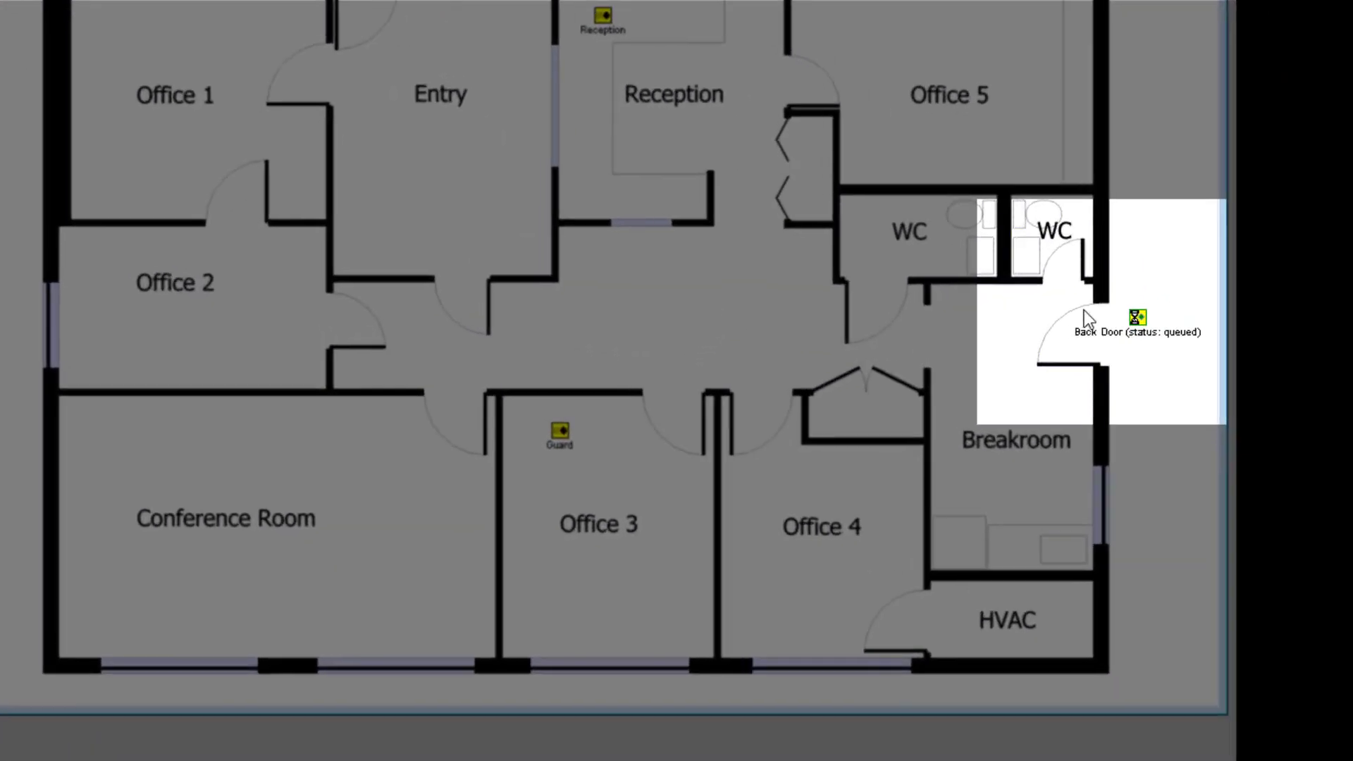
Step: Answer the queued Back Door call from the Floor 1 map, then cancel it
{"action": "right_click", "coordinate": [1138, 323]}
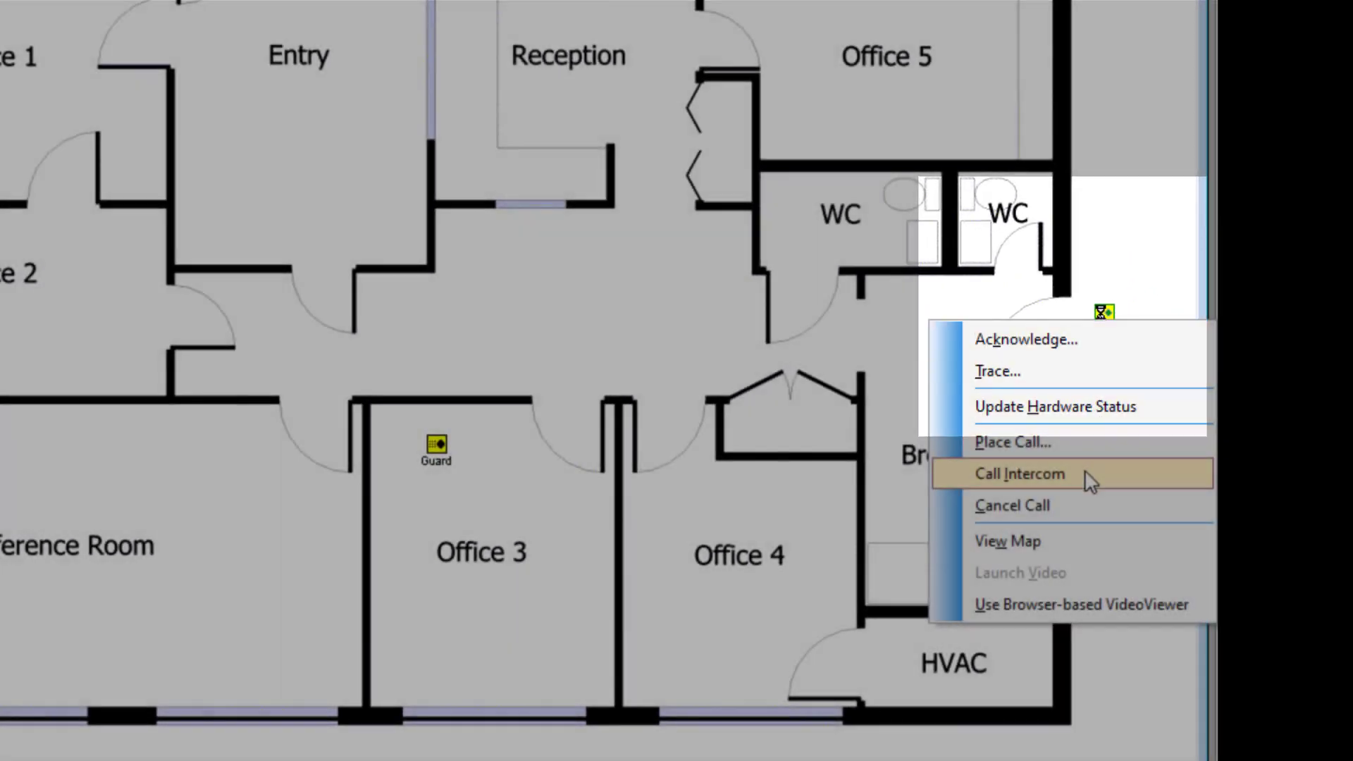
{"action": "left_click", "coordinate": [1087, 475]}
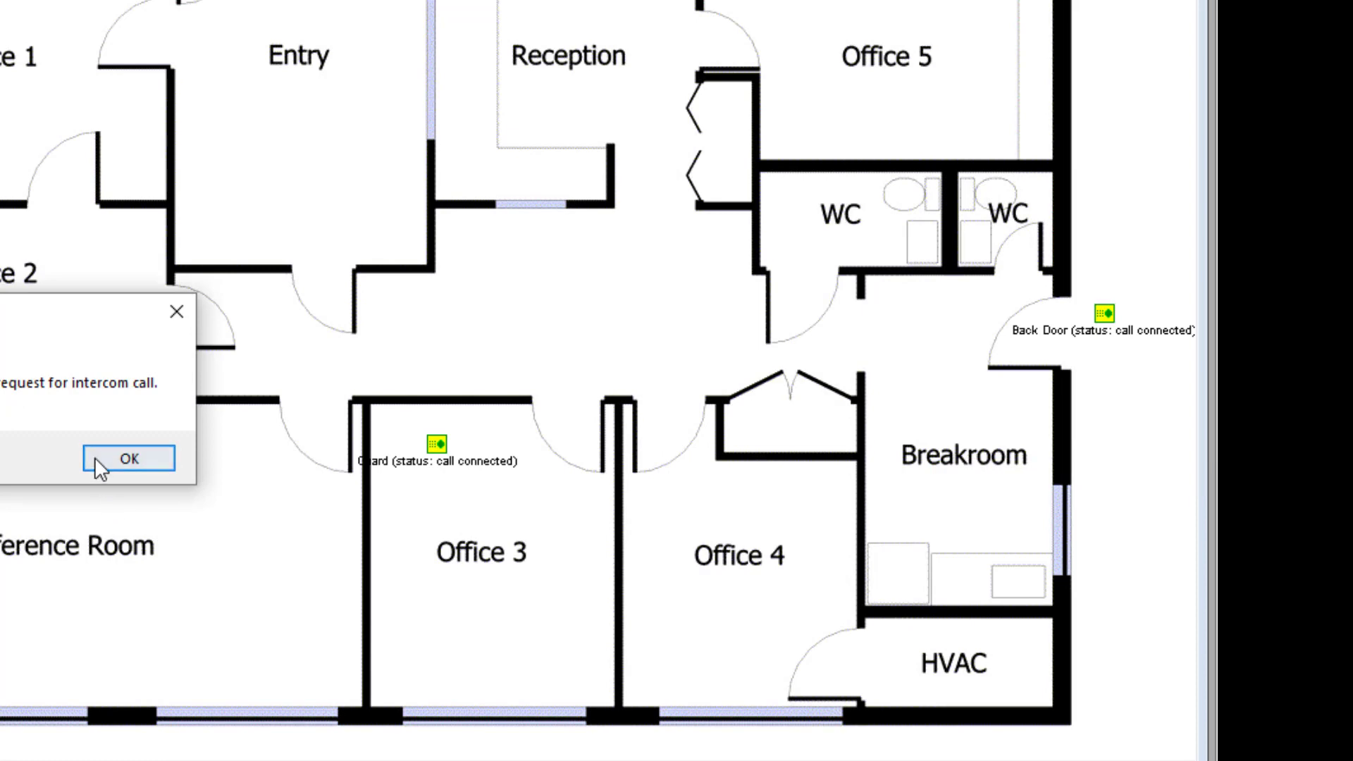
{"action": "left_click", "coordinate": [98, 458]}
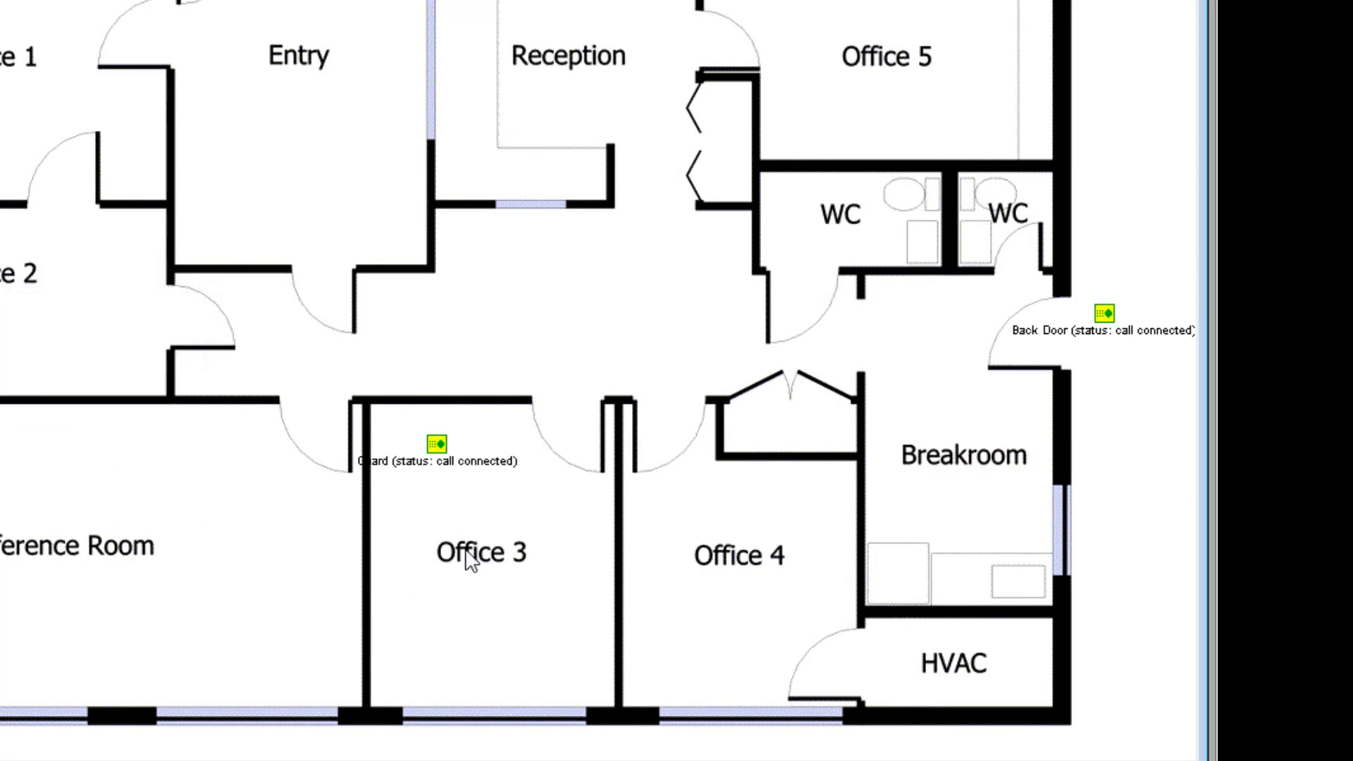
{"action": "right_click", "coordinate": [1104, 314]}
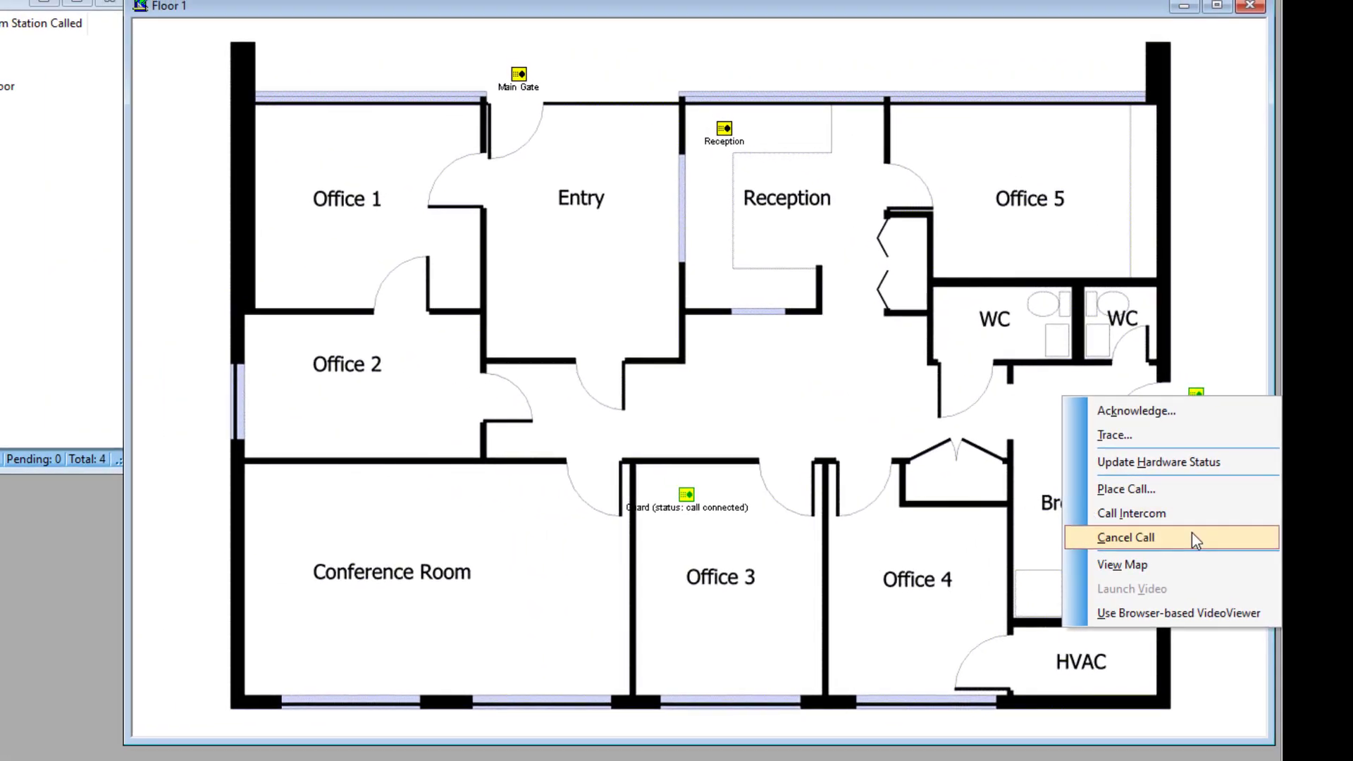
{"action": "left_click", "coordinate": [1103, 499]}
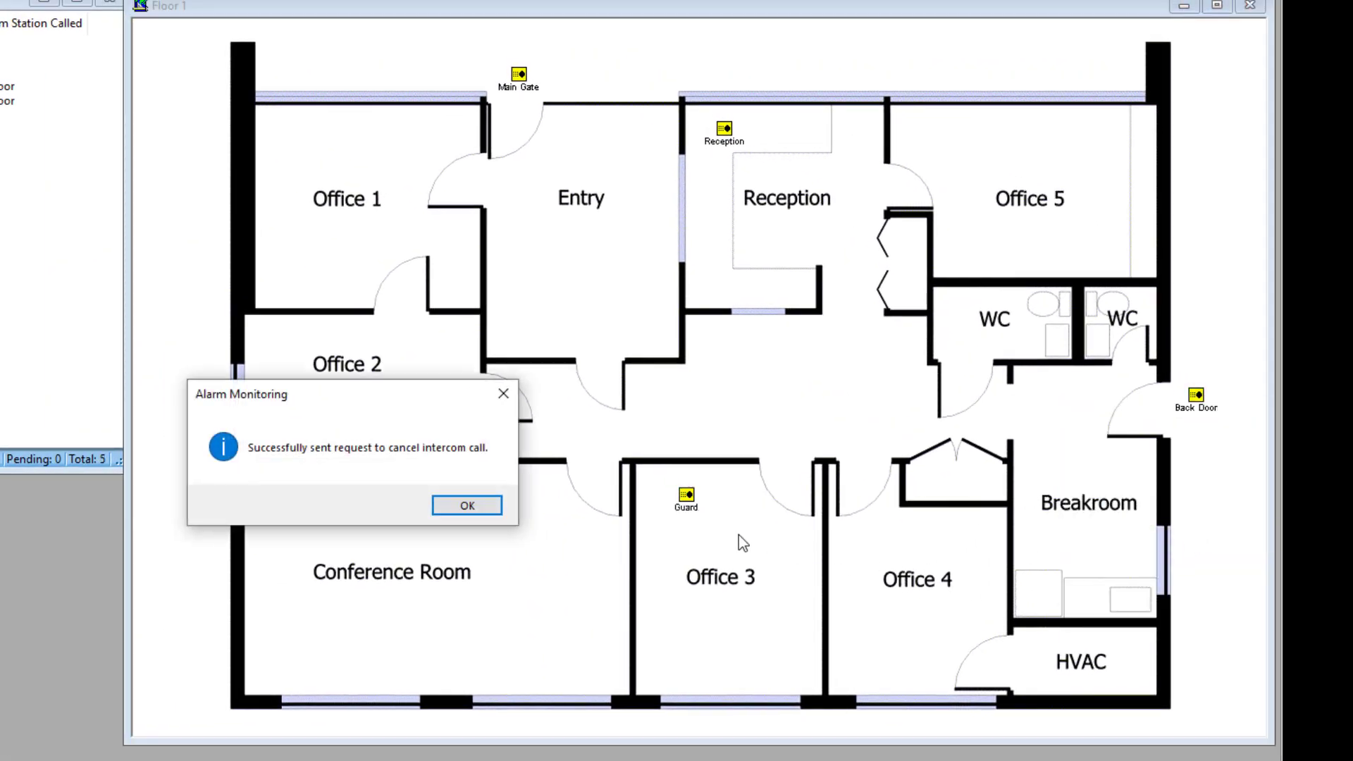
{"action": "left_click", "coordinate": [448, 503]}
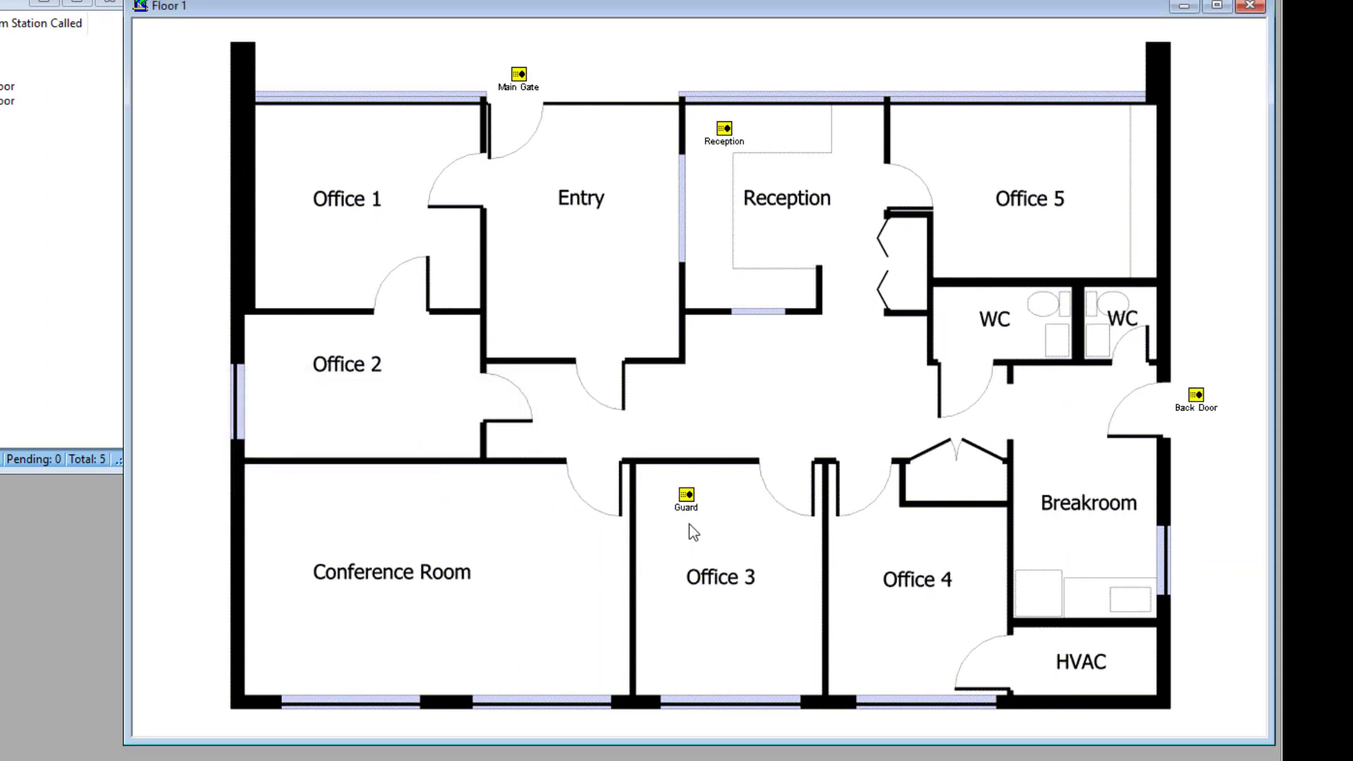
Step: Call Reception at station 106 from the Guard station, then cancel that call
{"action": "right_click", "coordinate": [687, 495]}
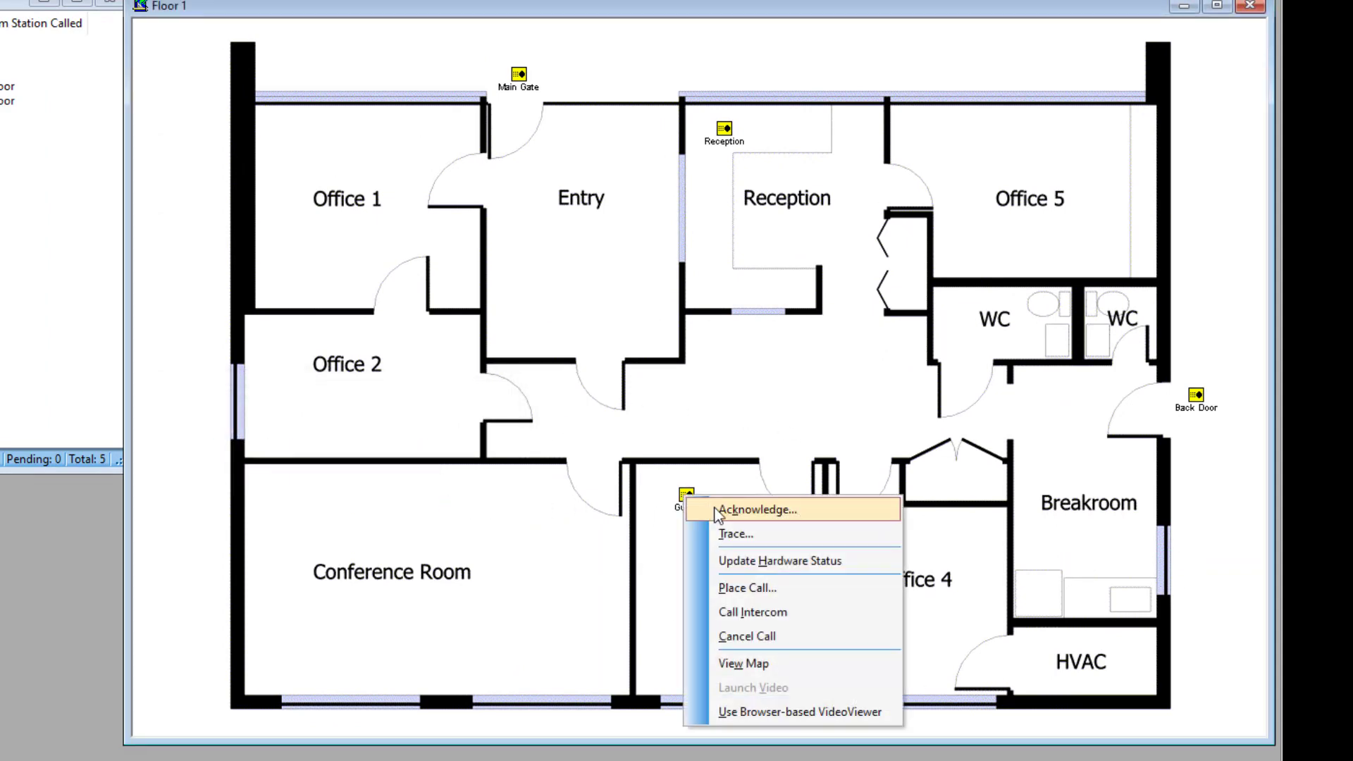
{"action": "left_click", "coordinate": [758, 586]}
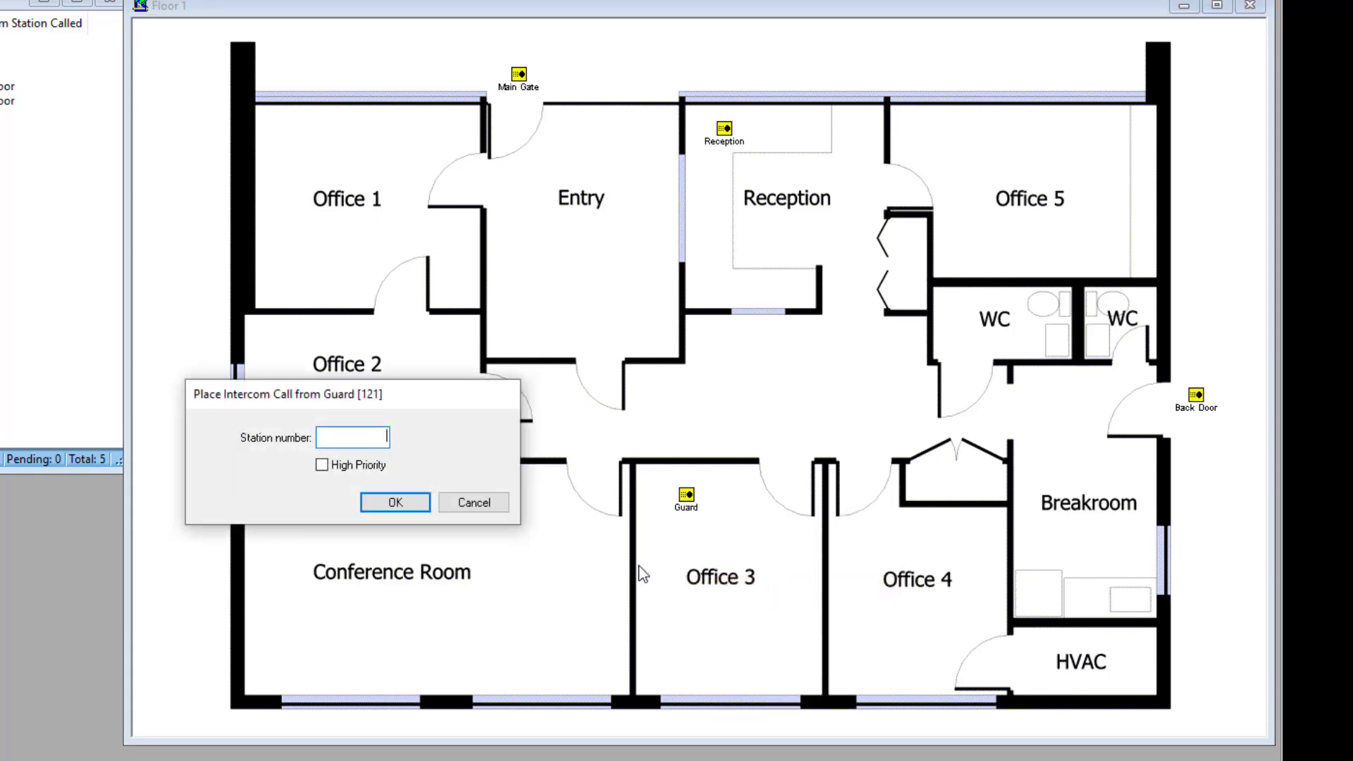
{"action": "left_click", "coordinate": [410, 502]}
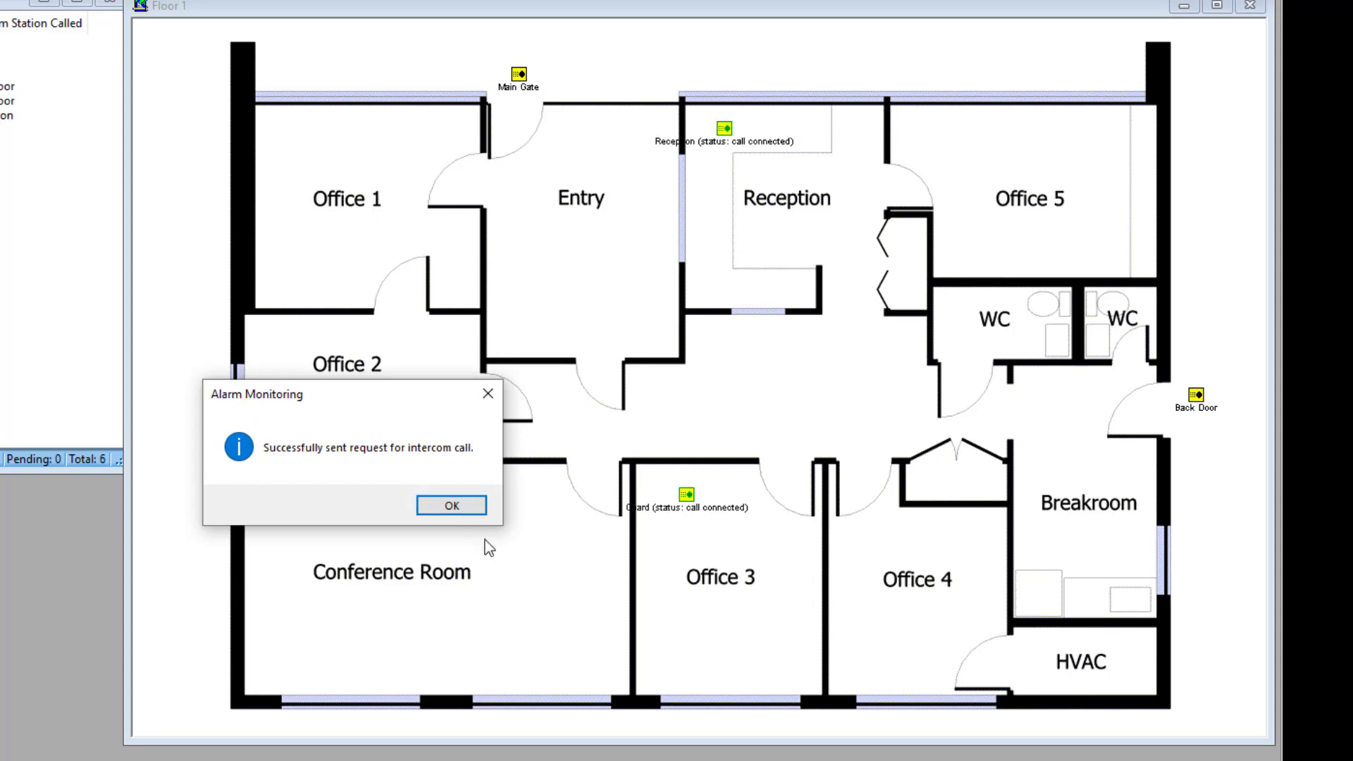
{"action": "left_click", "coordinate": [452, 506]}
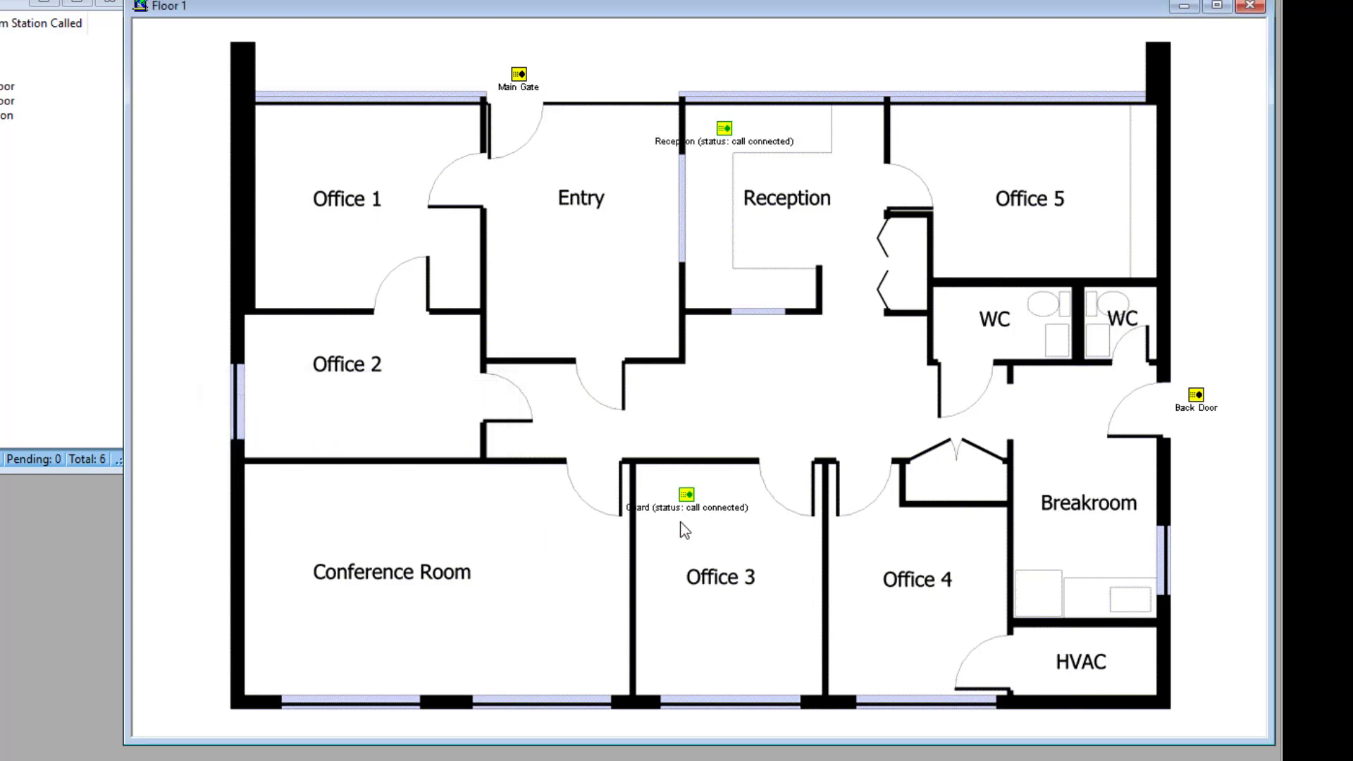
{"action": "right_click", "coordinate": [687, 501]}
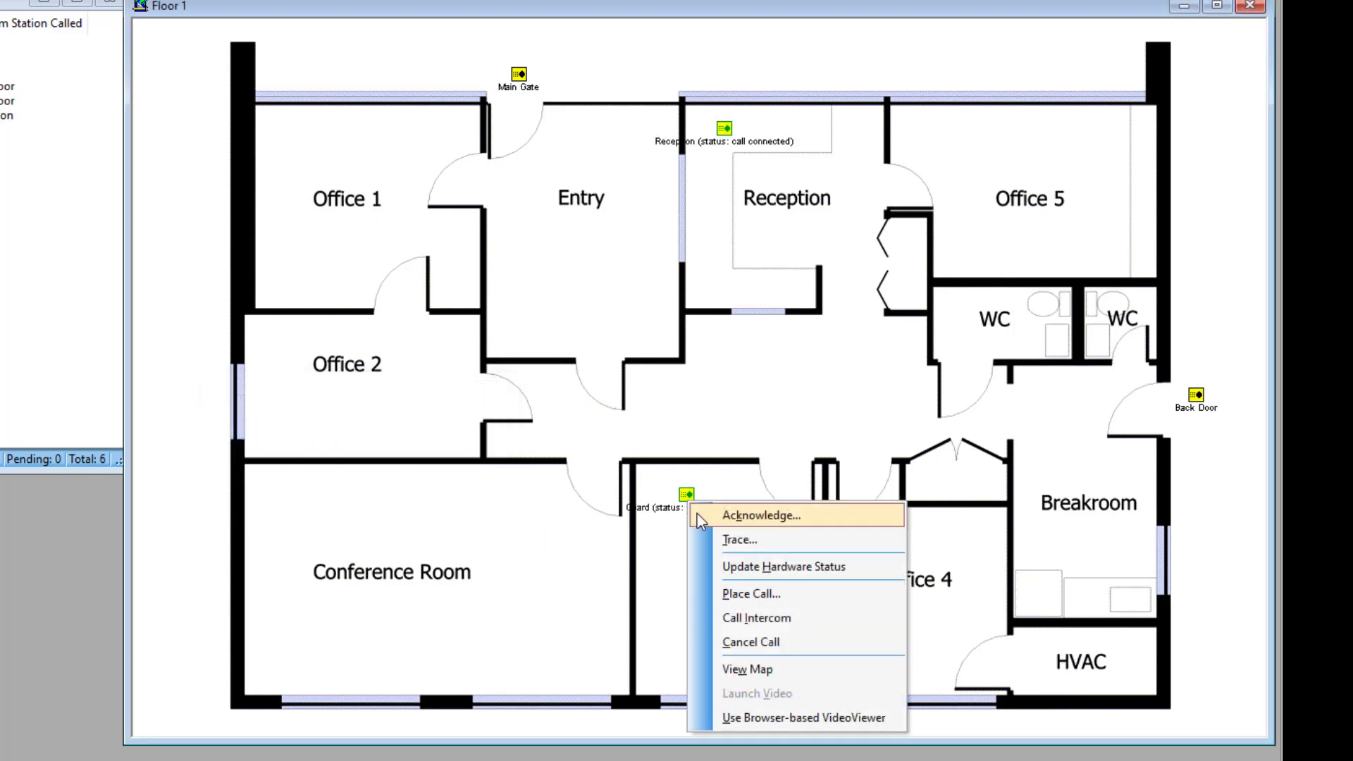
{"action": "left_click", "coordinate": [752, 642]}
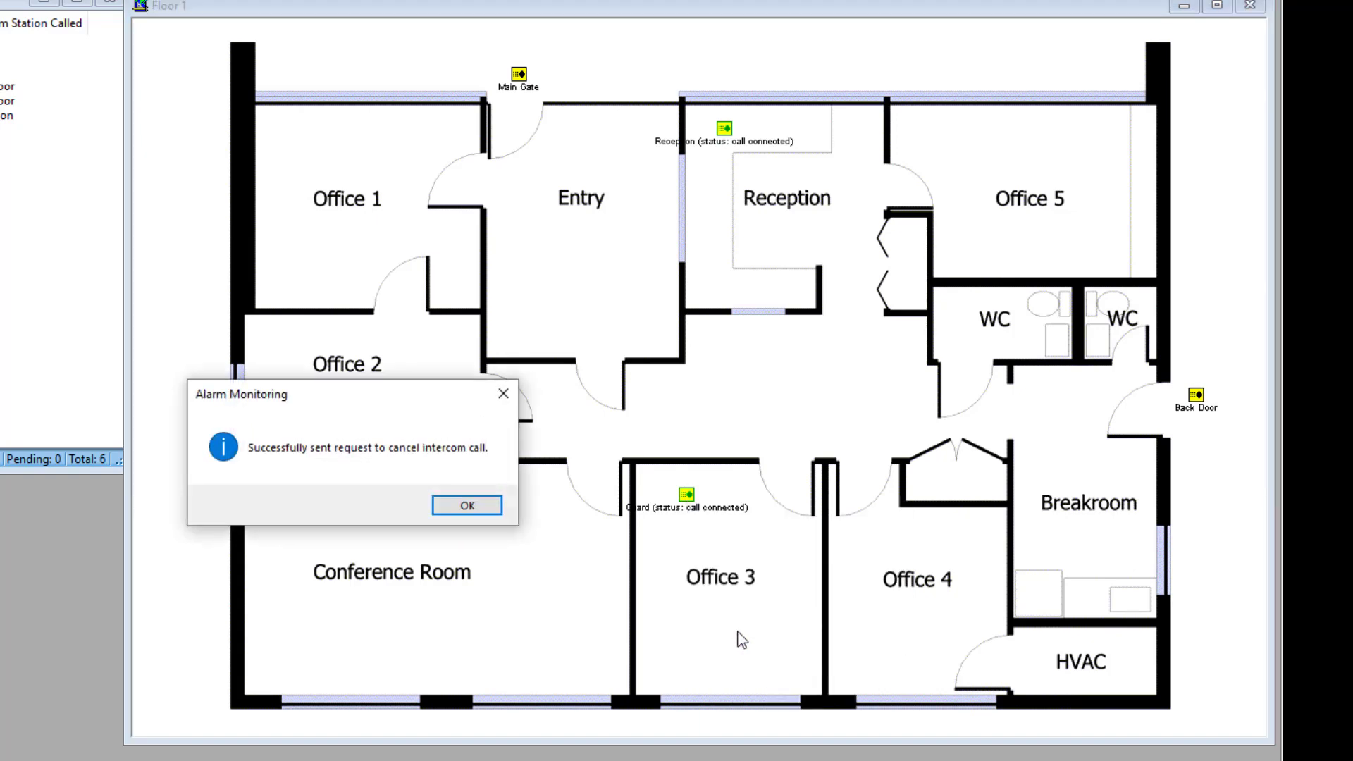
{"action": "left_click", "coordinate": [454, 507]}
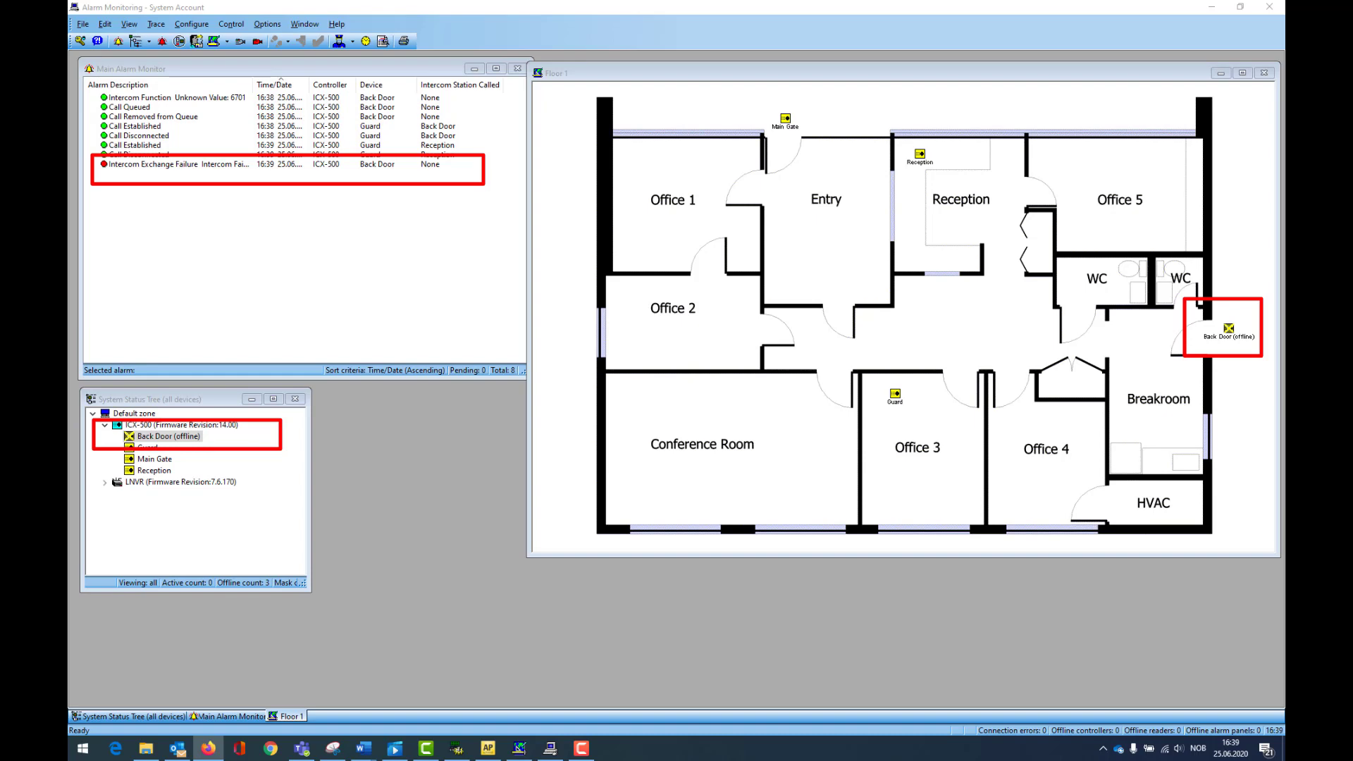
Step: Reposition a window slightly while the Main Gate call arrives and its video popup opens
{"action": "left_click_drag", "start_coordinate": [254, 86], "coordinate": [271, 88]}
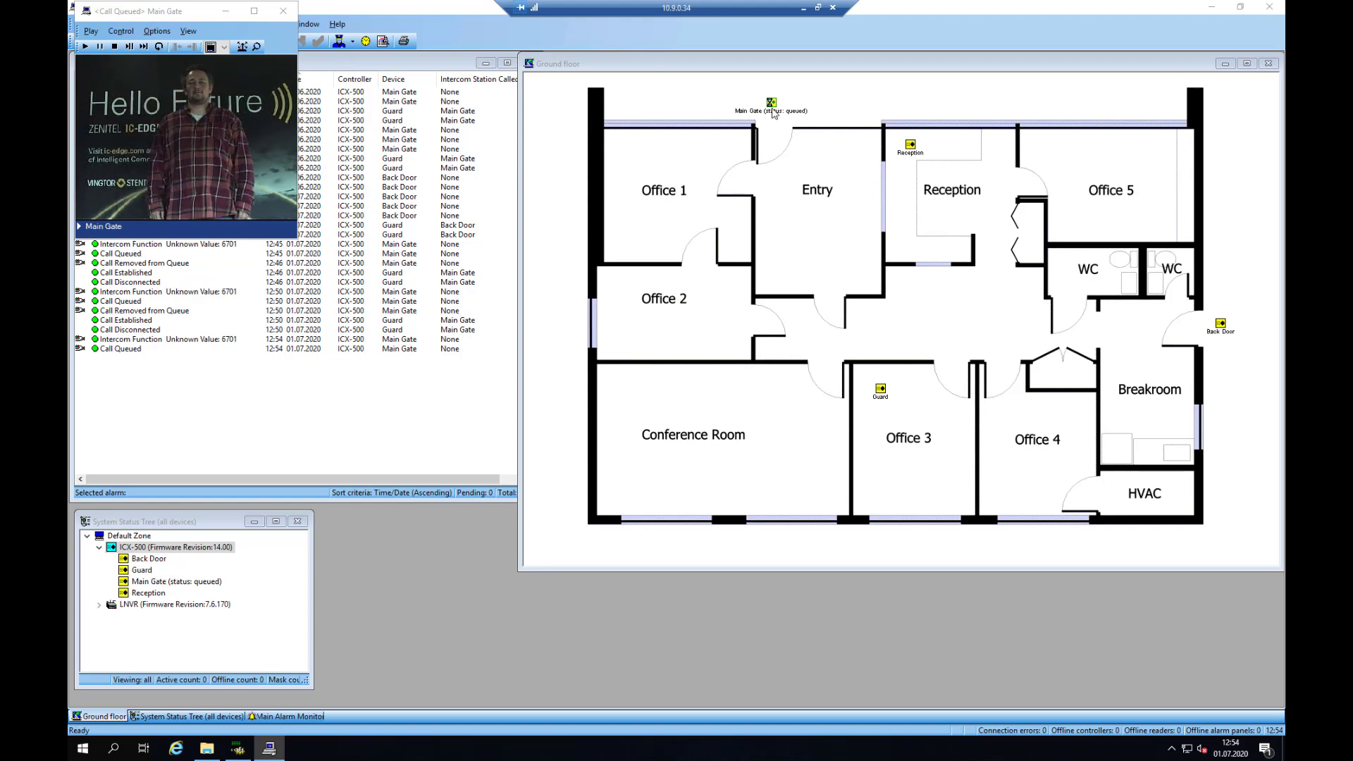
Step: Answer the queued Main Gate call on the Ground floor map, cancel it, and close its video popup
{"action": "left_click", "coordinate": [774, 114]}
{"action": "right_click", "coordinate": [772, 104]}
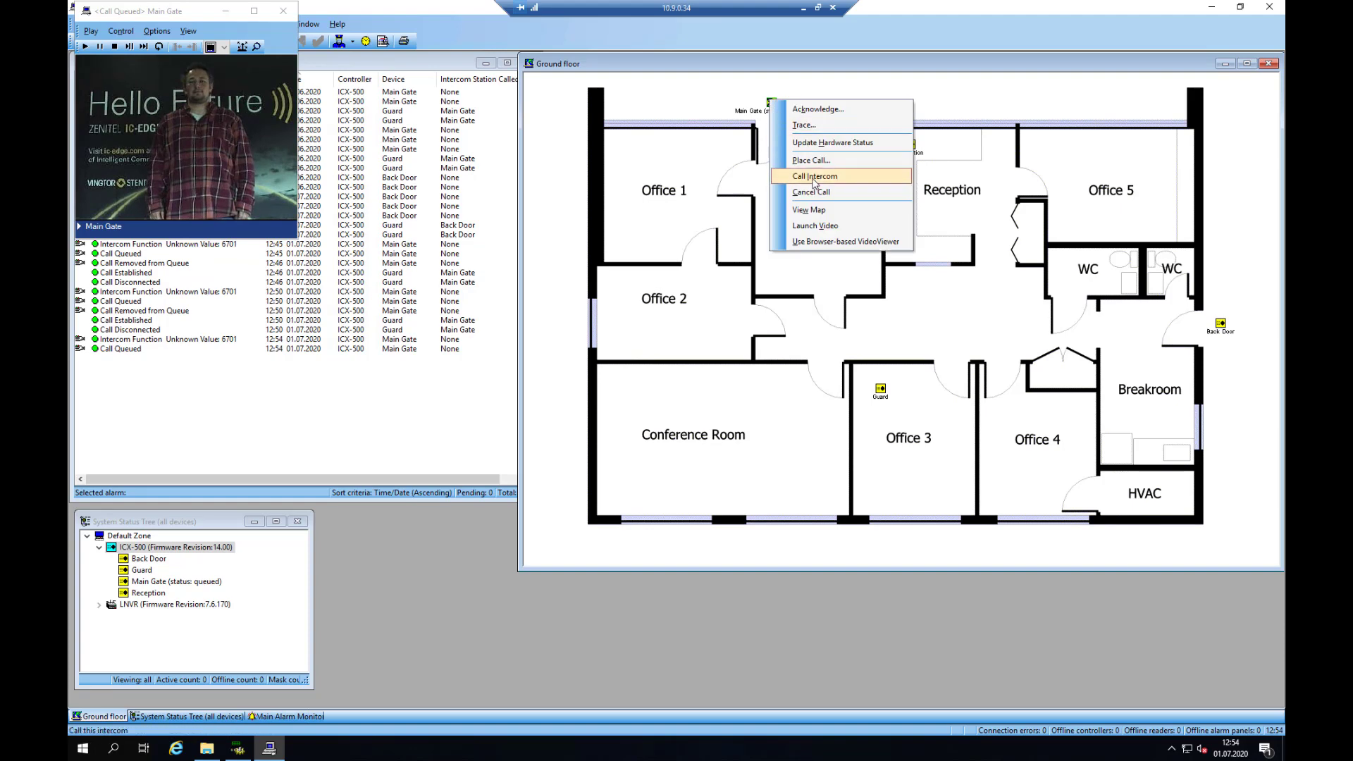
{"action": "left_click", "coordinate": [814, 184]}
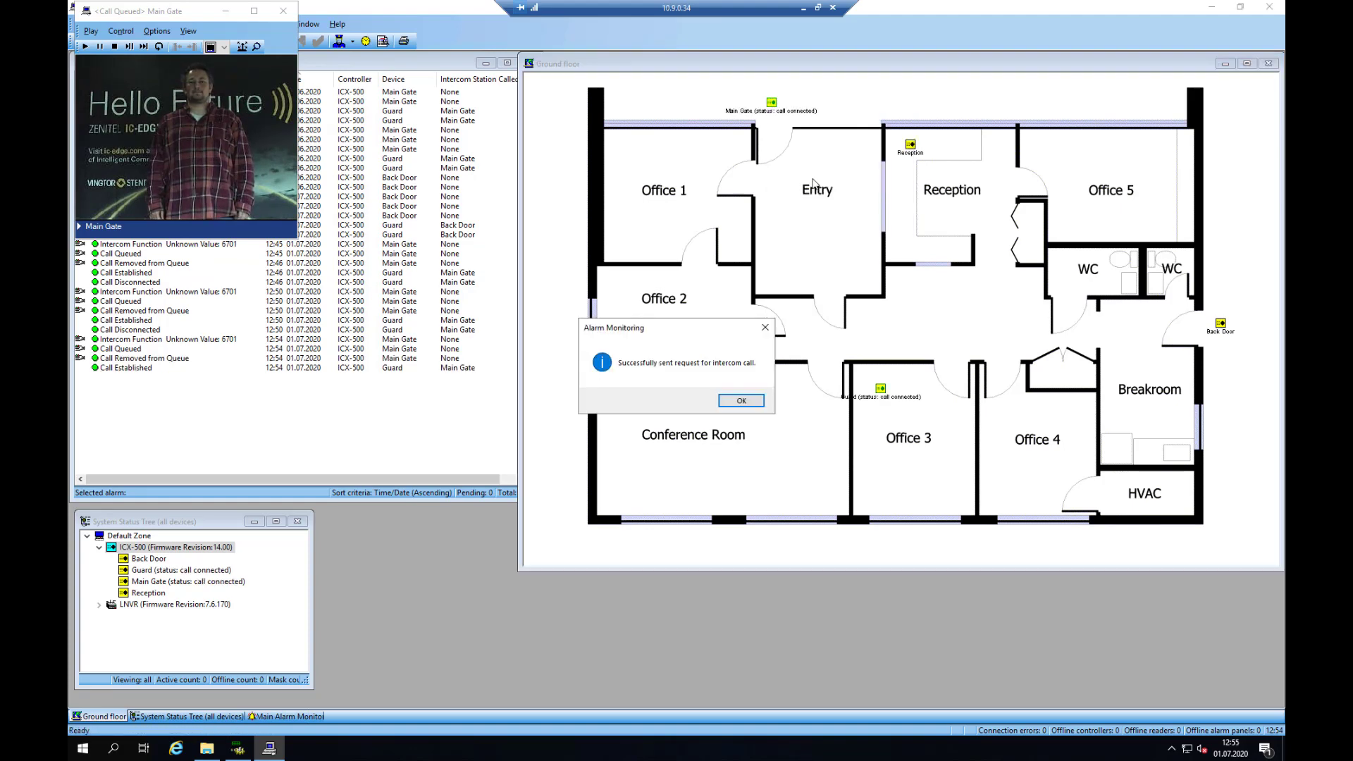
{"action": "left_click", "coordinate": [742, 400]}
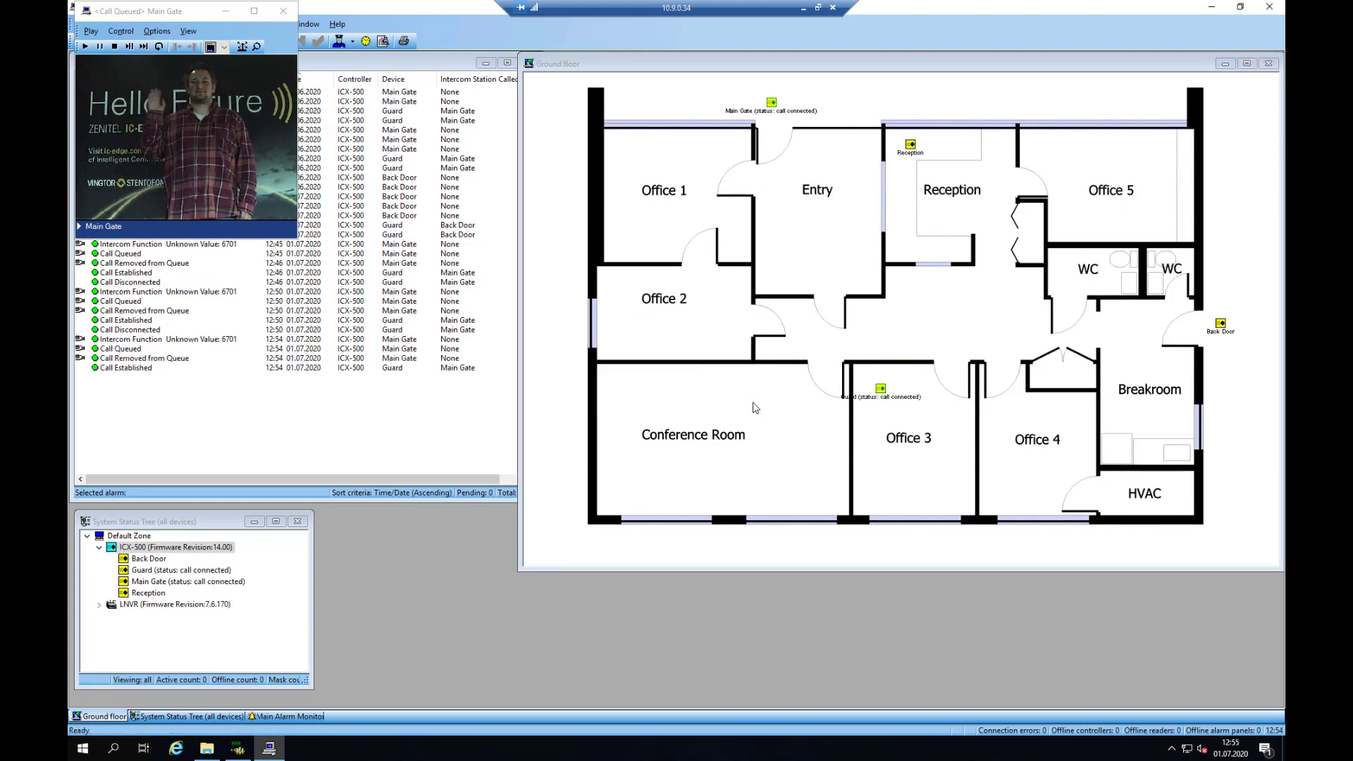
{"action": "right_click", "coordinate": [772, 104]}
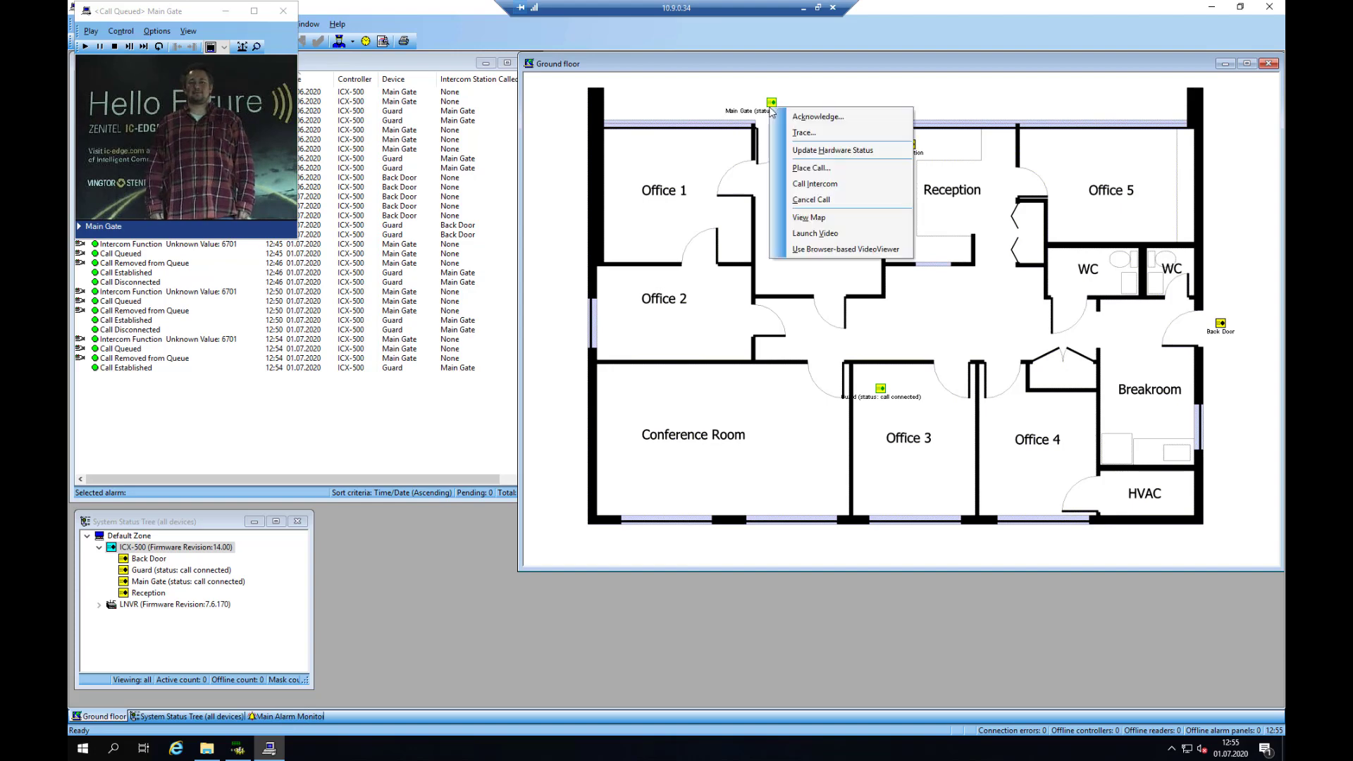
{"action": "left_click", "coordinate": [814, 185]}
{"action": "left_click", "coordinate": [751, 402]}
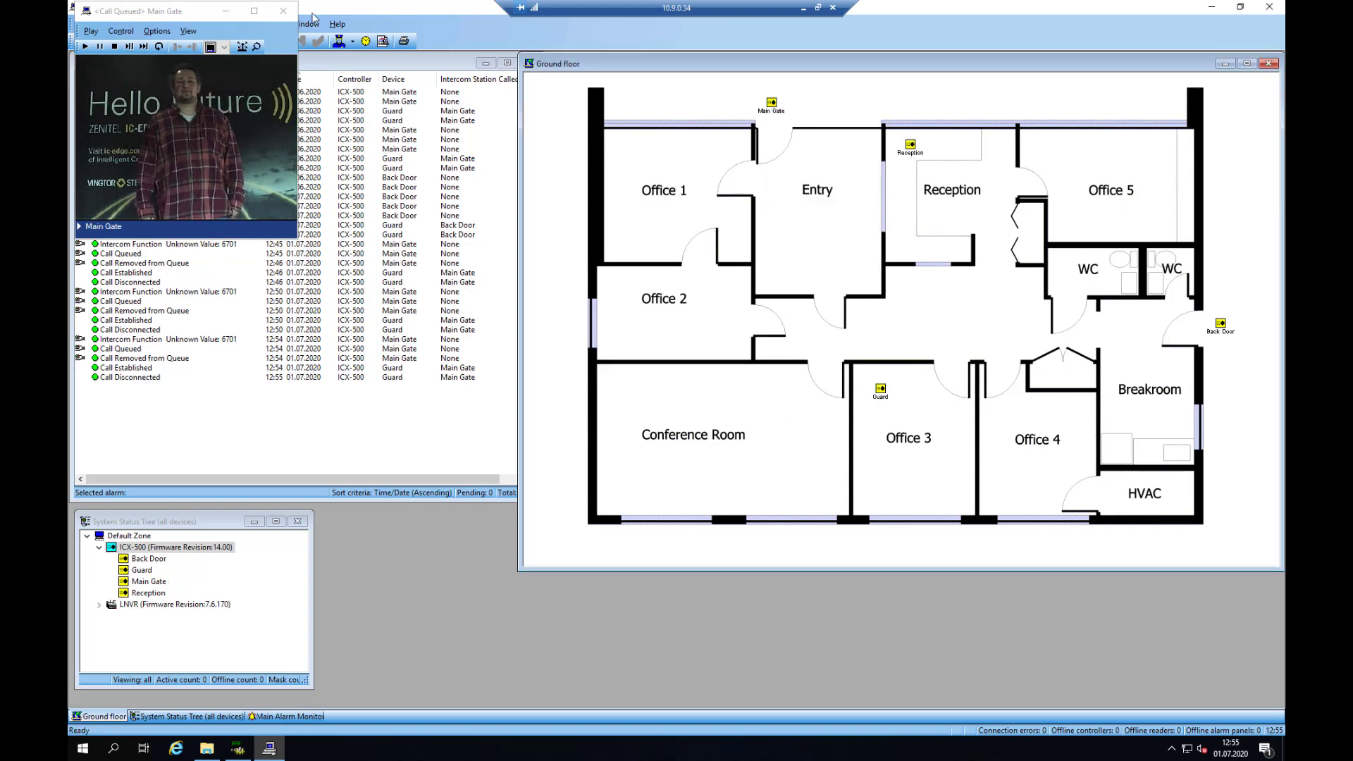
{"action": "left_click", "coordinate": [283, 11]}
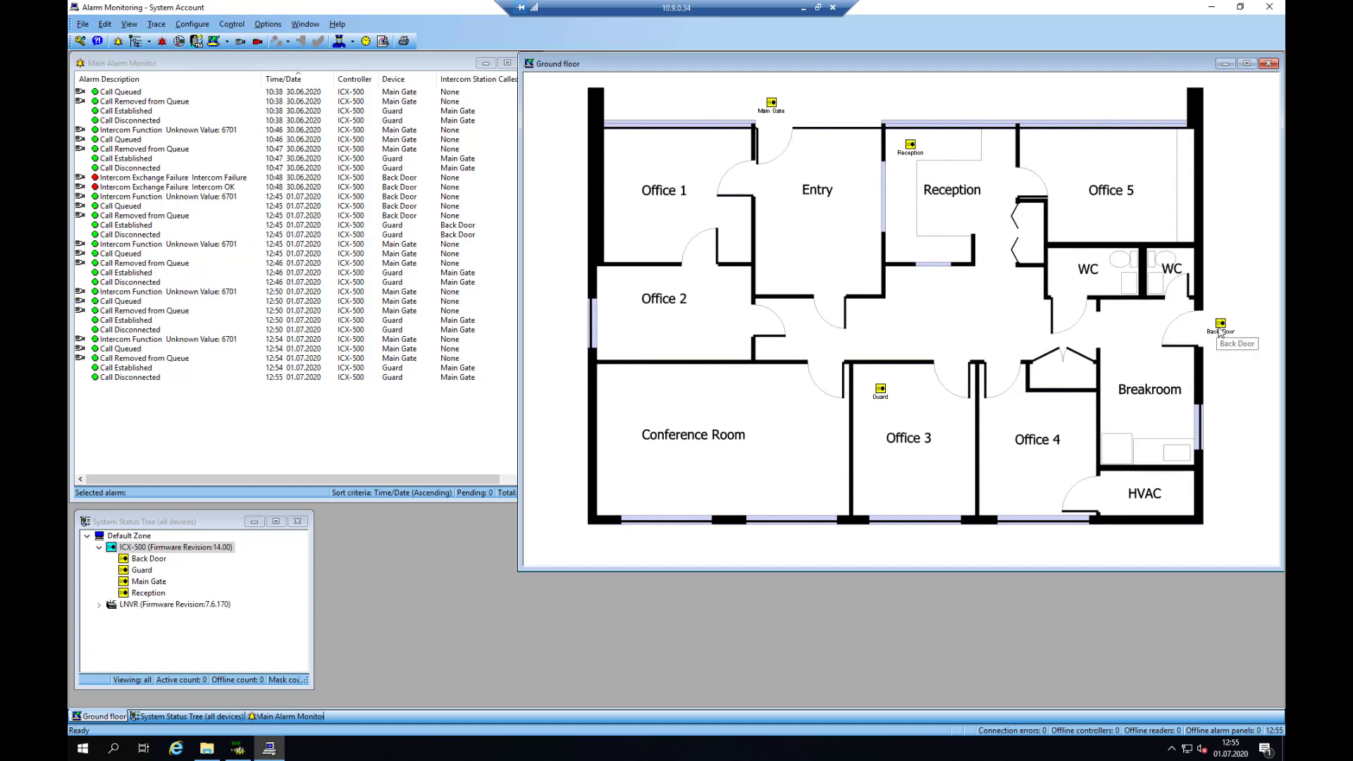
{"action": "right_click", "coordinate": [1220, 328]}
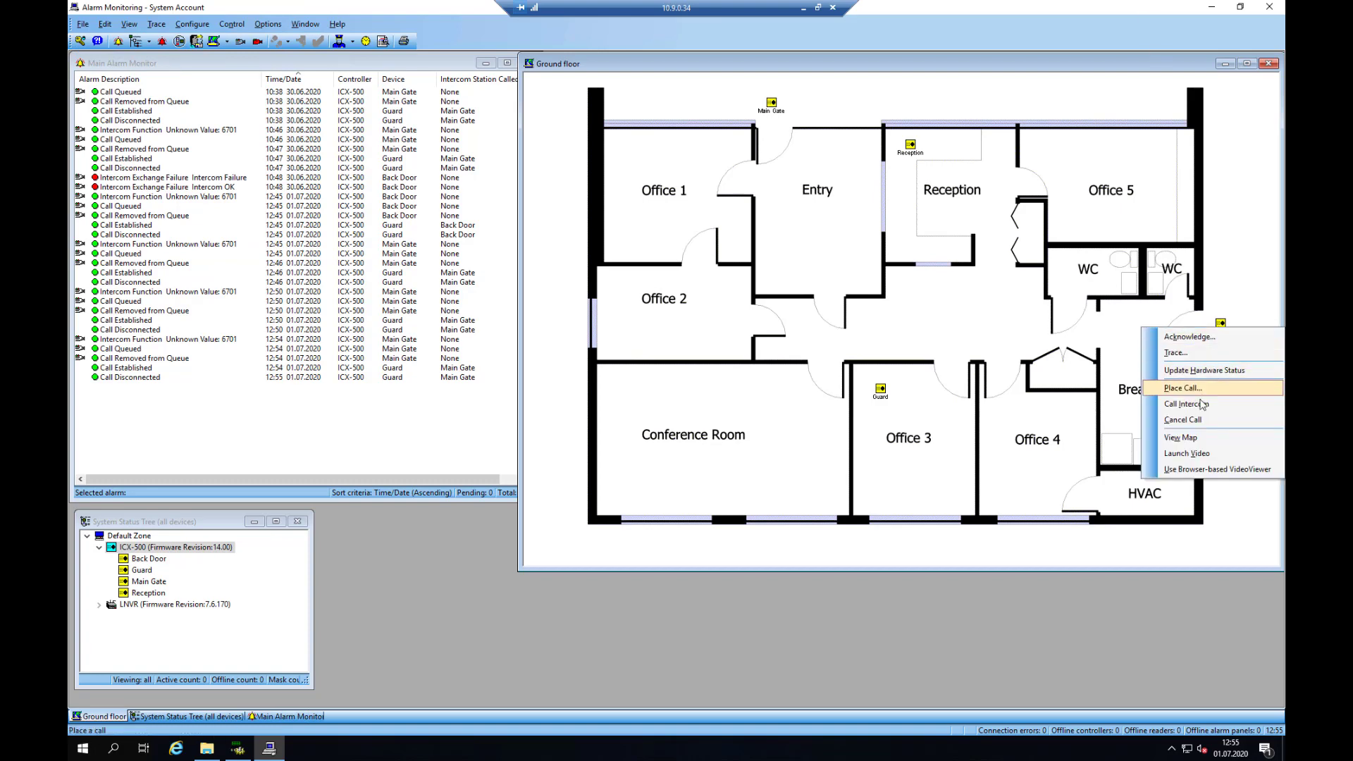
{"action": "left_click", "coordinate": [1192, 456]}
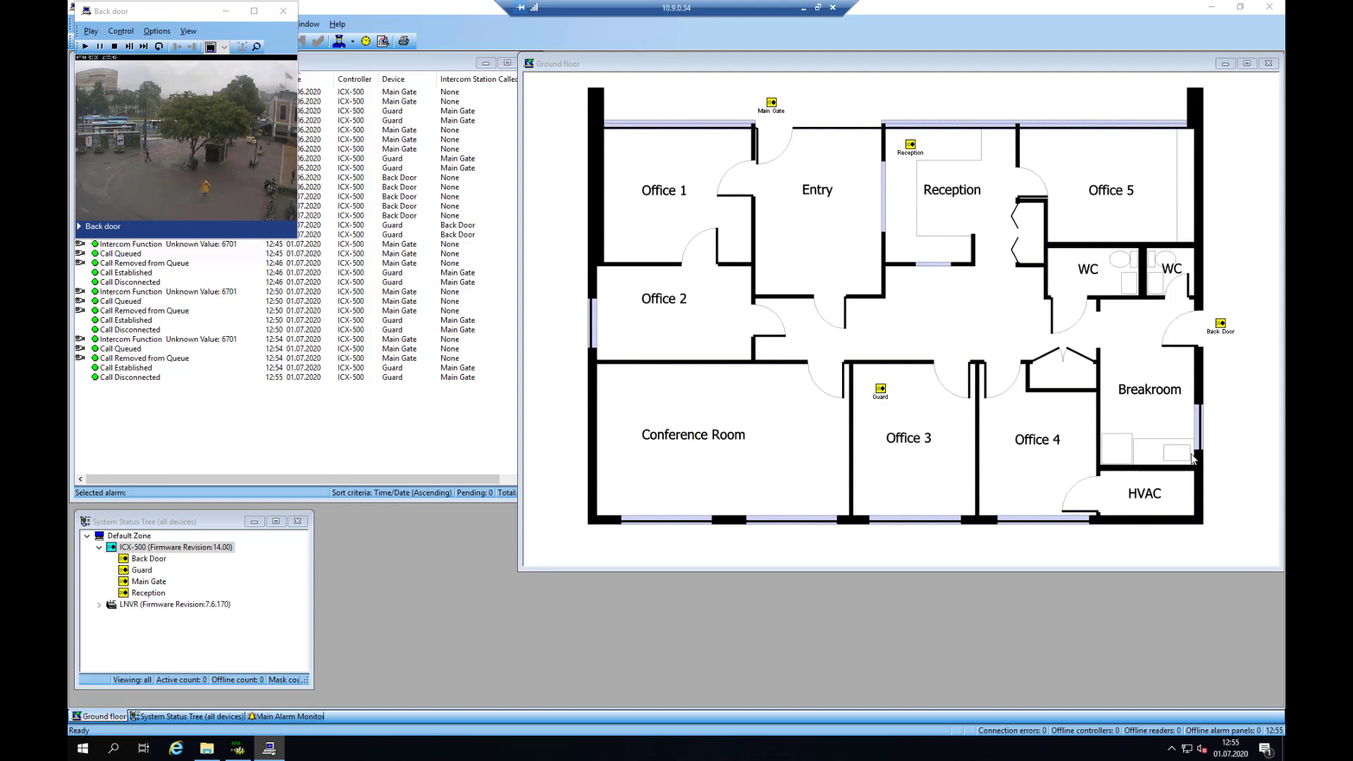
{"action": "left_click", "coordinate": [283, 10]}
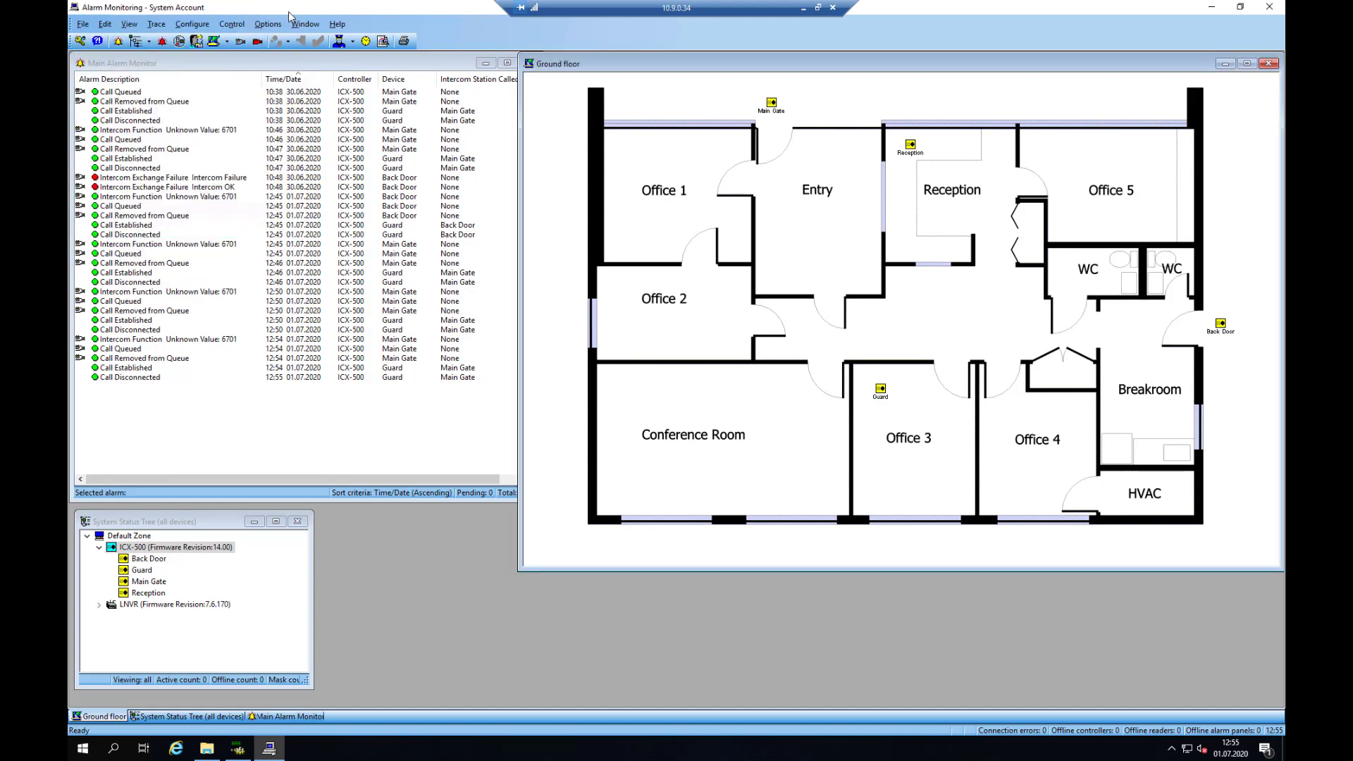